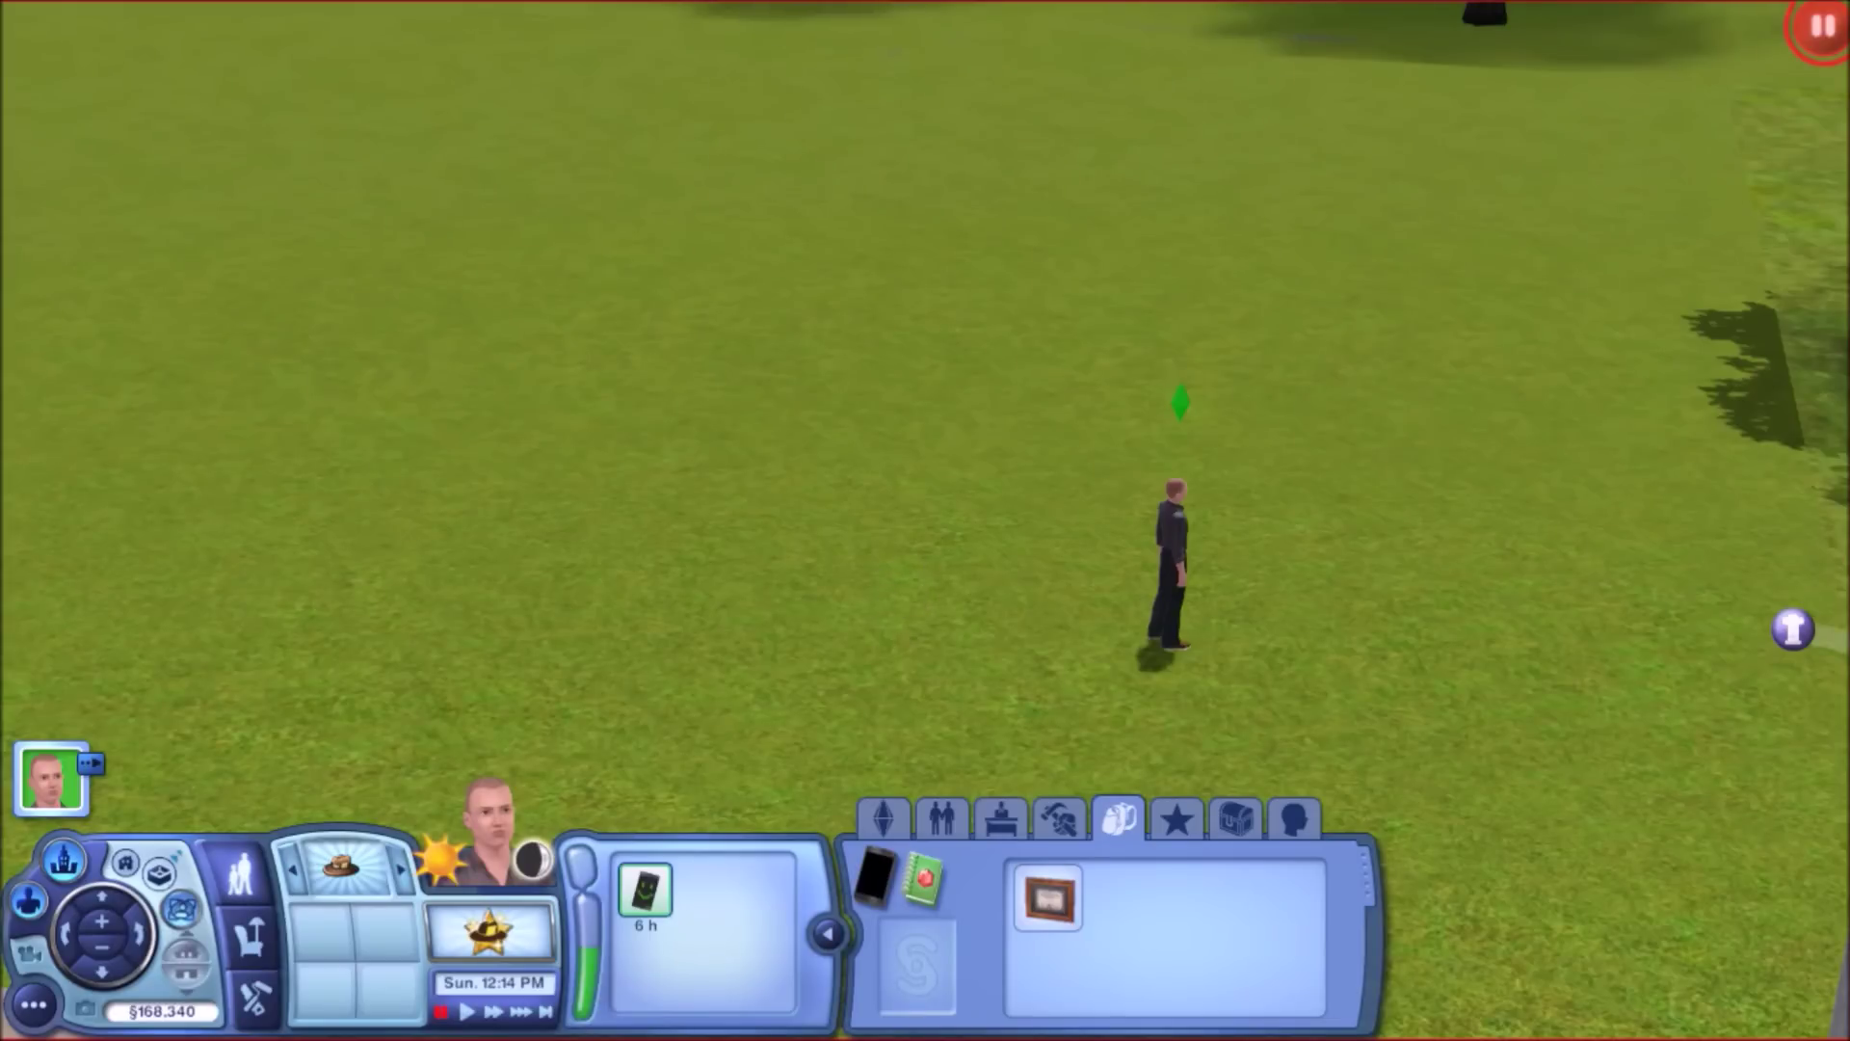
# - Orbit, pan and zoom the game camera around the Sim on the lawn
pyautogui.press('Left')
pyautogui.scroll(3, 1296, 678)
pyautogui.press('Right')
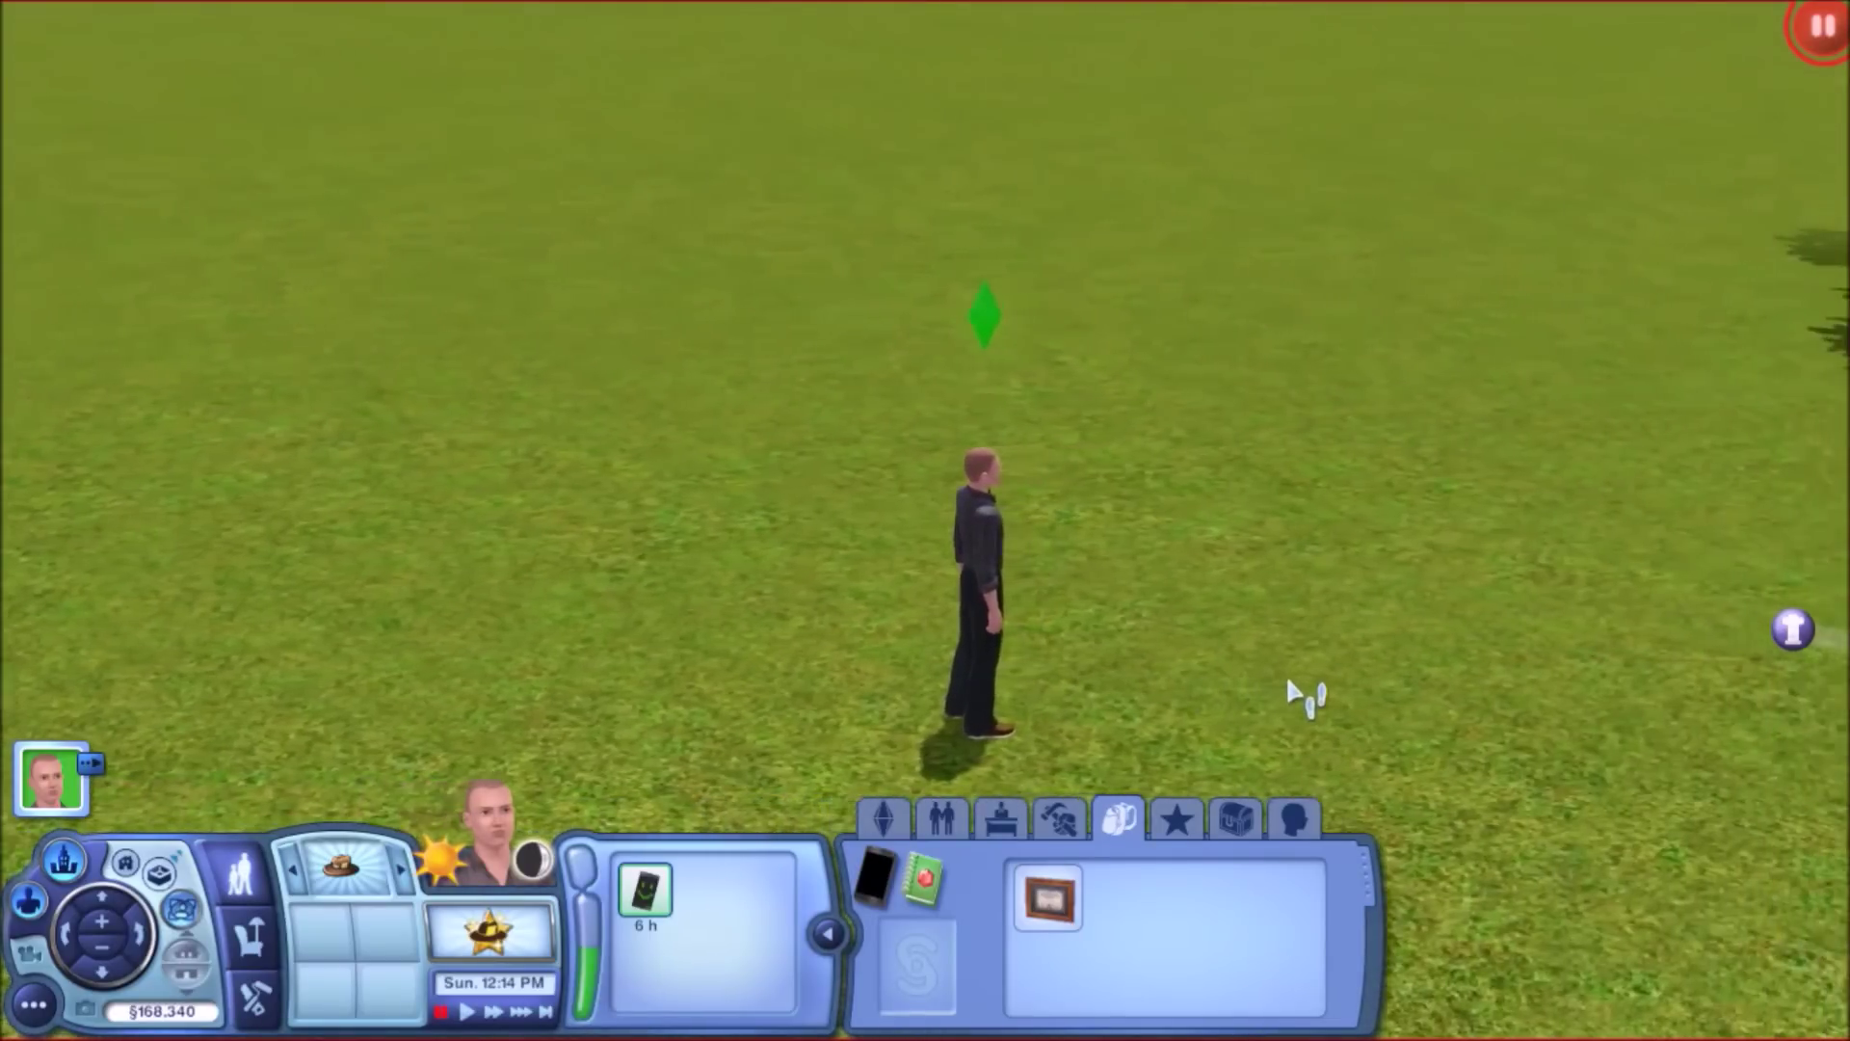
pyautogui.press('.')
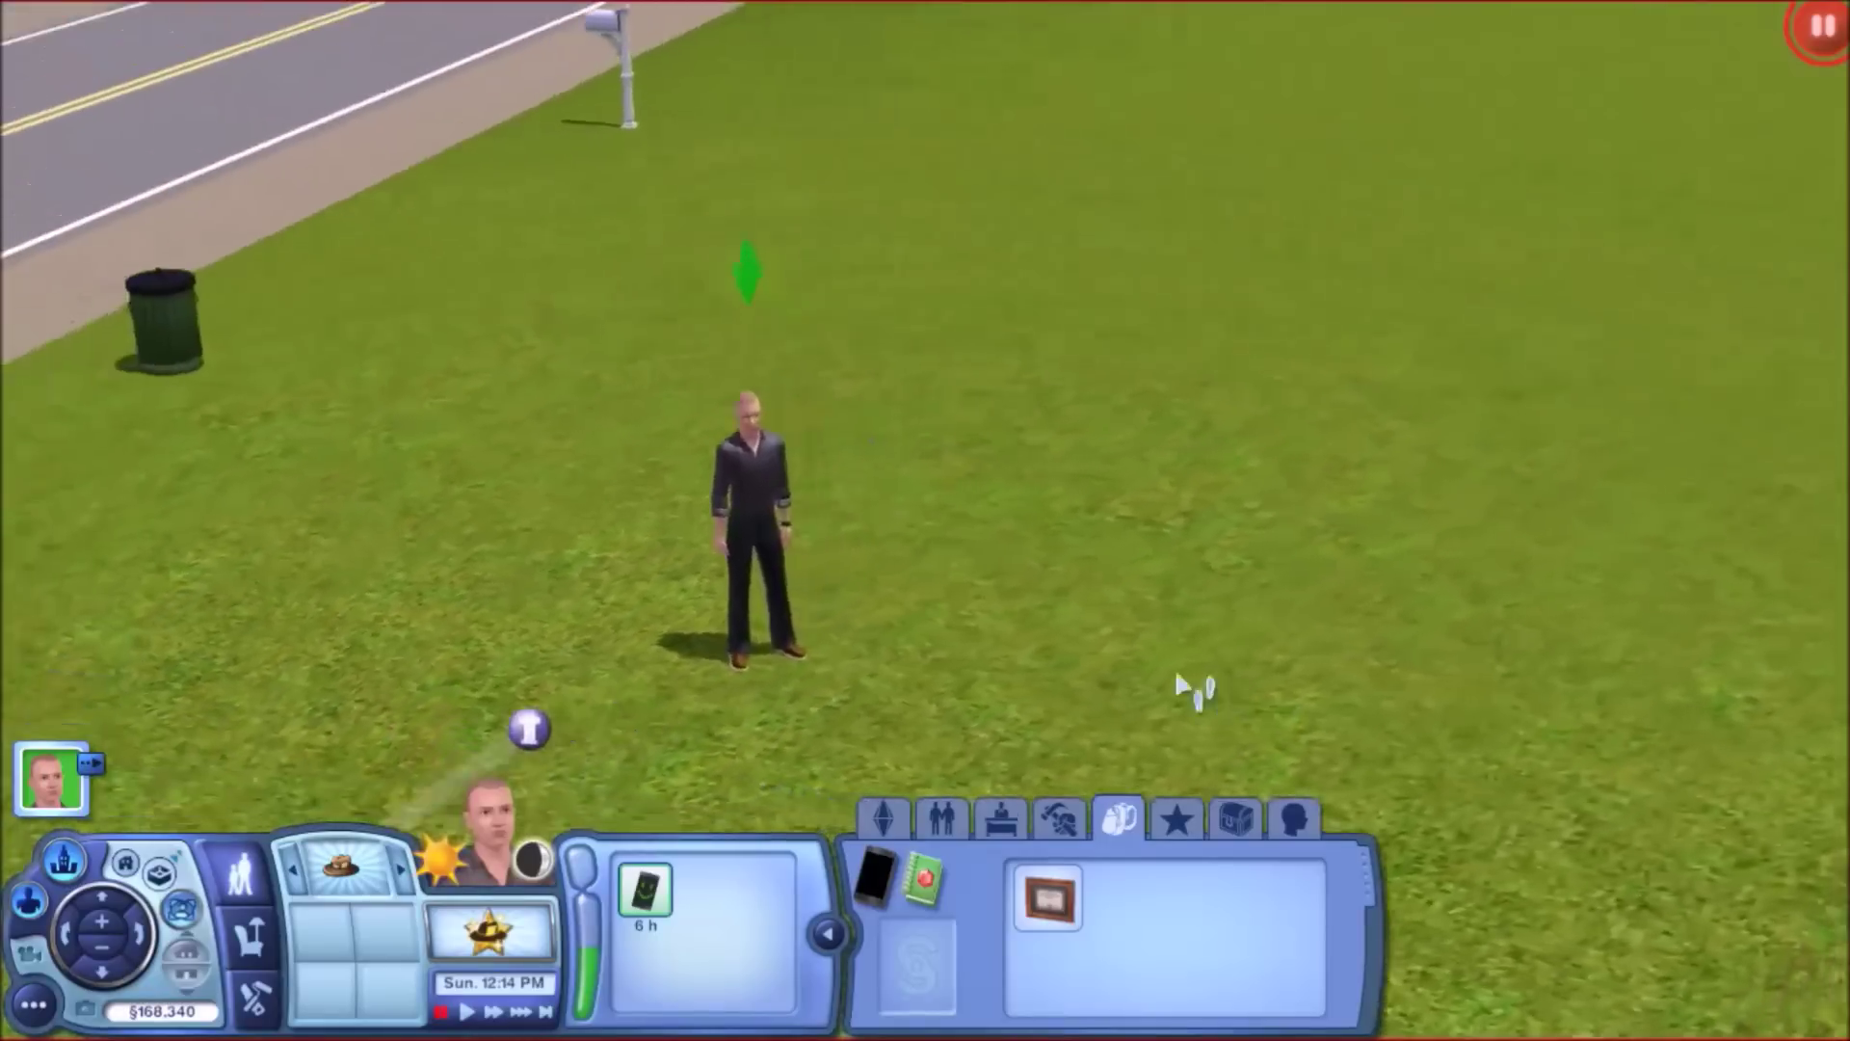
pyautogui.press('.')
pyautogui.scroll(2, 1222, 674)
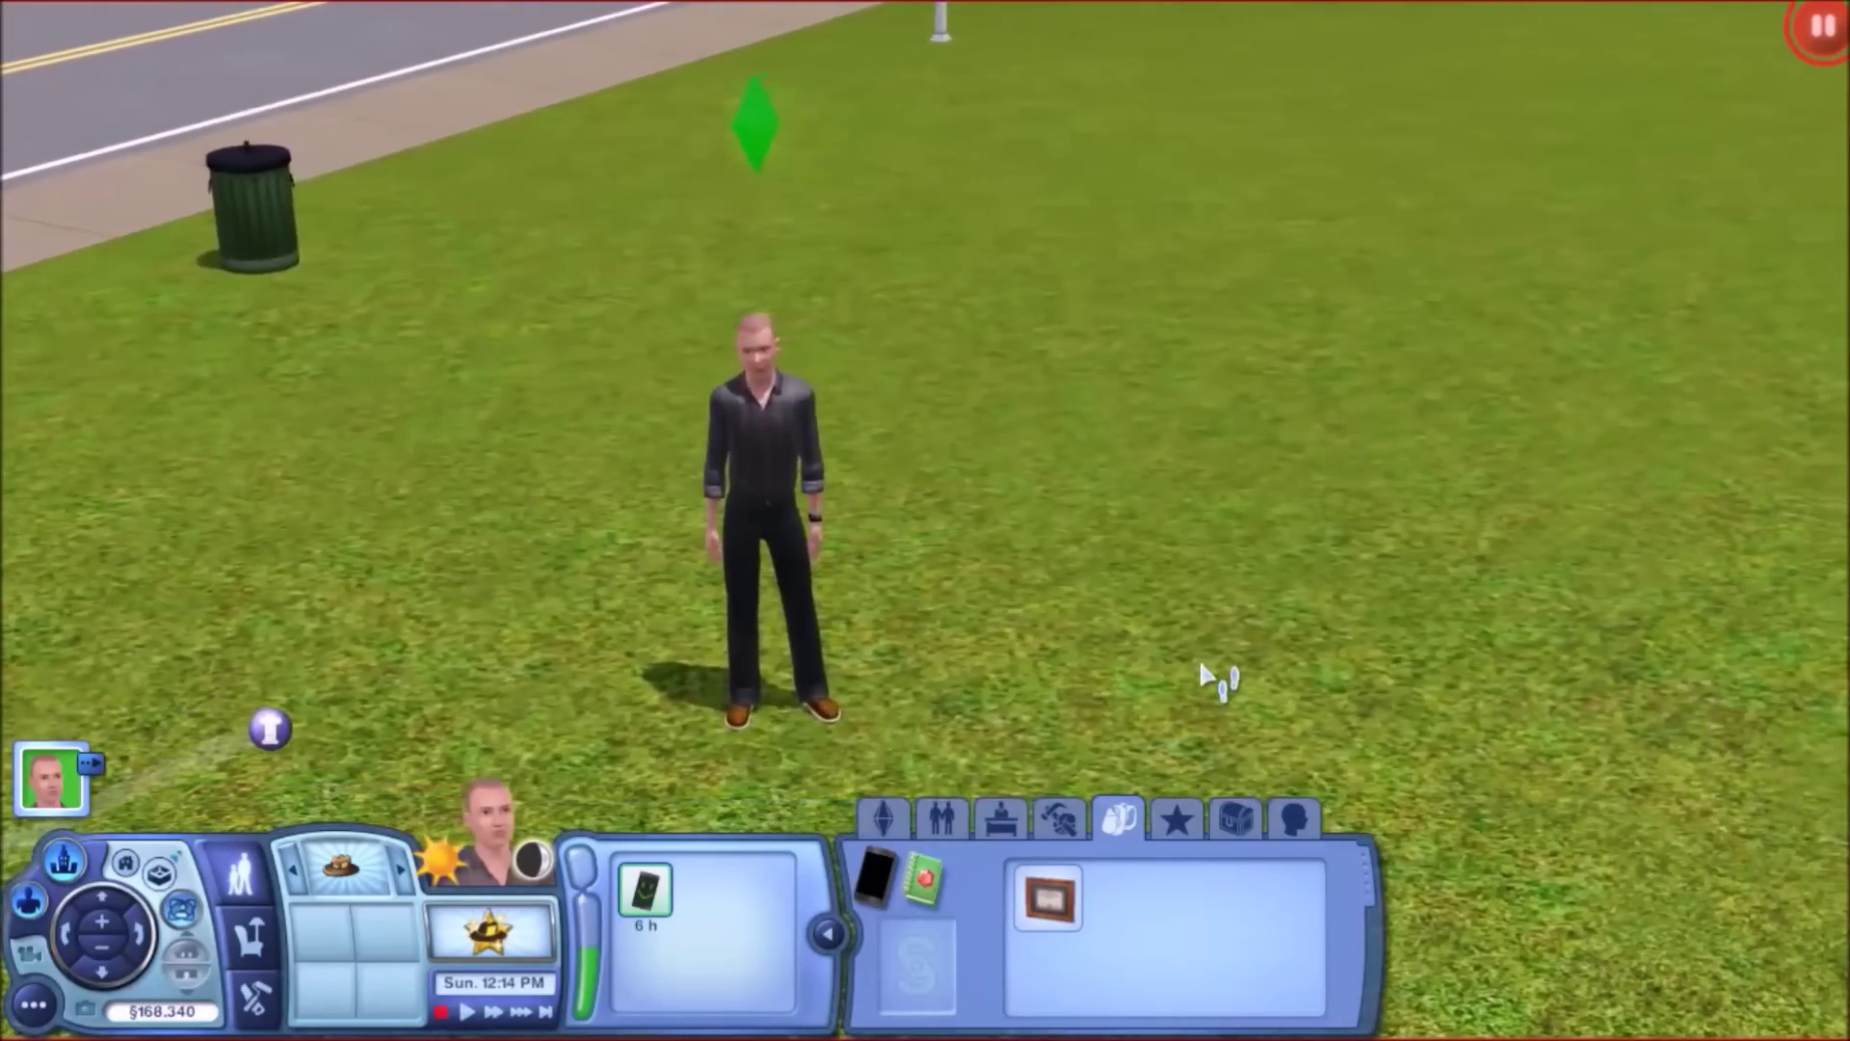
pyautogui.press('.')
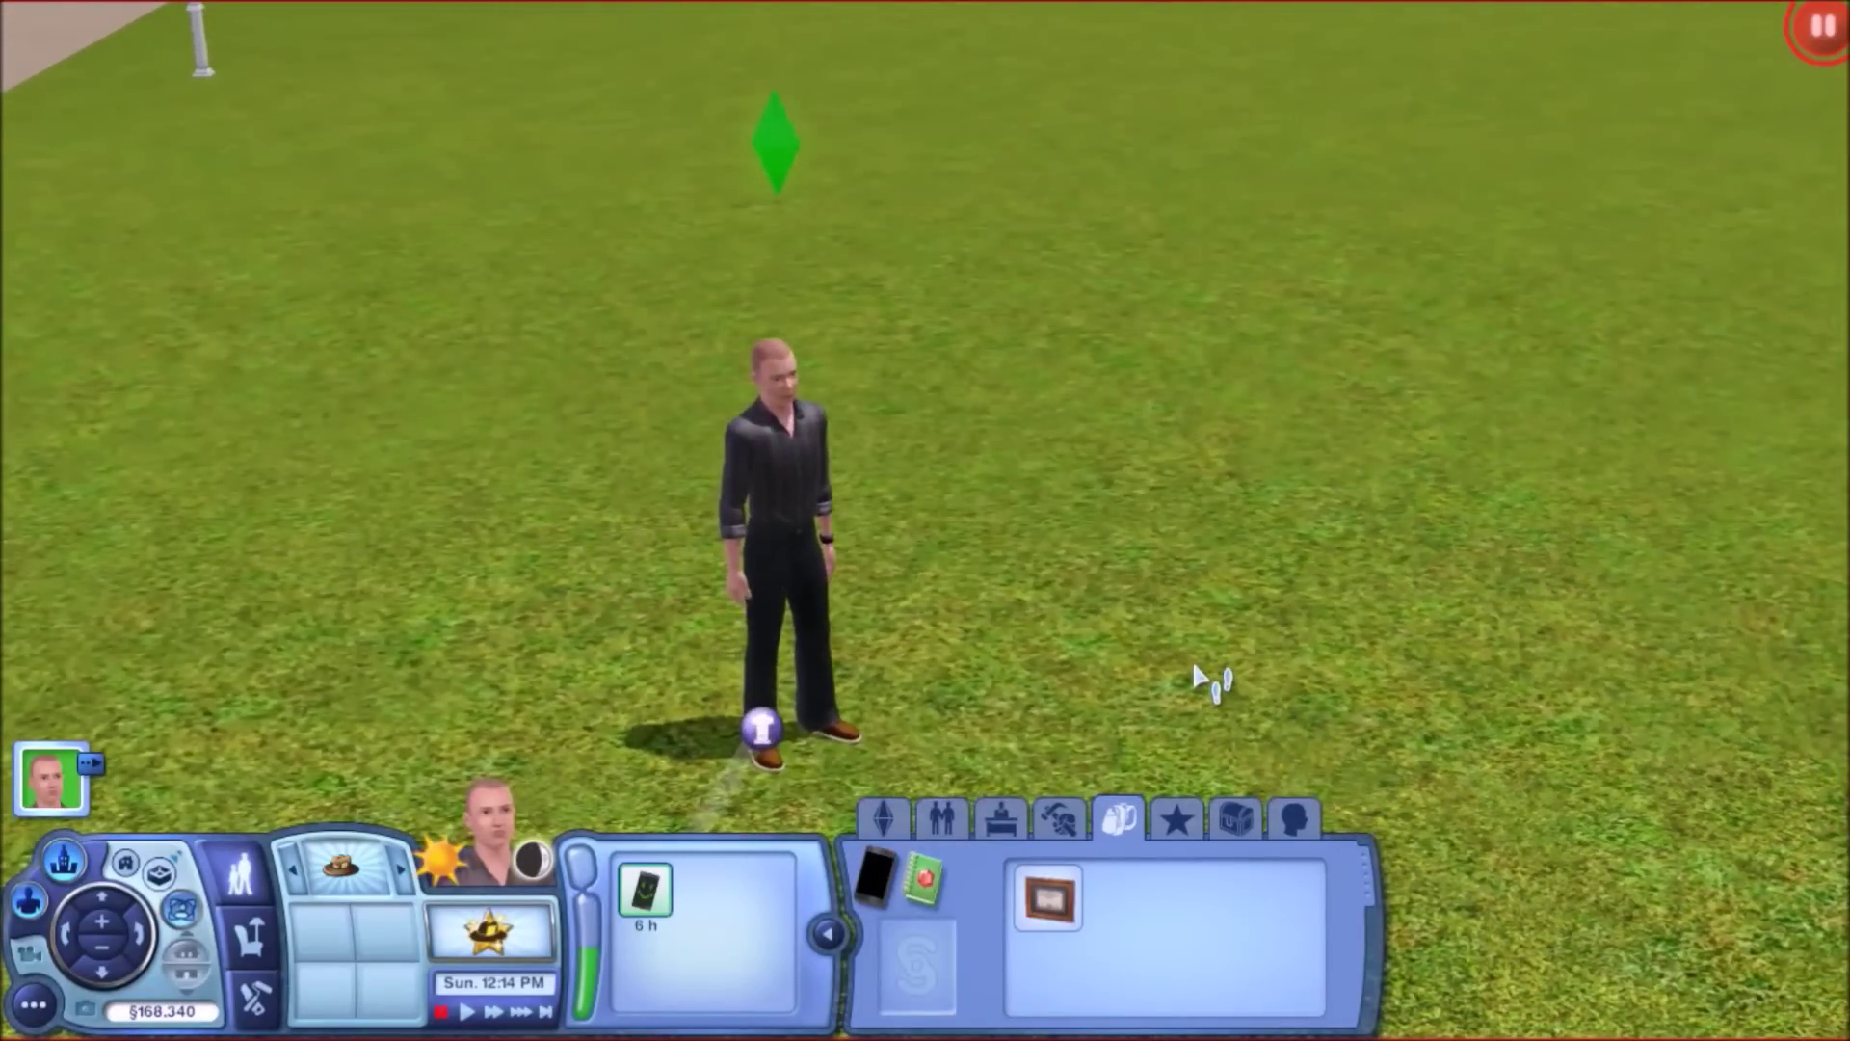
pyautogui.press('.')
pyautogui.press('.')
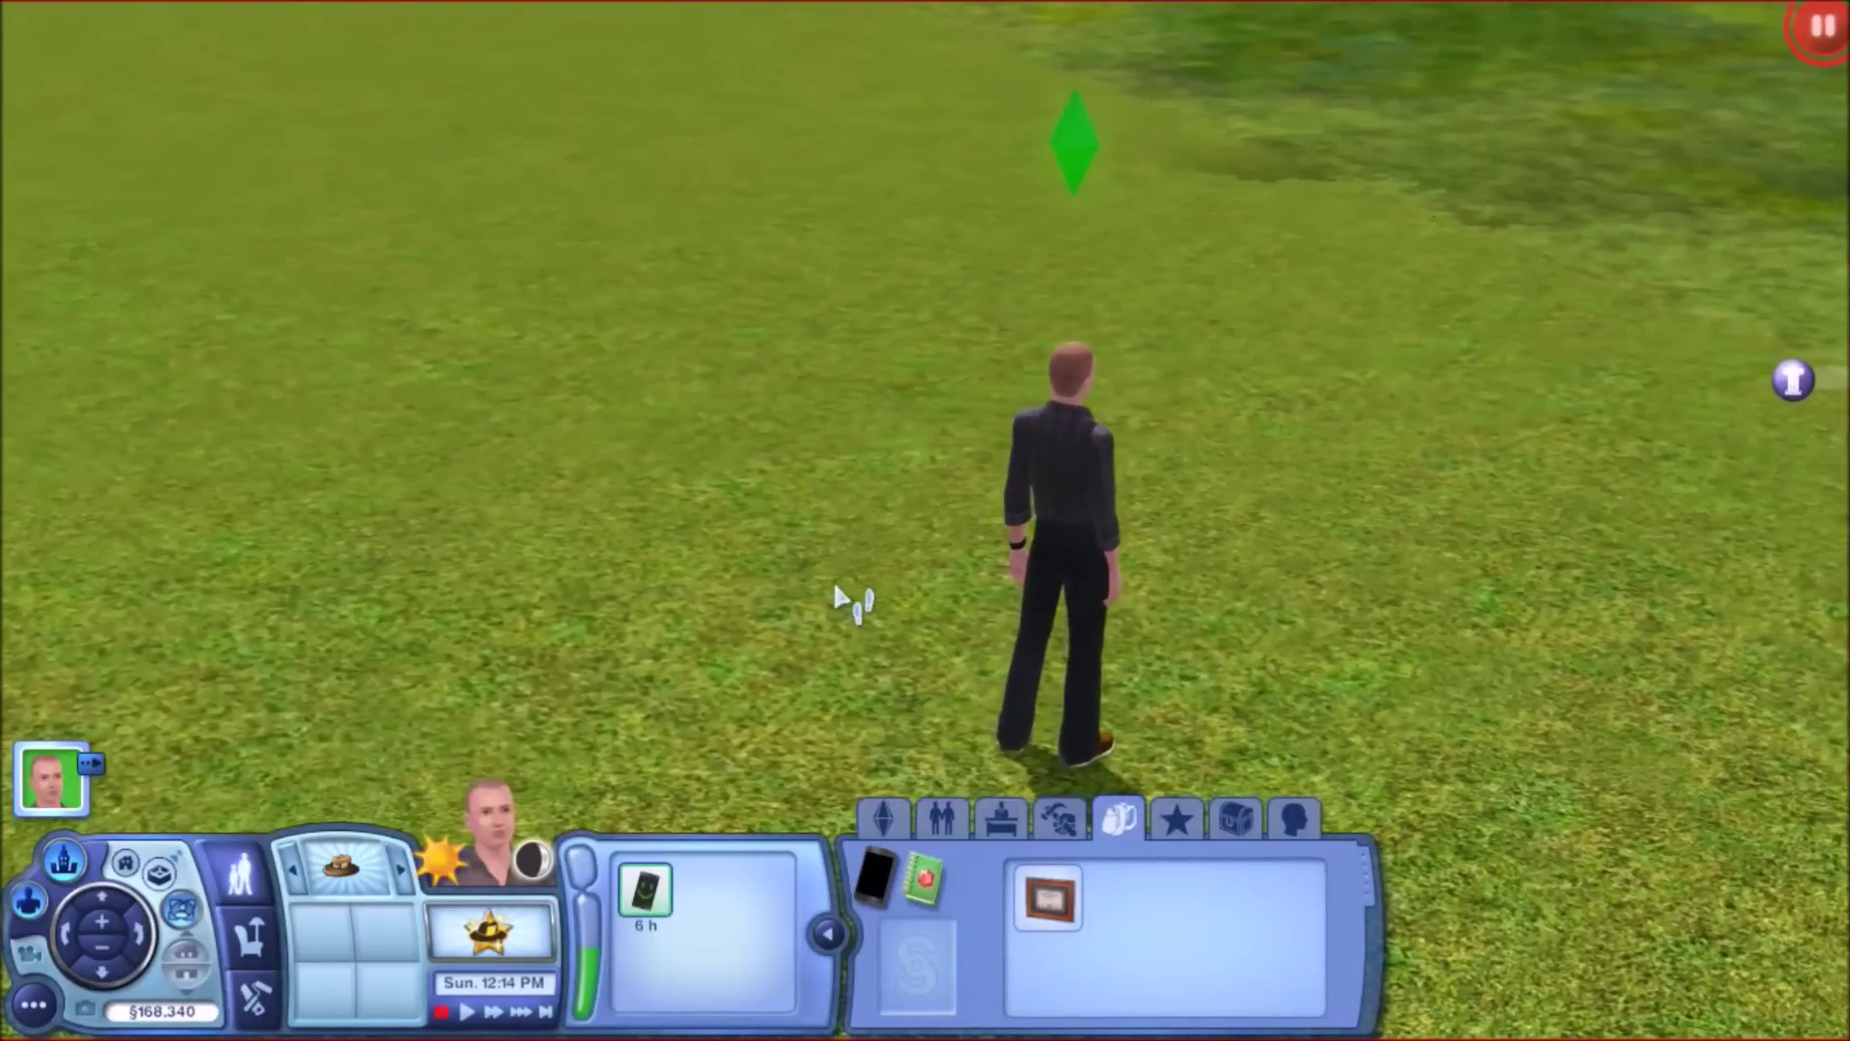
pyautogui.press(',')
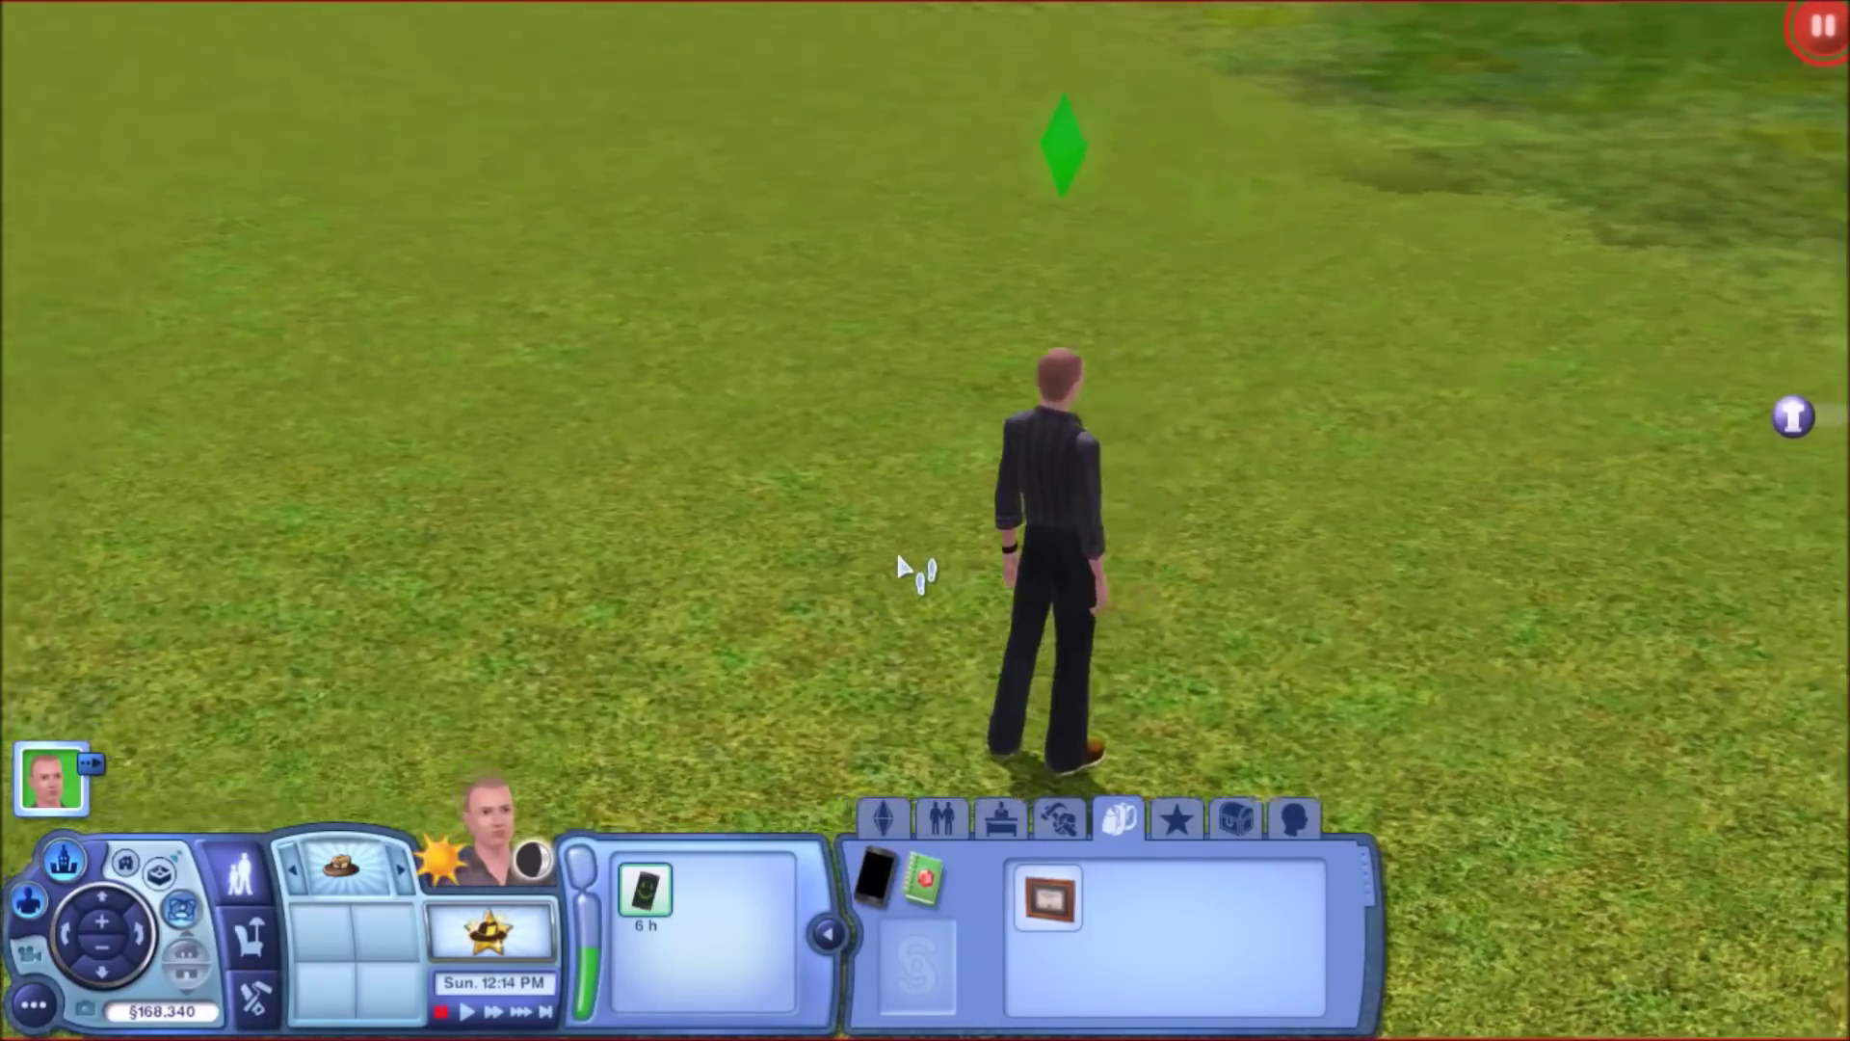
pyautogui.press(',')
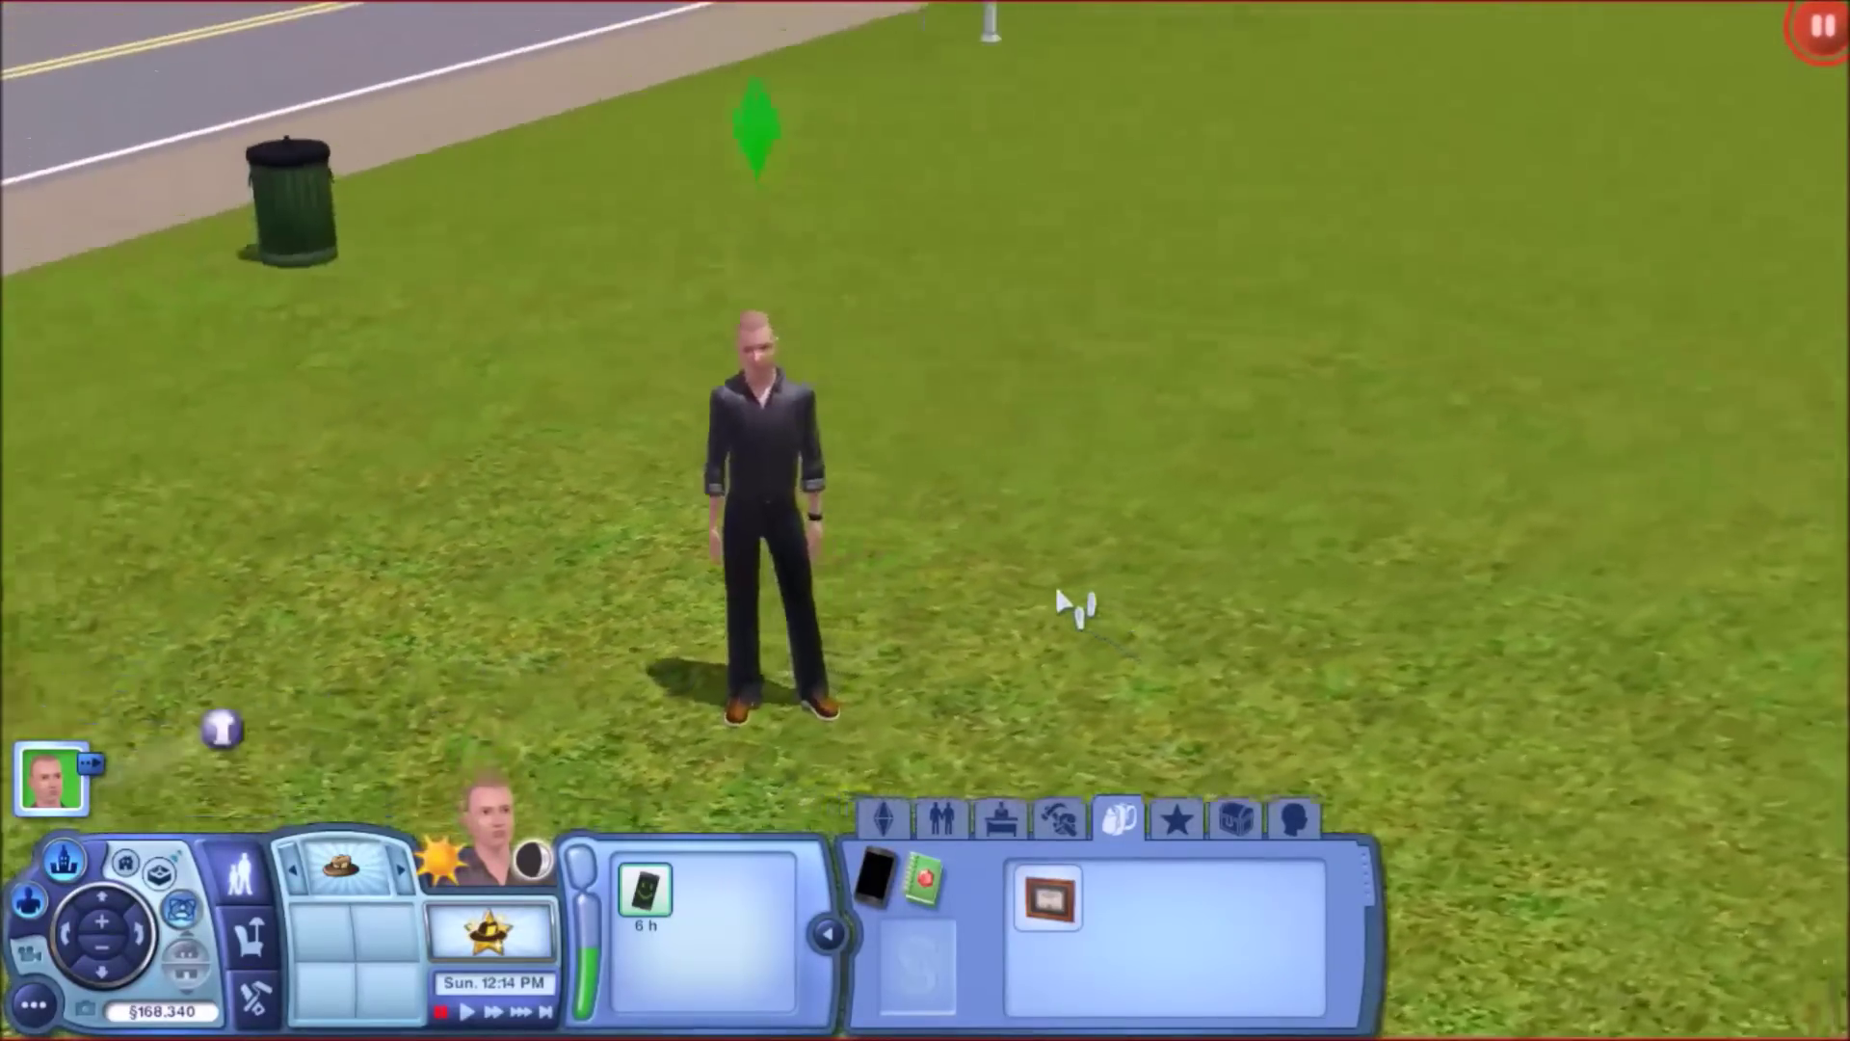
pyautogui.press(',')
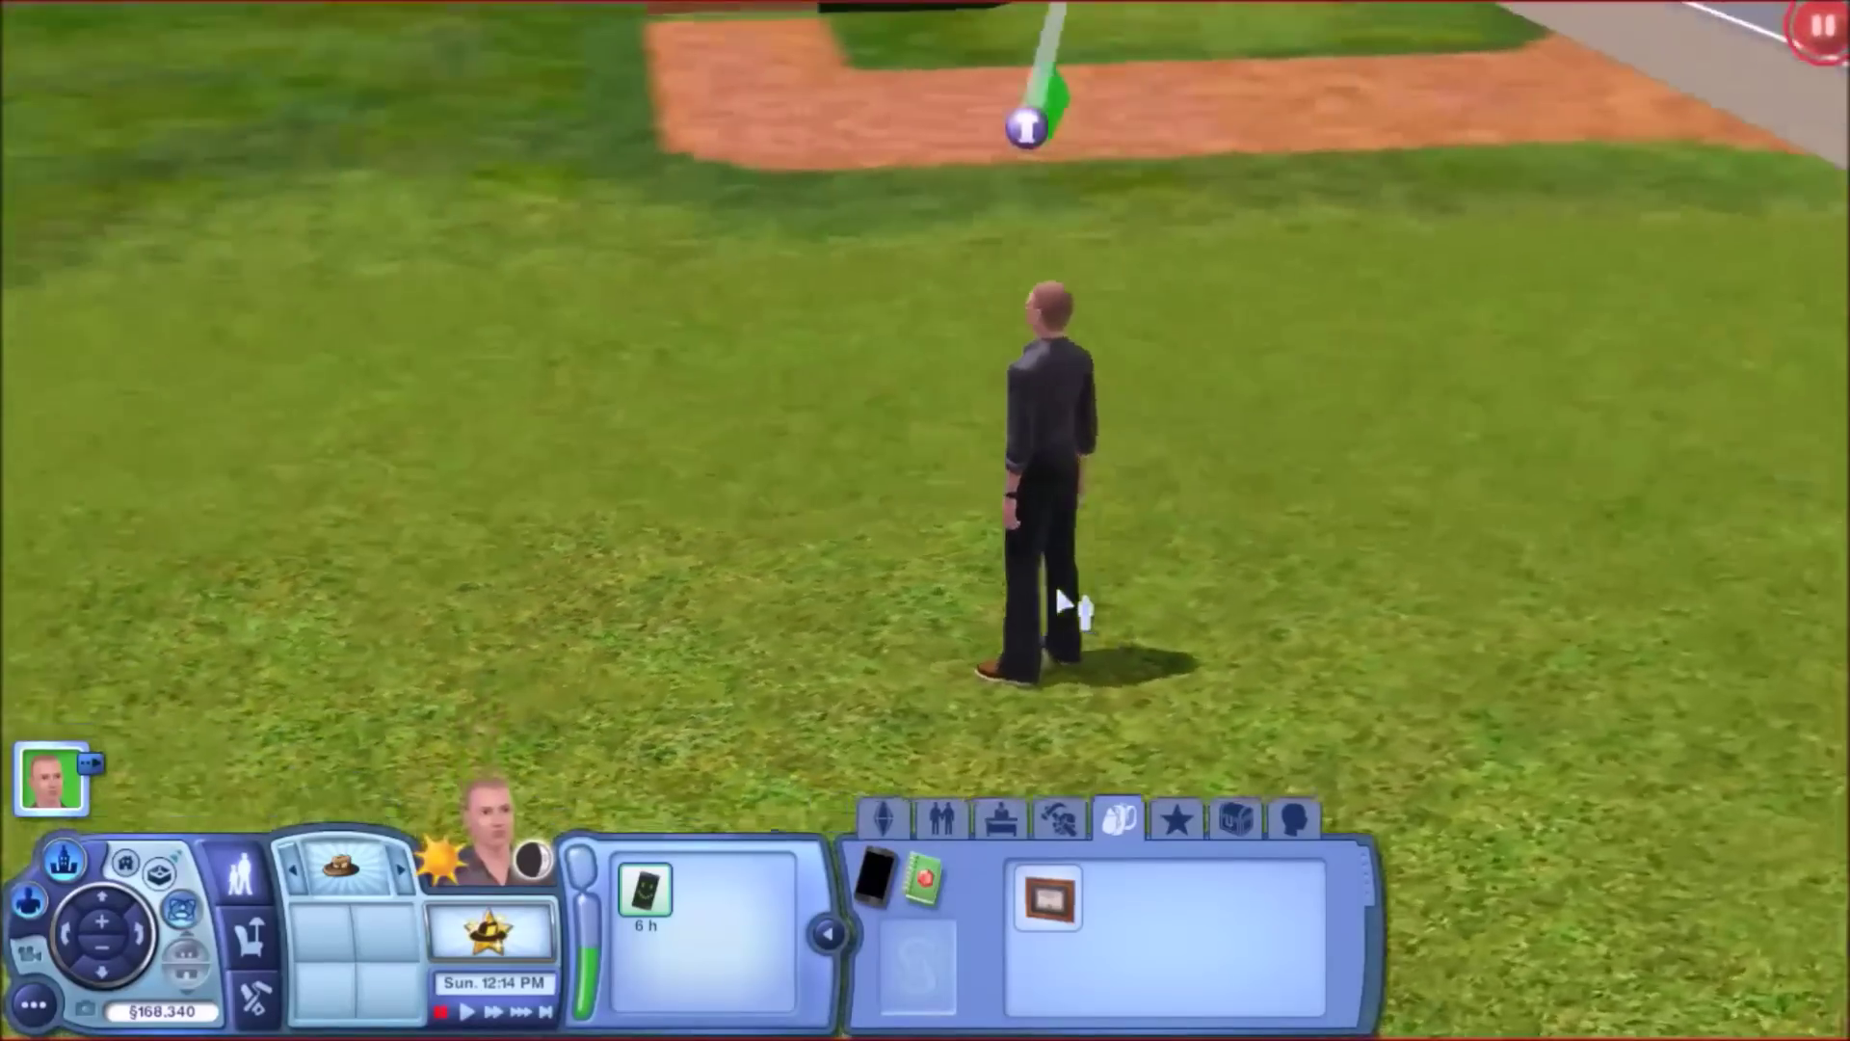
pyautogui.press(',')
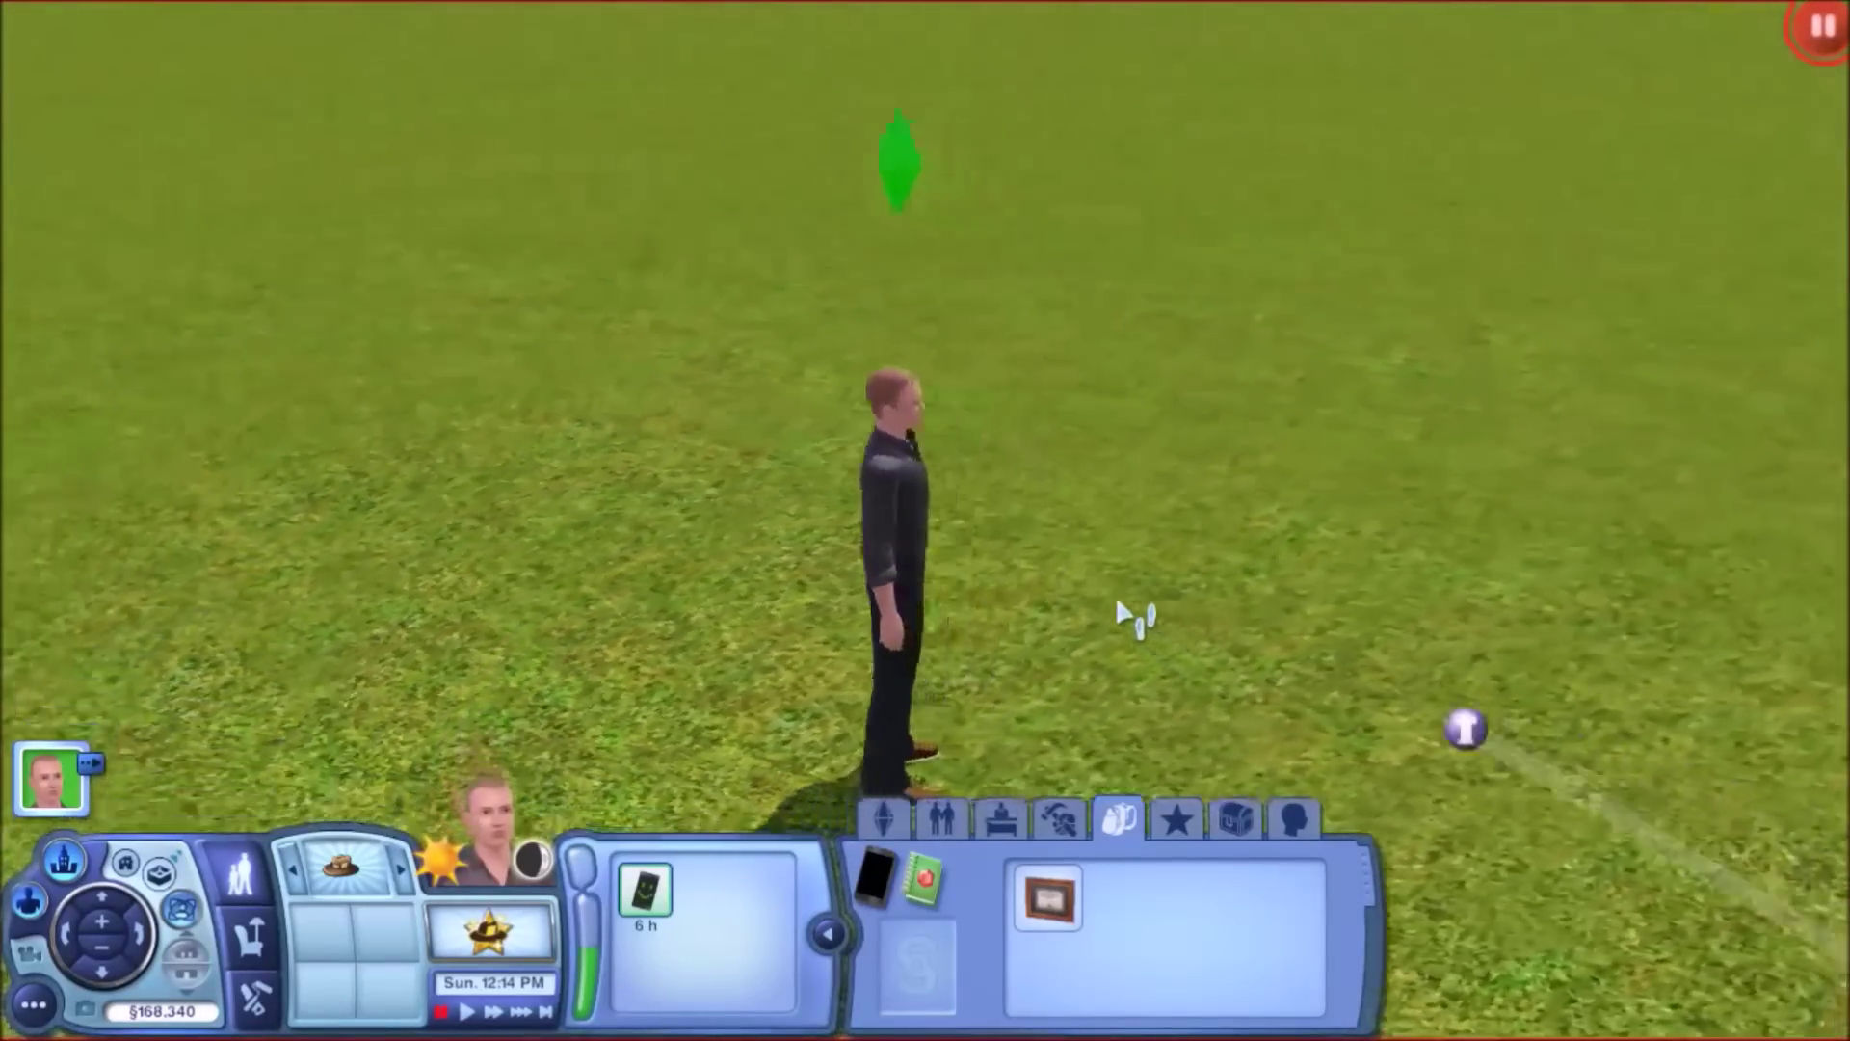
pyautogui.scroll(-2, 1051, 572)
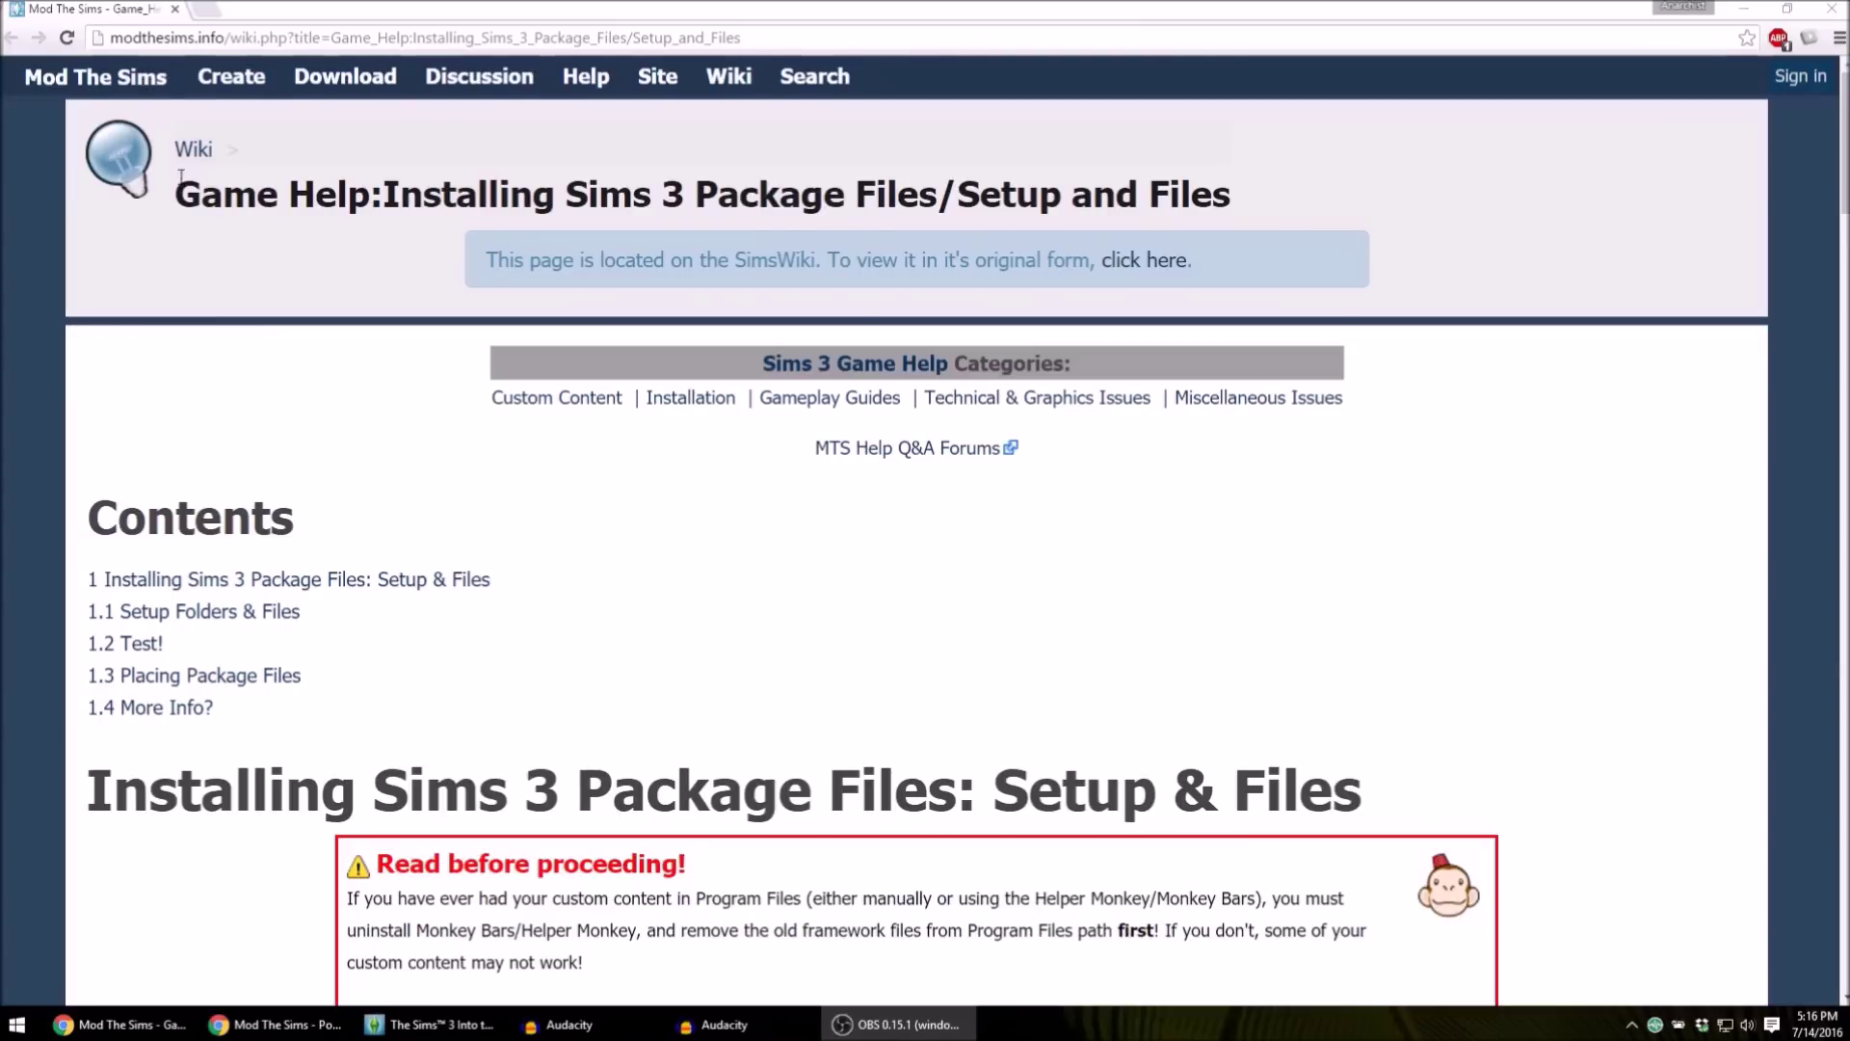
# - Scroll the Mod The Sims install guide down to step 2's FrameworkSetup.zip Download link
pyautogui.click(247, 39)
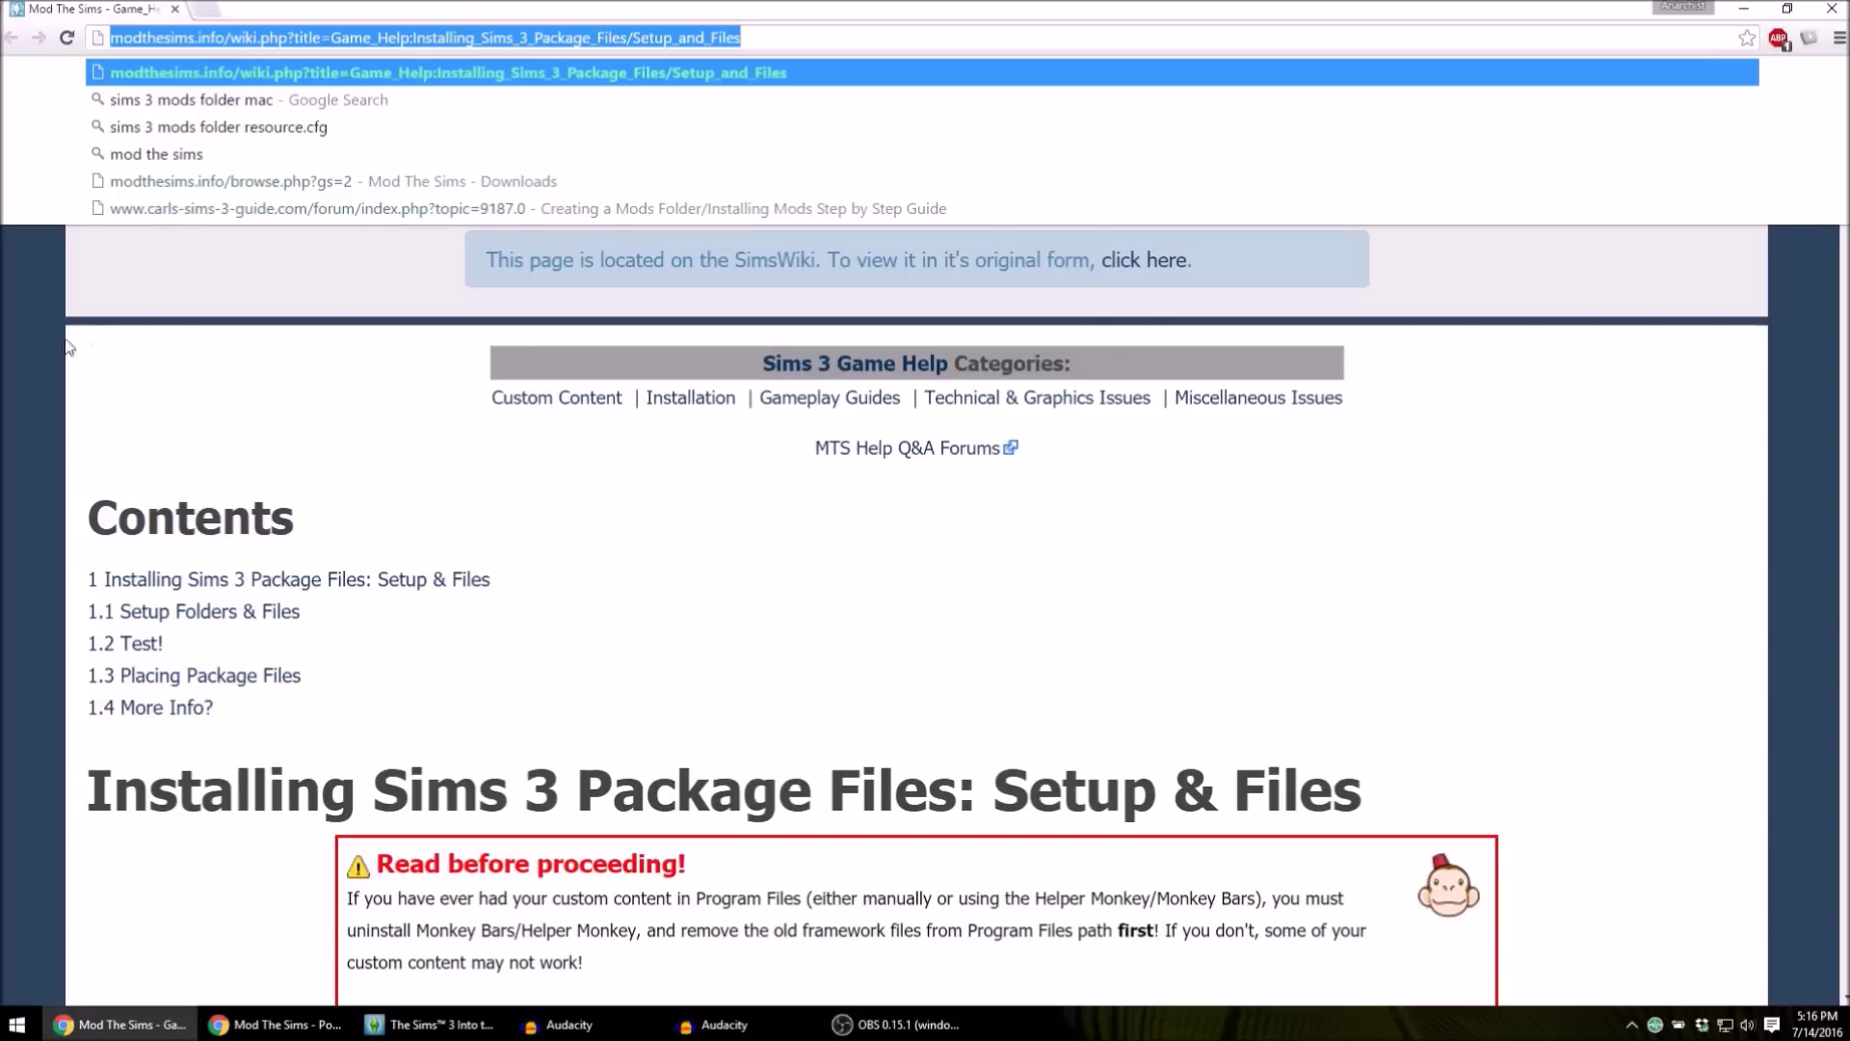
pyautogui.click(205, 408)
pyautogui.scroll(-1, 705, 576)
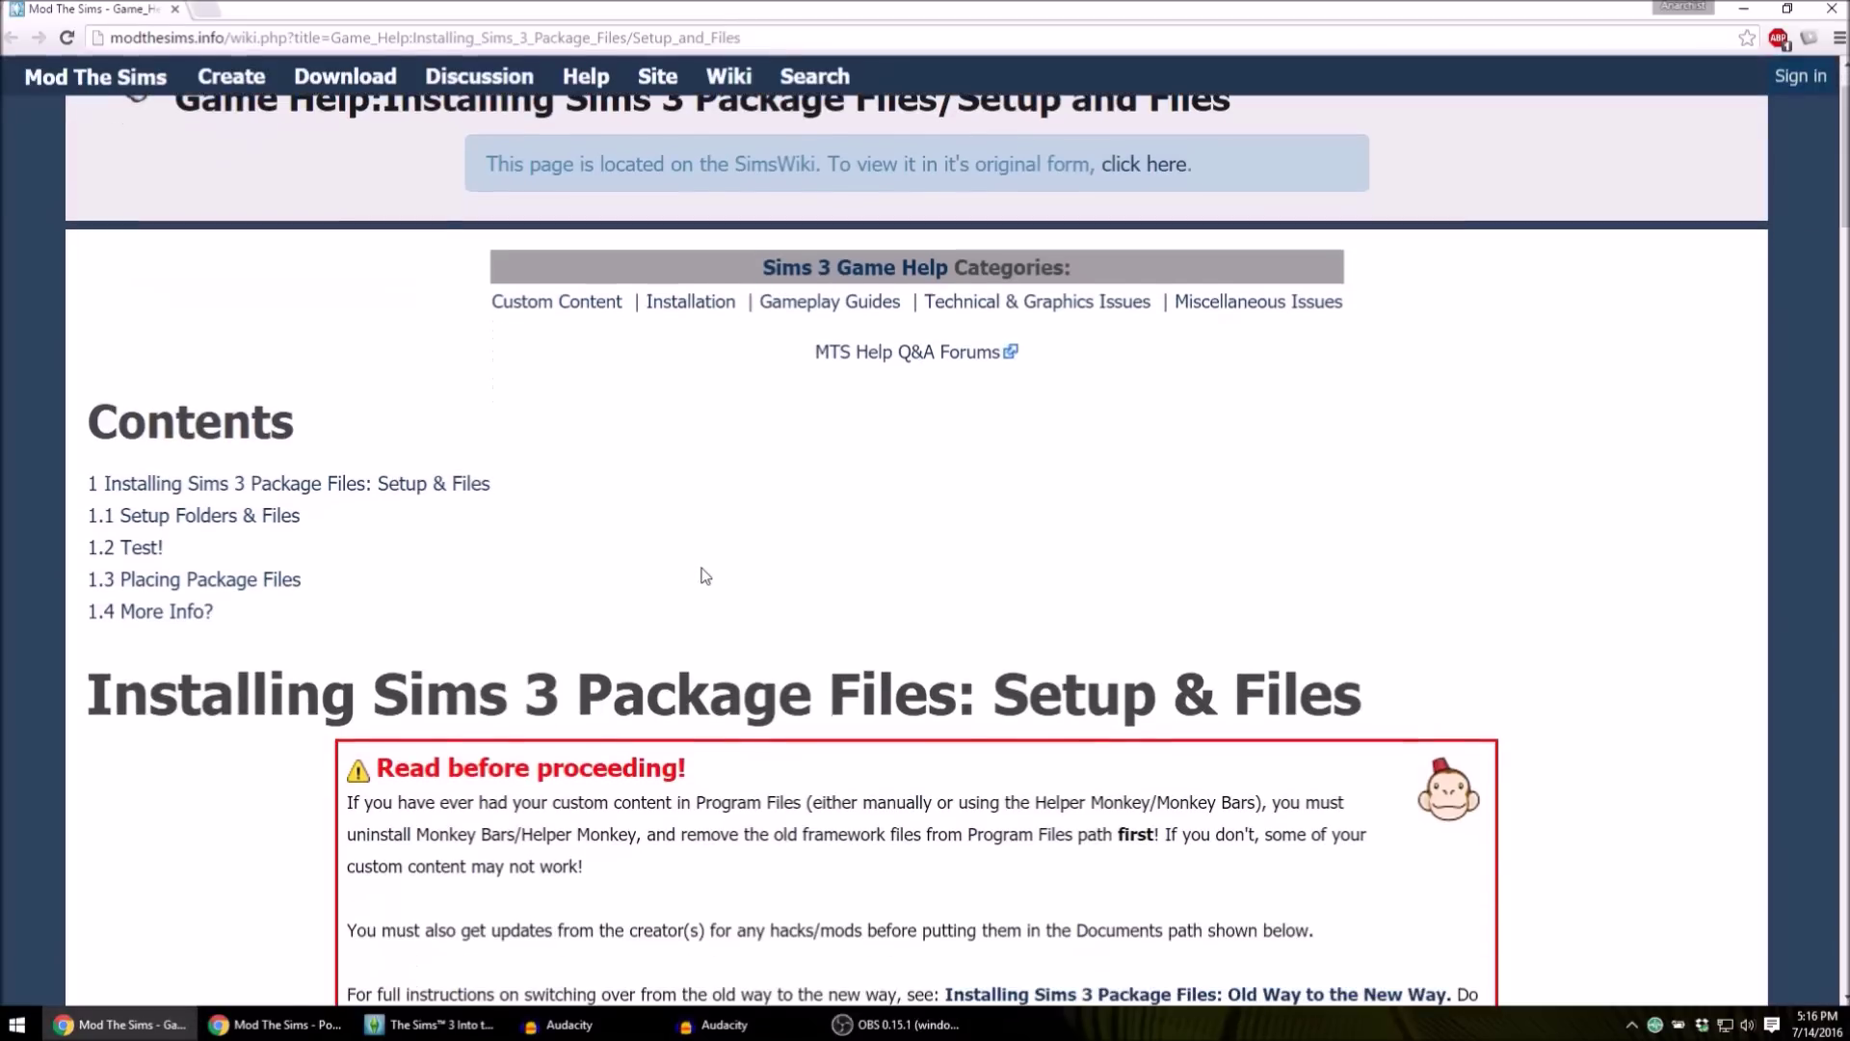
pyautogui.scroll(-3, 846, 602)
pyautogui.scroll(-10, 934, 599)
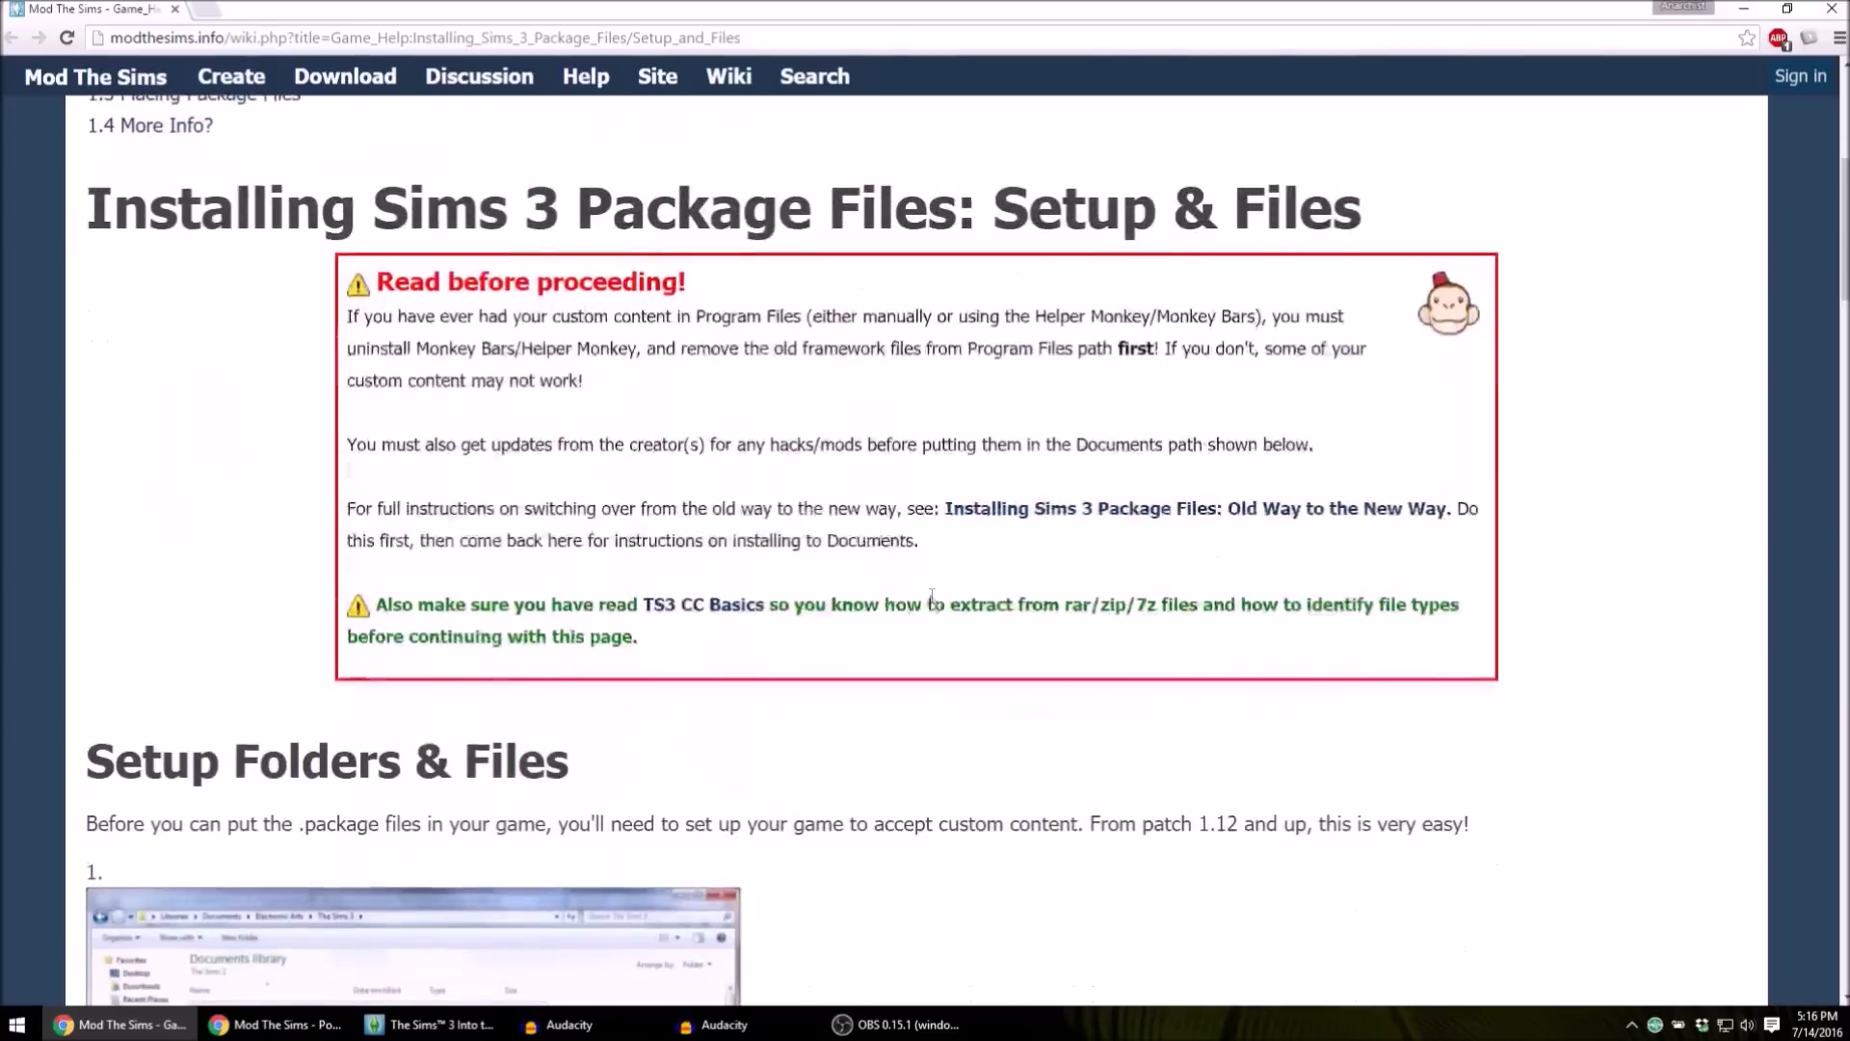
pyautogui.scroll(-12, 950, 632)
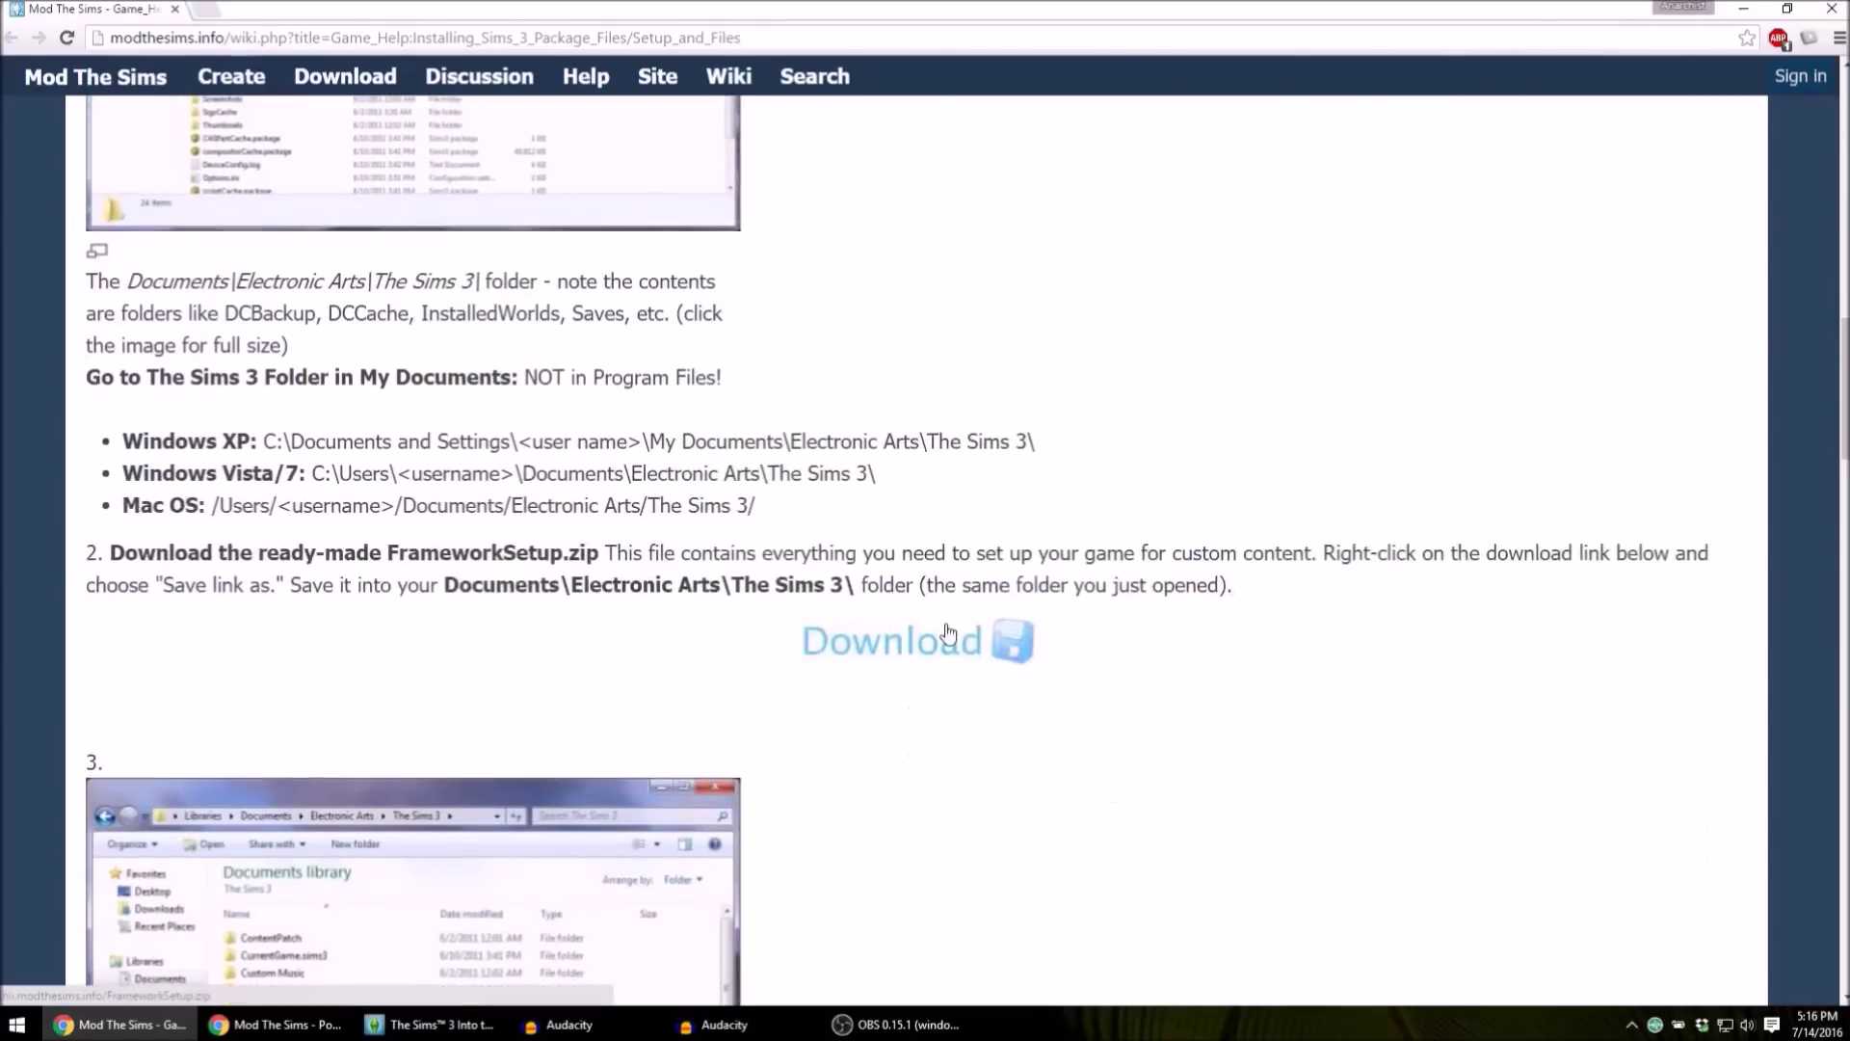
pyautogui.scroll(4, 945, 628)
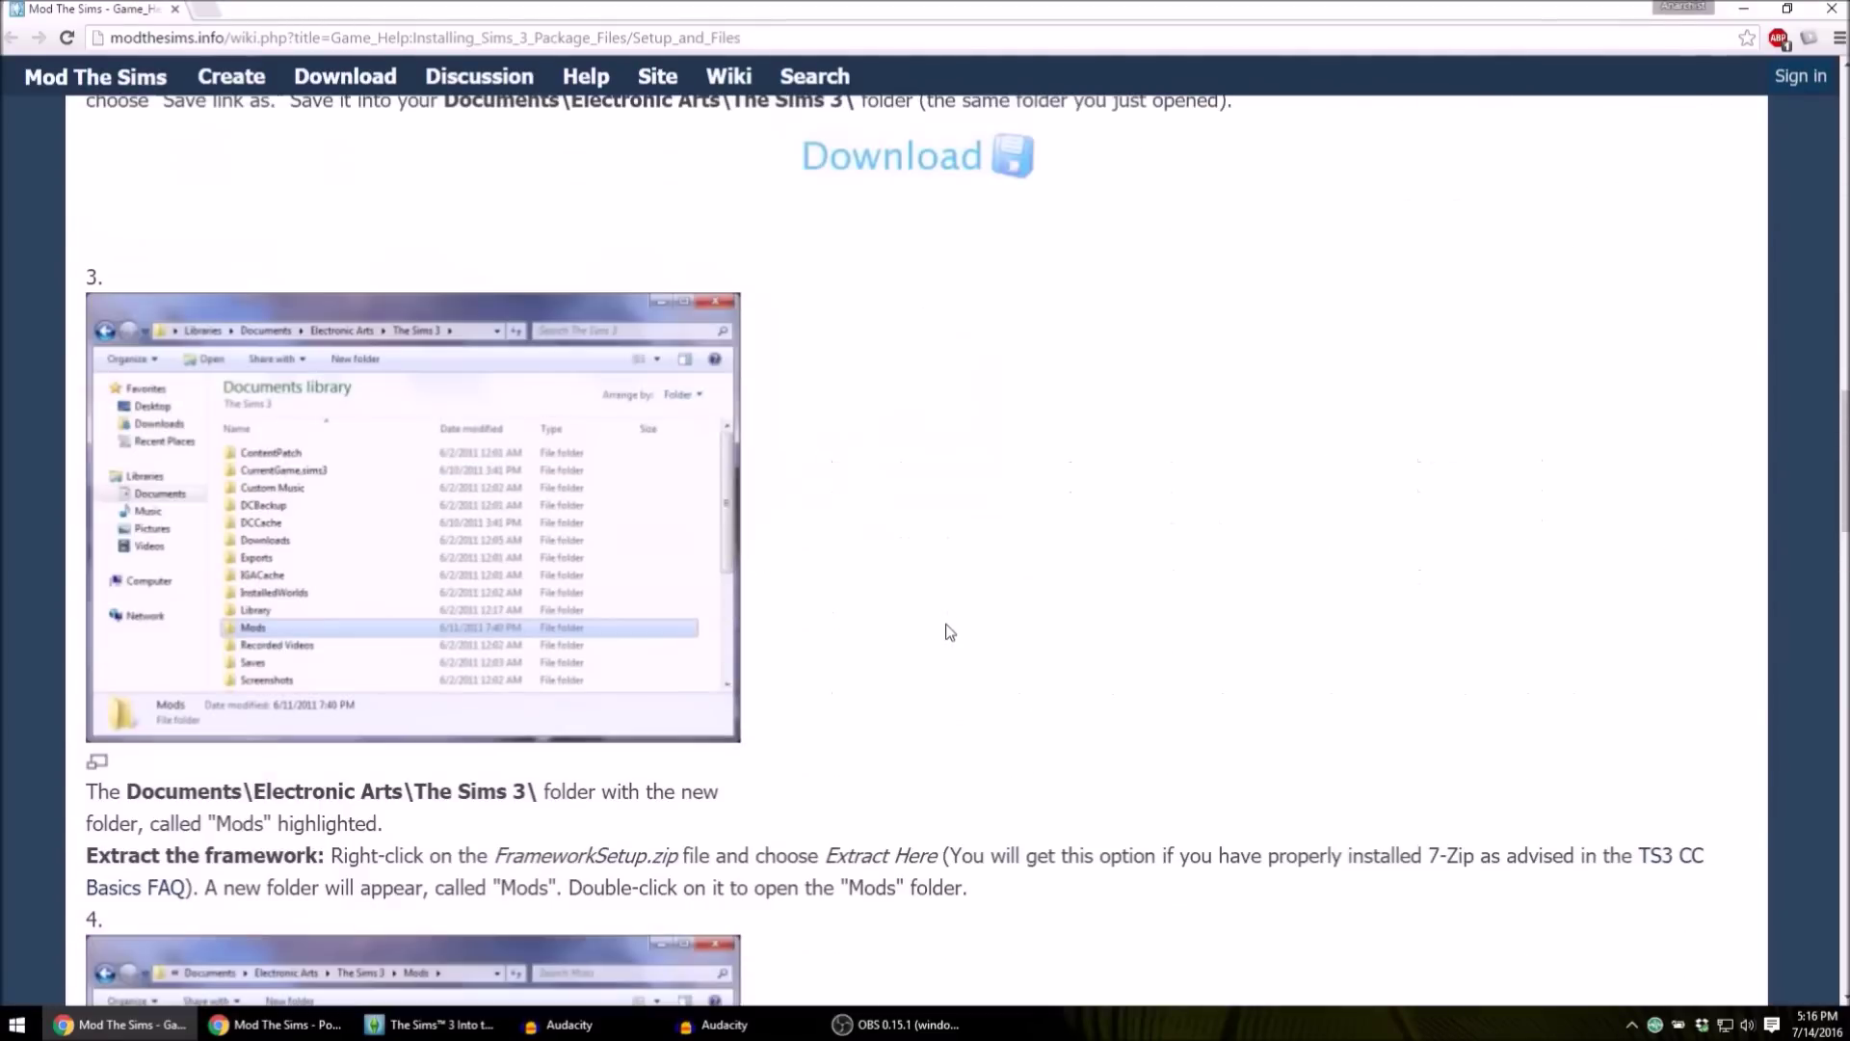
pyautogui.scroll(-2, 945, 628)
pyautogui.scroll(6, 945, 627)
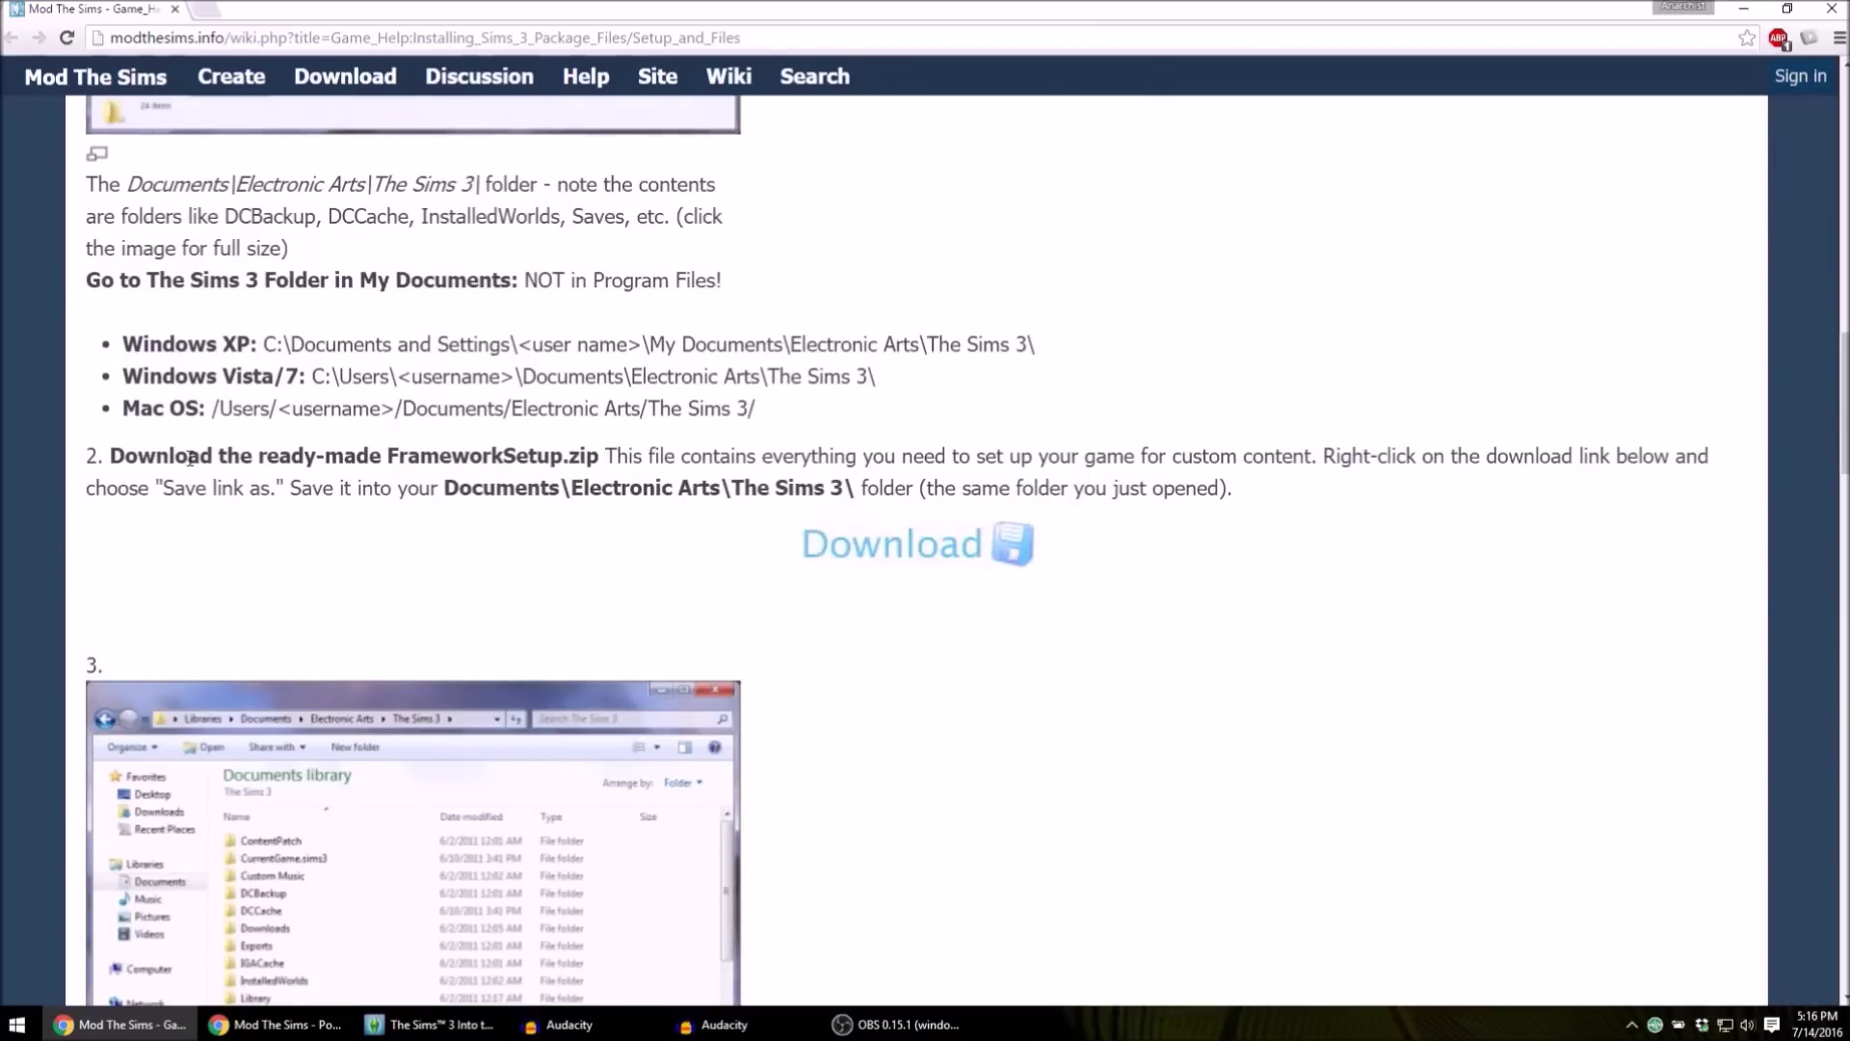
# - Download FrameworkSetup.zip from step 2 of the guide, then minimize Chrome
pyautogui.moveTo(155, 457); pyautogui.dragTo(599, 459)
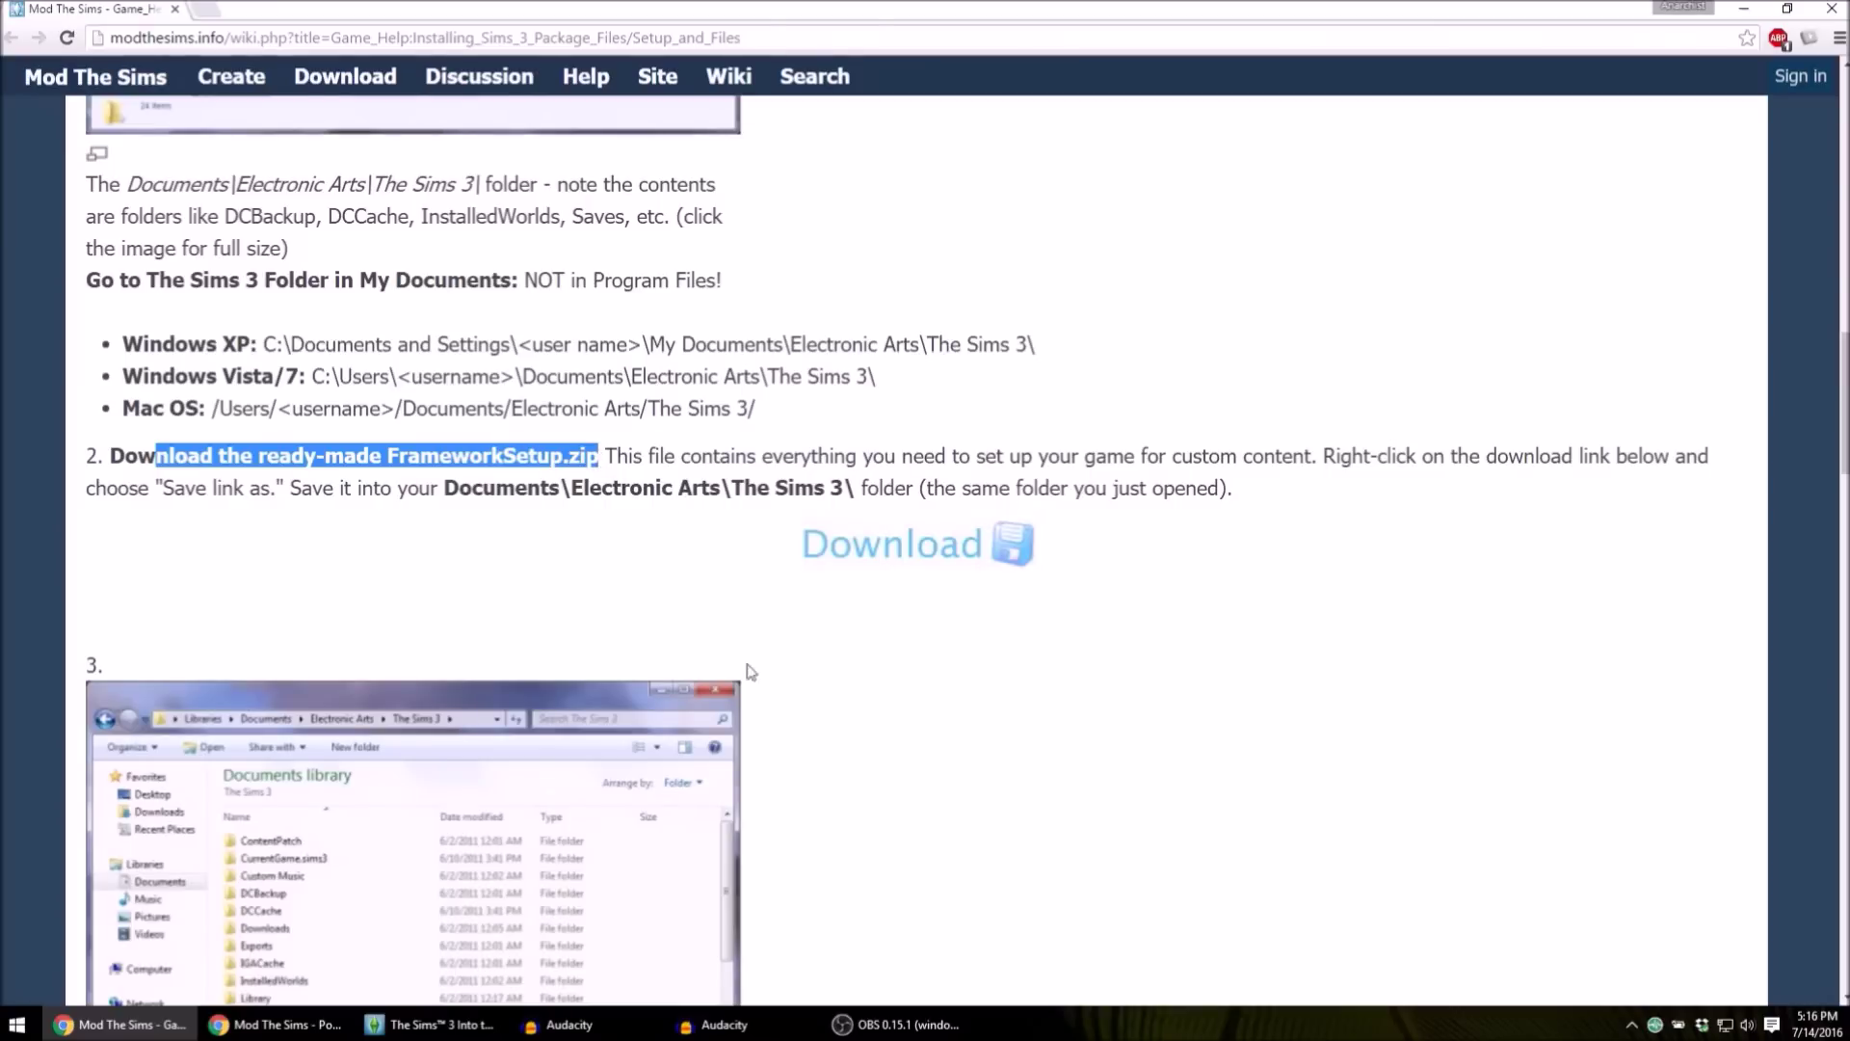
pyautogui.moveTo(602, 489); pyautogui.dragTo(857, 491)
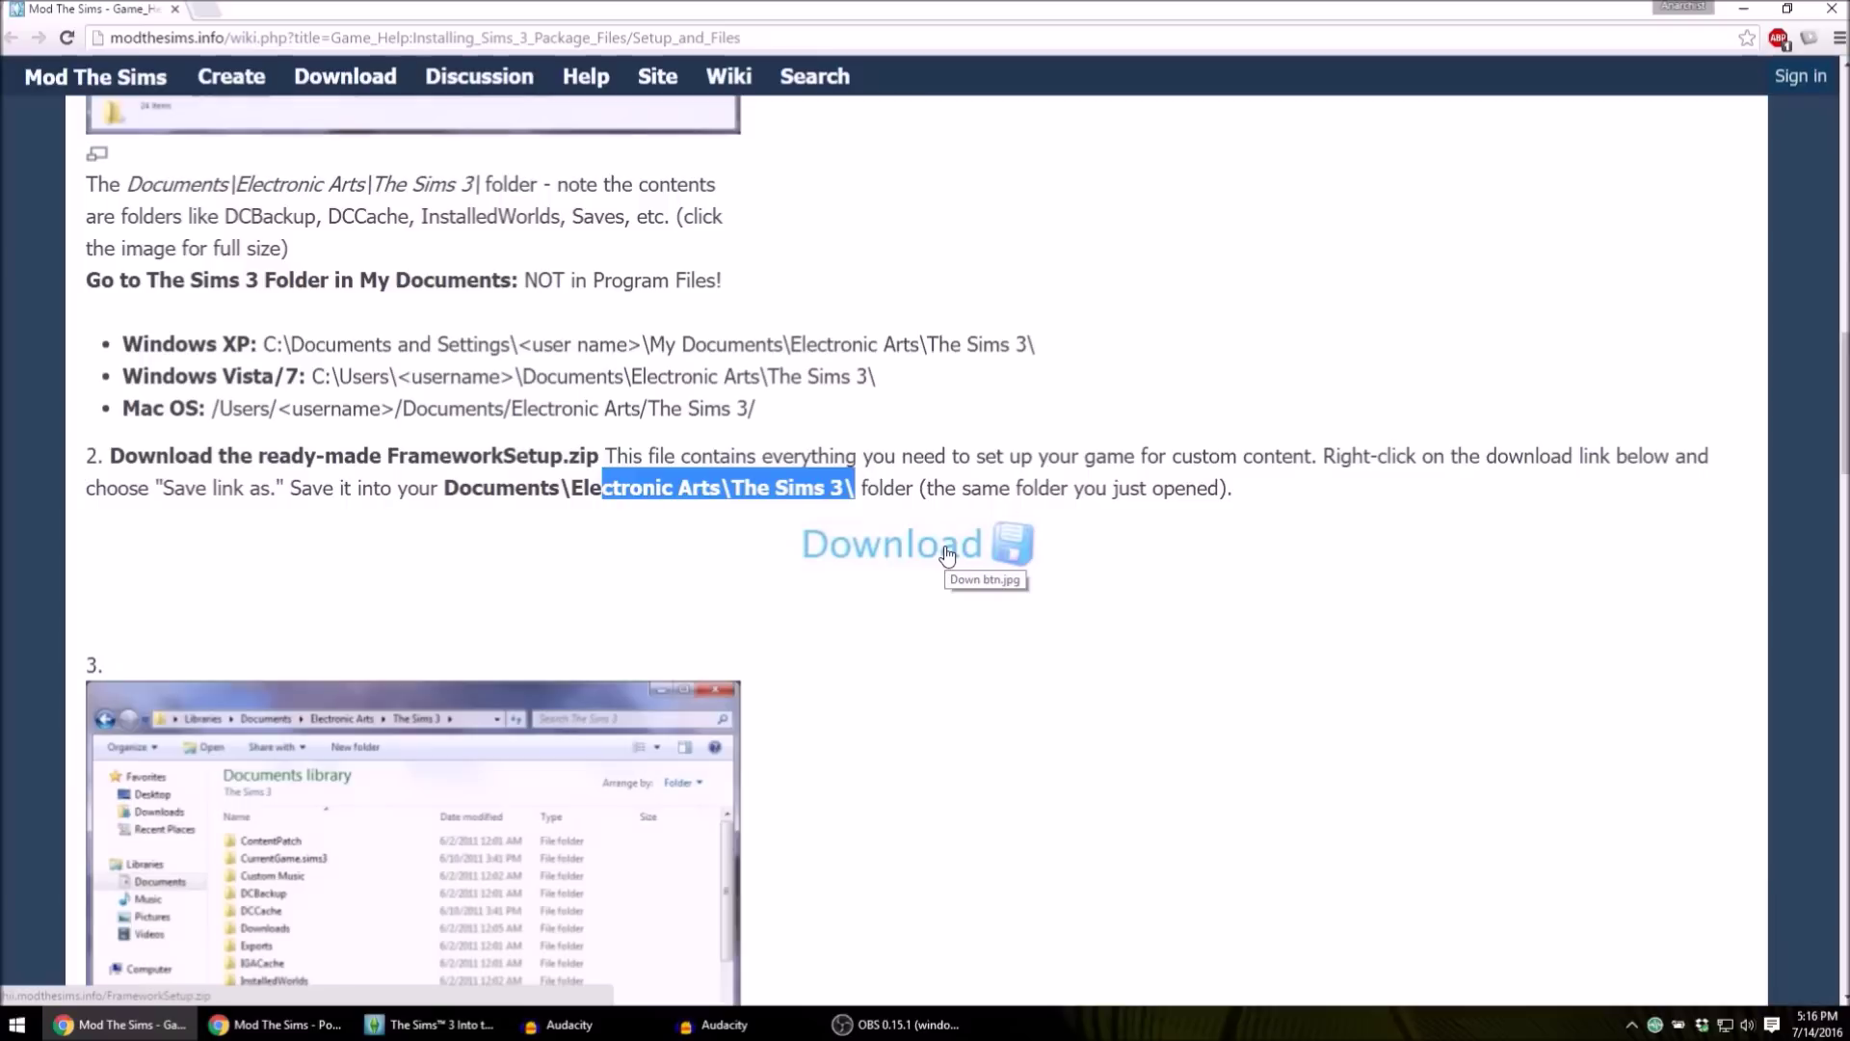
pyautogui.click(905, 633)
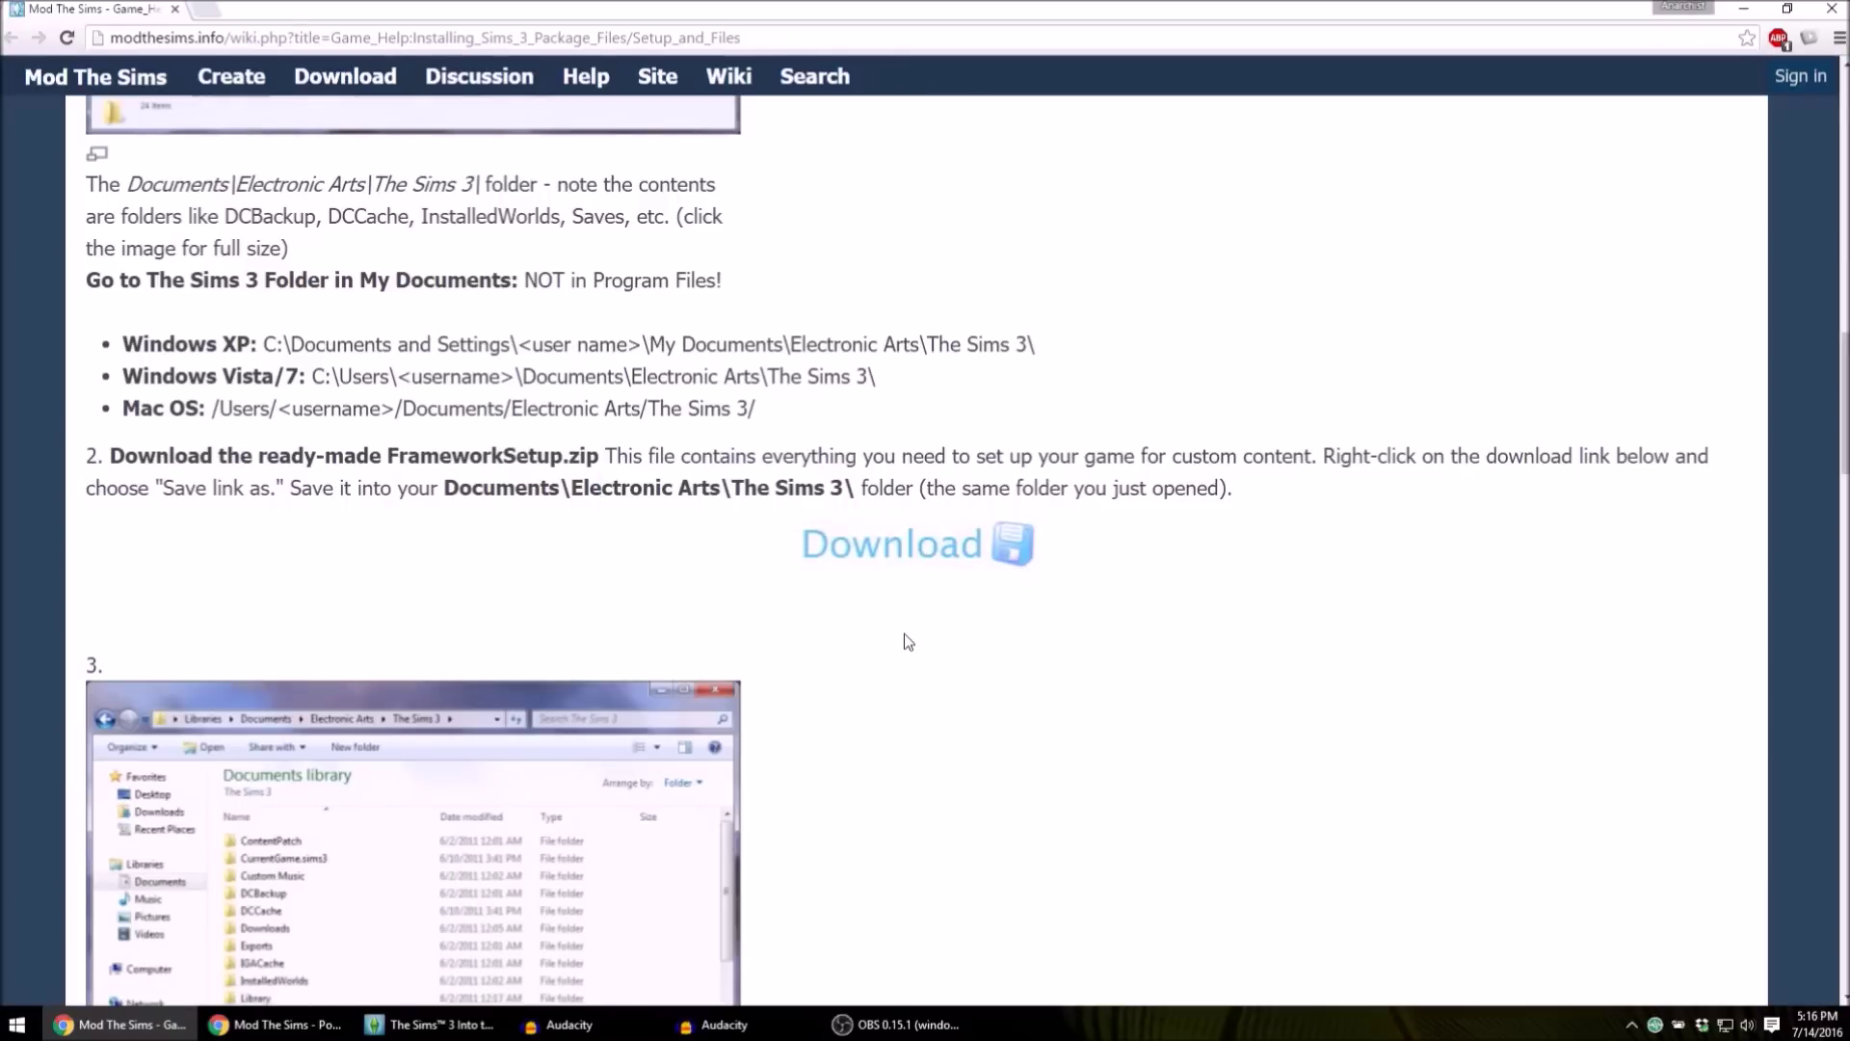
pyautogui.click(945, 554)
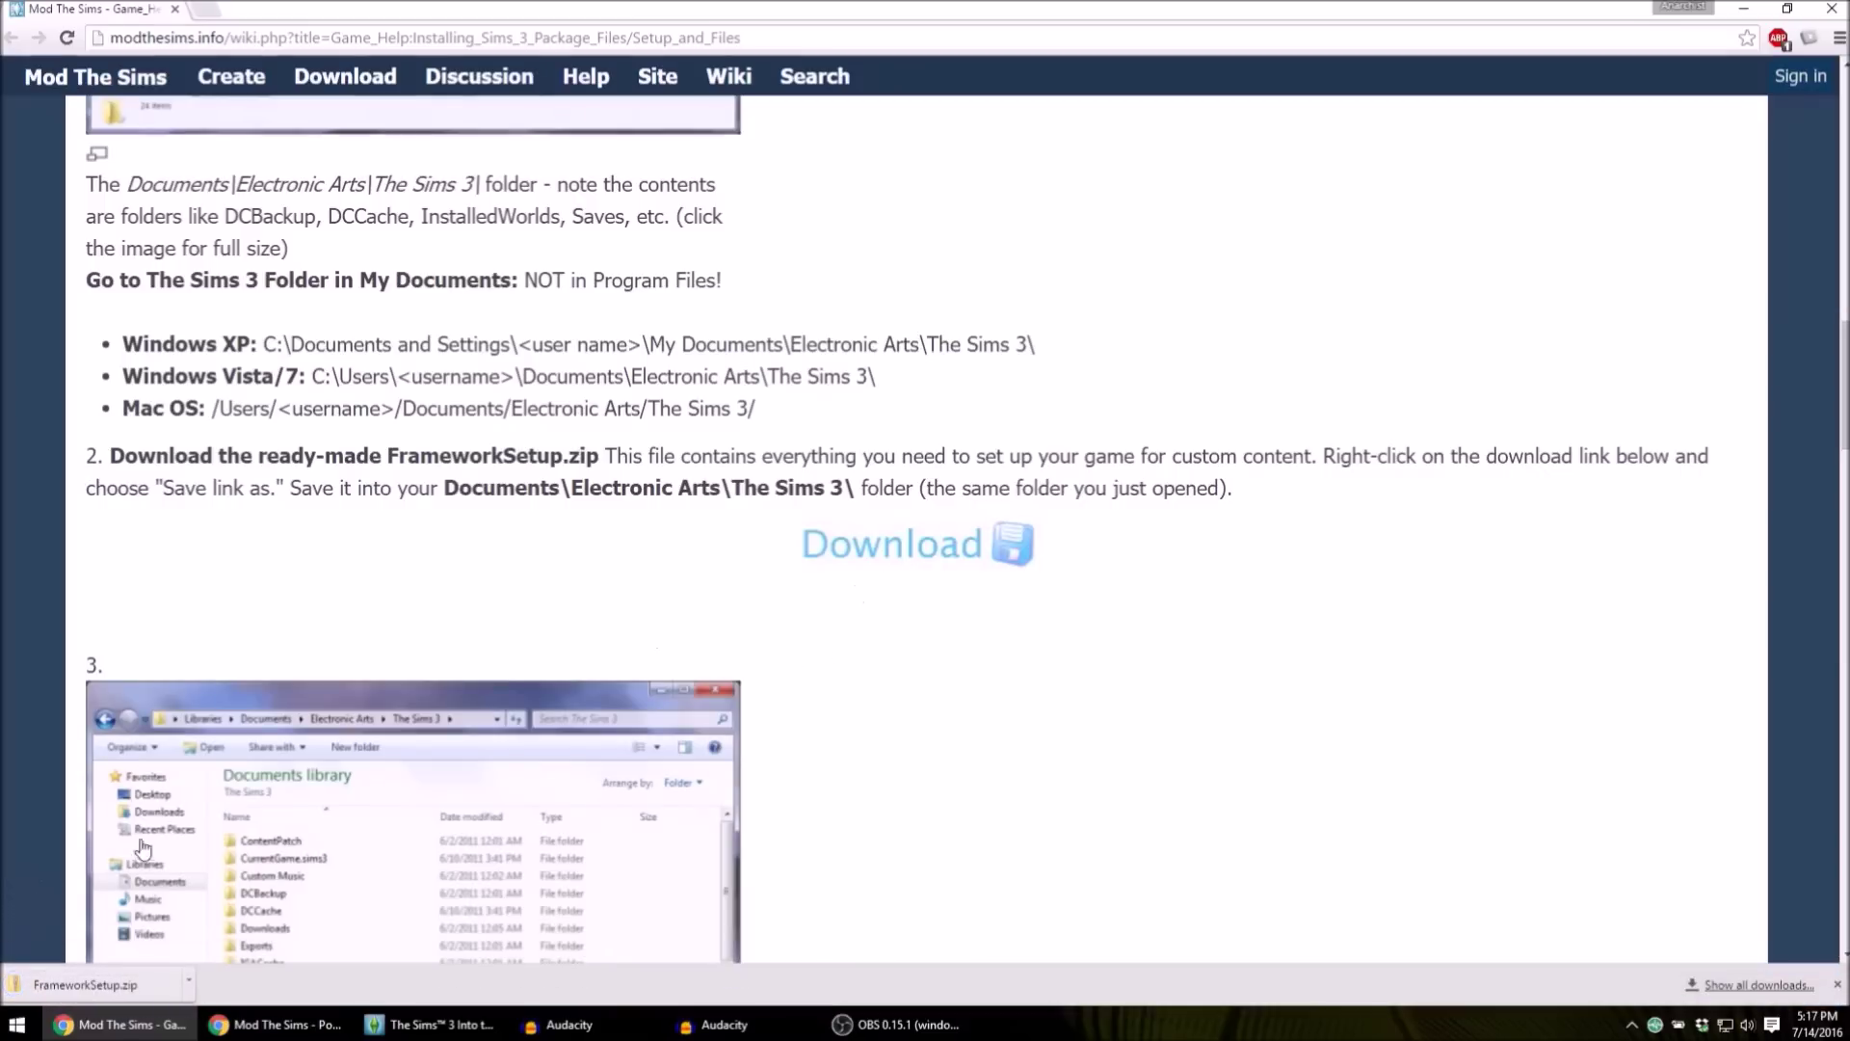
pyautogui.click(90, 993)
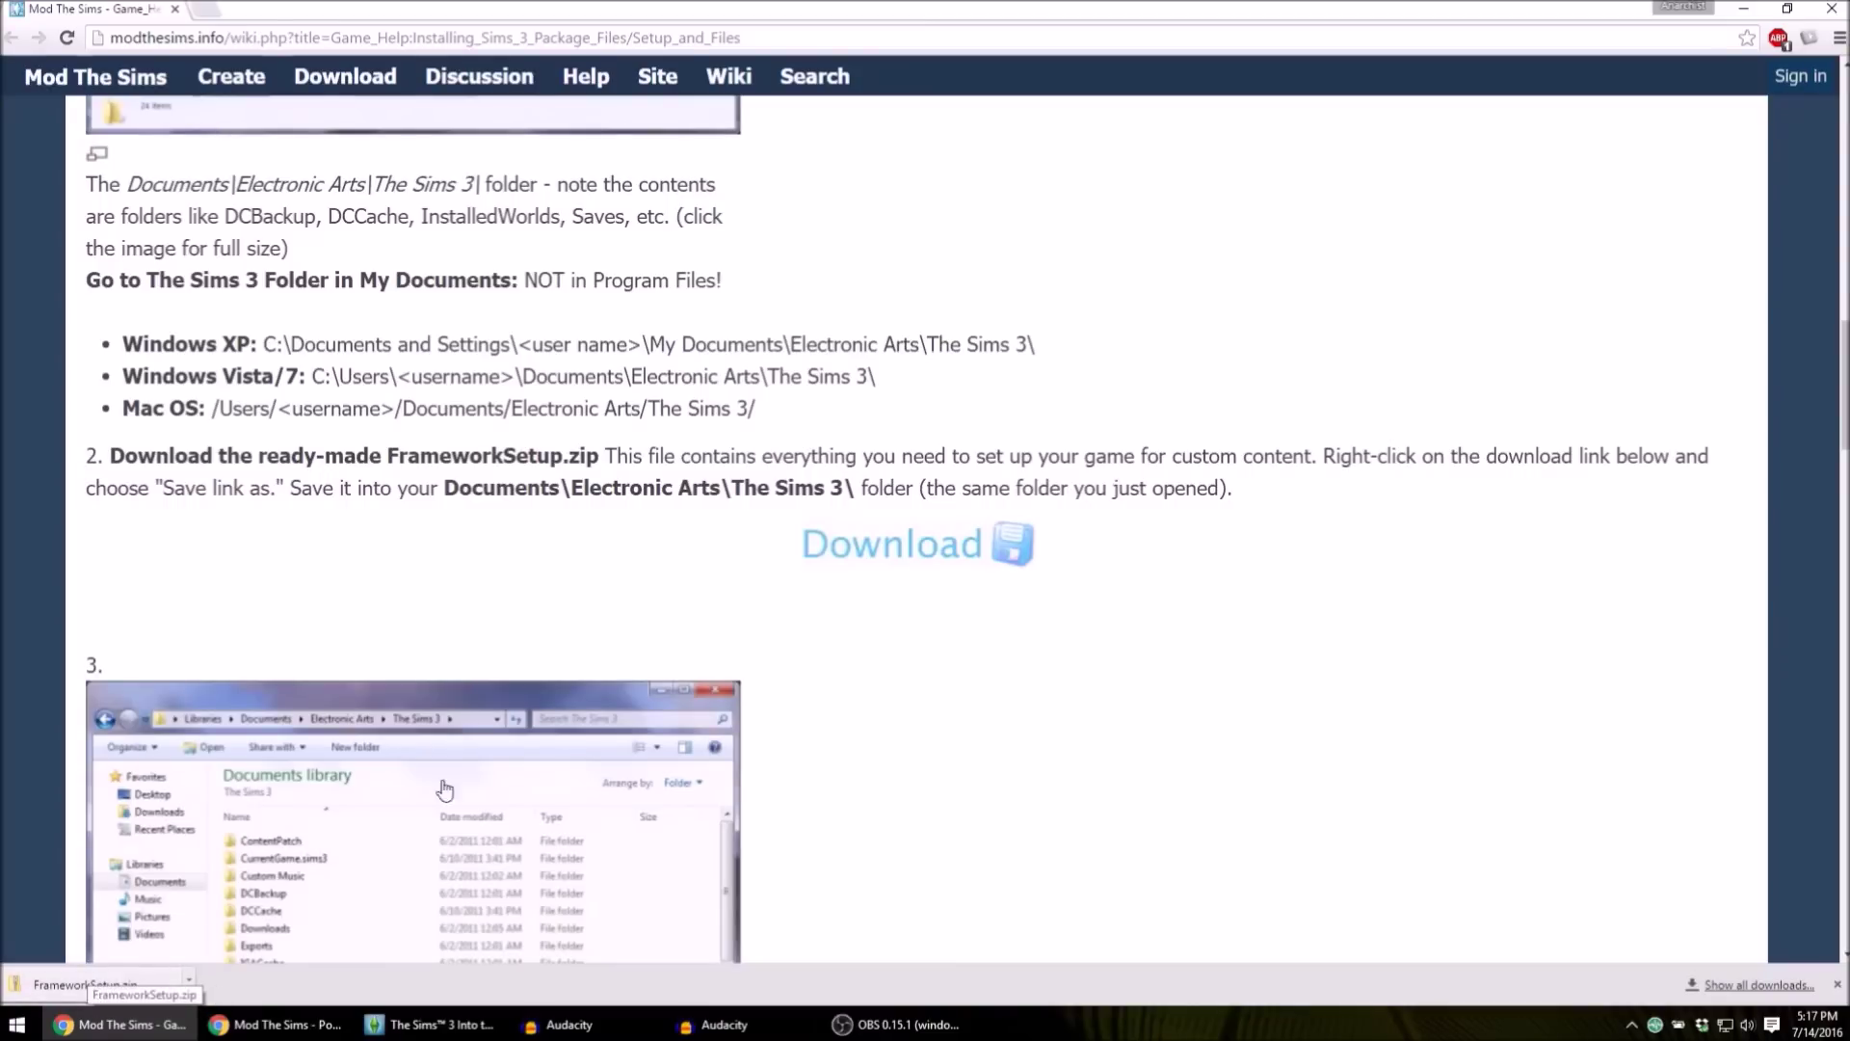
pyautogui.click(1744, 7)
# - Open the FrameworkSetup zip from Downloads, look inside Mods, and return to the archive root
pyautogui.doubleClick(28, 333)
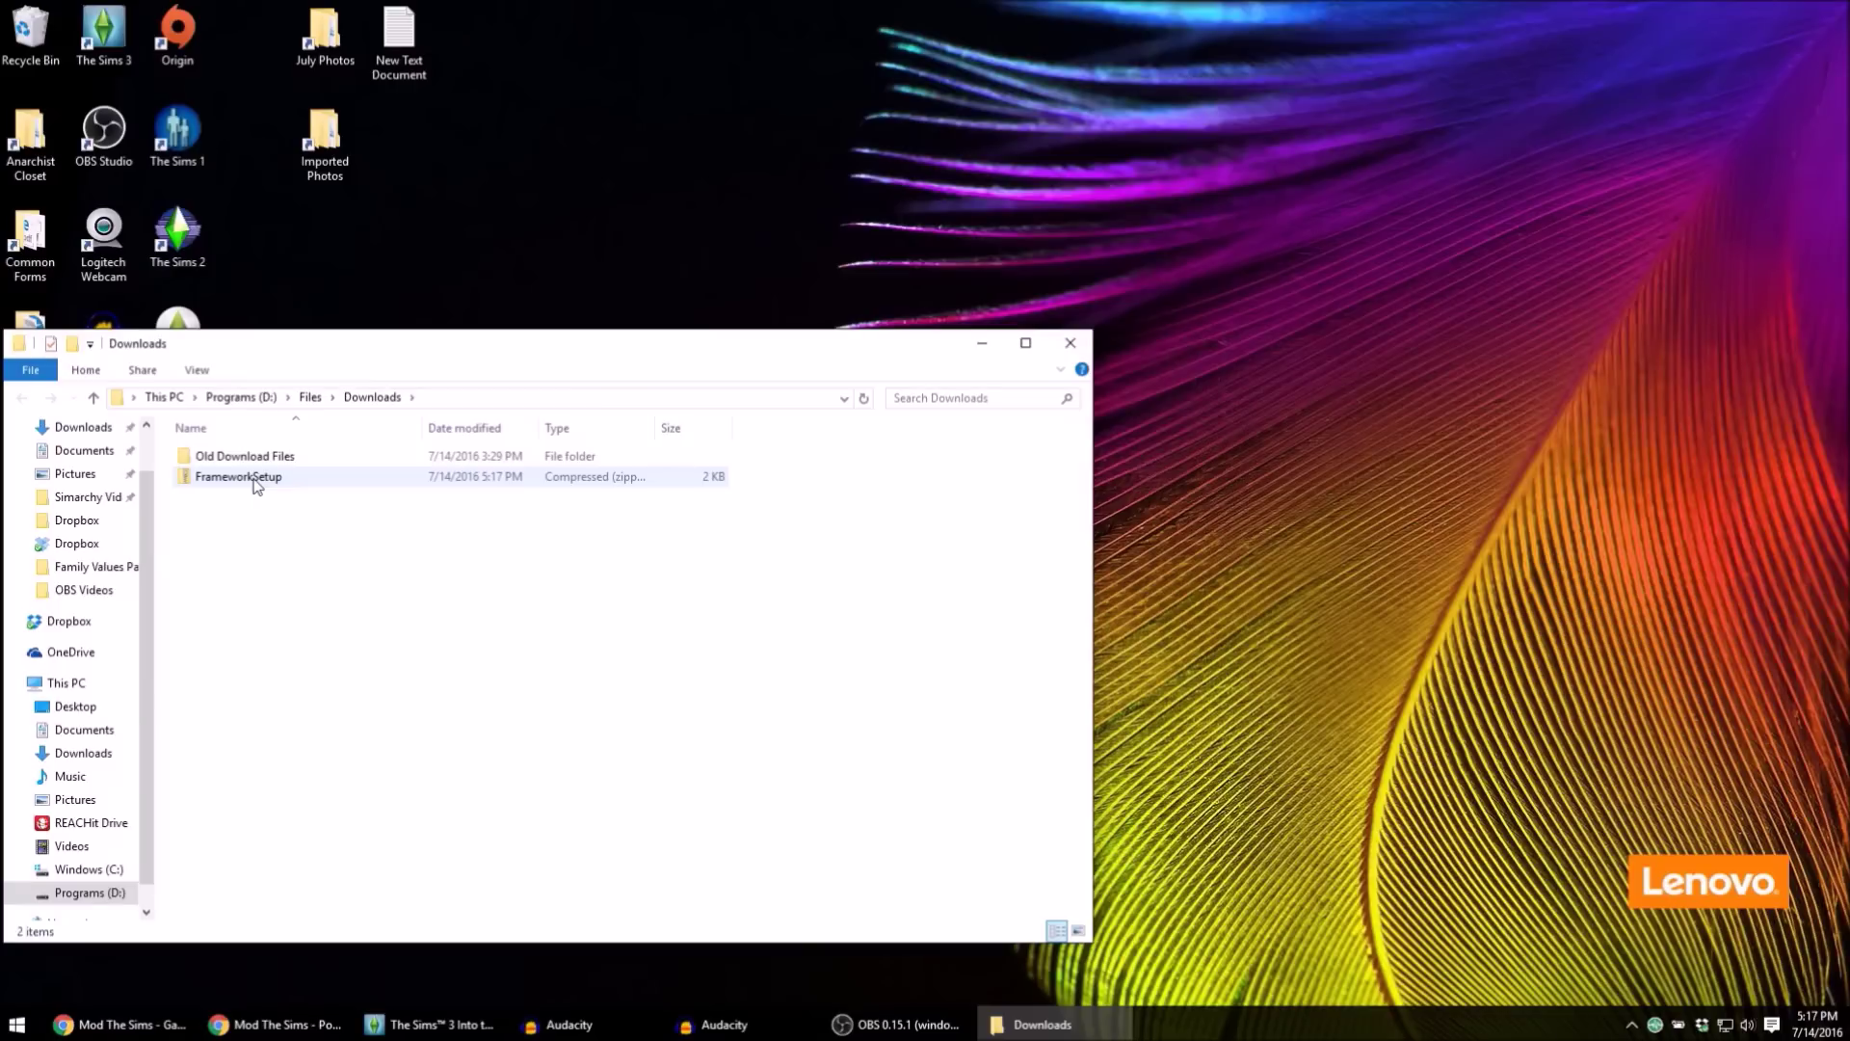
pyautogui.moveTo(360, 353); pyautogui.dragTo(659, 314)
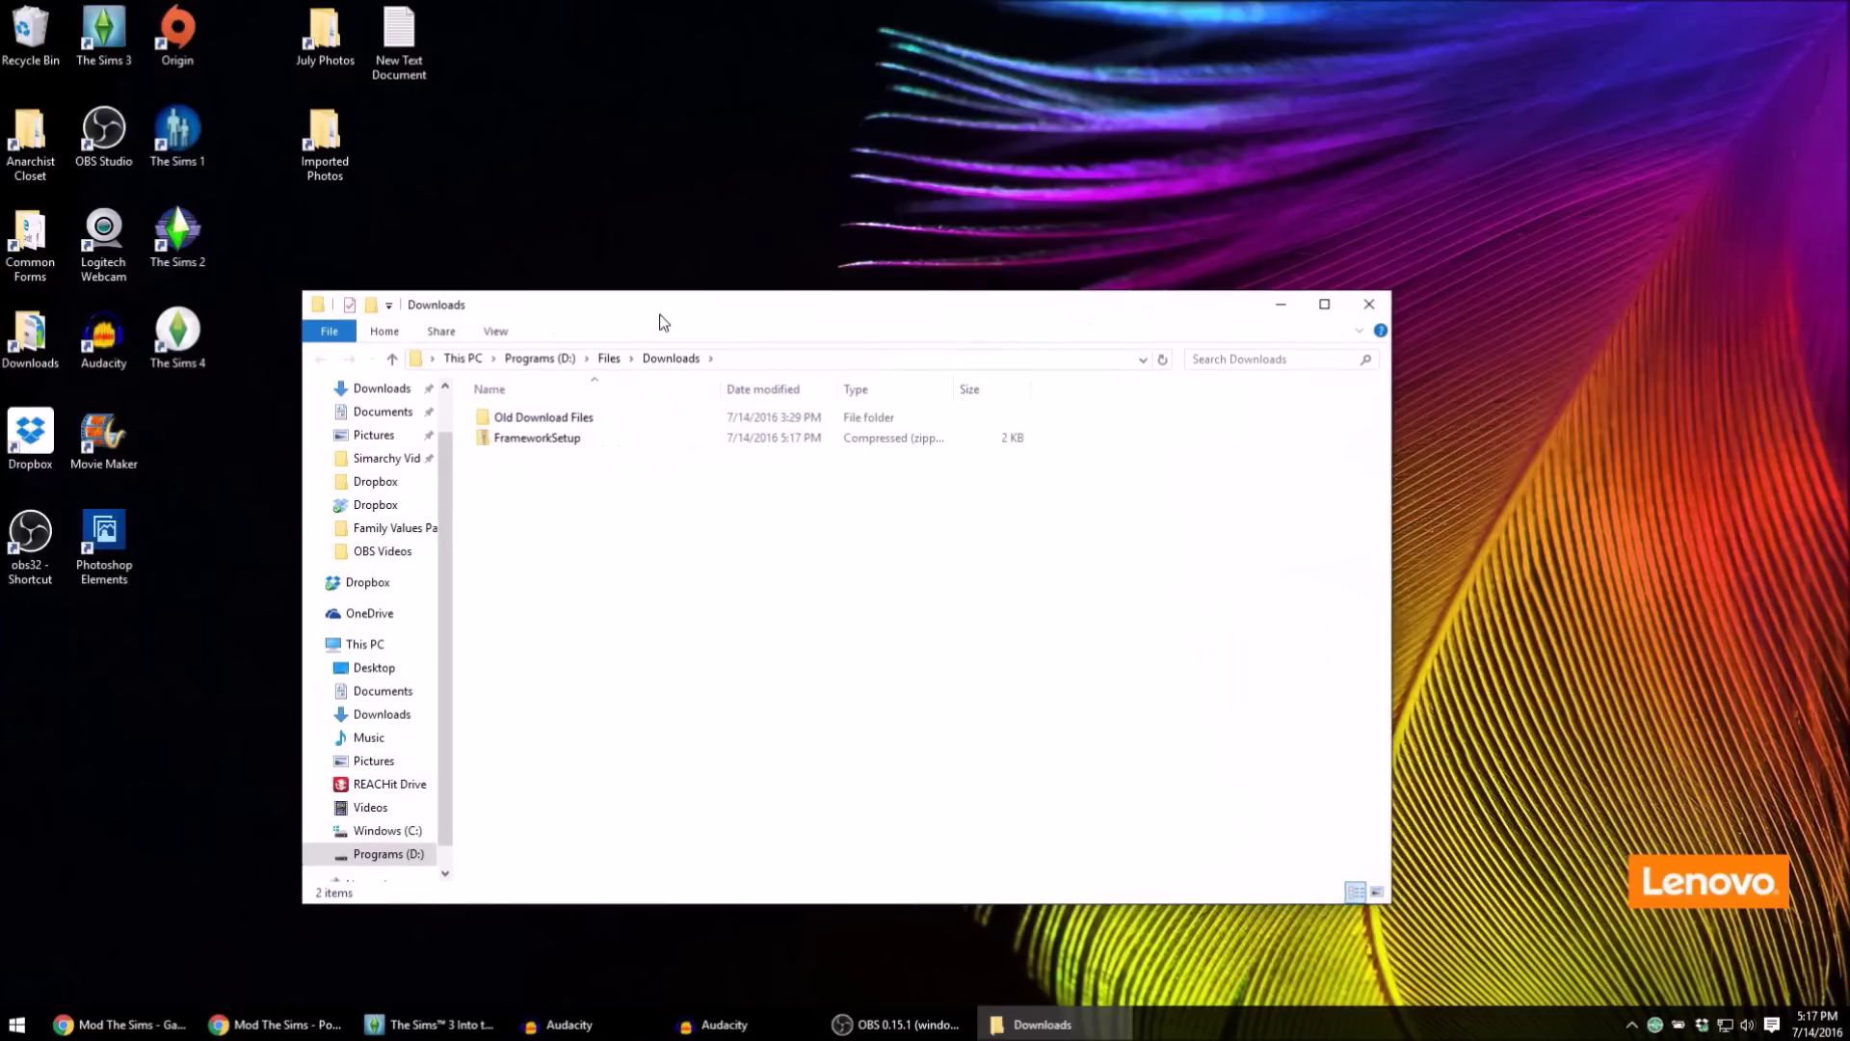
pyautogui.doubleClick(542, 442)
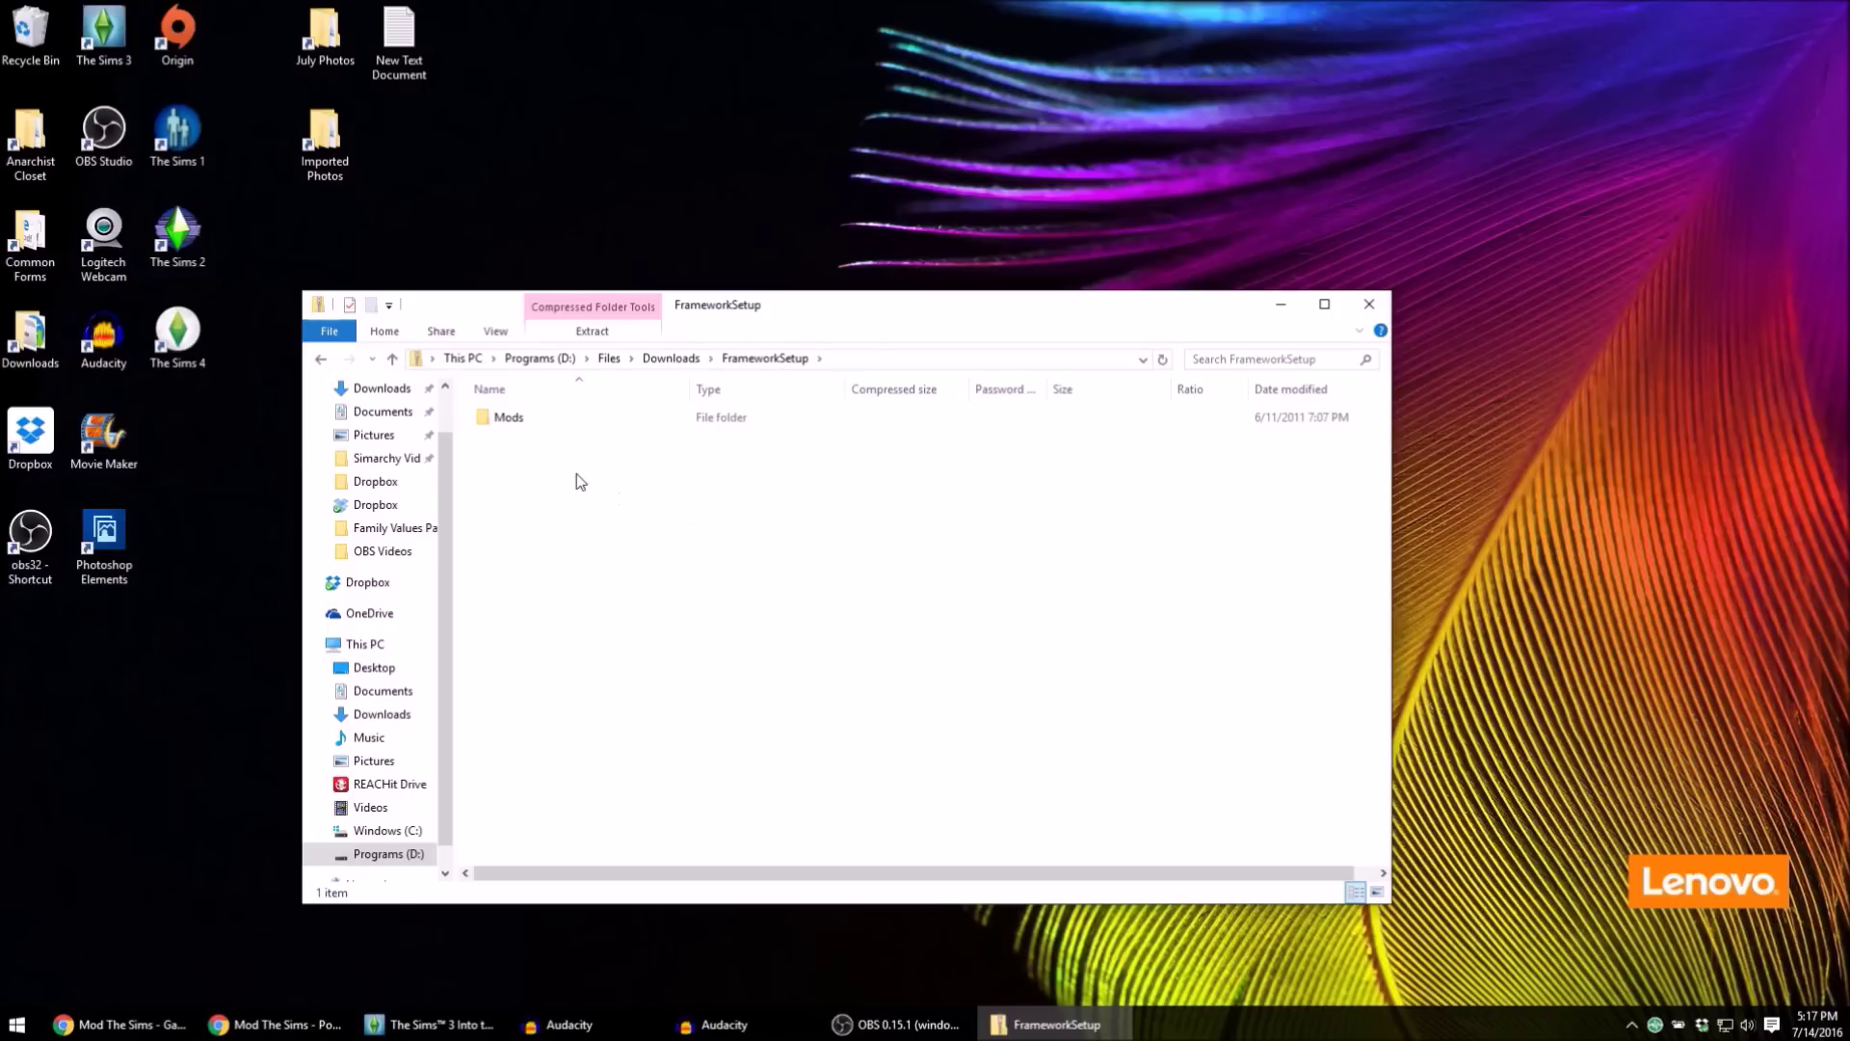
pyautogui.doubleClick(523, 422)
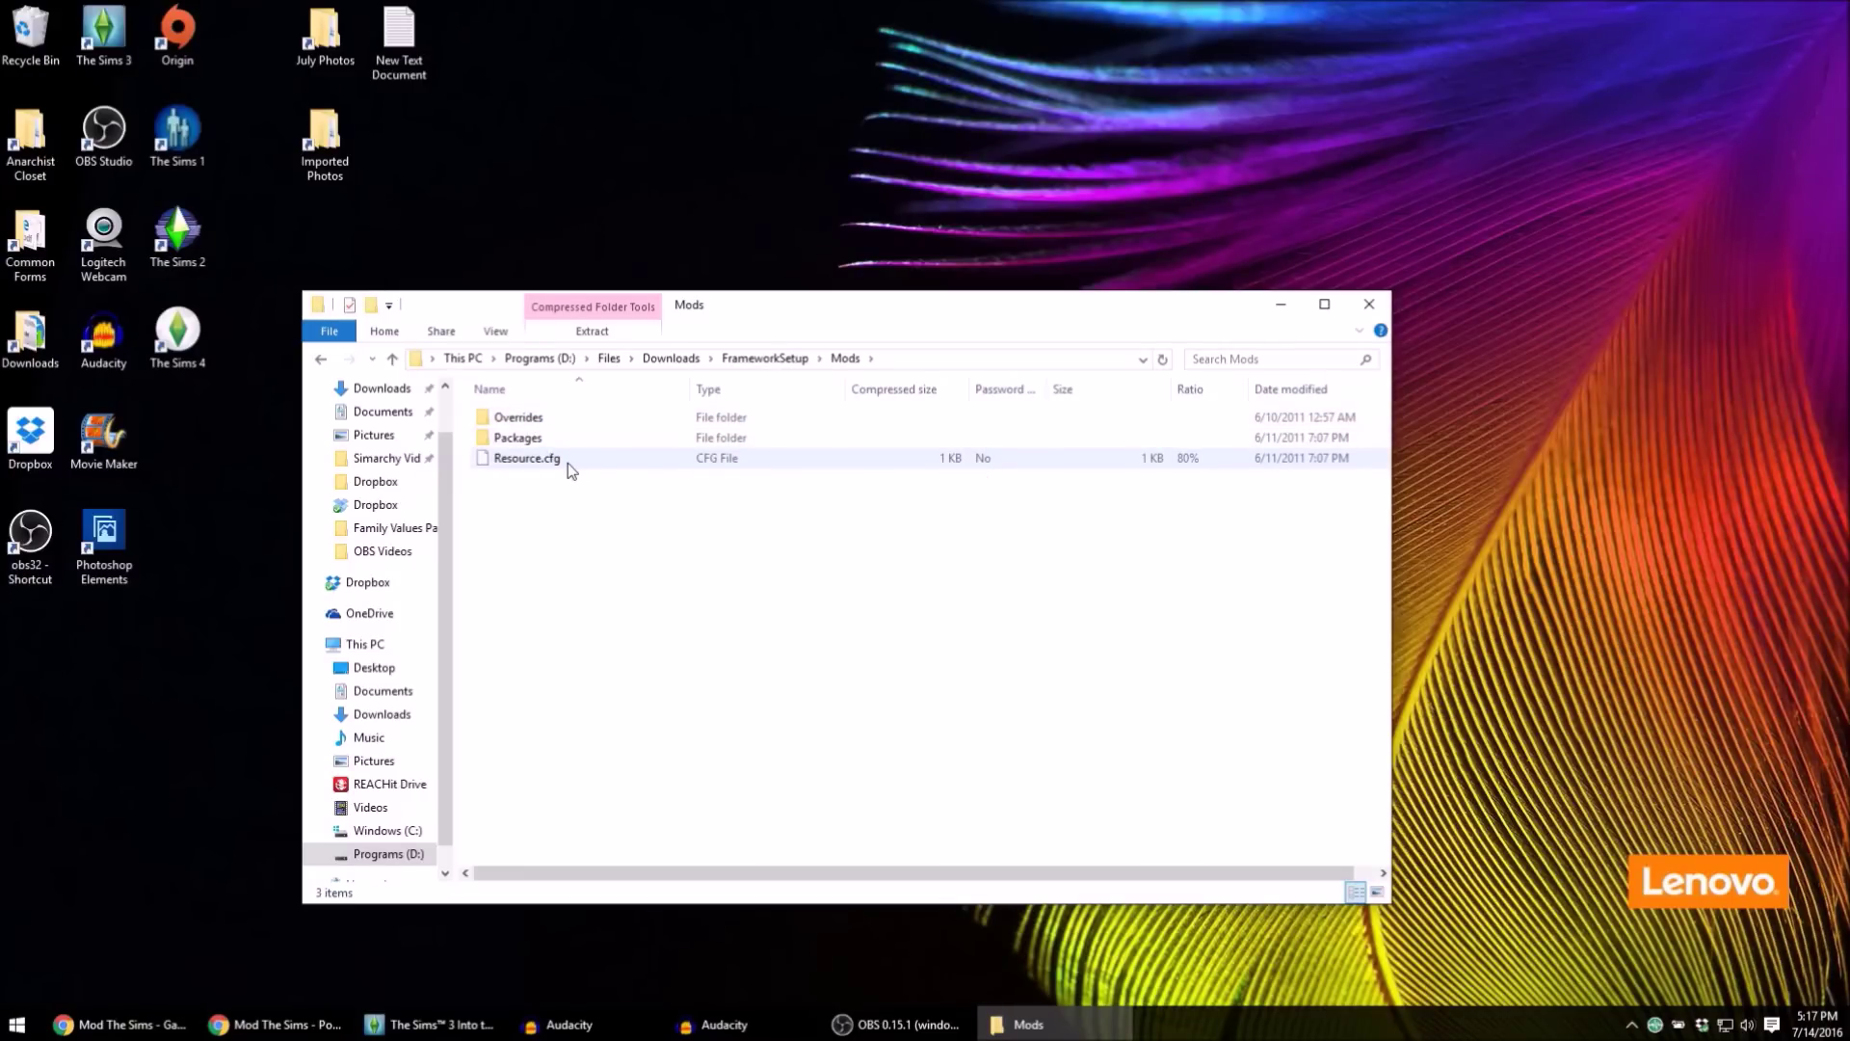
pyautogui.click(321, 358)
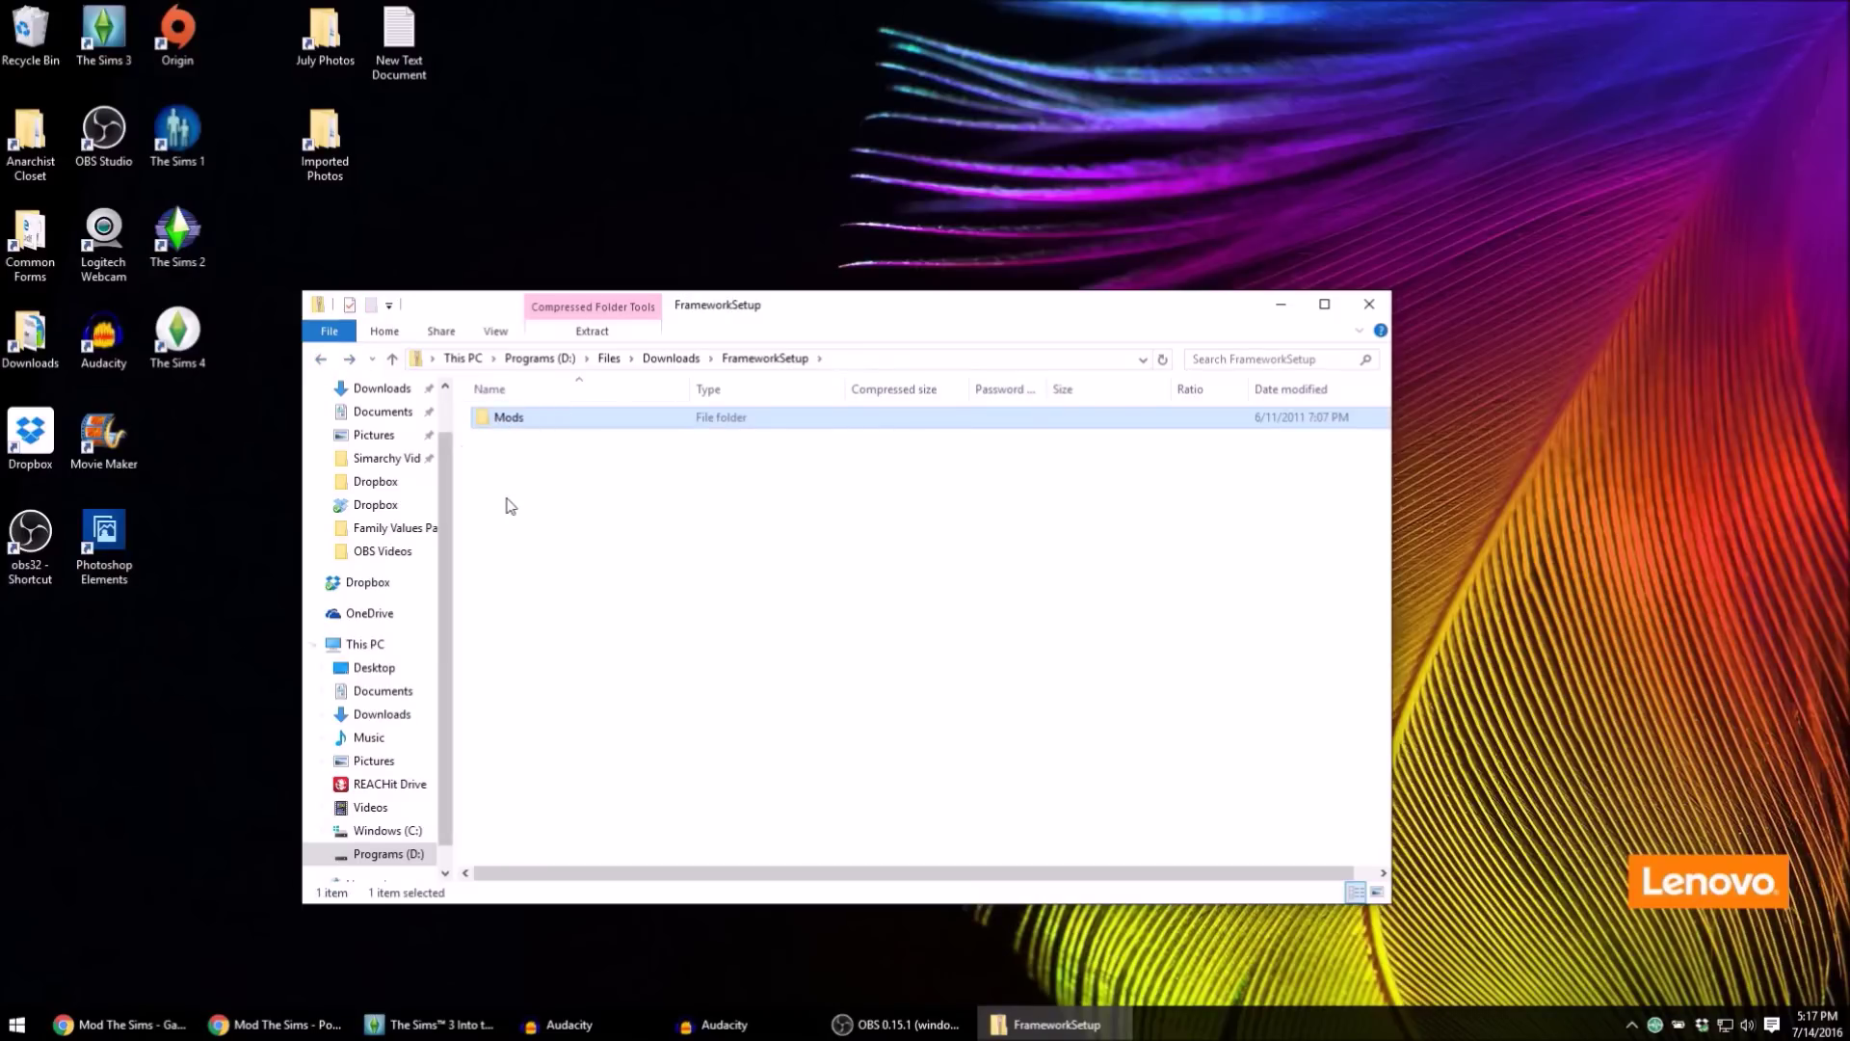
pyautogui.moveTo(749, 302); pyautogui.dragTo(477, 77)
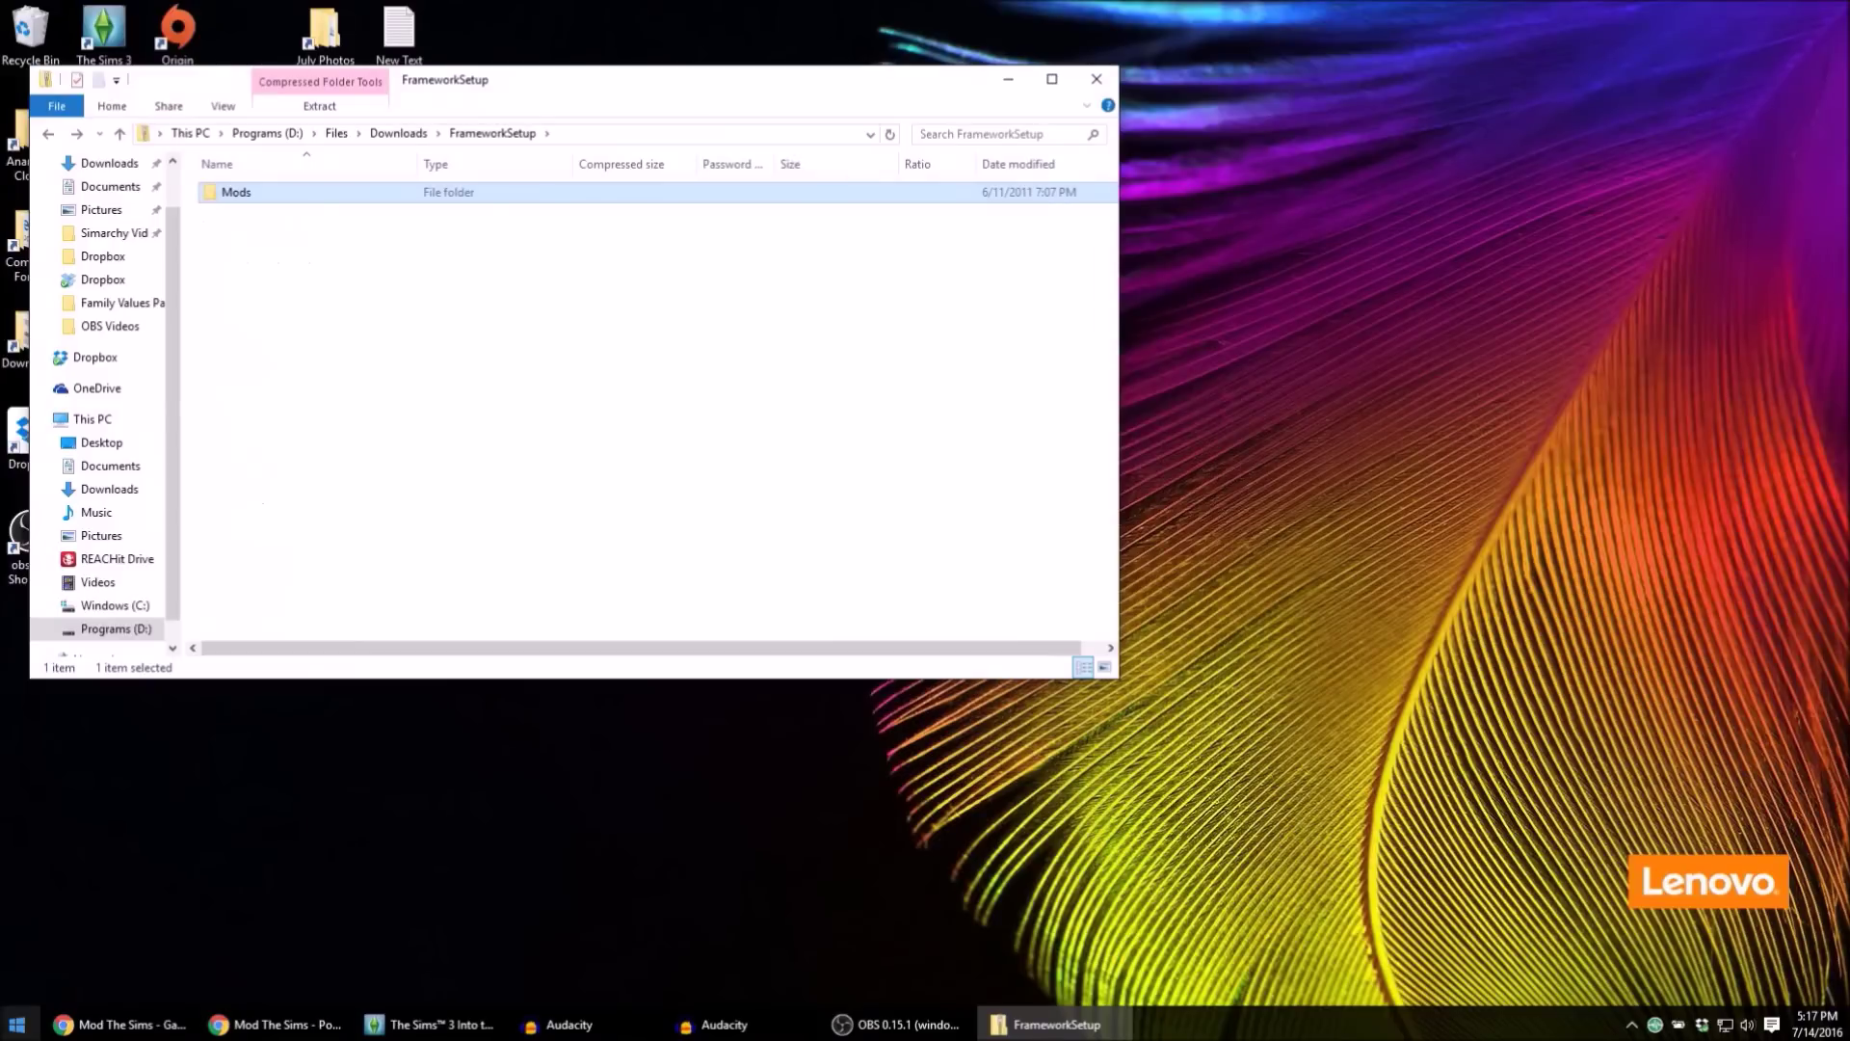
# - Open This PC and navigate D: > Files > Users > user folder > Documents
pyautogui.click(17, 1023)
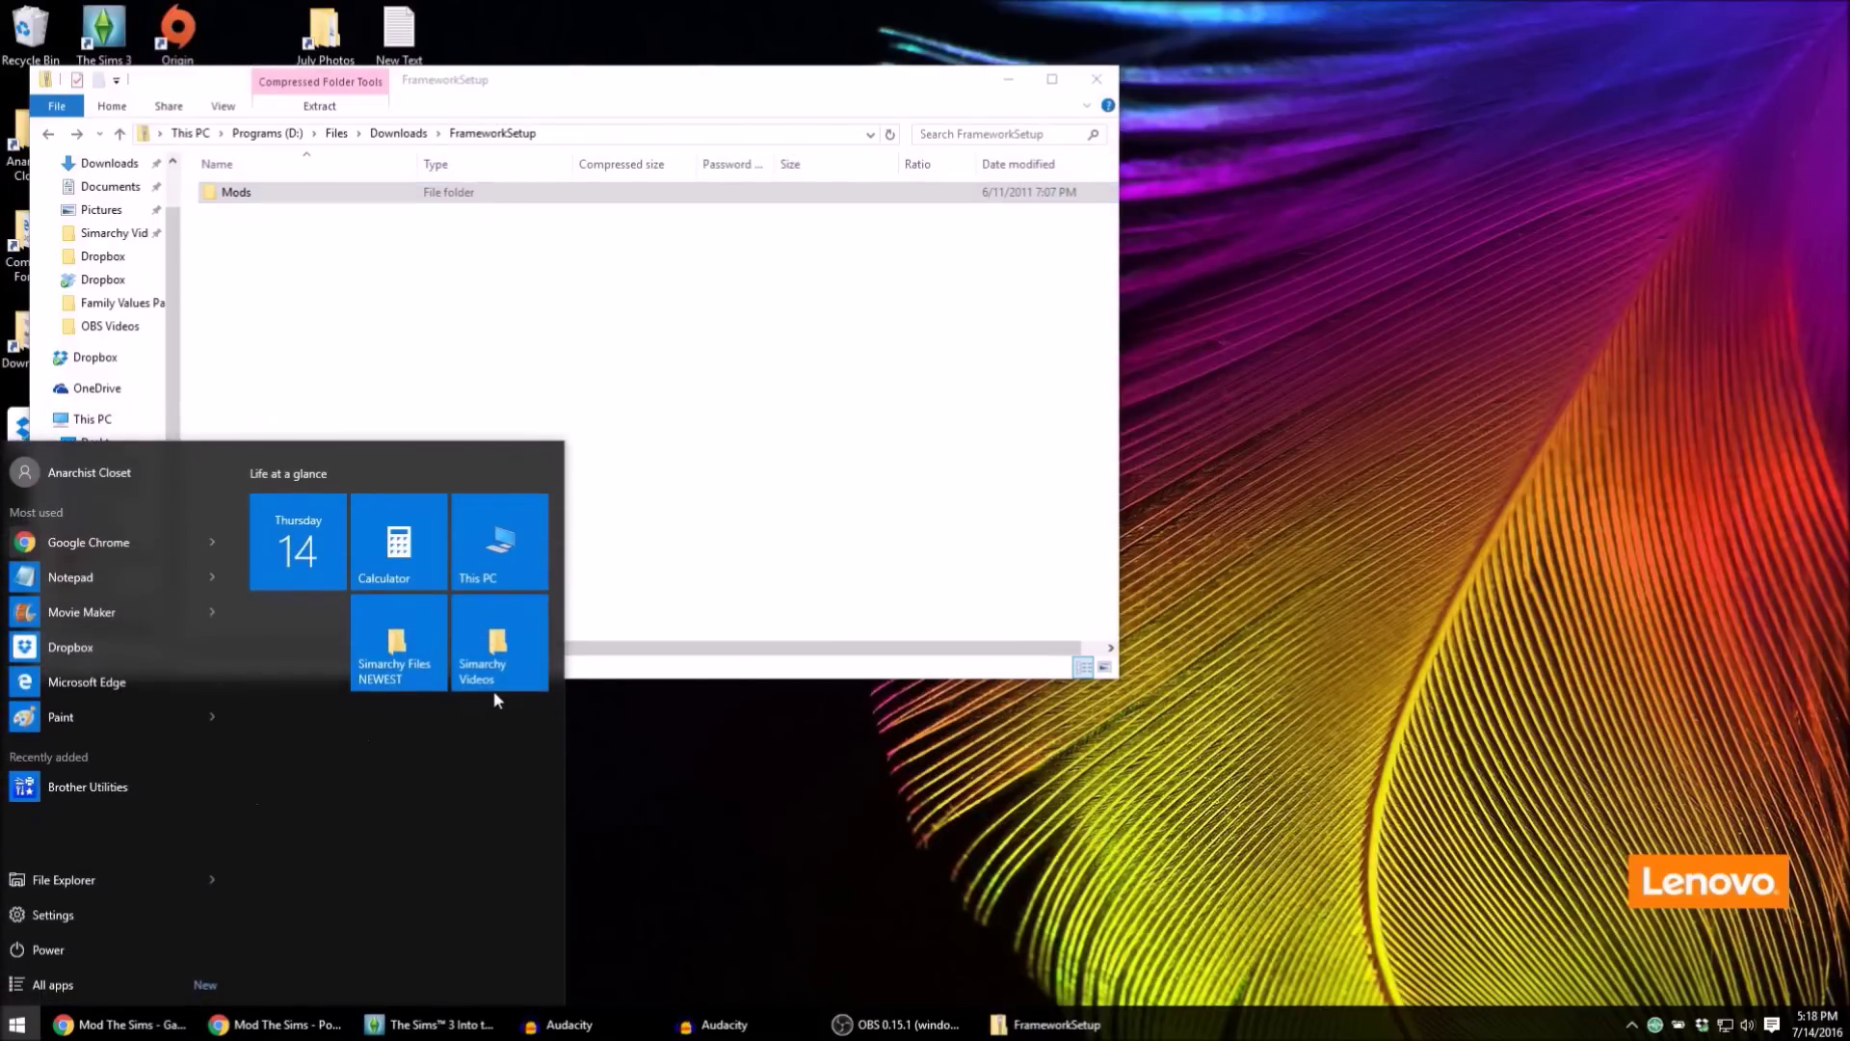
pyautogui.click(518, 552)
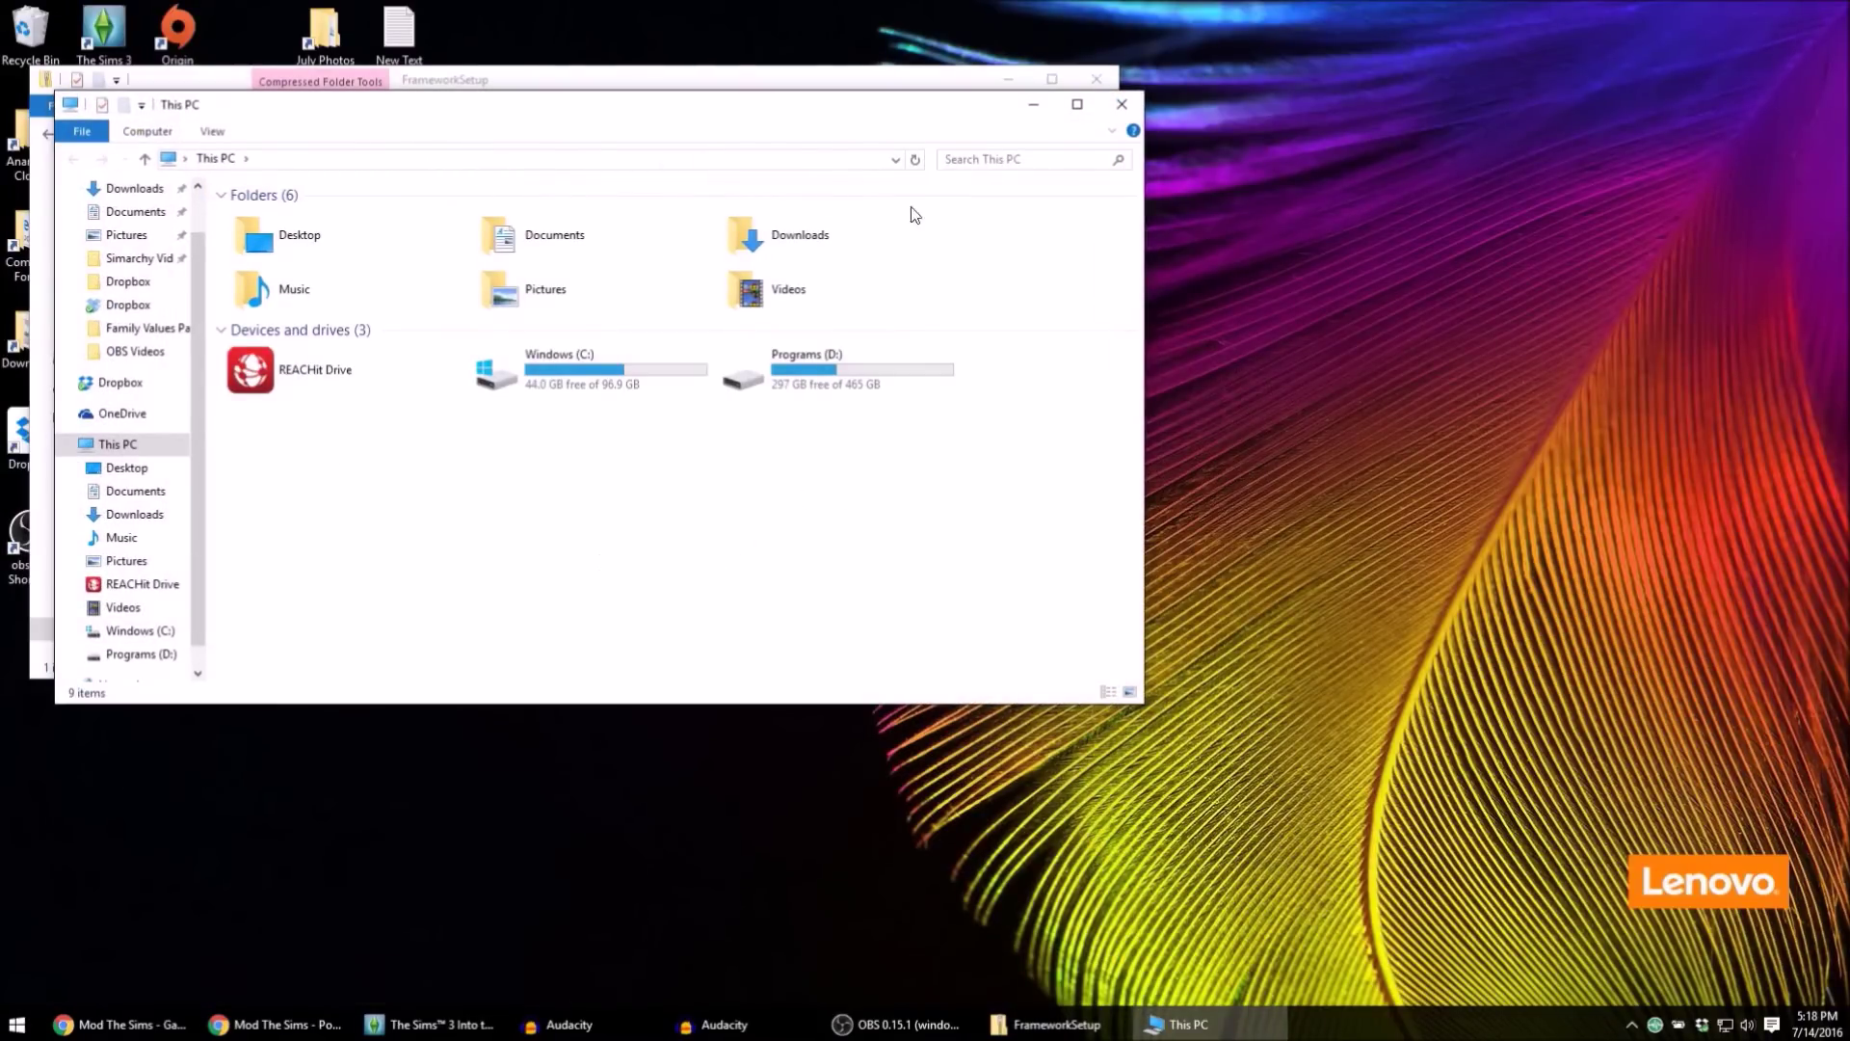
pyautogui.moveTo(517, 110); pyautogui.dragTo(916, 273)
pyautogui.doubleClick(1212, 536)
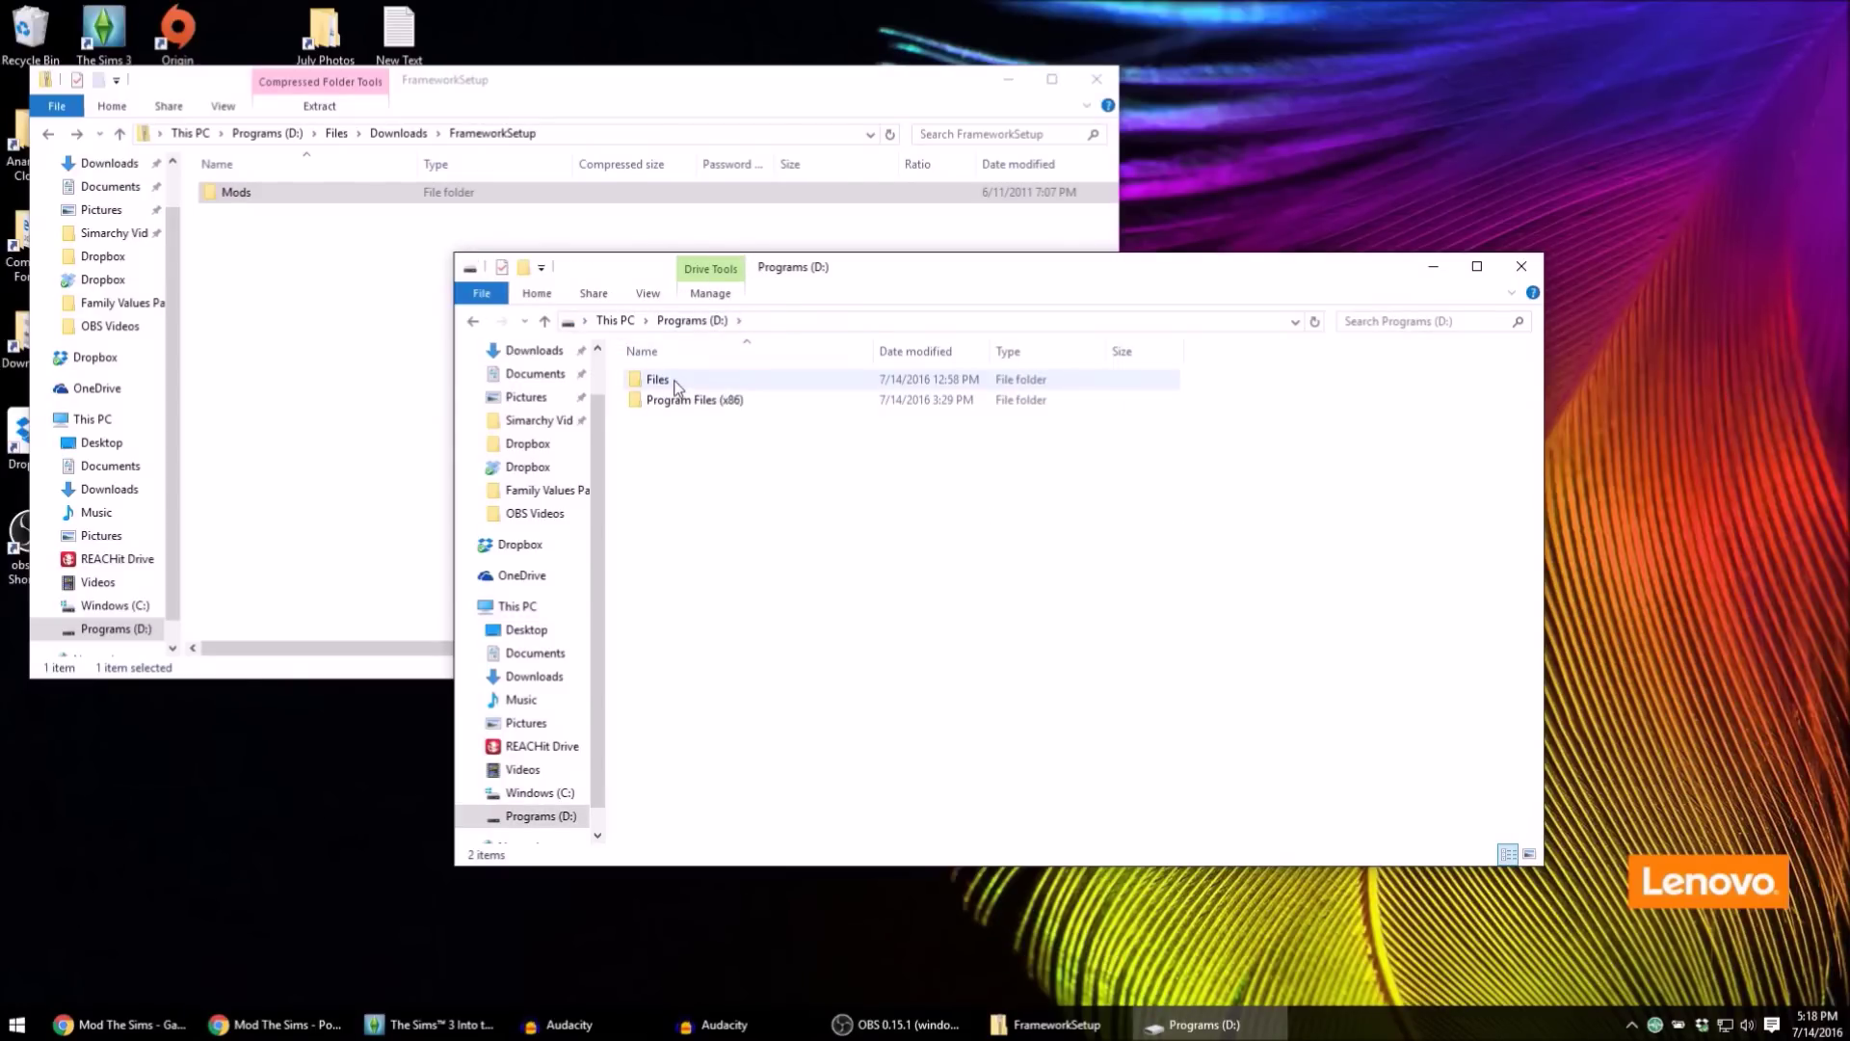
pyautogui.doubleClick(705, 382)
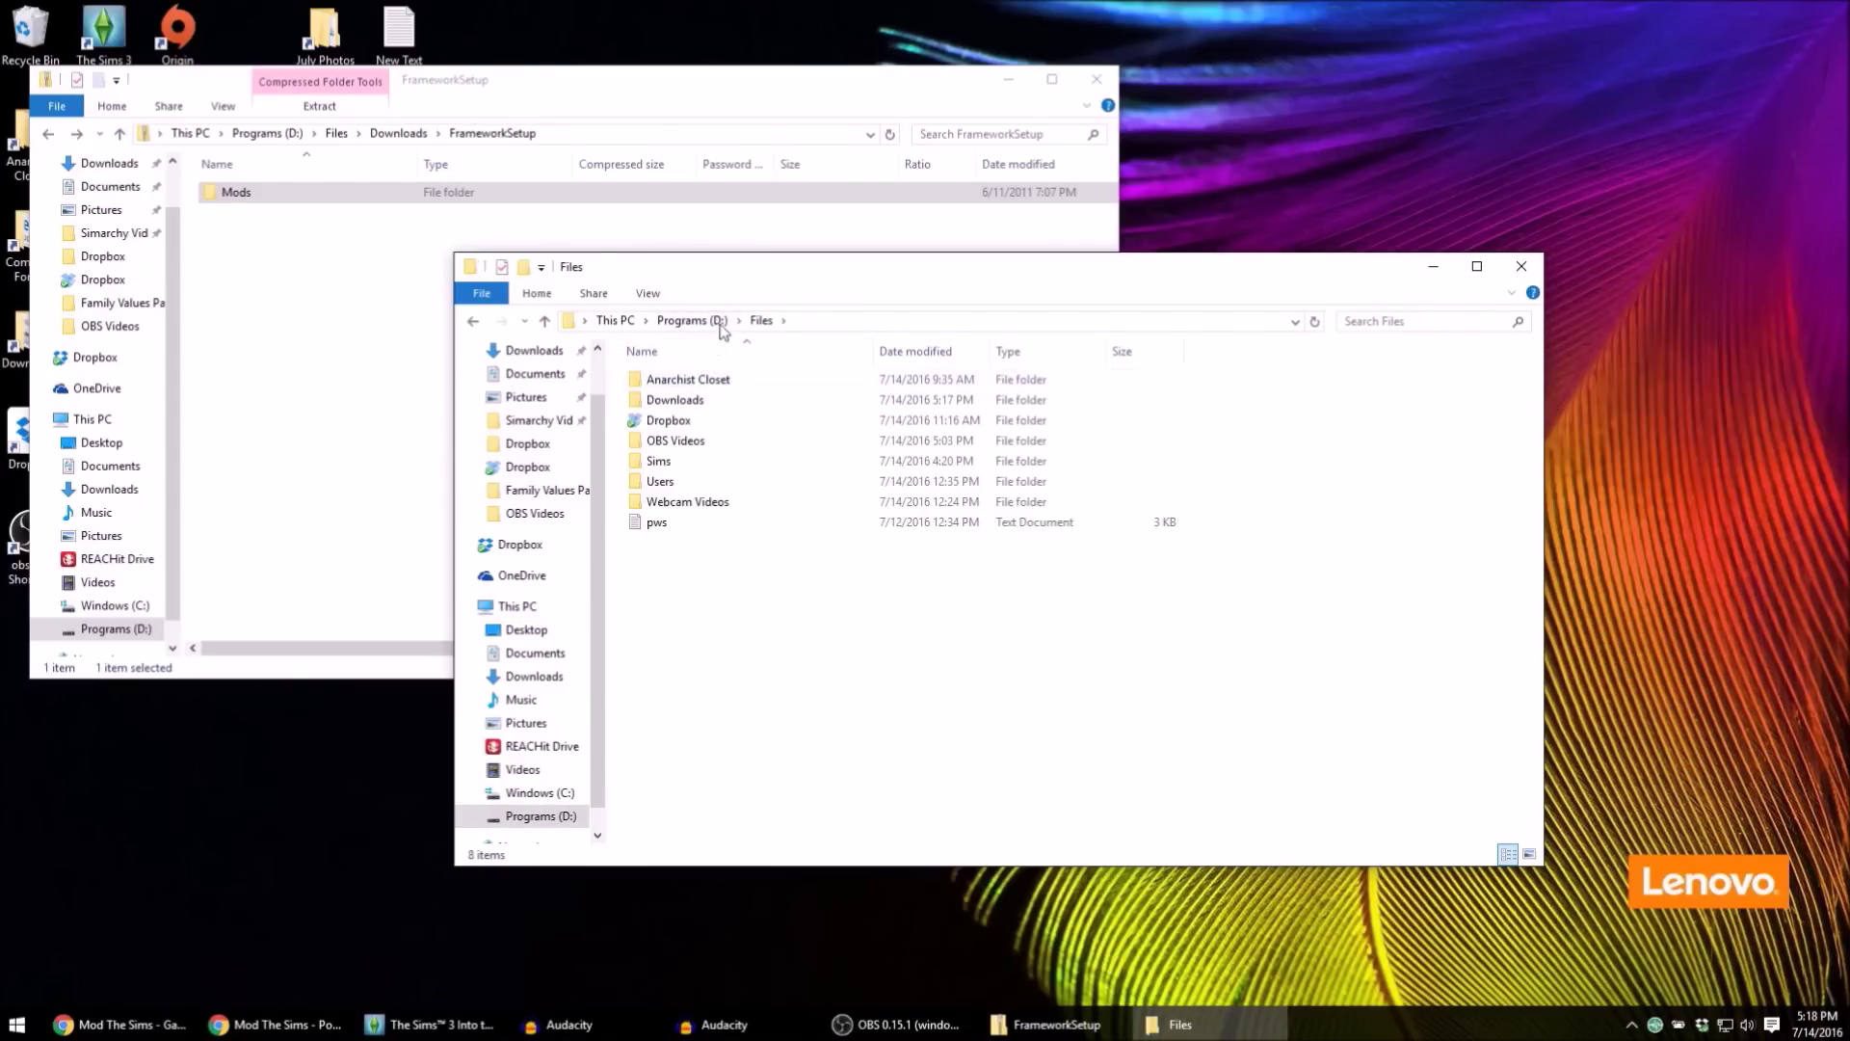
pyautogui.doubleClick(694, 483)
pyautogui.doubleClick(701, 383)
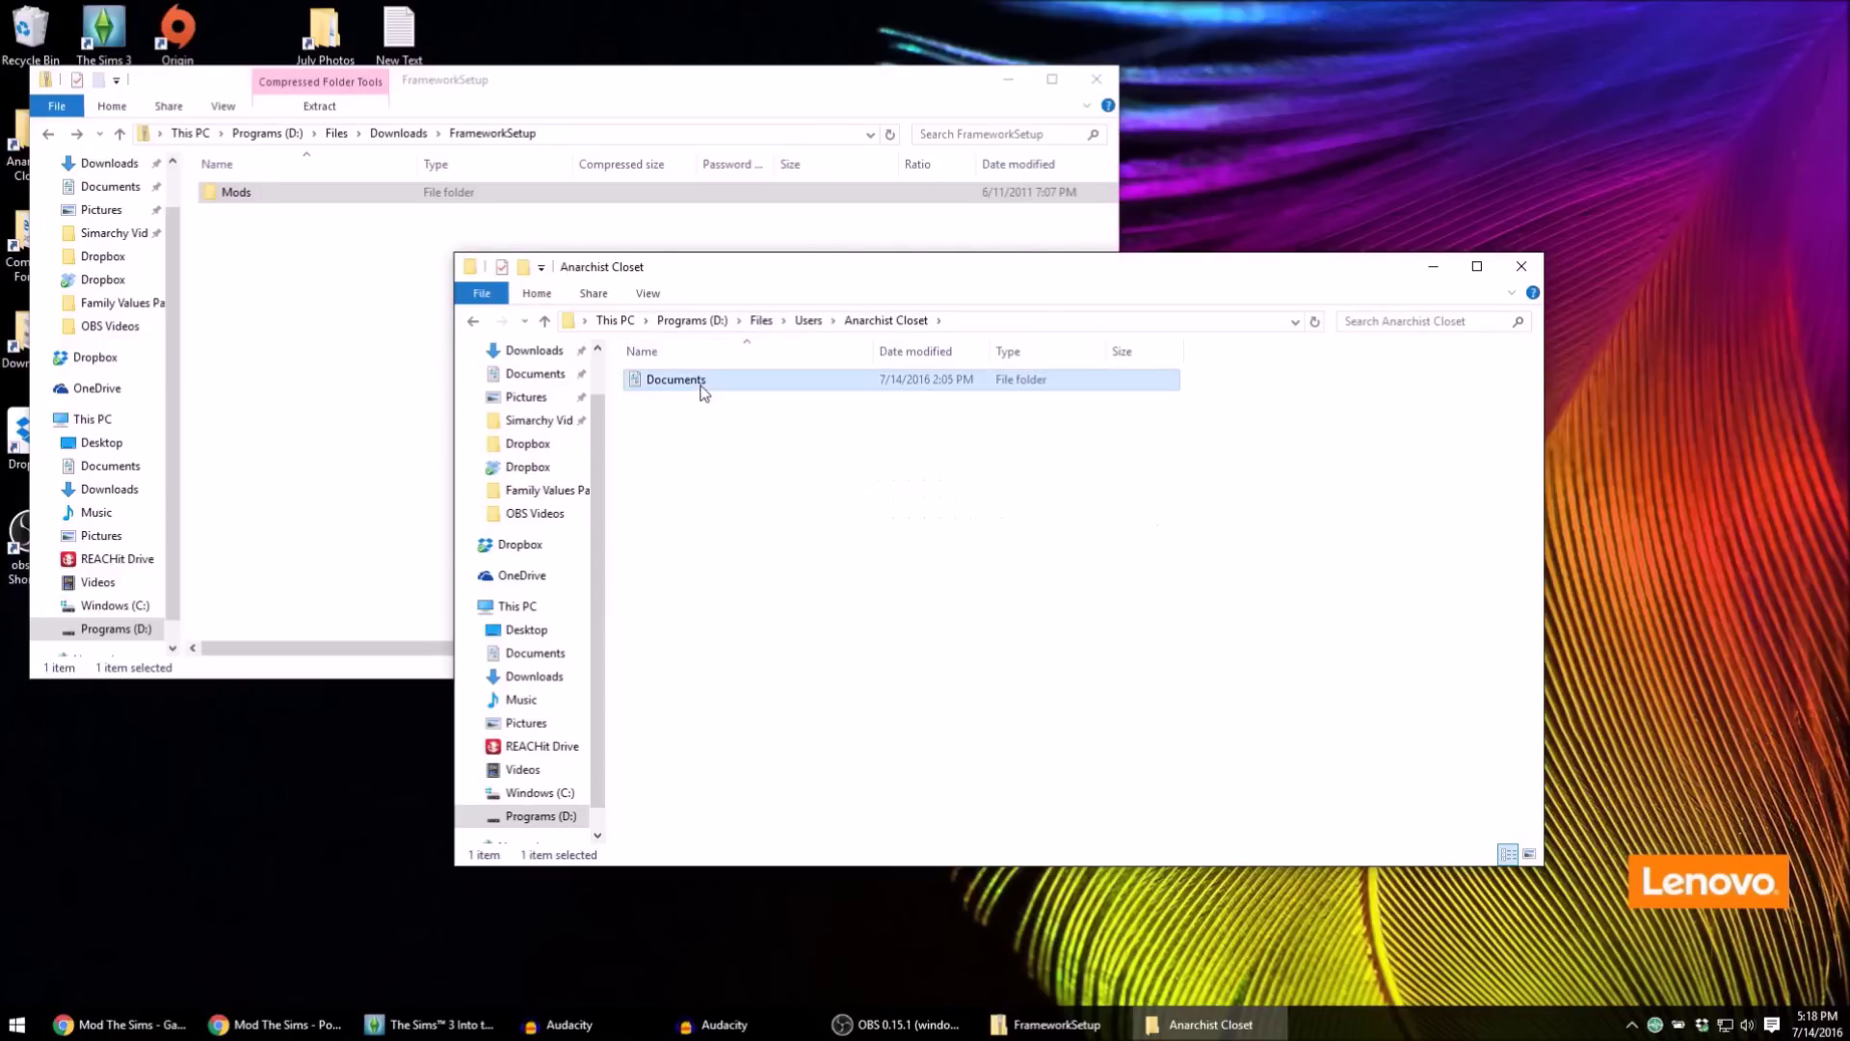
pyautogui.doubleClick(702, 384)
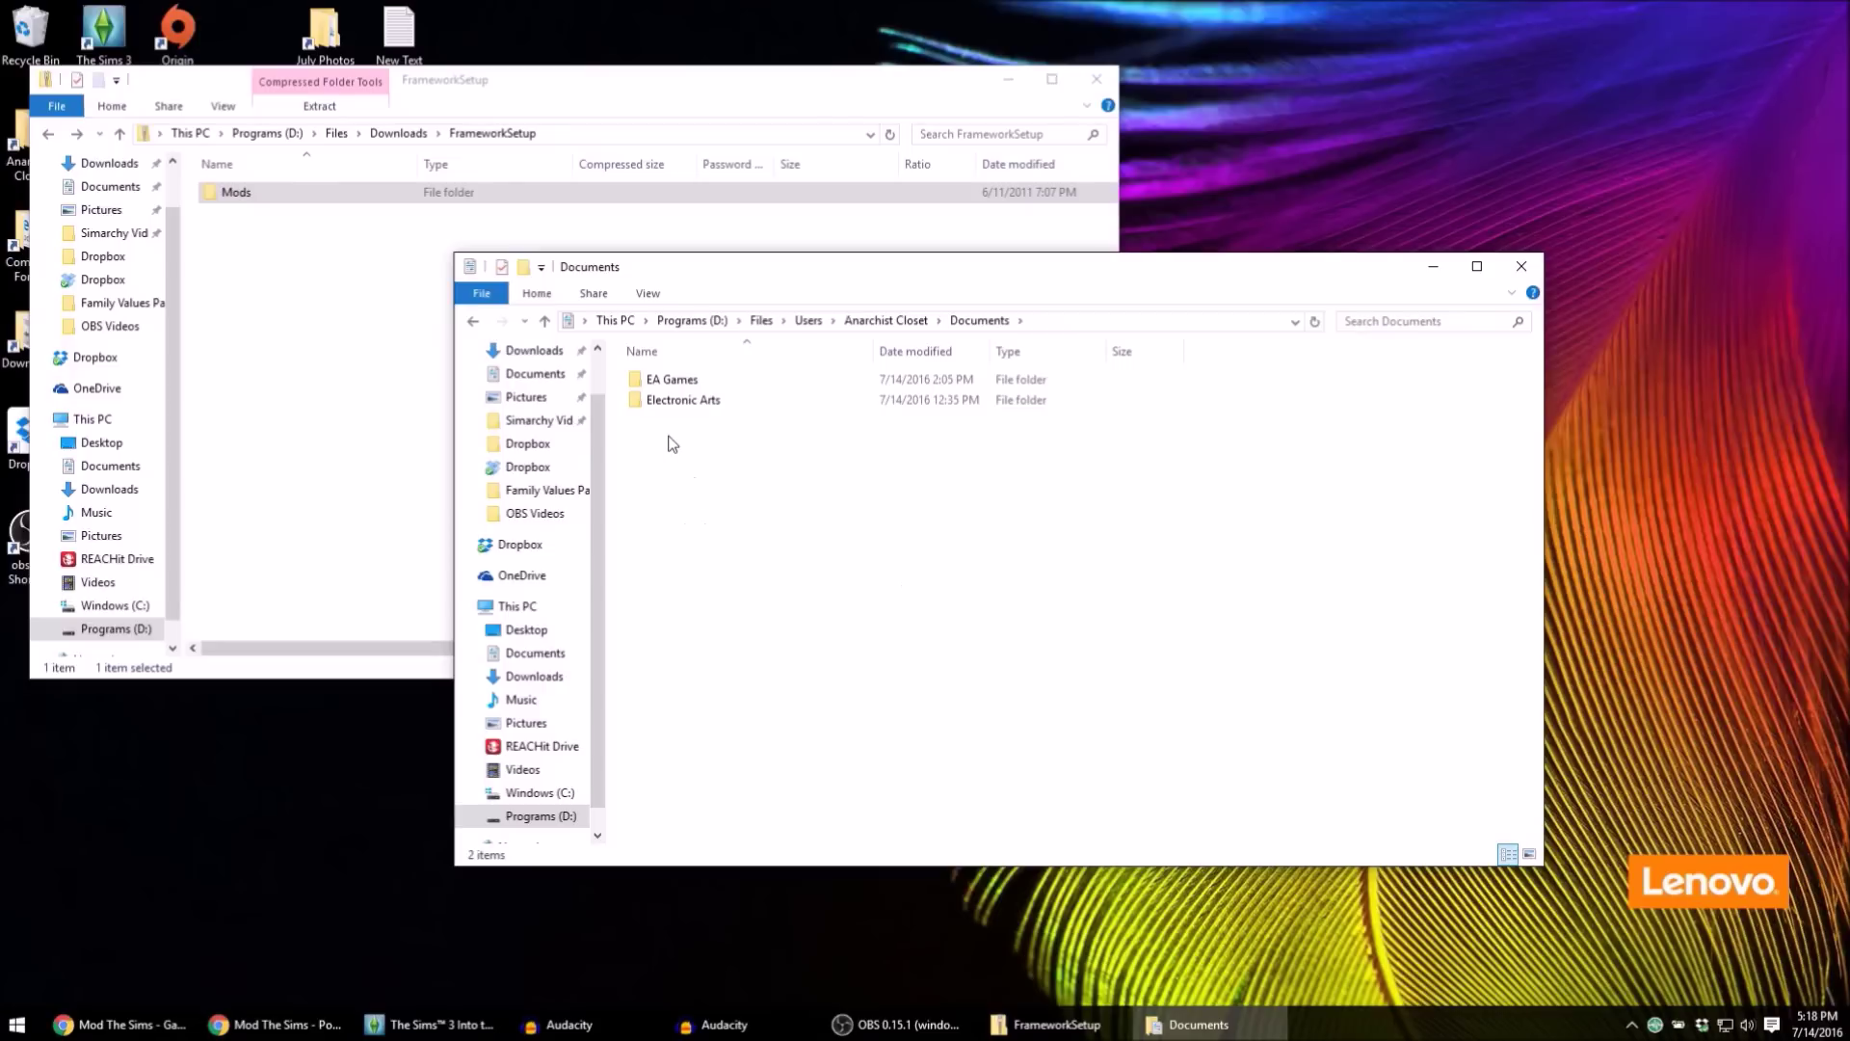
# - Open the Electronic Arts folder, then The Sims 3 folder
pyautogui.moveTo(668, 410)
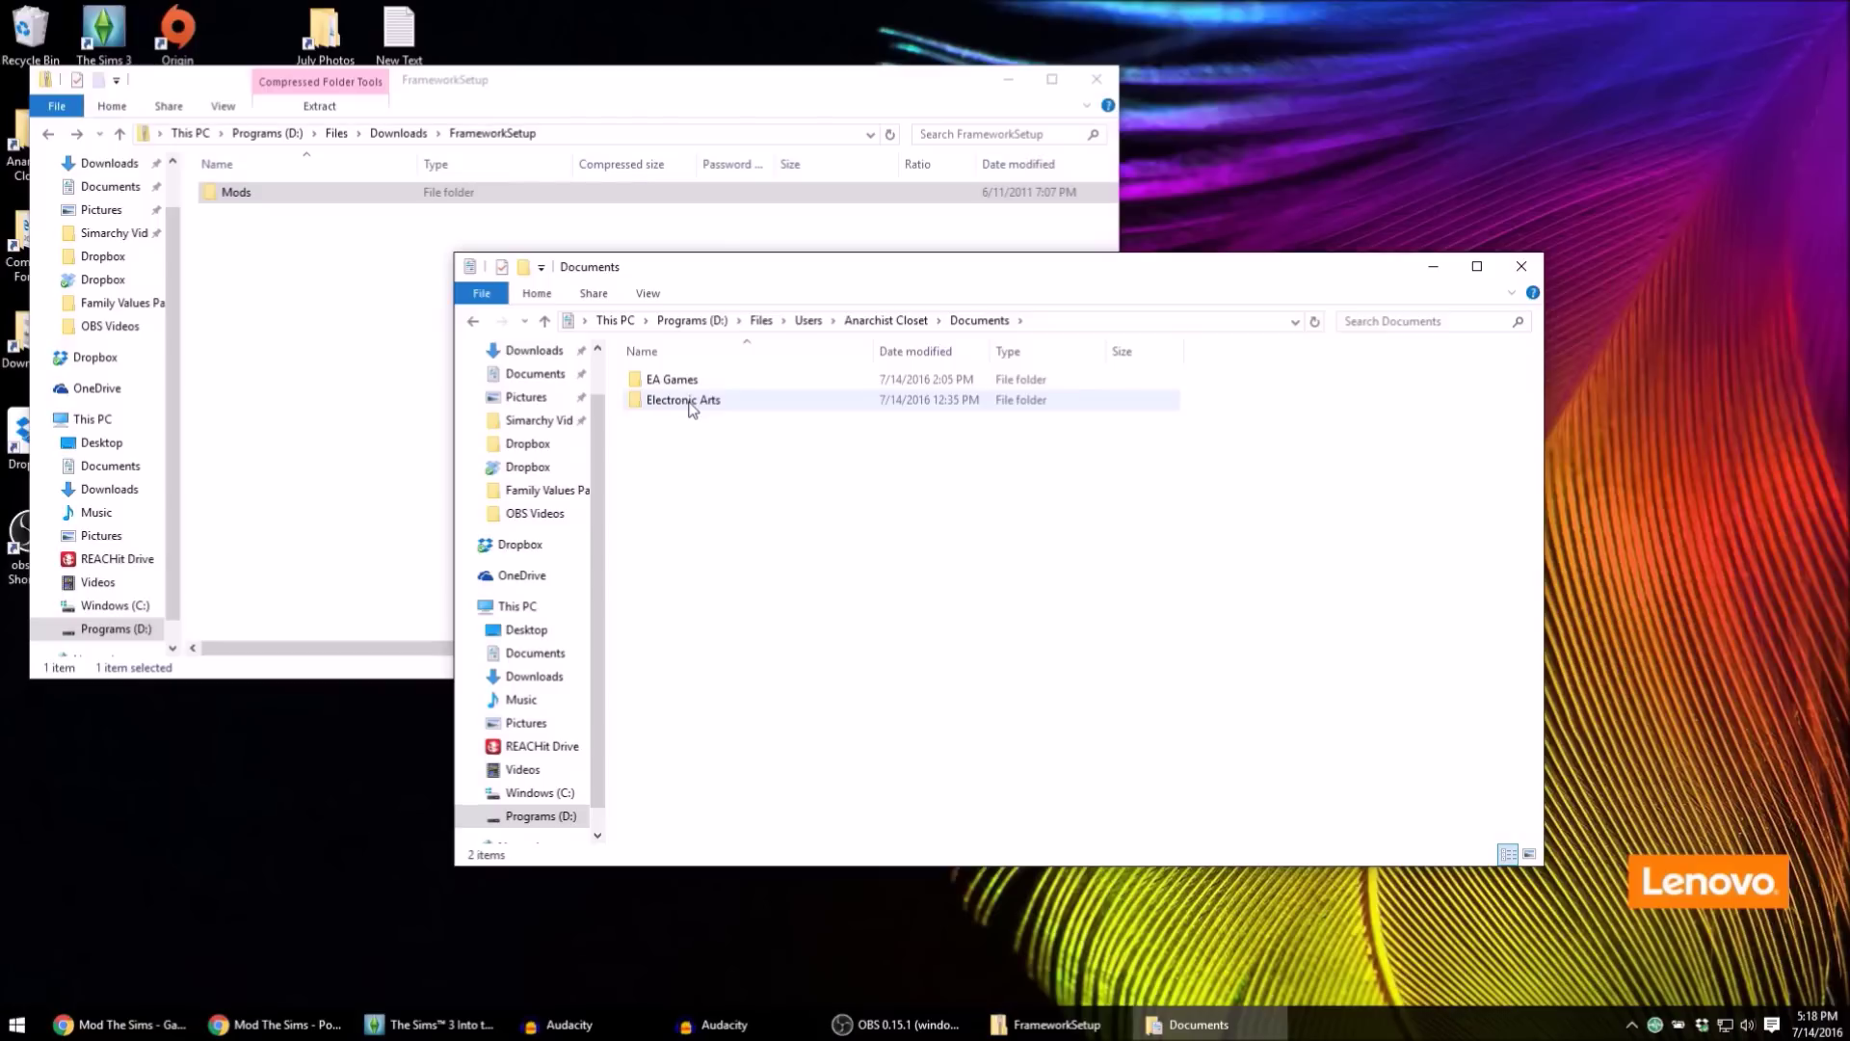
pyautogui.click(690, 409)
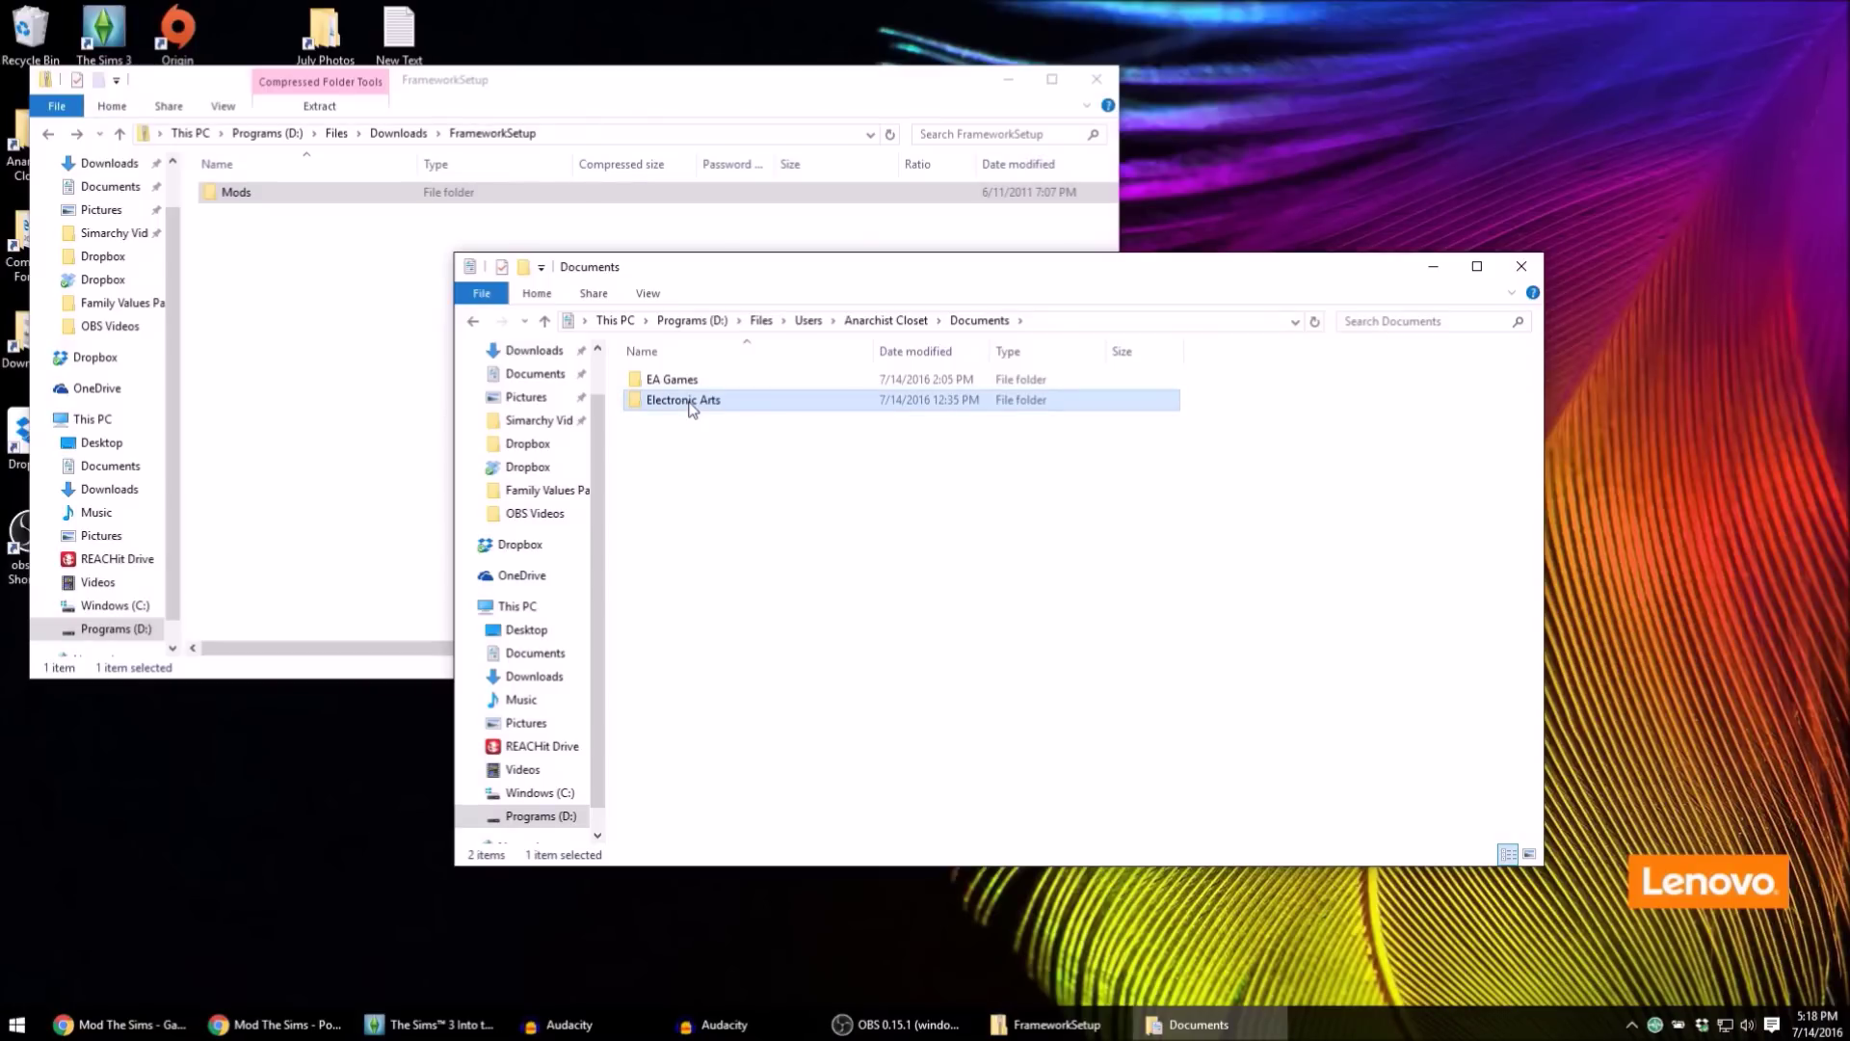
pyautogui.doubleClick(690, 409)
pyautogui.click(680, 385)
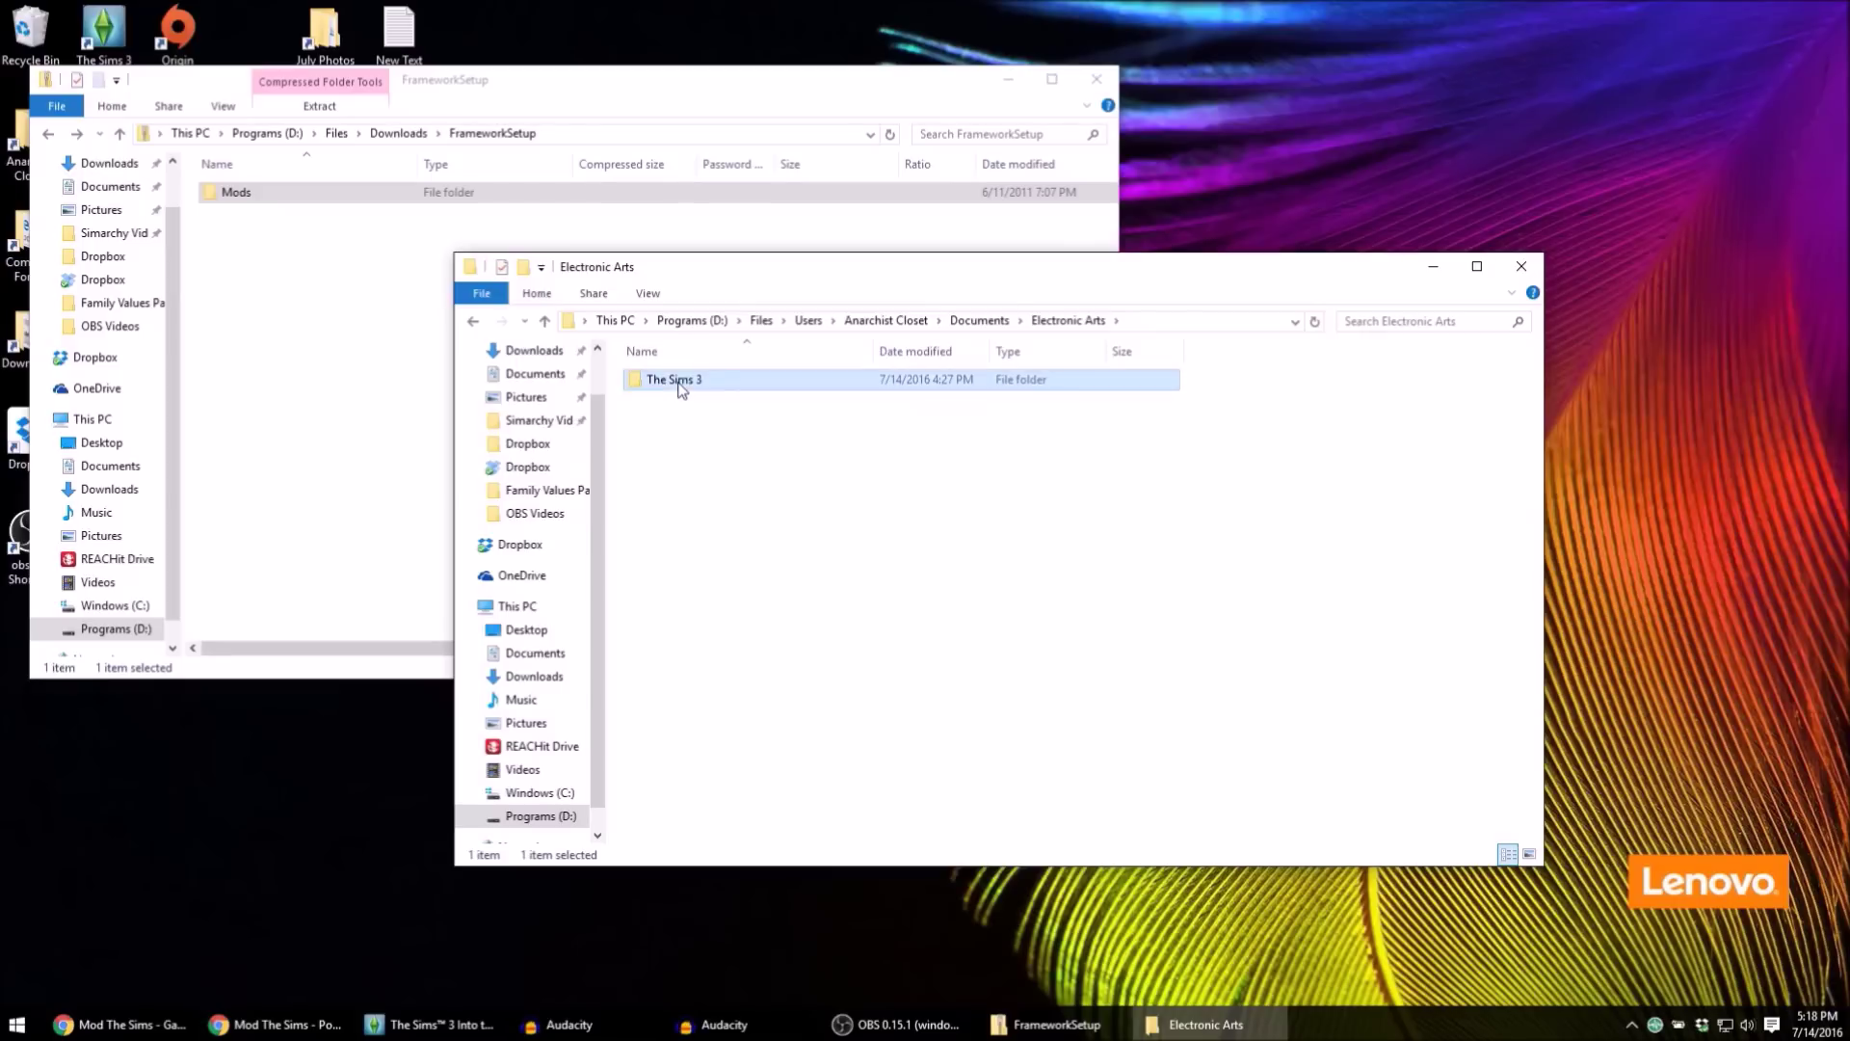
pyautogui.doubleClick(680, 381)
pyautogui.scroll(-5, 756, 578)
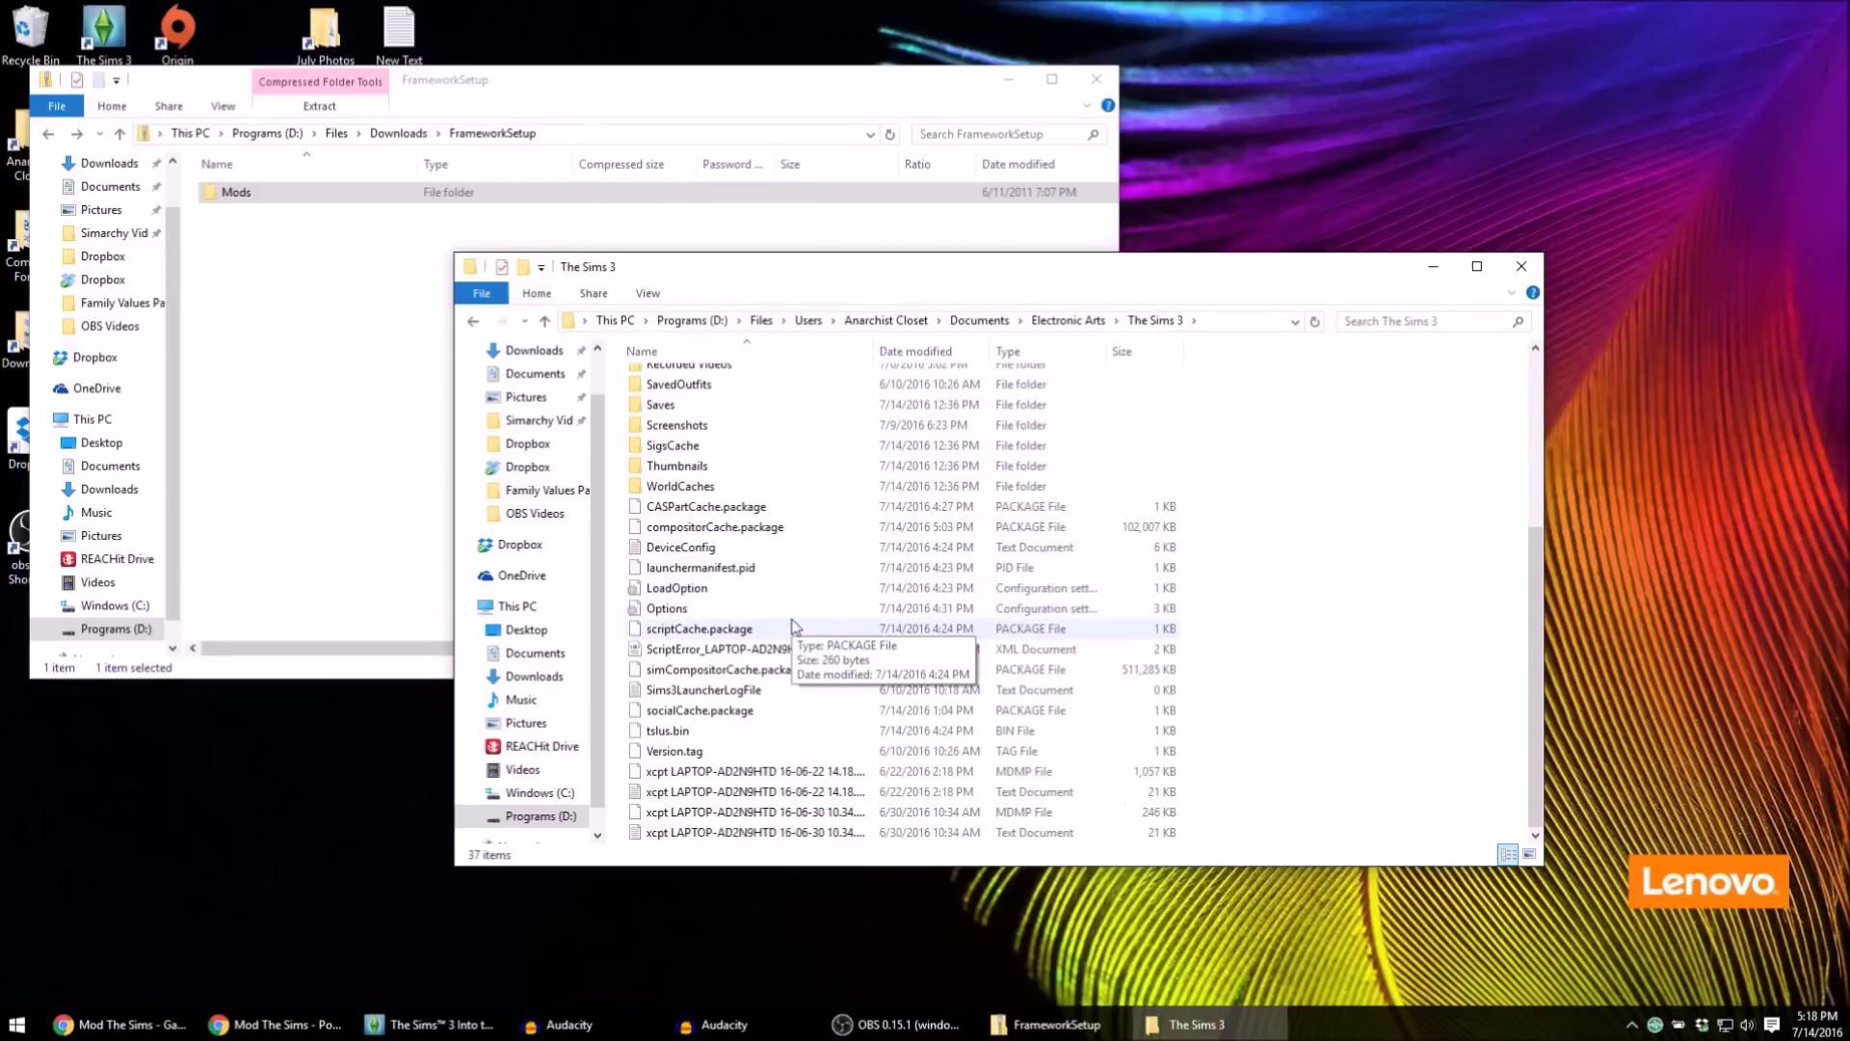
pyautogui.scroll(5, 792, 624)
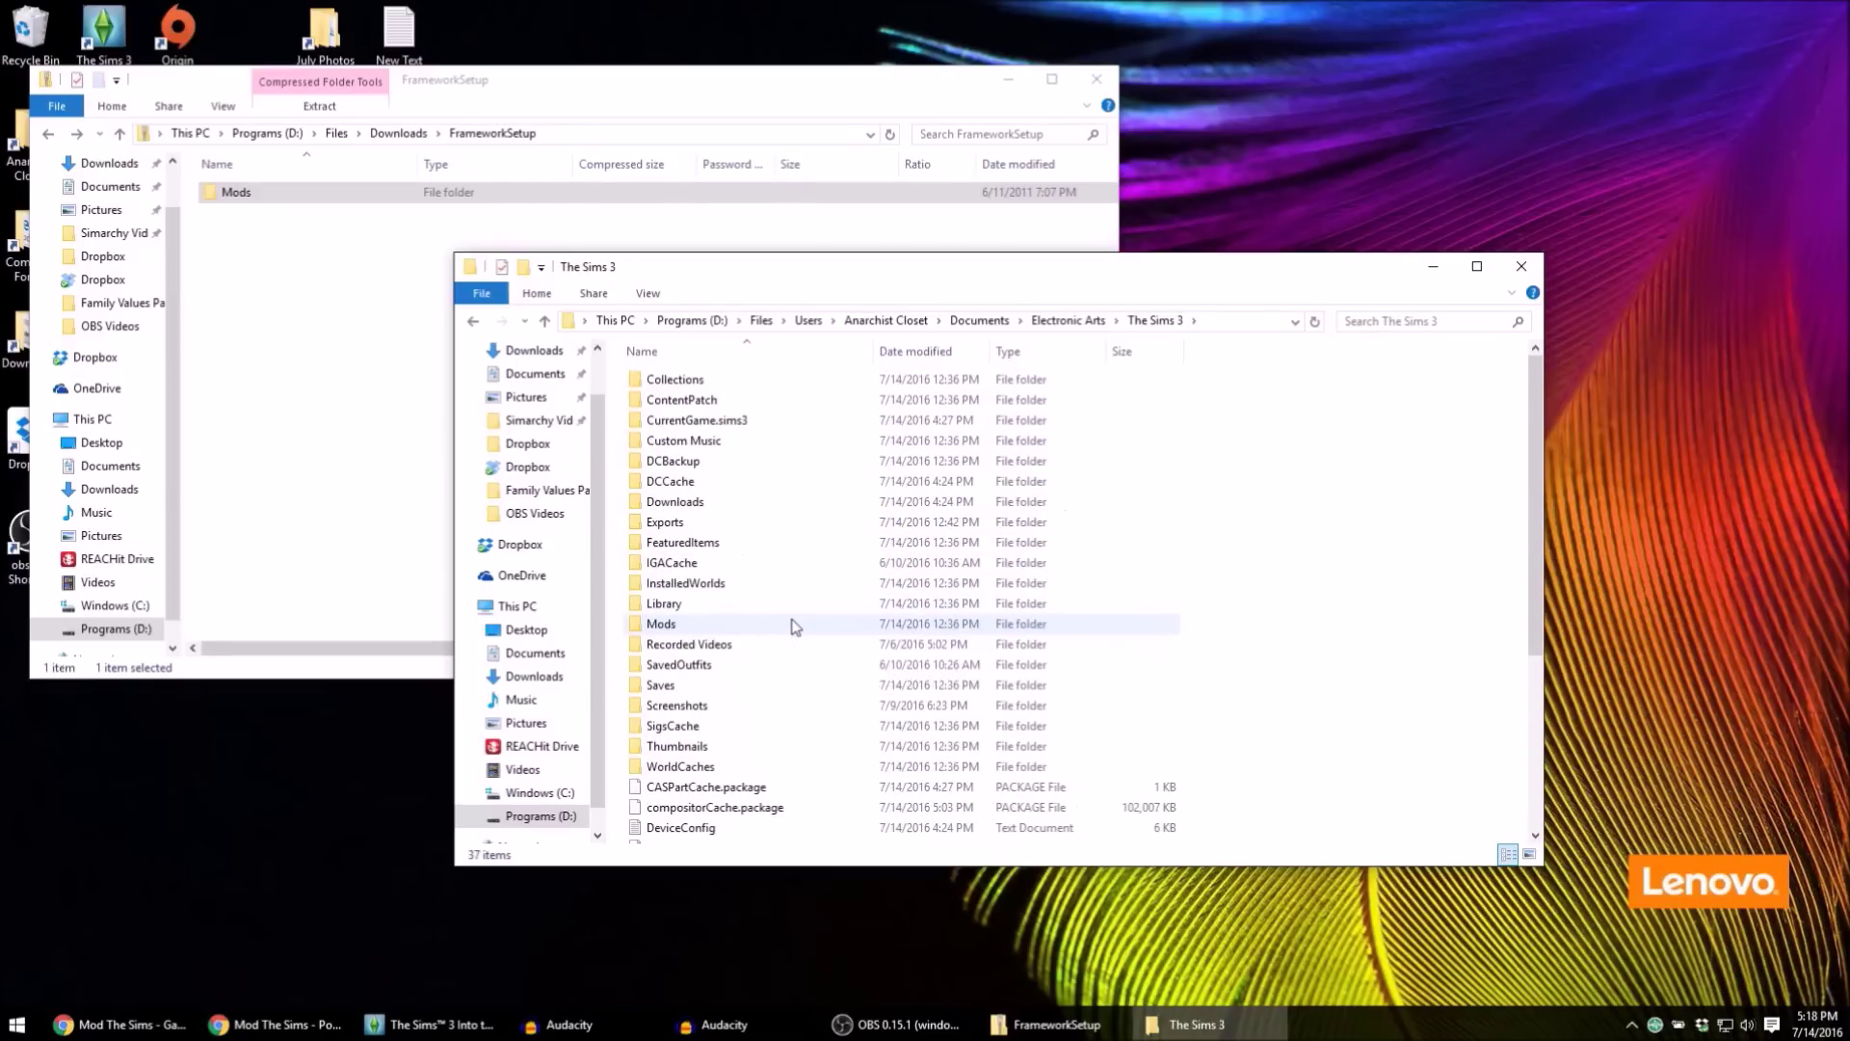
# - Arrange The Sims 3 and FrameworkSetup windows side by side
pyautogui.moveTo(694, 281); pyautogui.dragTo(963, 143)
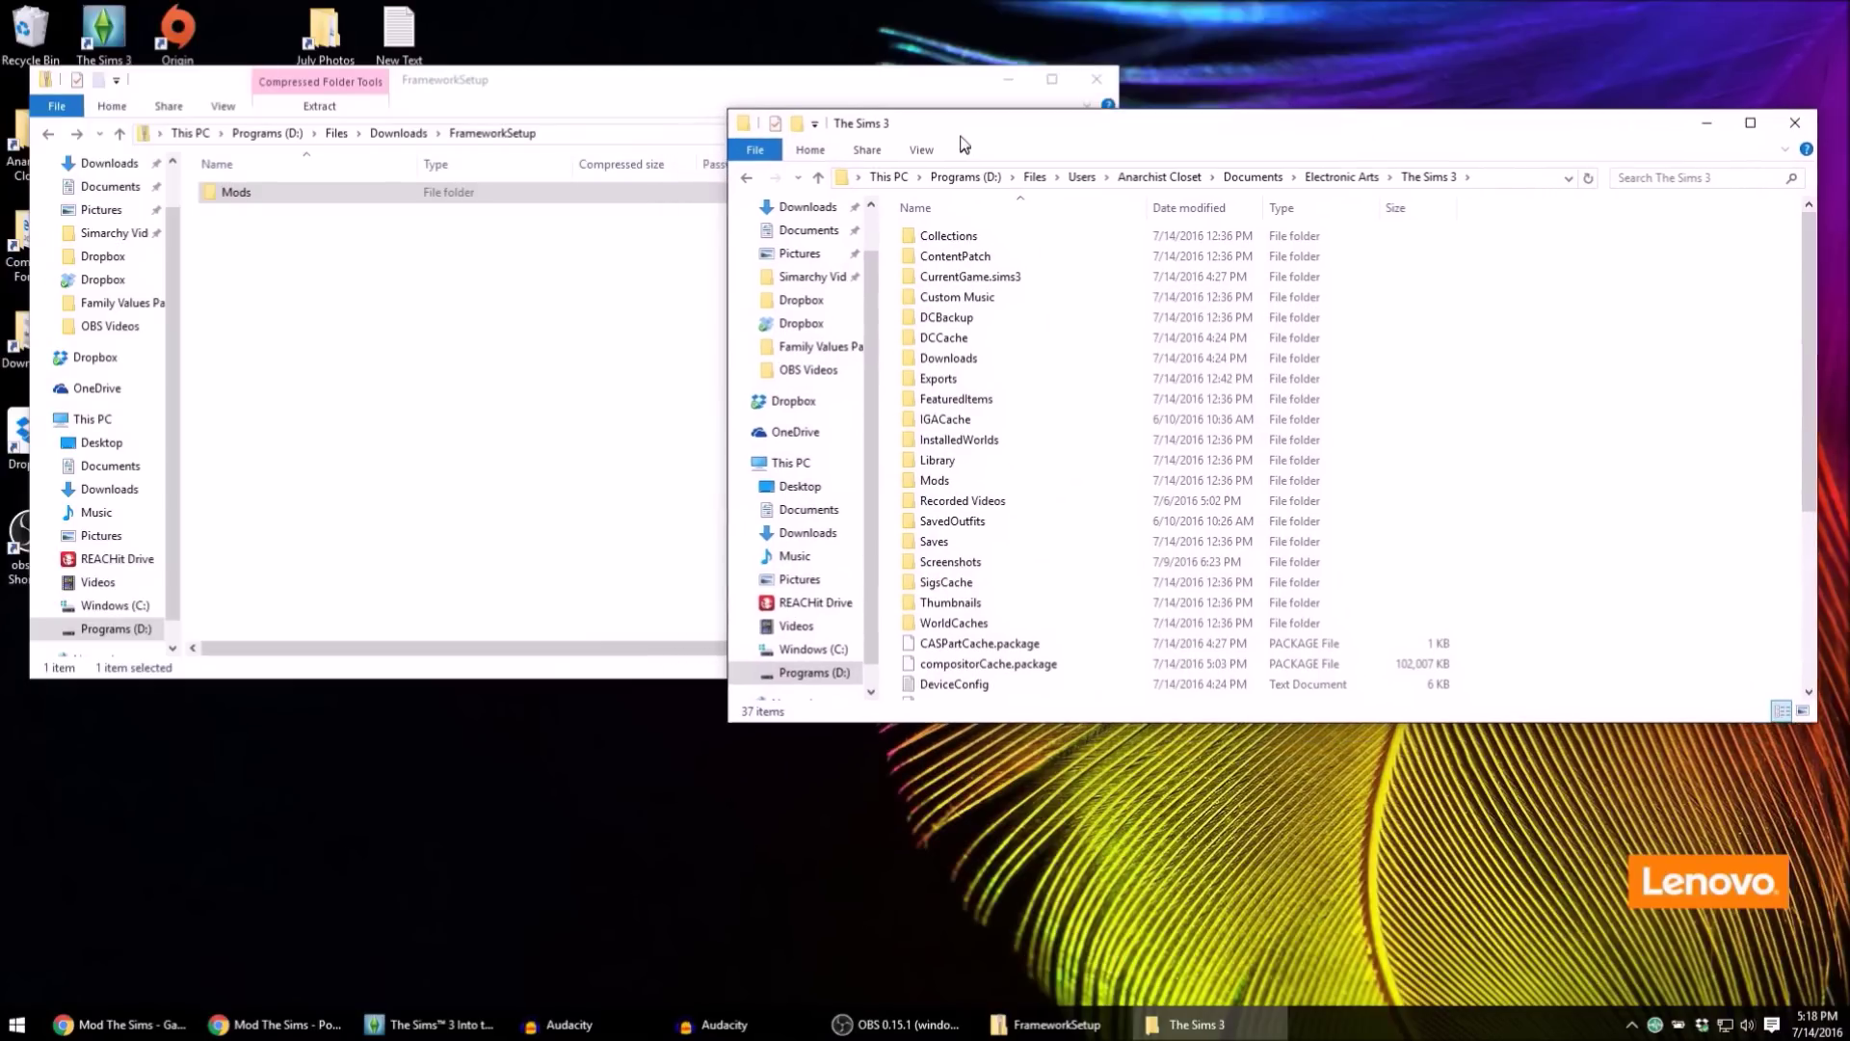
pyautogui.scroll(-3, 1067, 496)
pyautogui.scroll(3, 1068, 495)
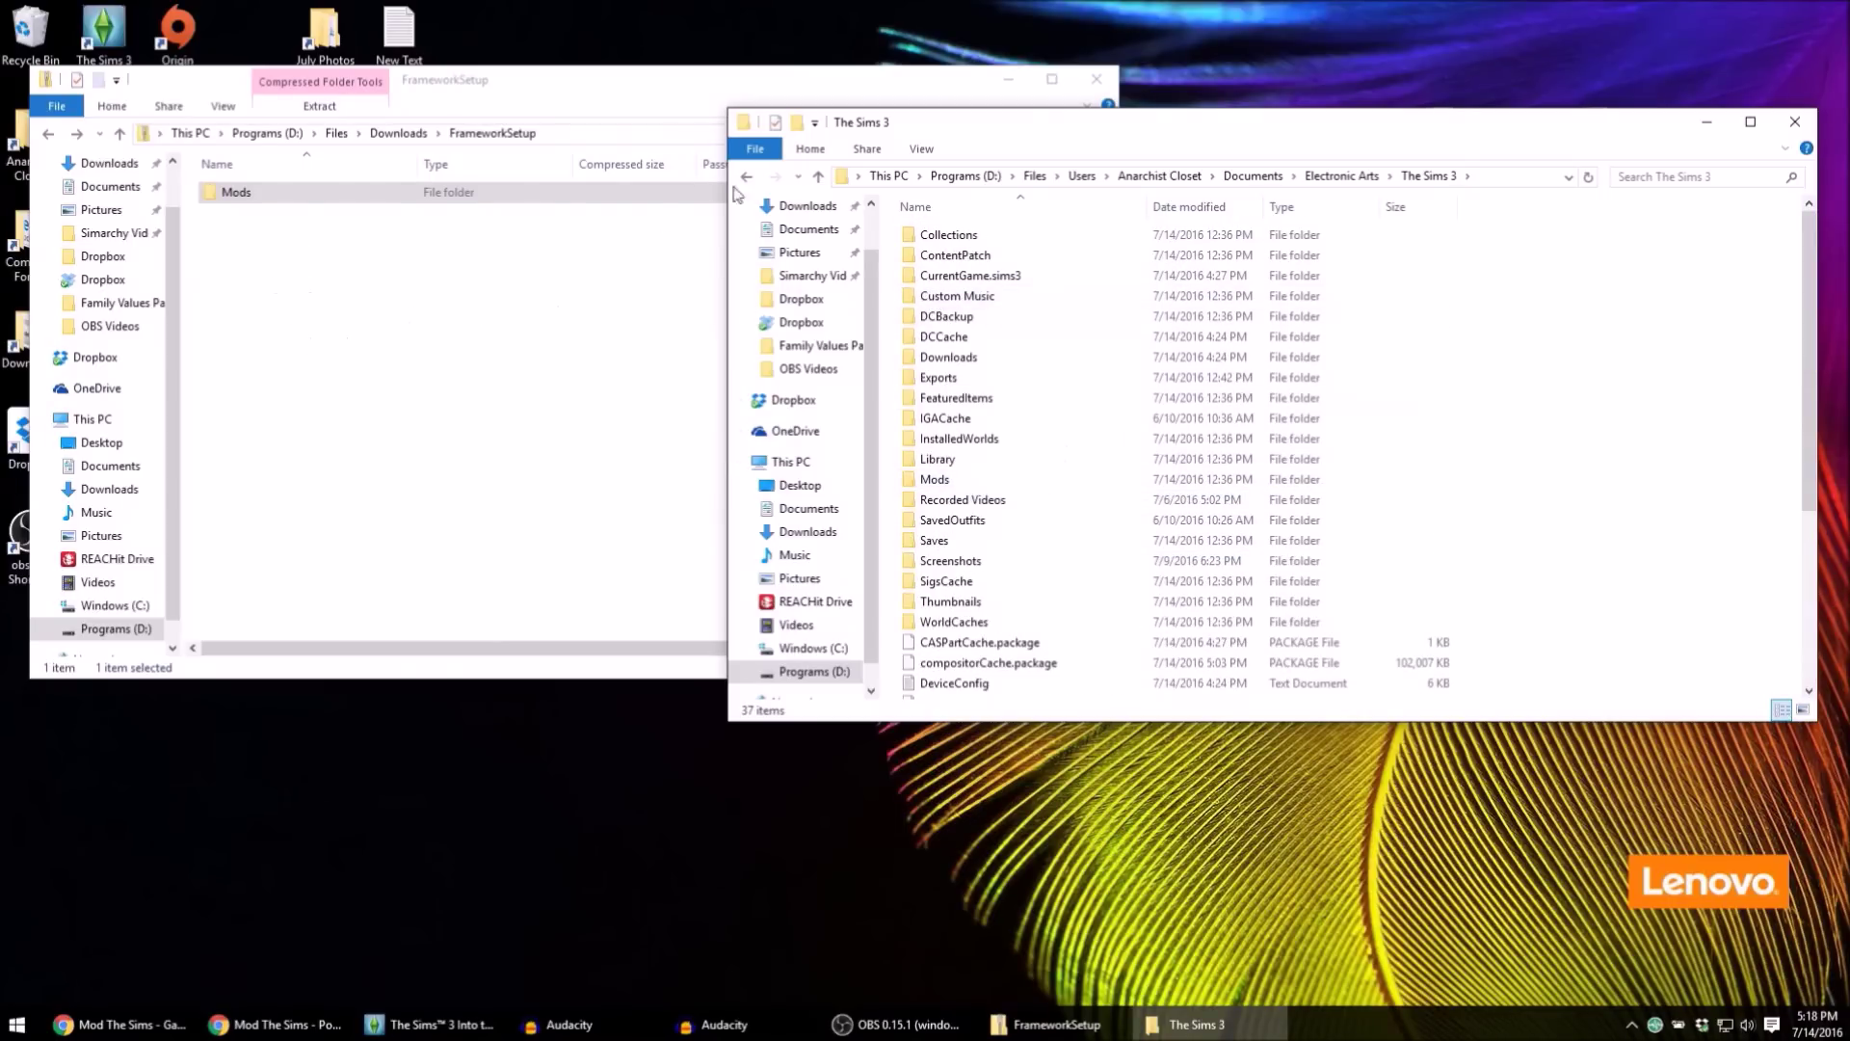
pyautogui.moveTo(905, 129); pyautogui.dragTo(980, 92)
pyautogui.moveTo(580, 92); pyautogui.dragTo(552, 139)
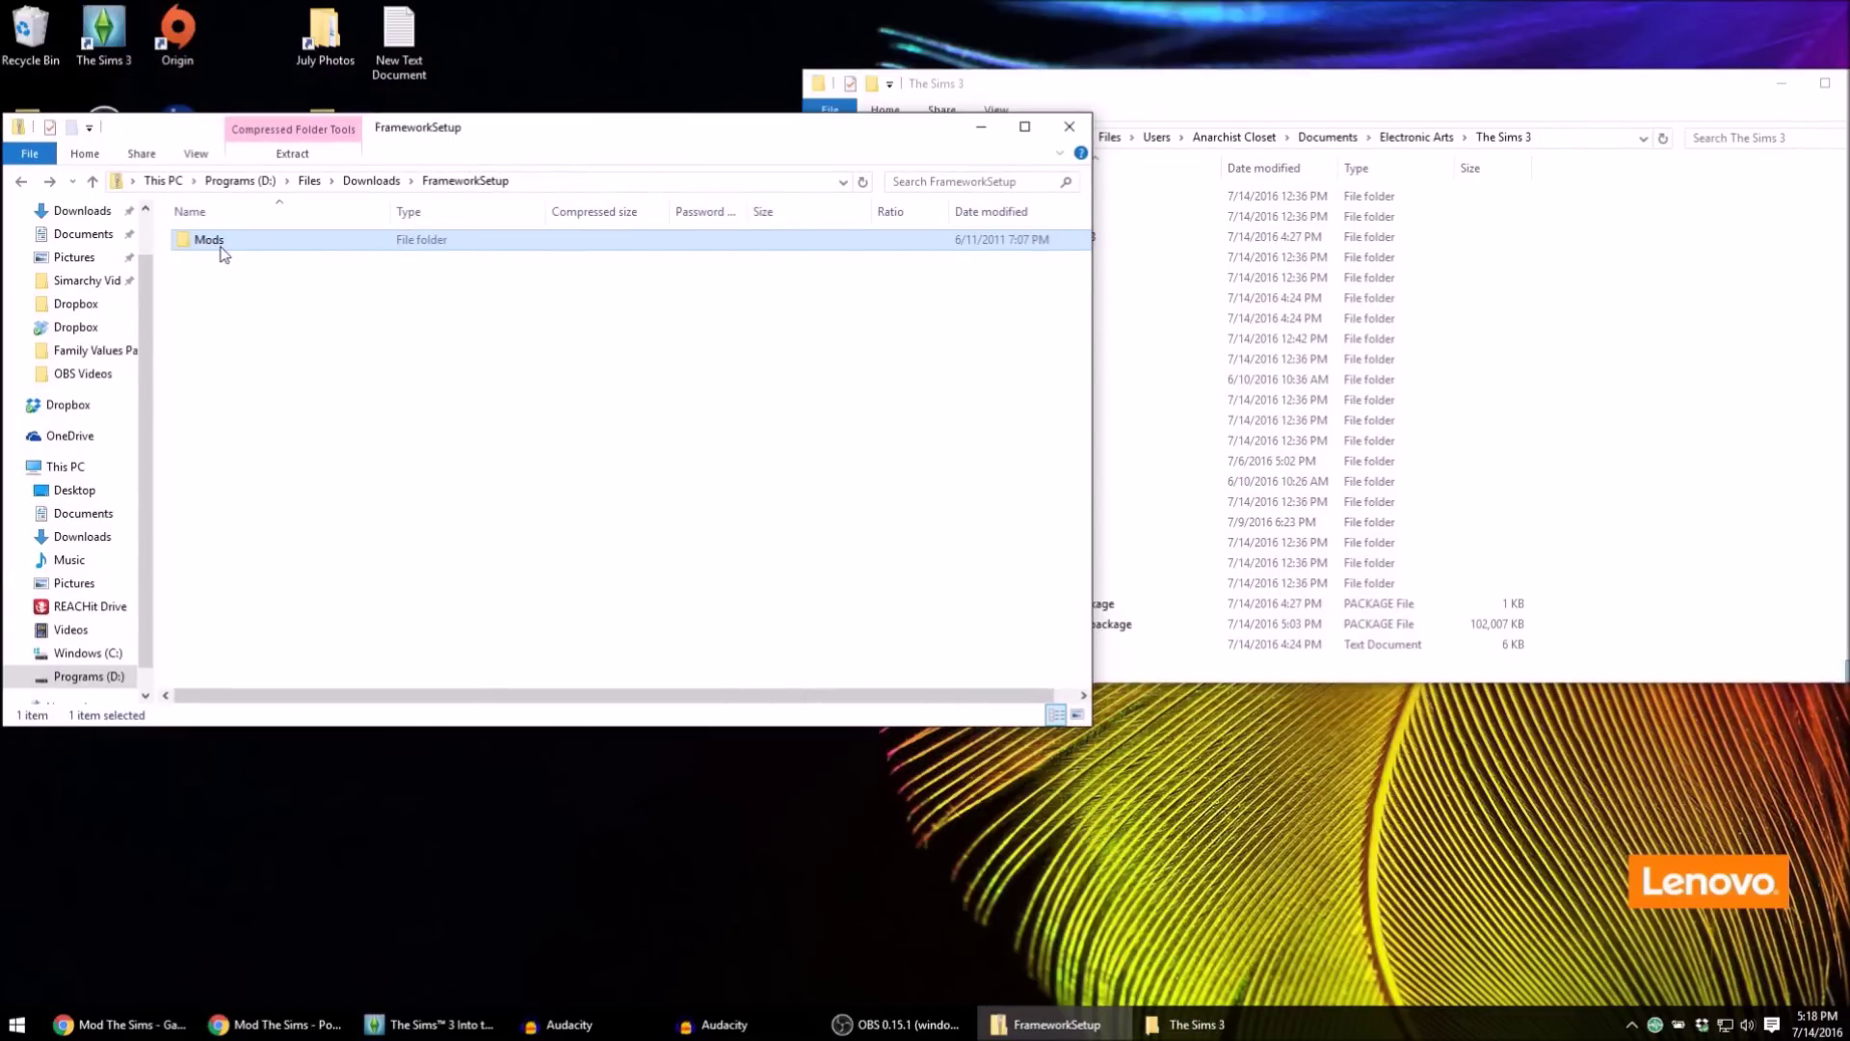
pyautogui.moveTo(1242, 96); pyautogui.dragTo(999, 162)
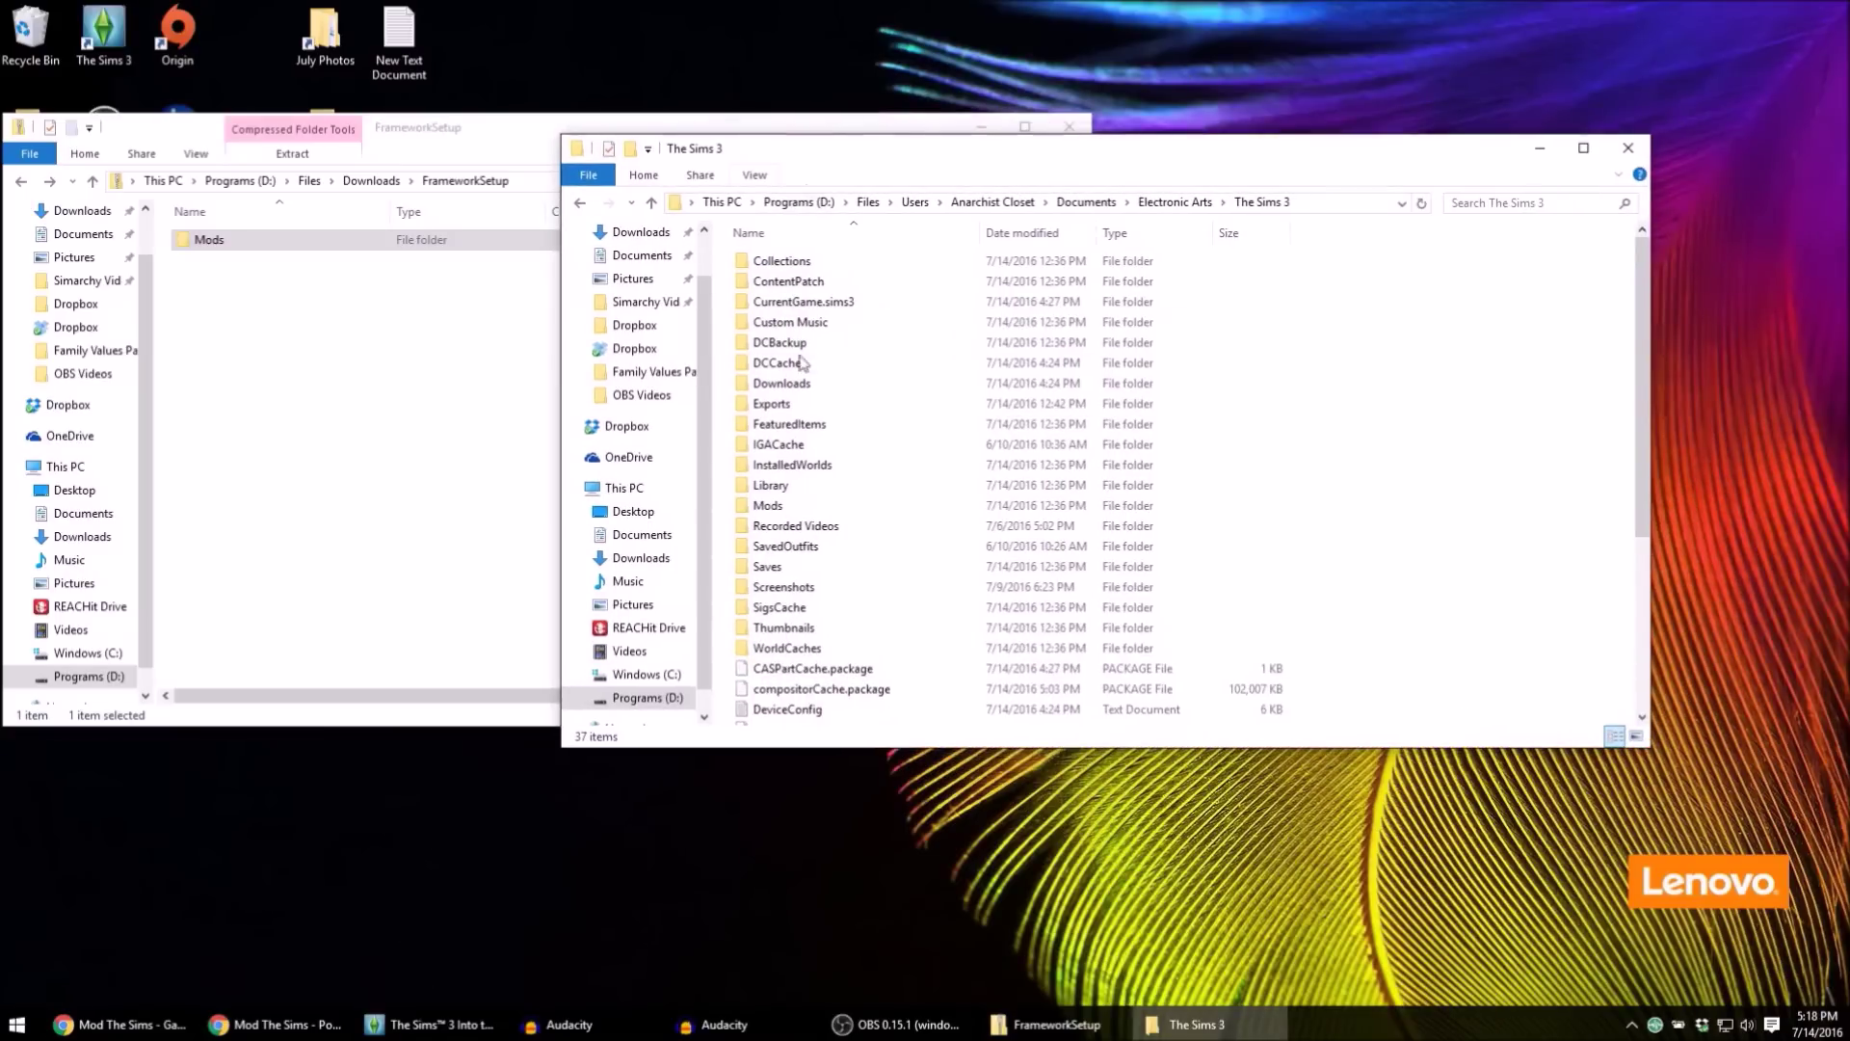
# - Open The Sims 3 Mods folder, close FrameworkSetup, and move Mods to the top
pyautogui.doubleClick(772, 511)
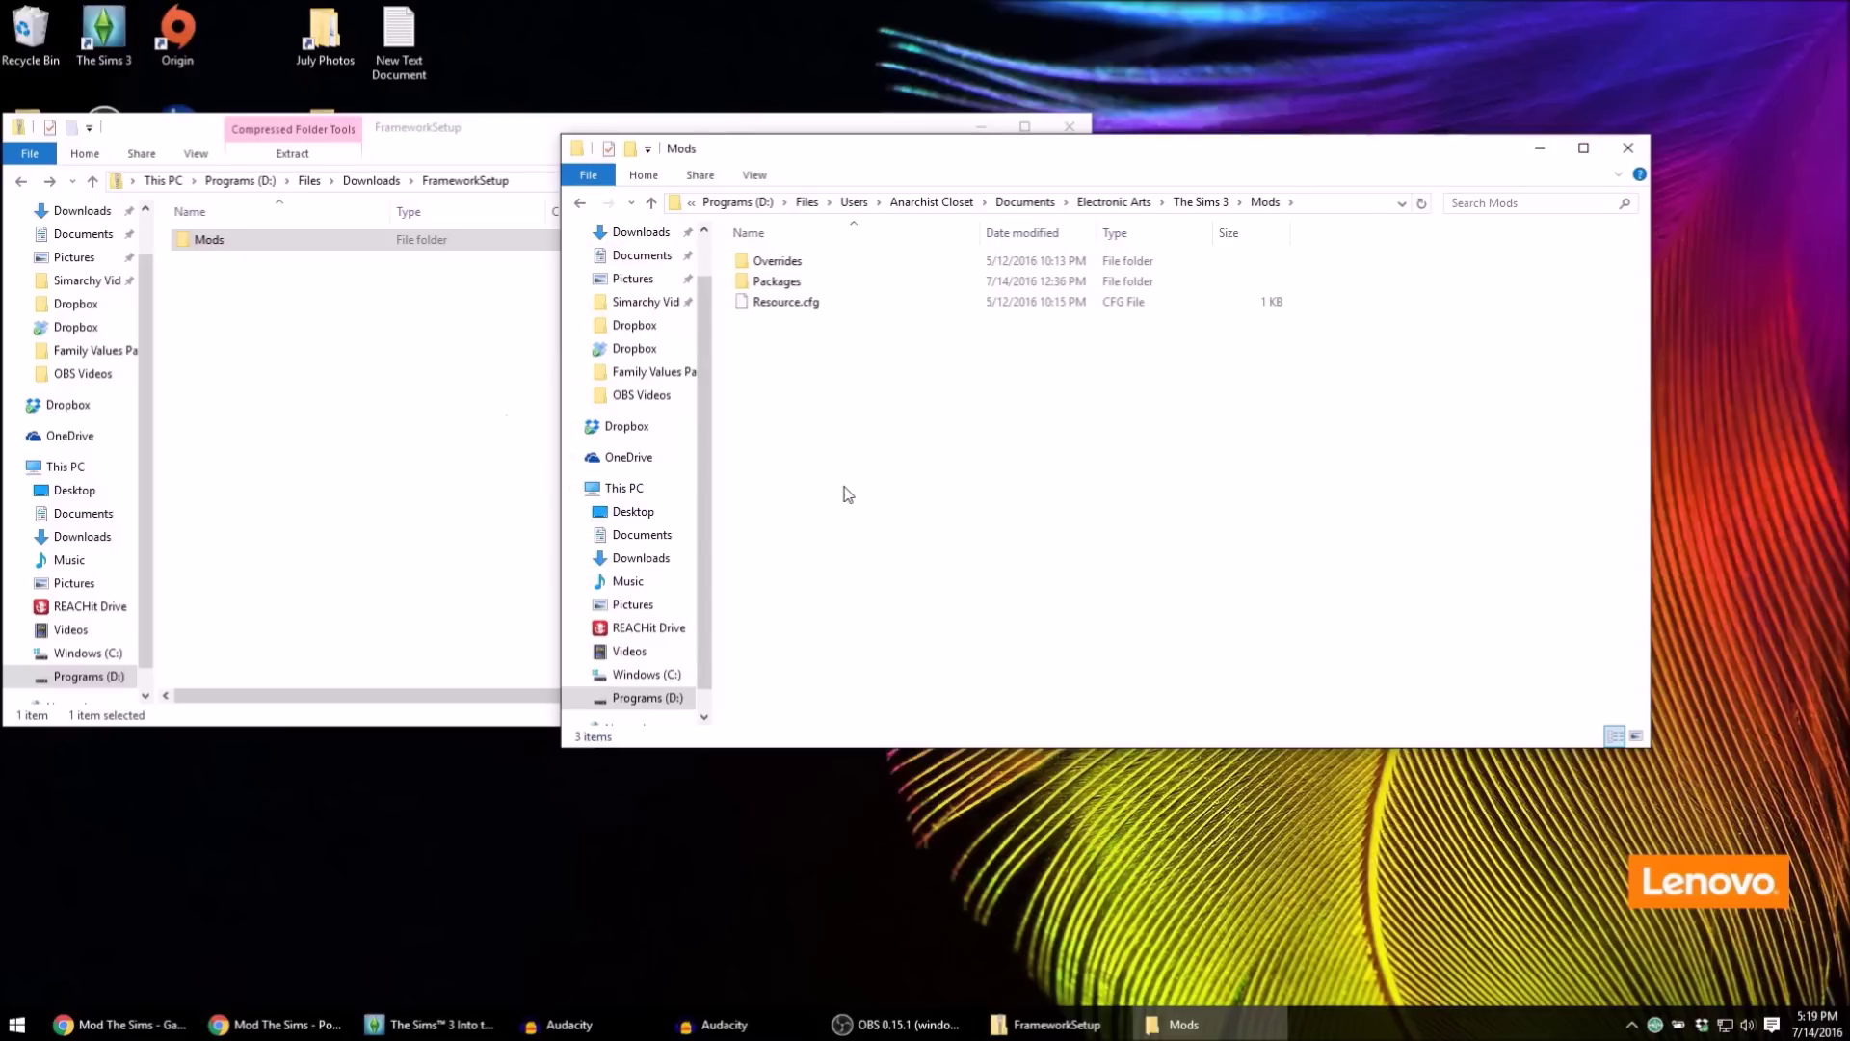
pyautogui.click(368, 424)
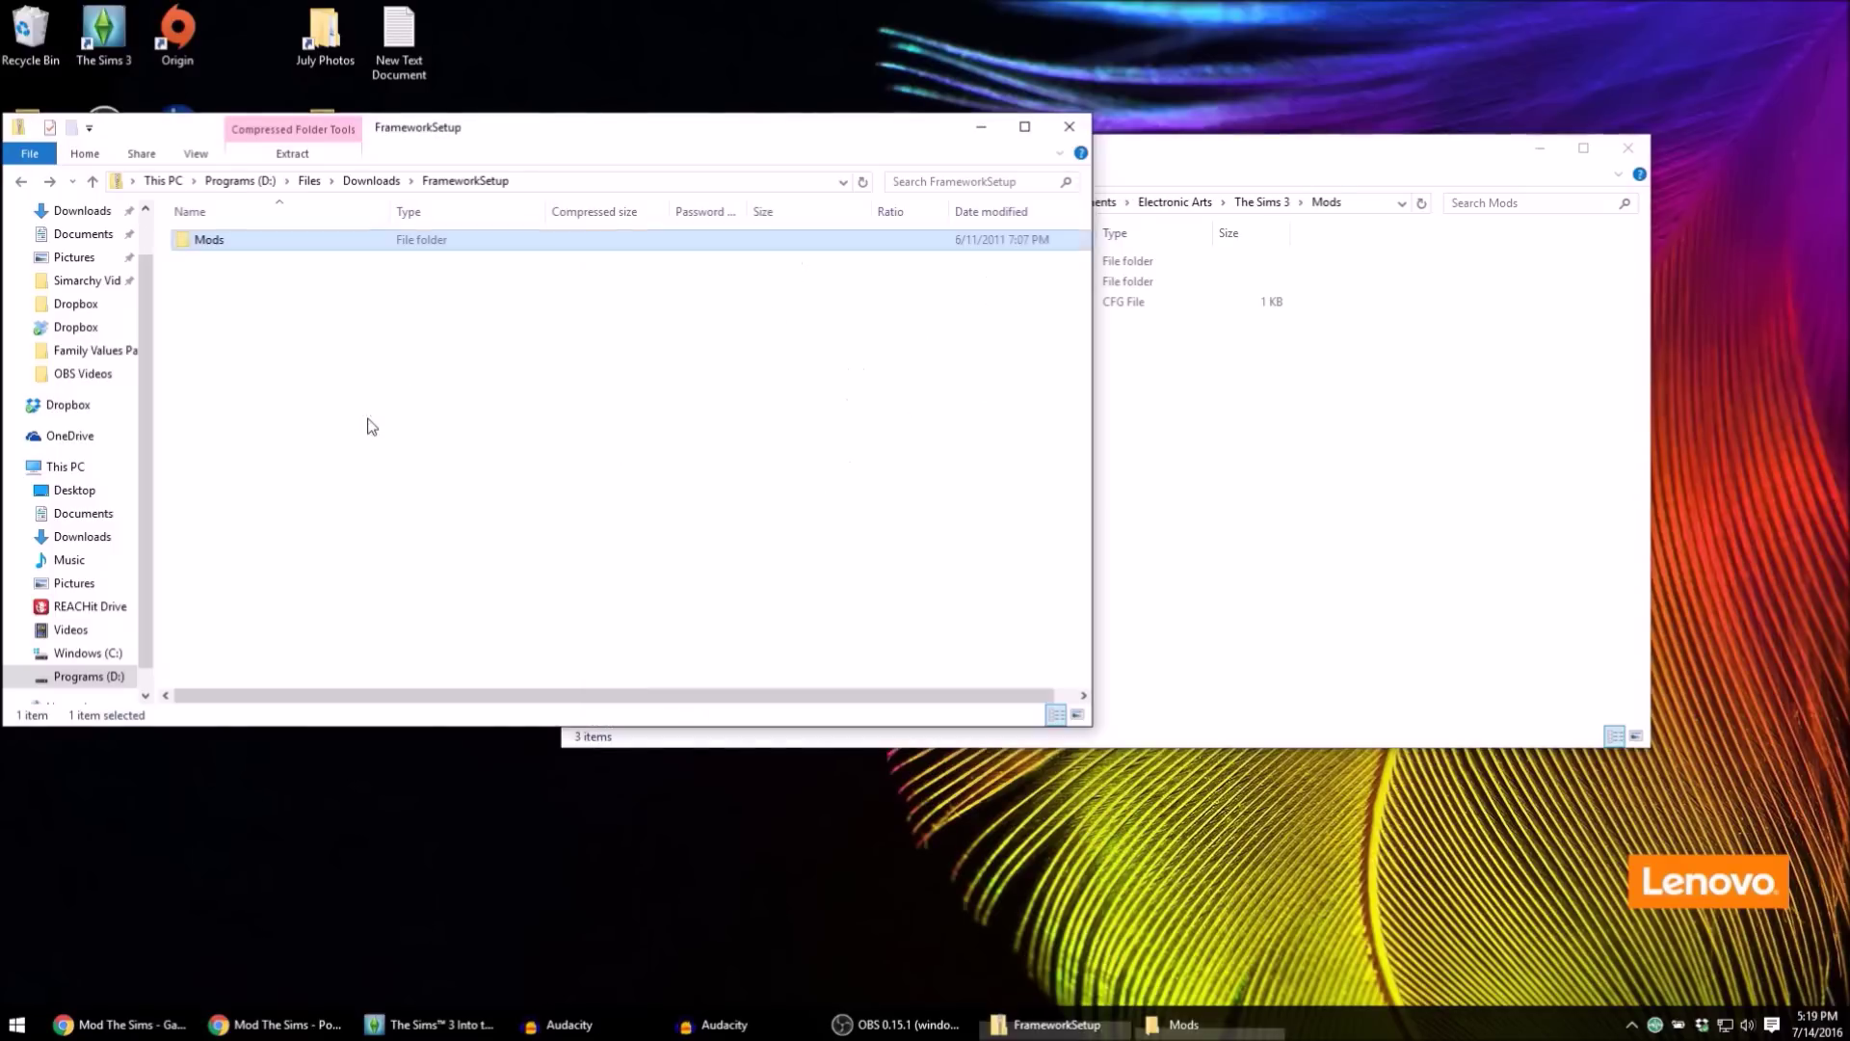
pyautogui.click(1057, 130)
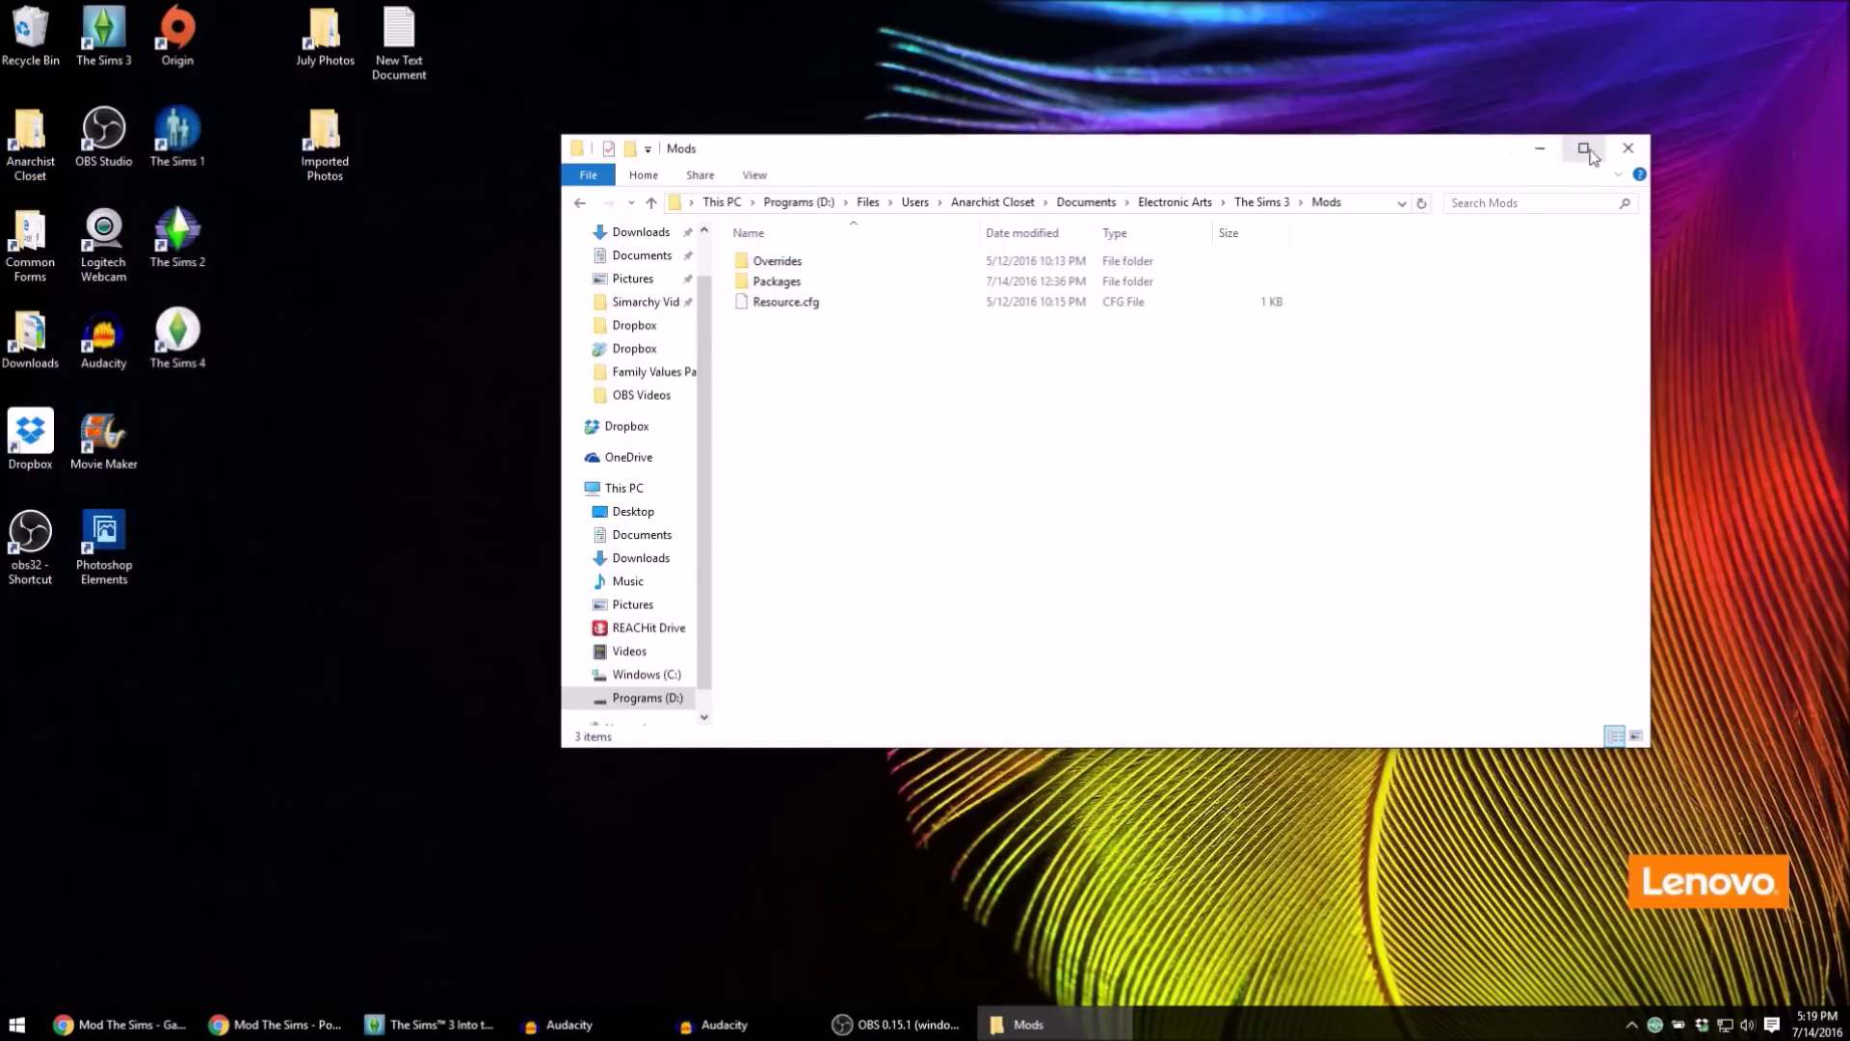
pyautogui.moveTo(920, 163); pyautogui.dragTo(1106, 29)
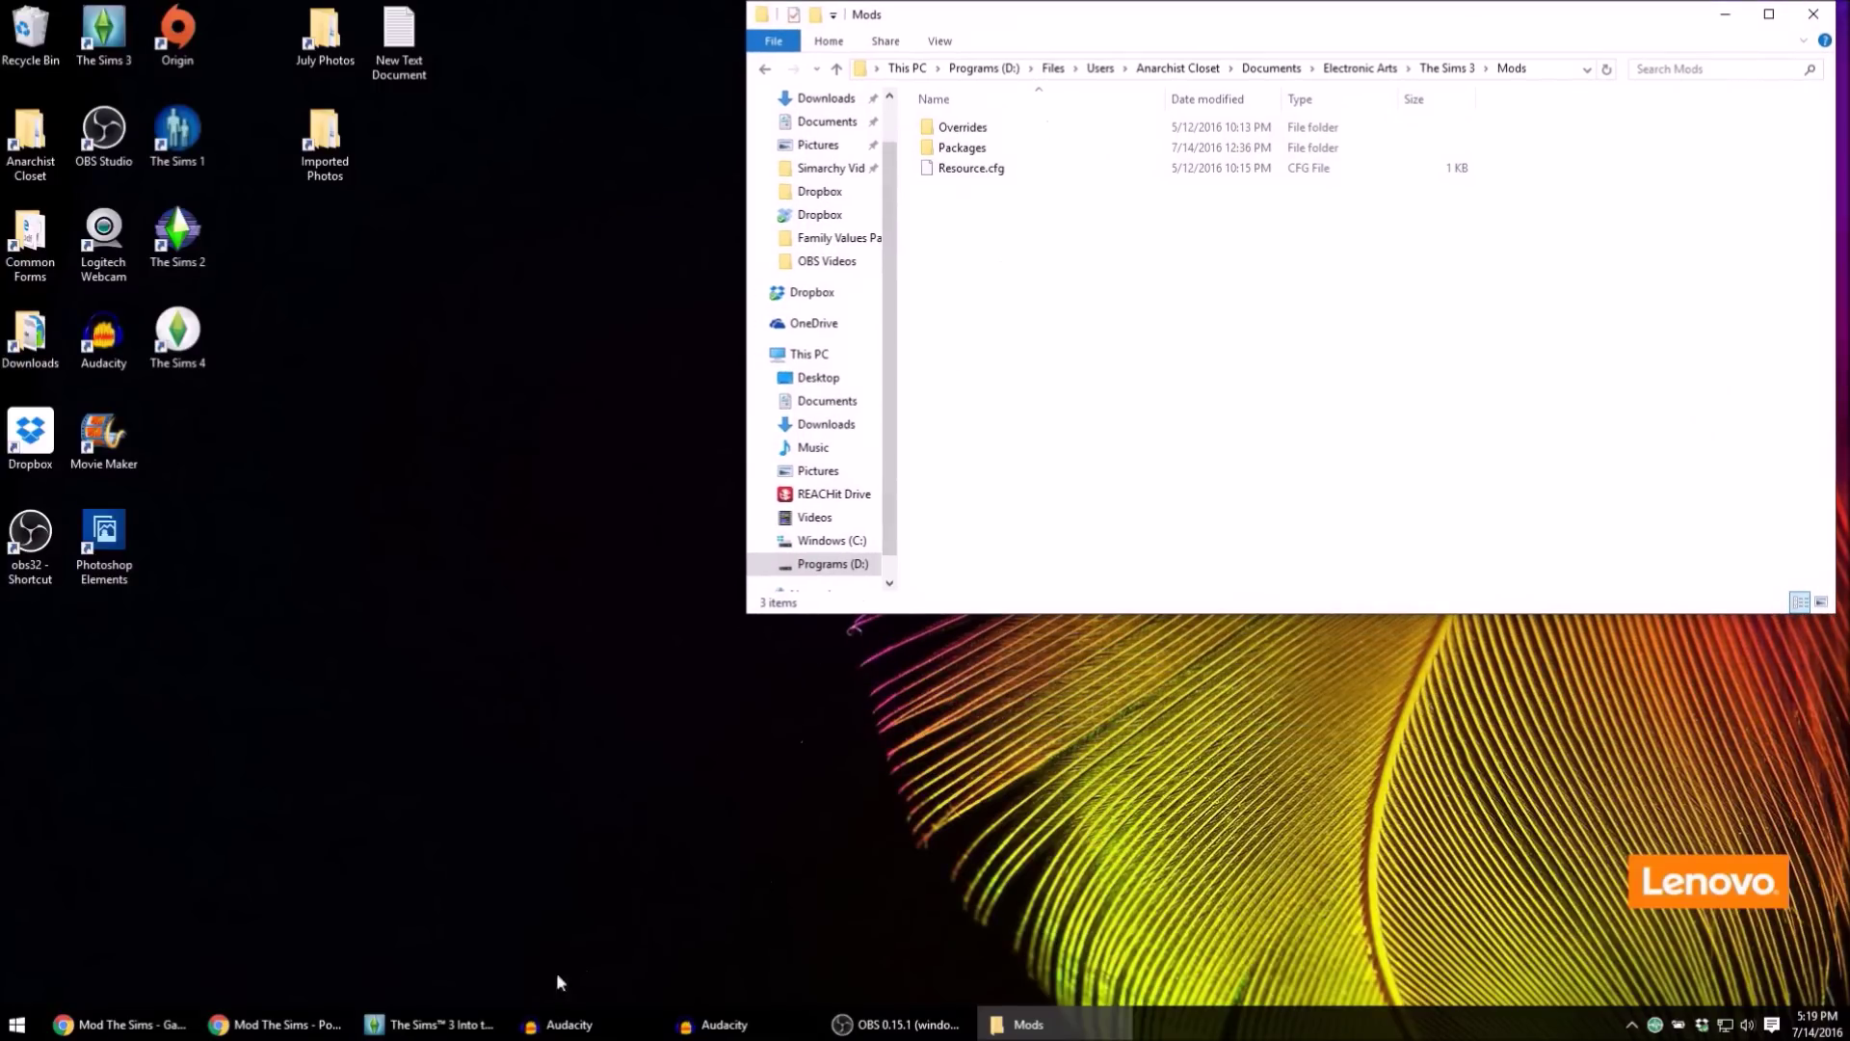
# - Bring up the Pose Player mod page in Chrome and scroll through it
pyautogui.click(311, 1023)
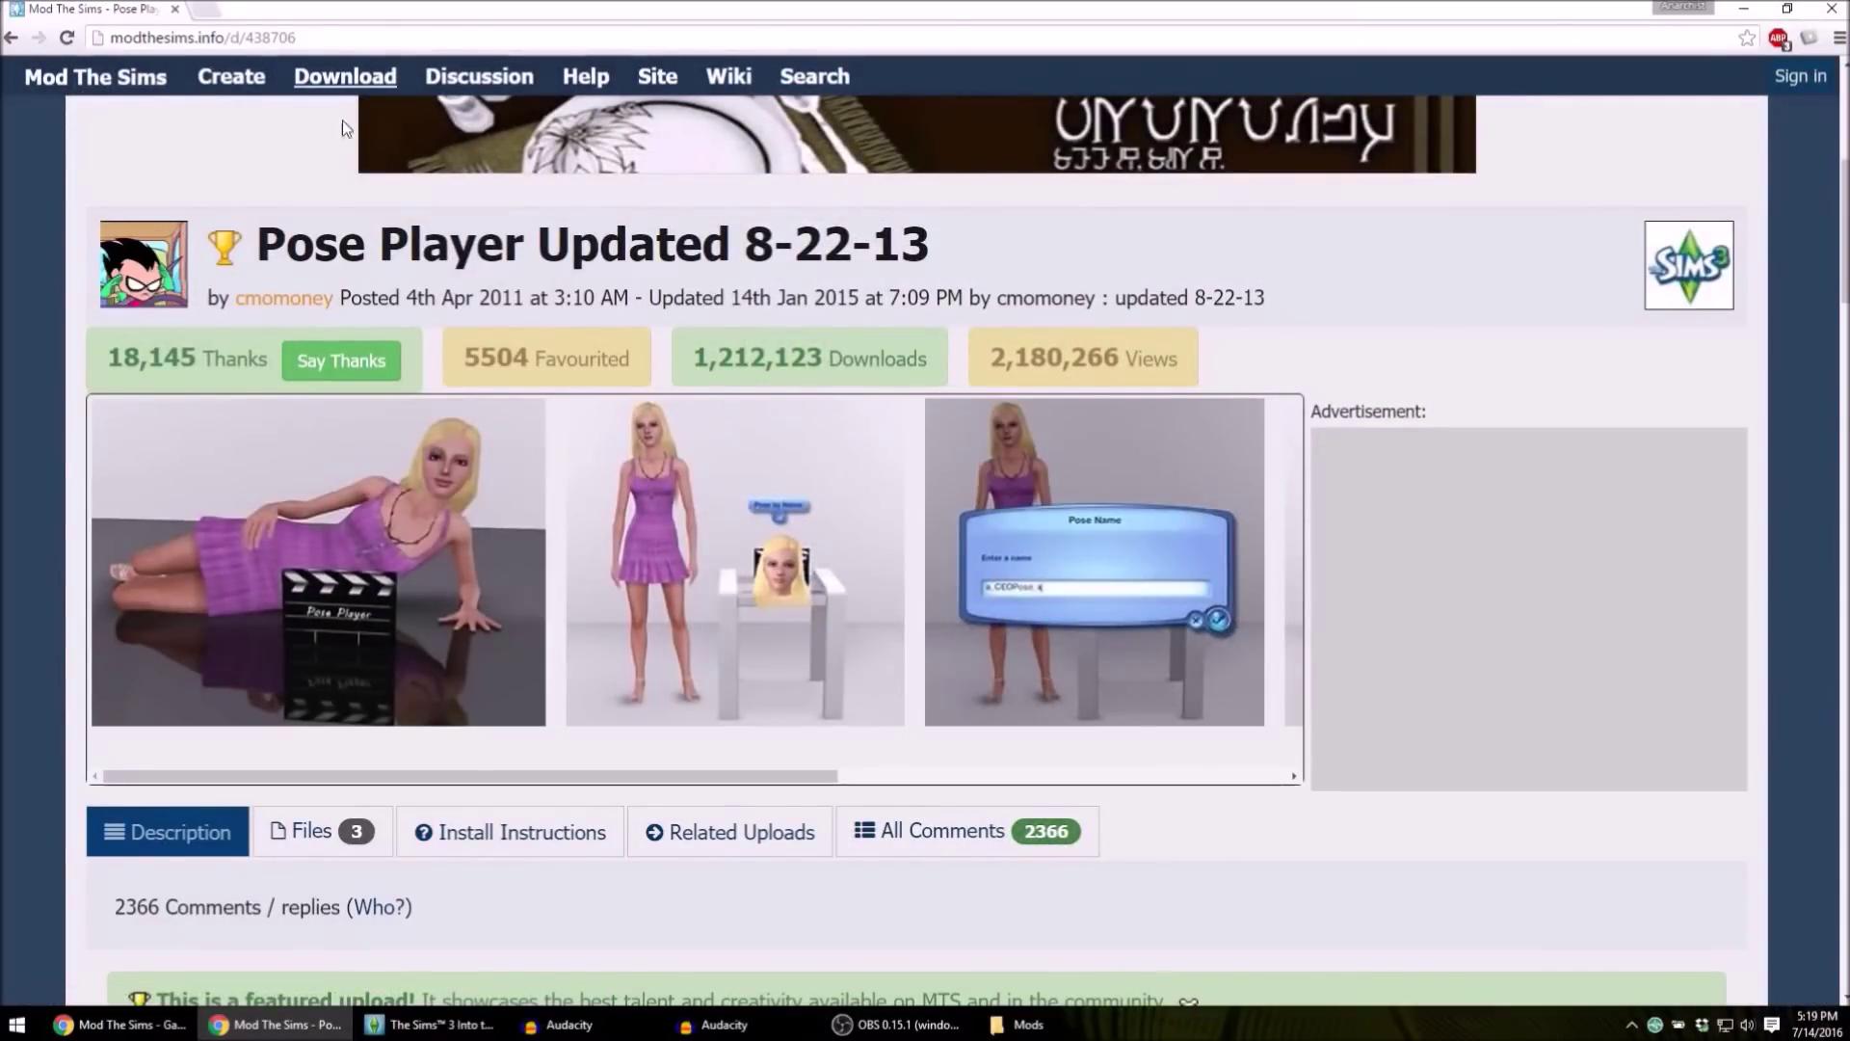
pyautogui.moveTo(286, 245); pyautogui.dragTo(950, 236)
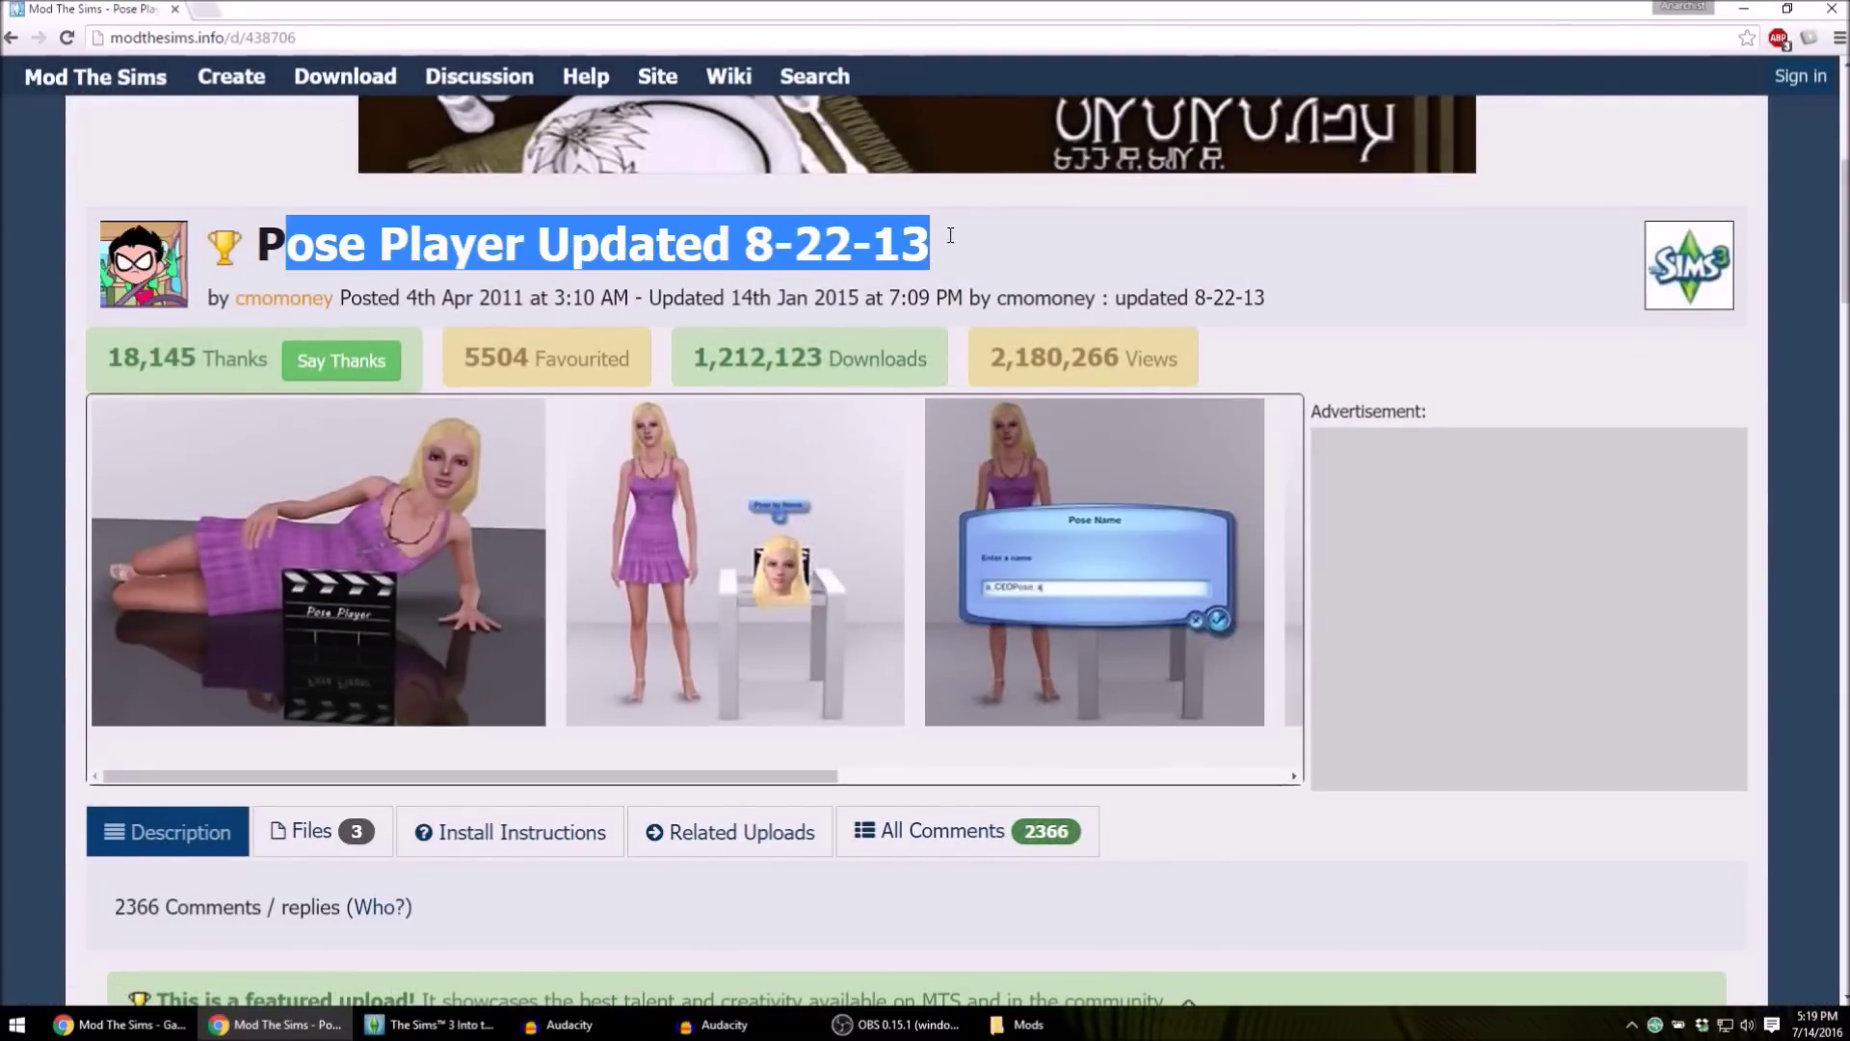
pyautogui.click(21, 551)
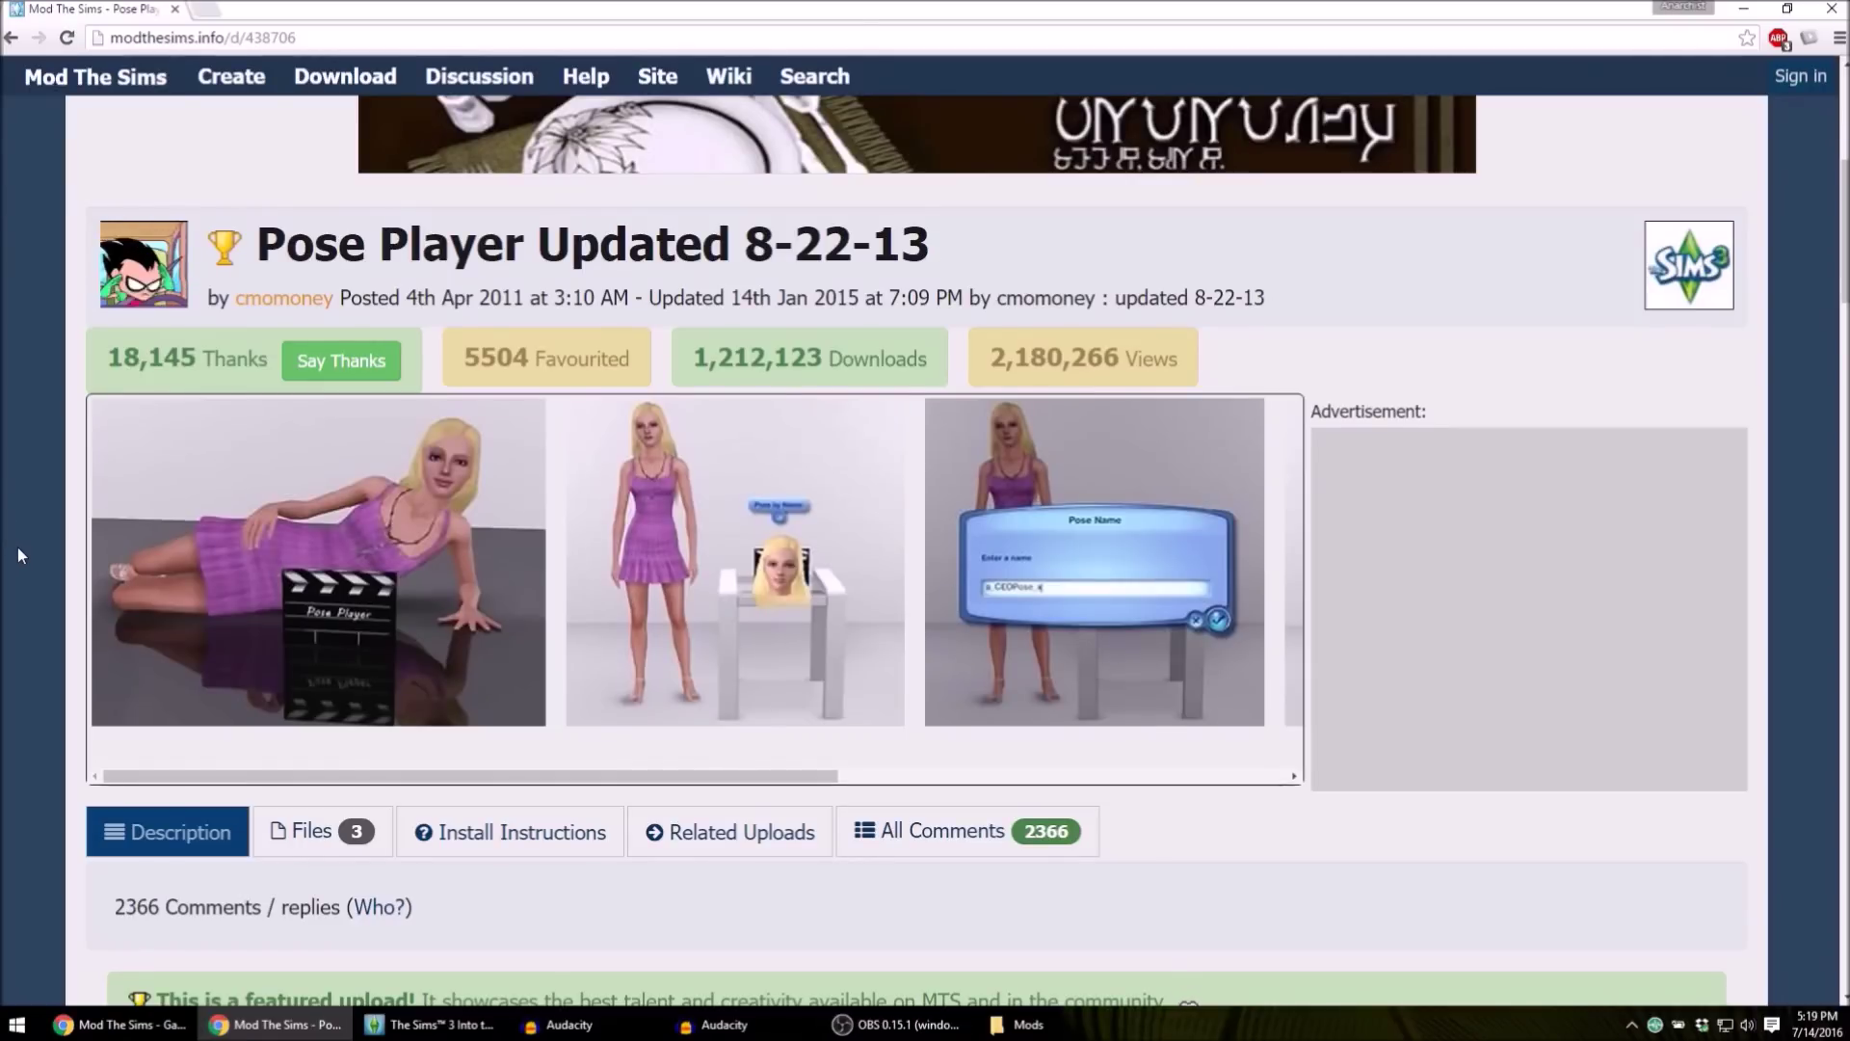
pyautogui.scroll(-4, 18, 549)
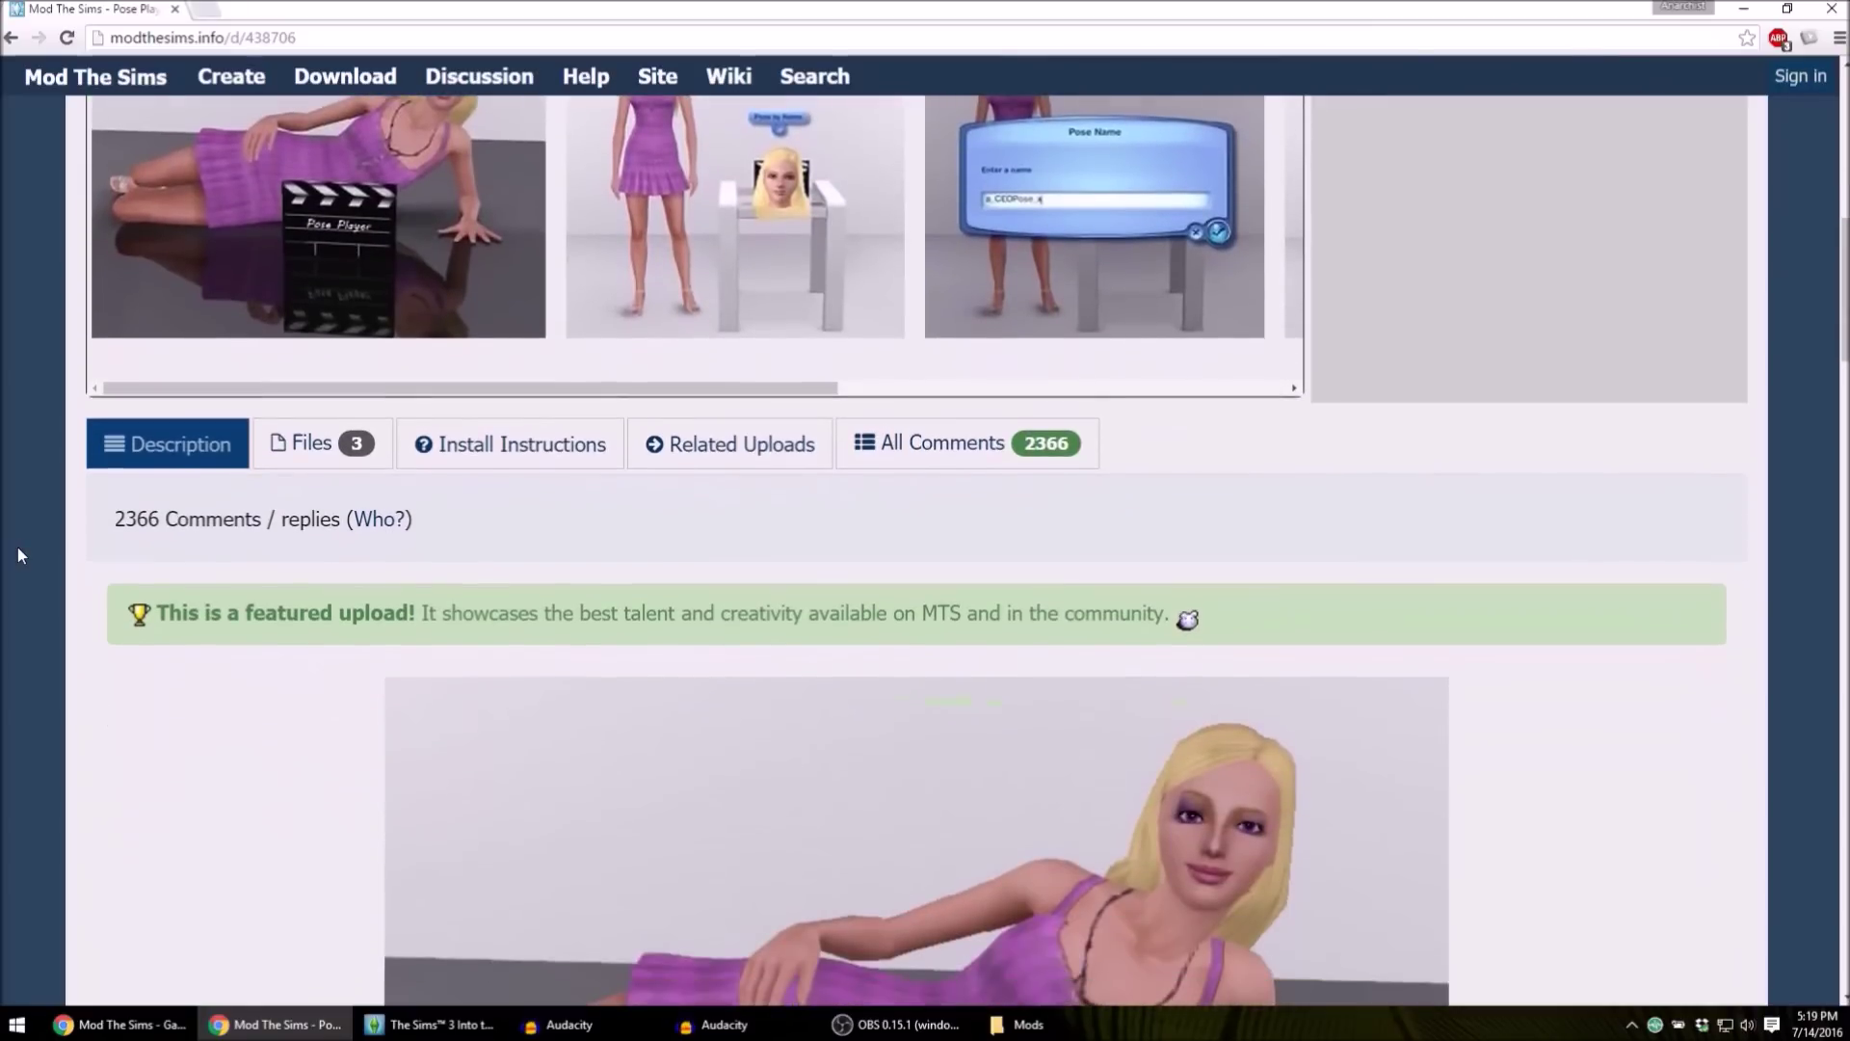
pyautogui.scroll(-1, 18, 546)
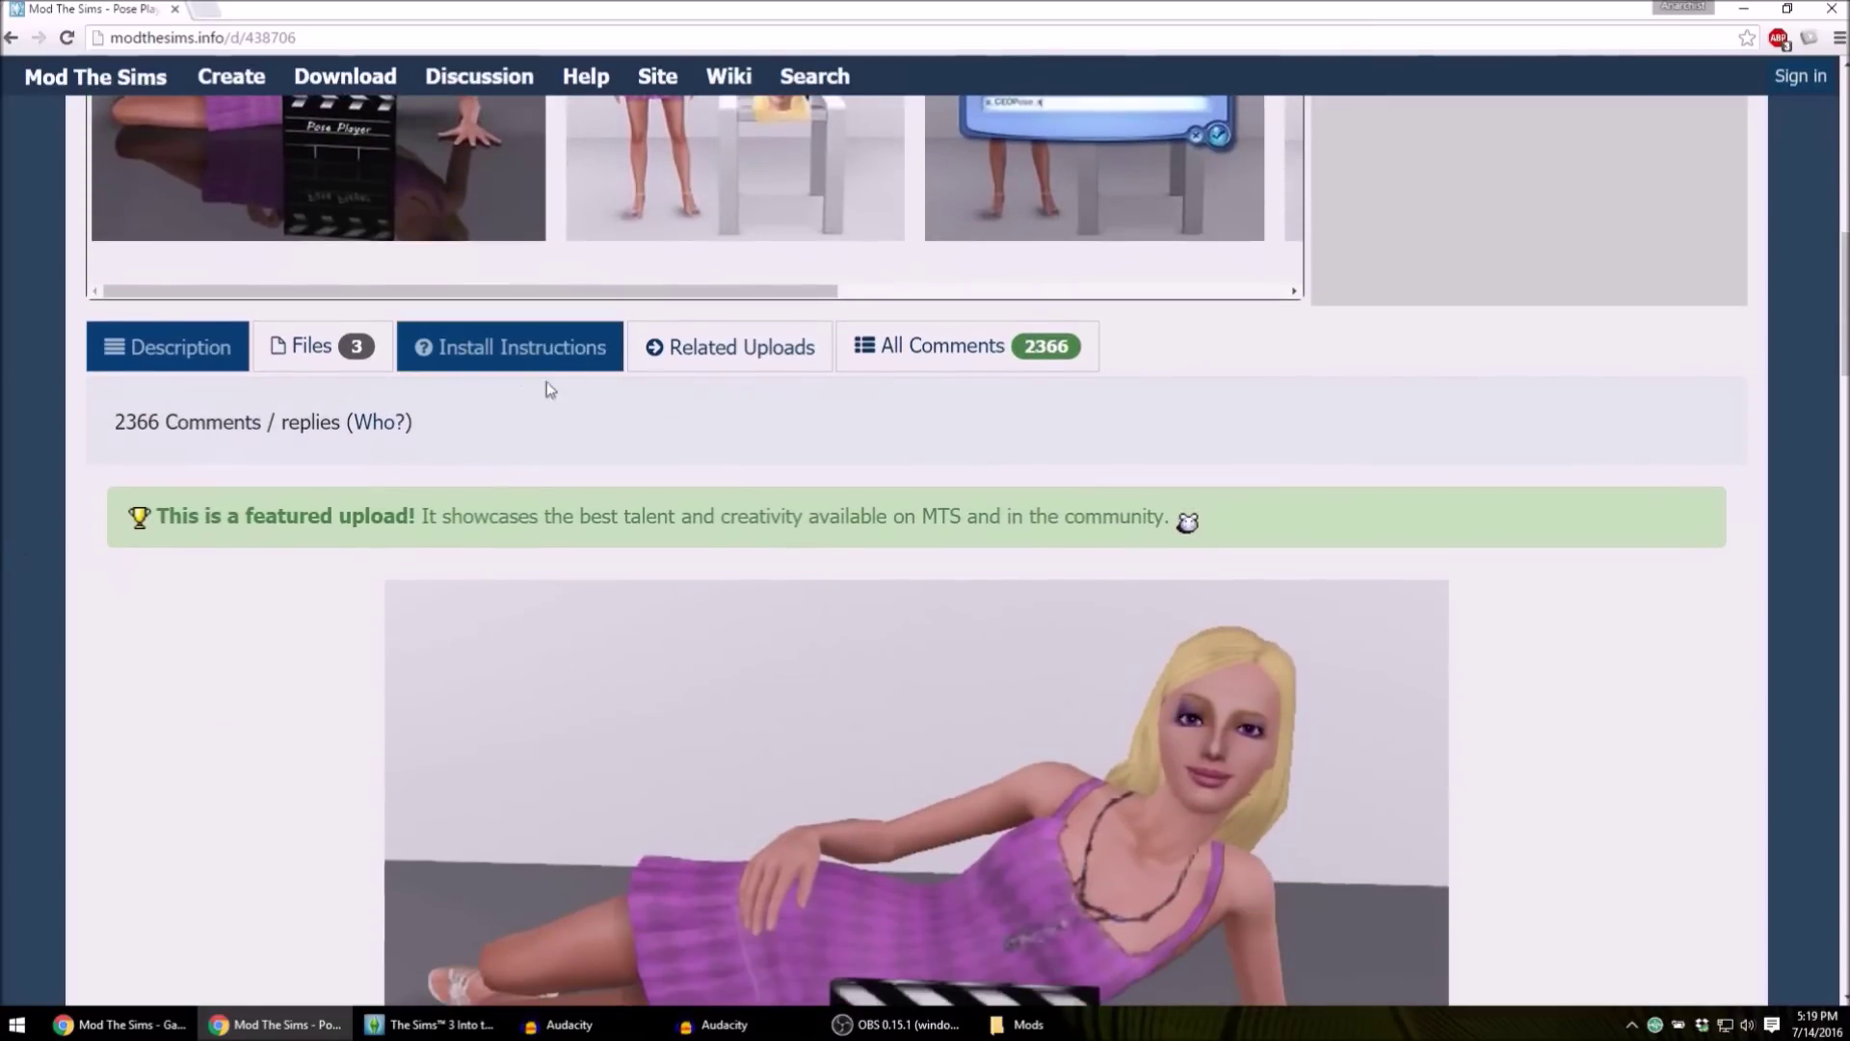
pyautogui.scroll(-2, 236, 752)
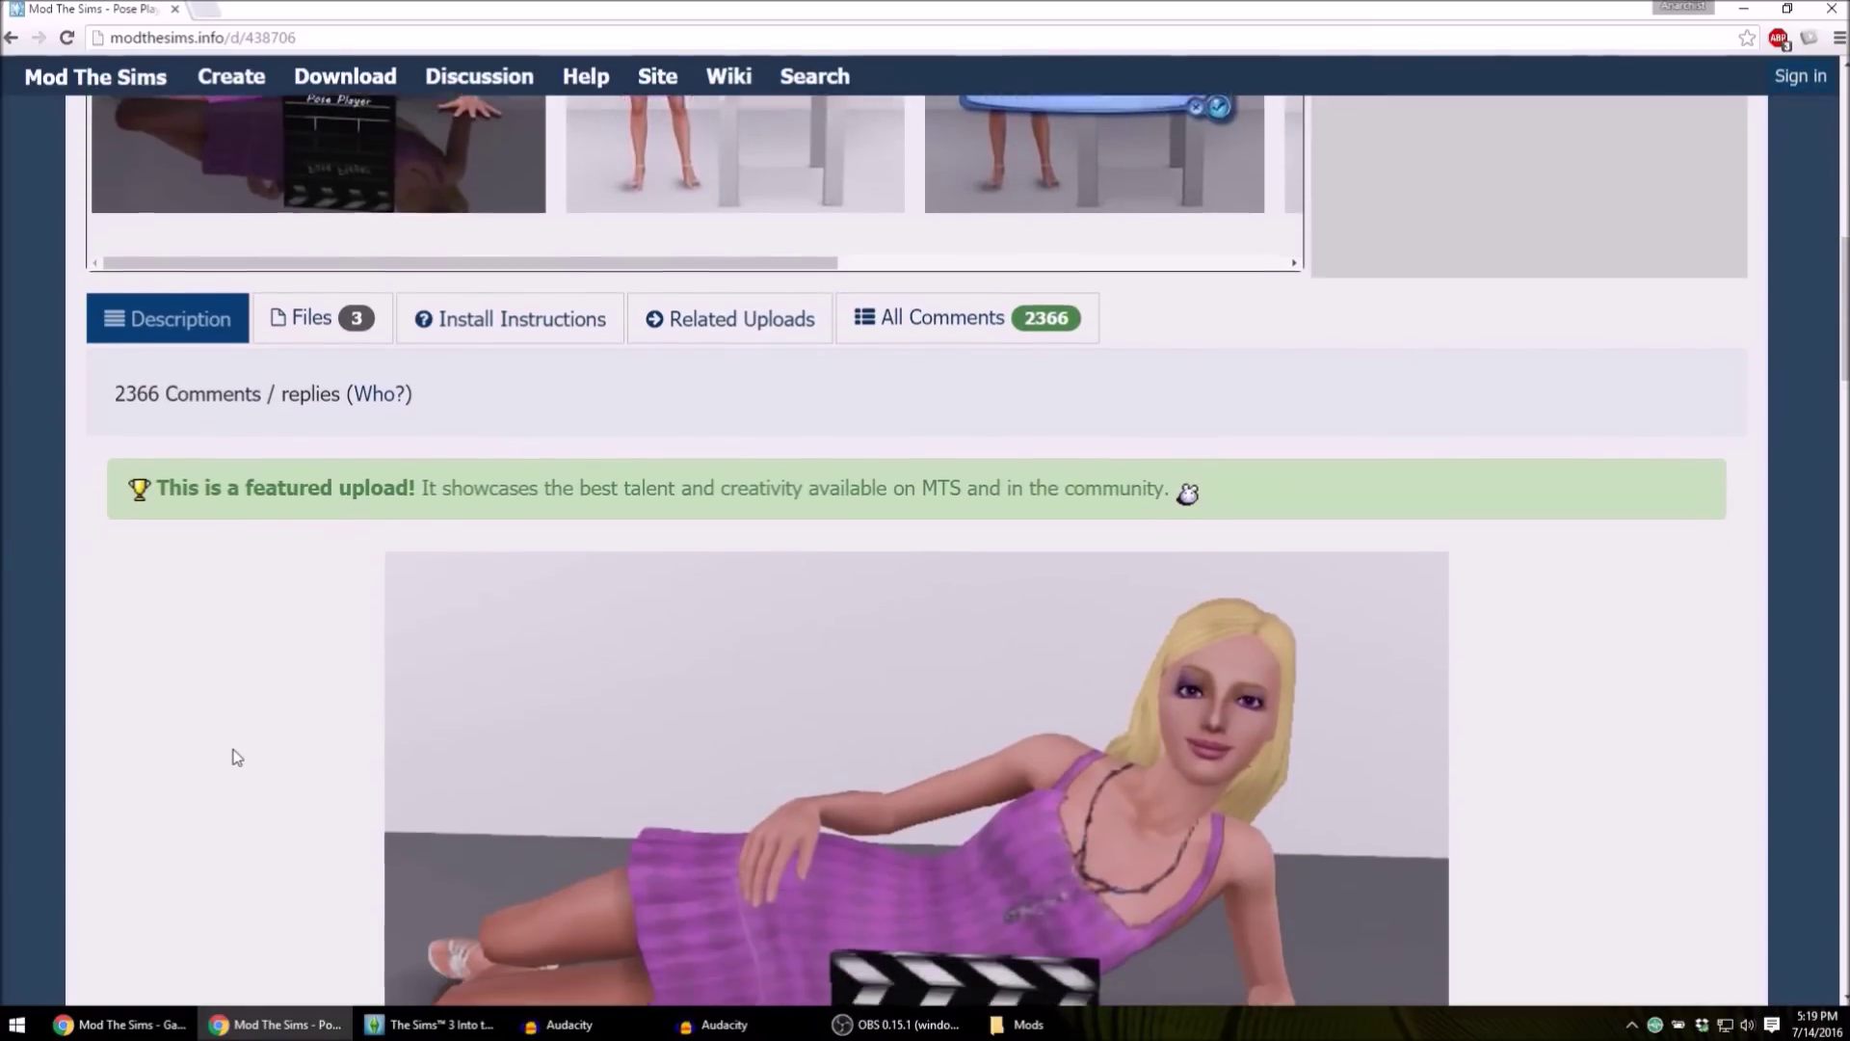
pyautogui.scroll(3, 236, 757)
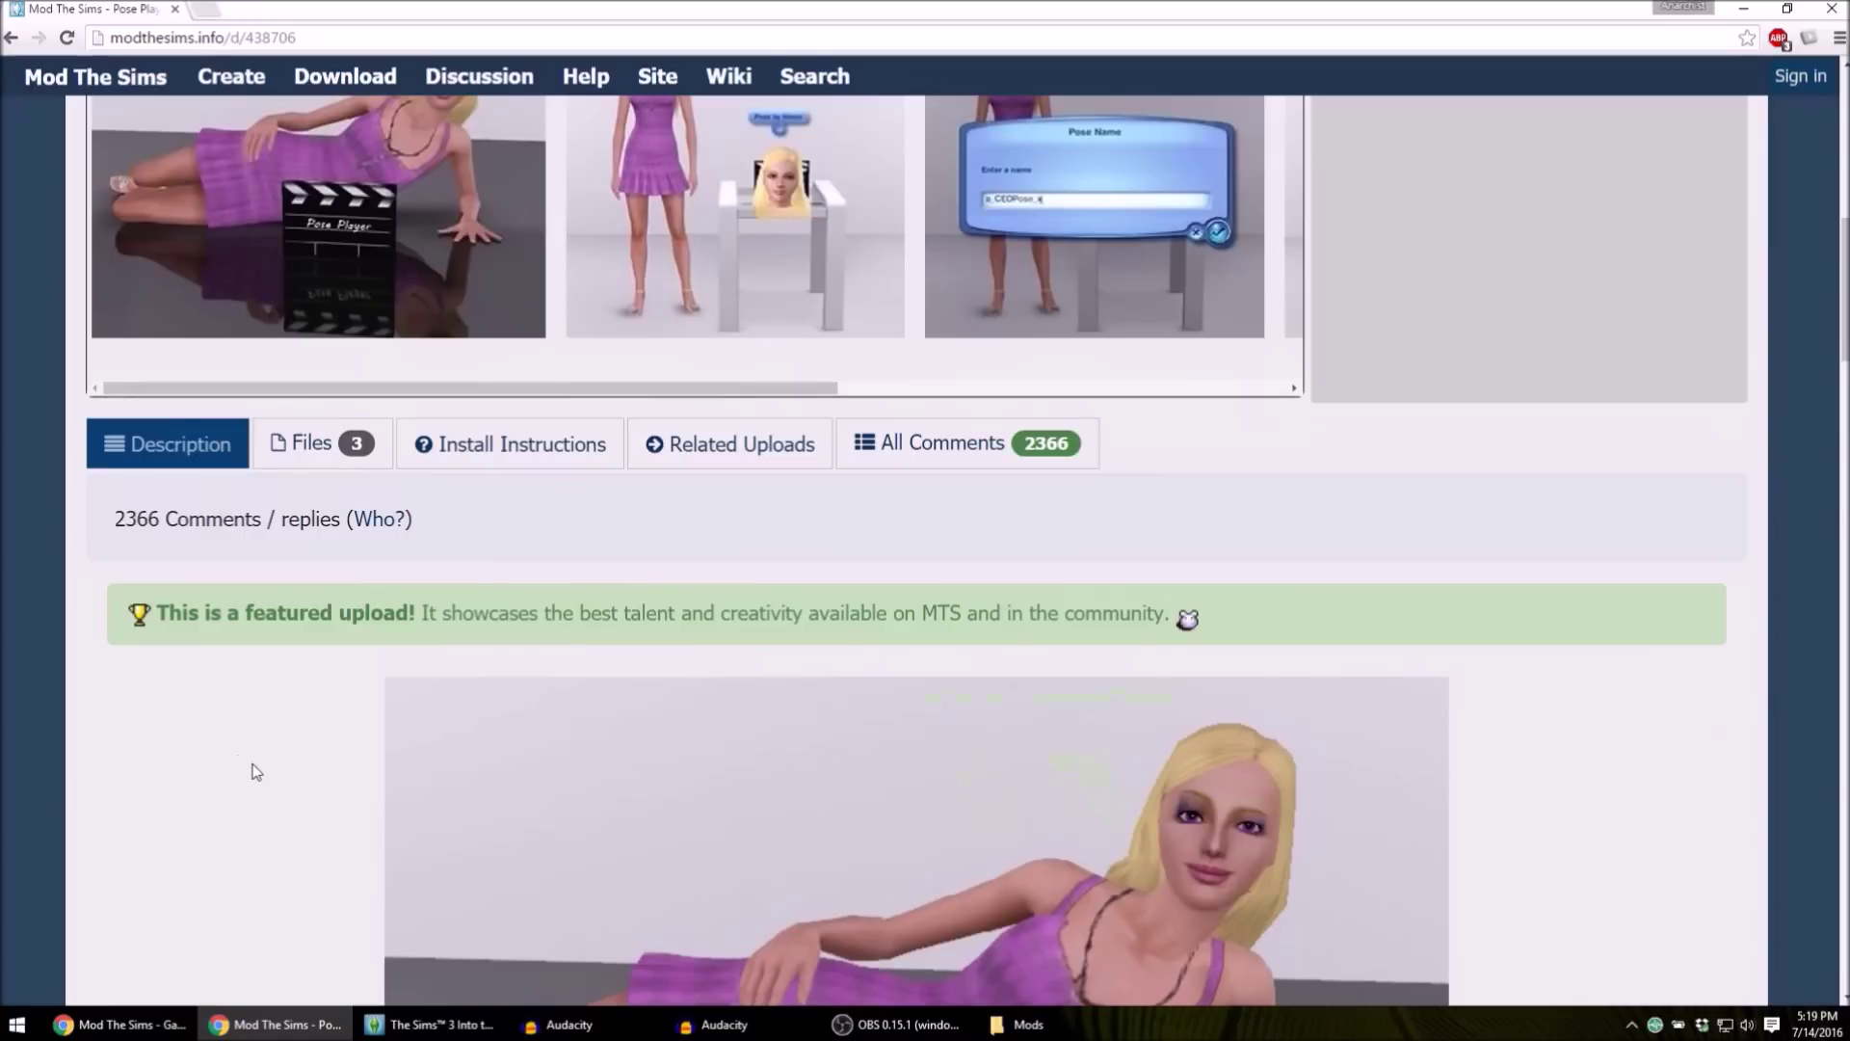
# - Download cmomoney_PosePlayer.rar from the Files list, then minimize Chrome
pyautogui.click(353, 461)
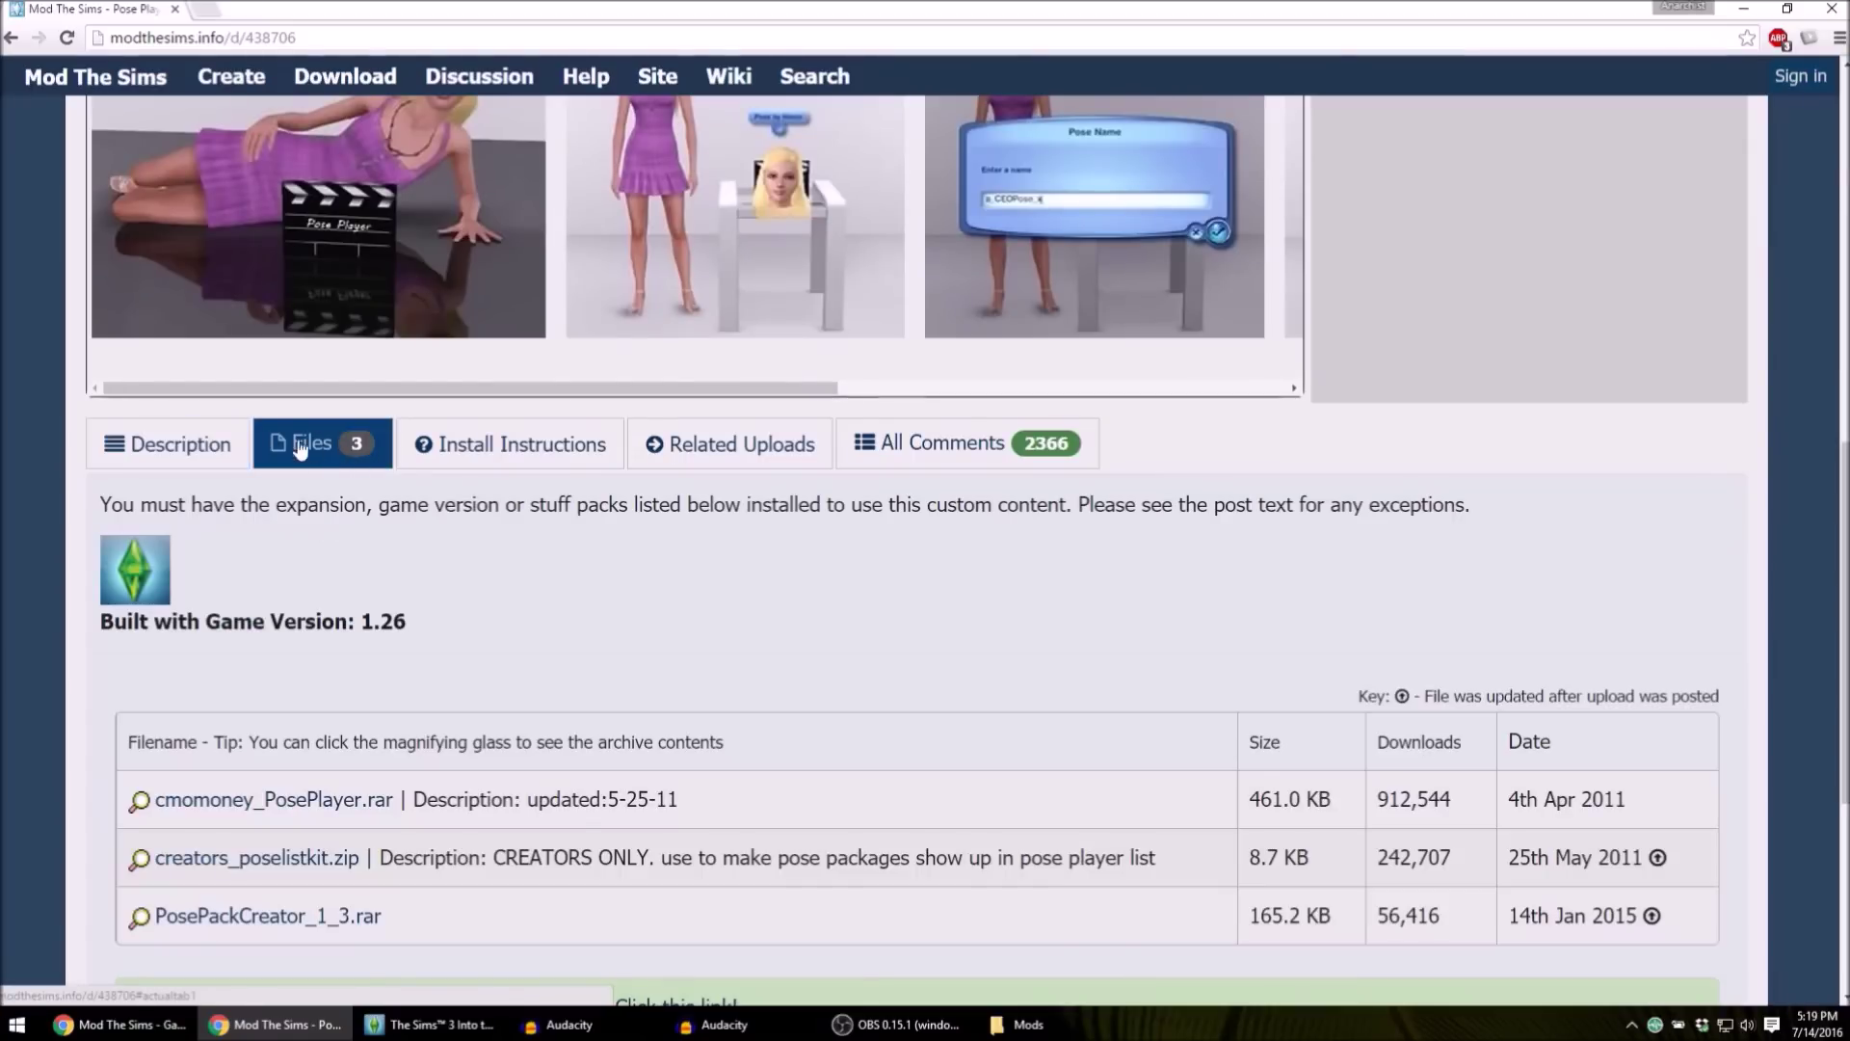
pyautogui.scroll(-2, 67, 689)
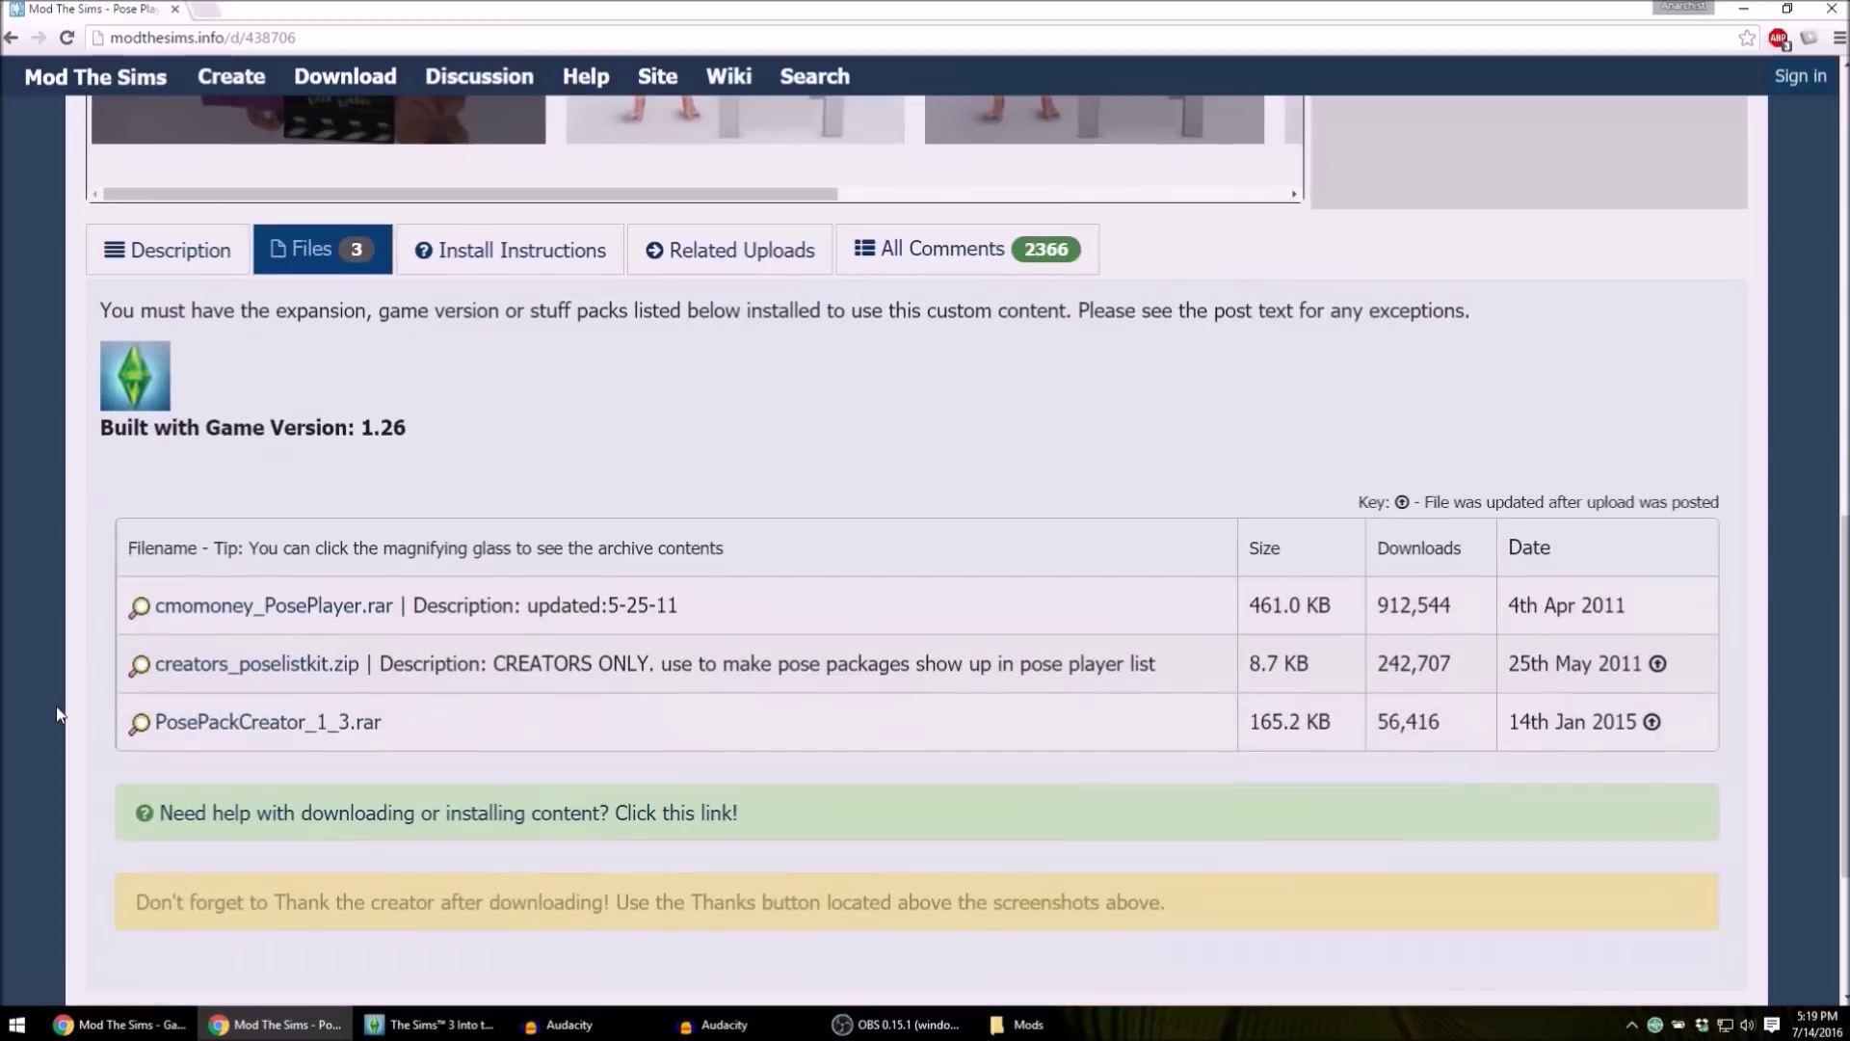
pyautogui.scroll(-1, 120, 684)
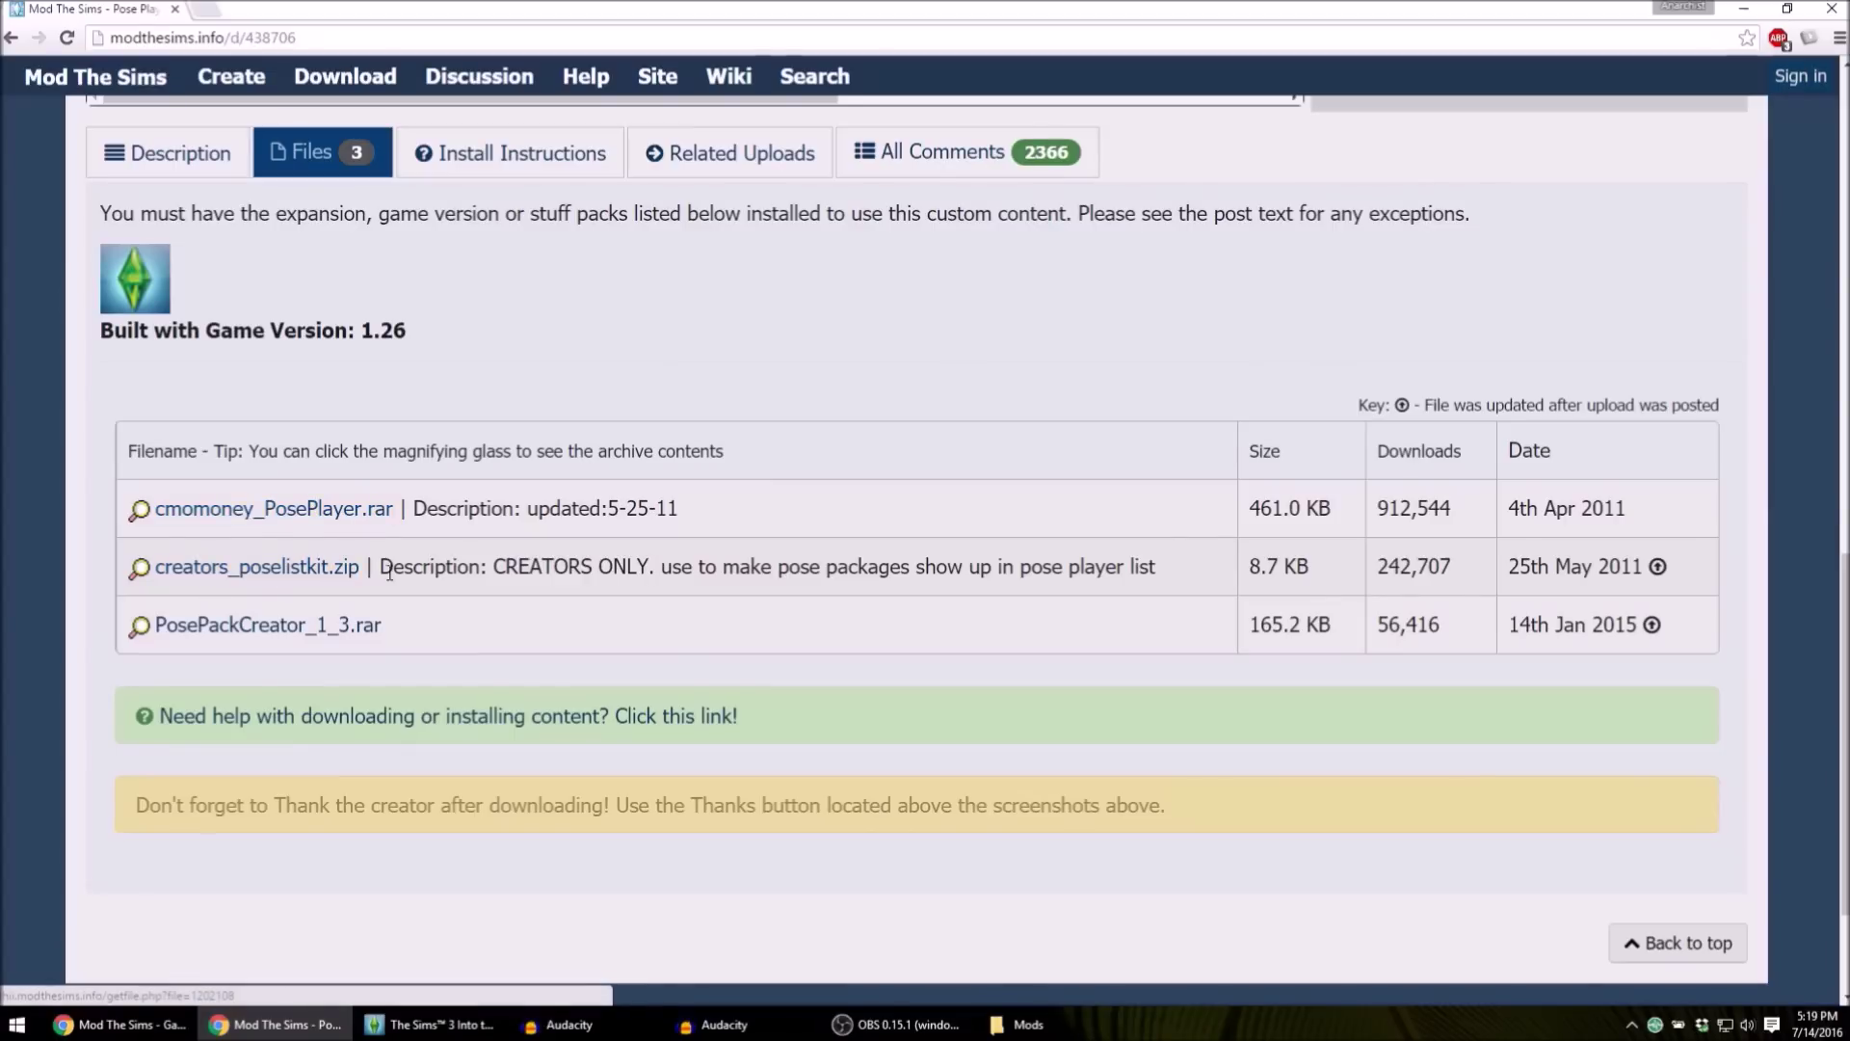
pyautogui.moveTo(426, 568); pyautogui.dragTo(1082, 556)
pyautogui.click(508, 575)
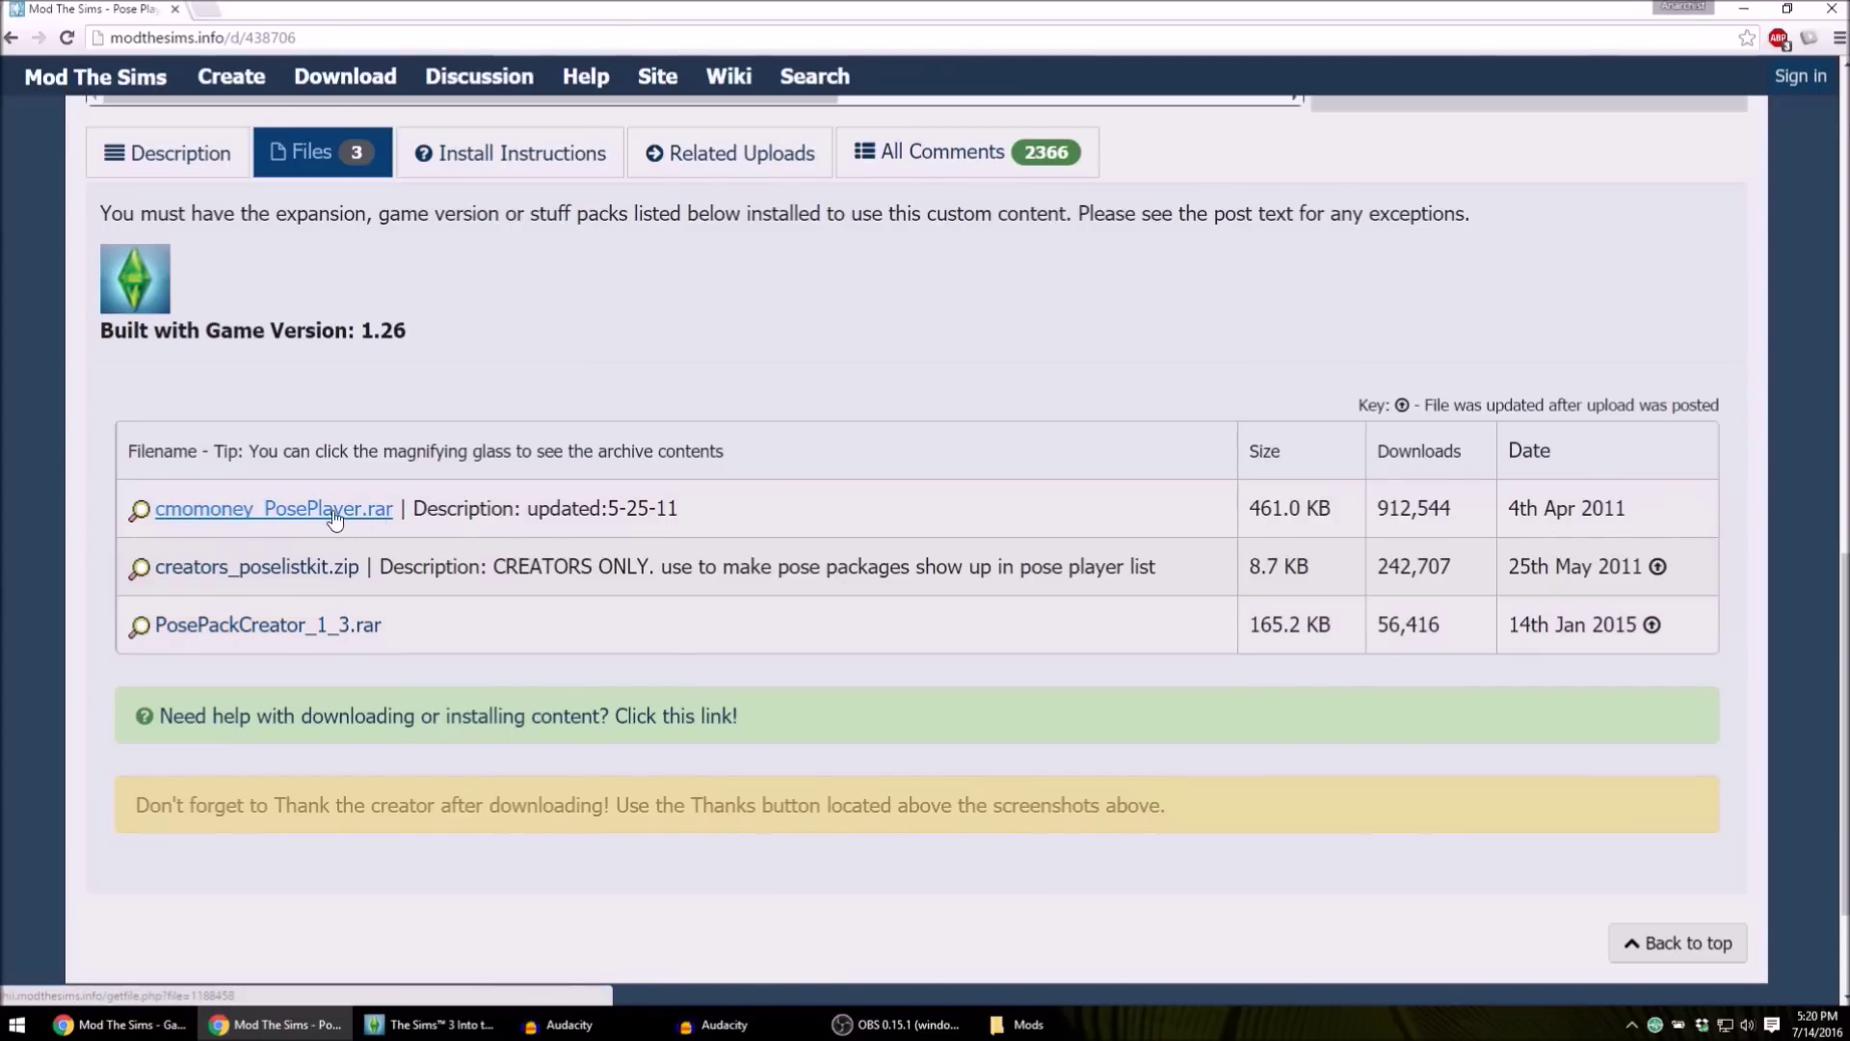
pyautogui.click(383, 511)
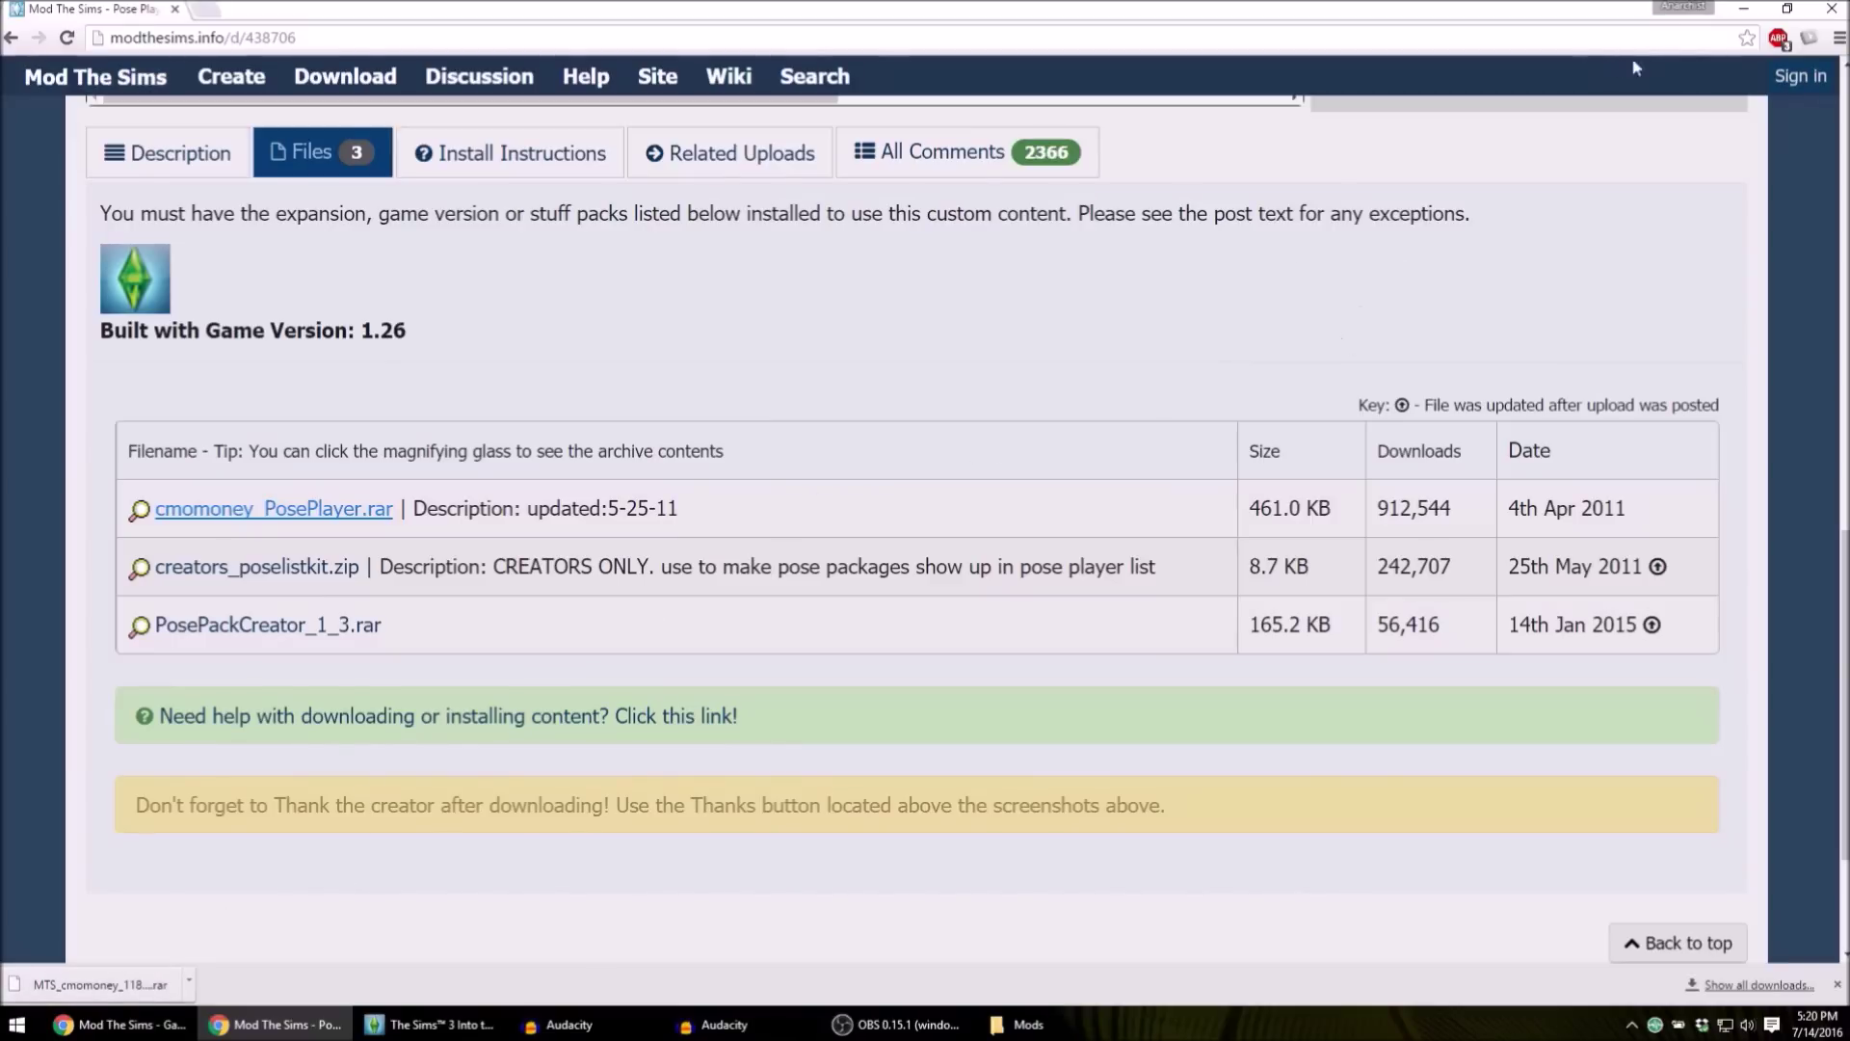
pyautogui.click(1723, 12)
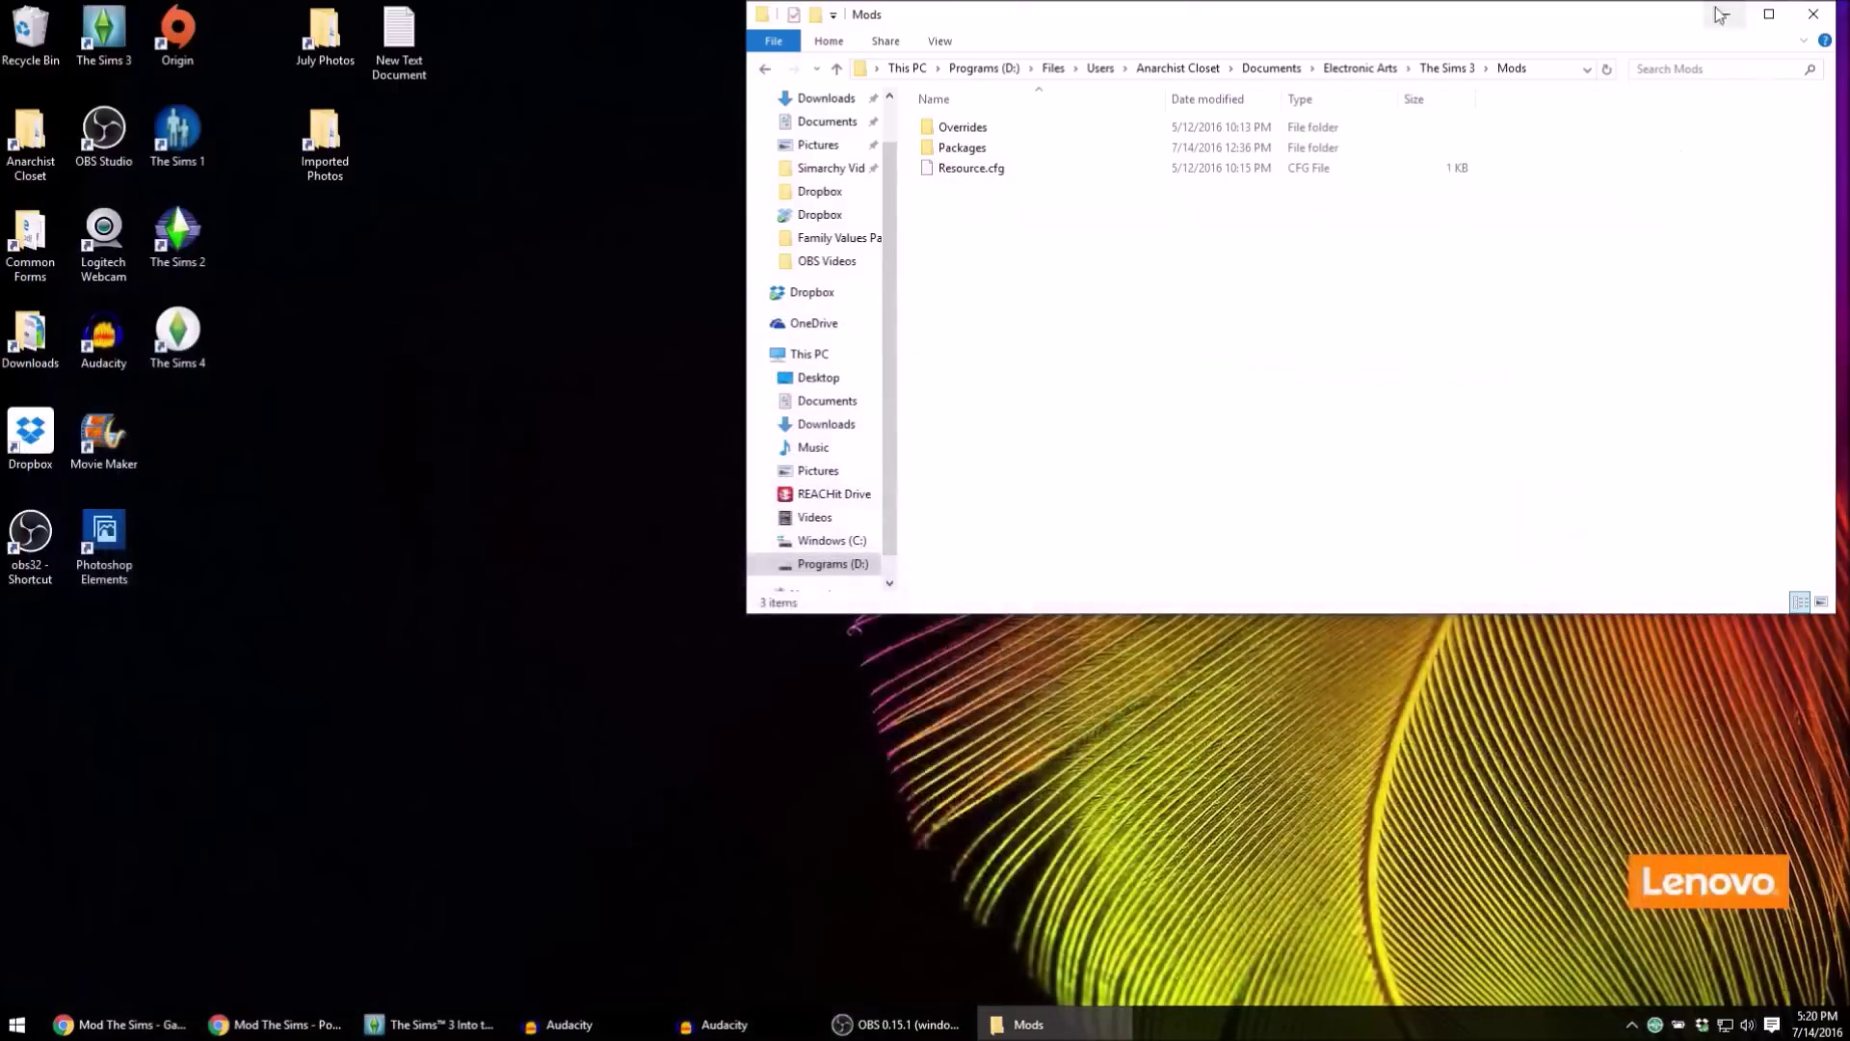
# - Open the MTS_cmomoney Pose Player RAR from Downloads with Free Rar File Opener
pyautogui.doubleClick(50, 355)
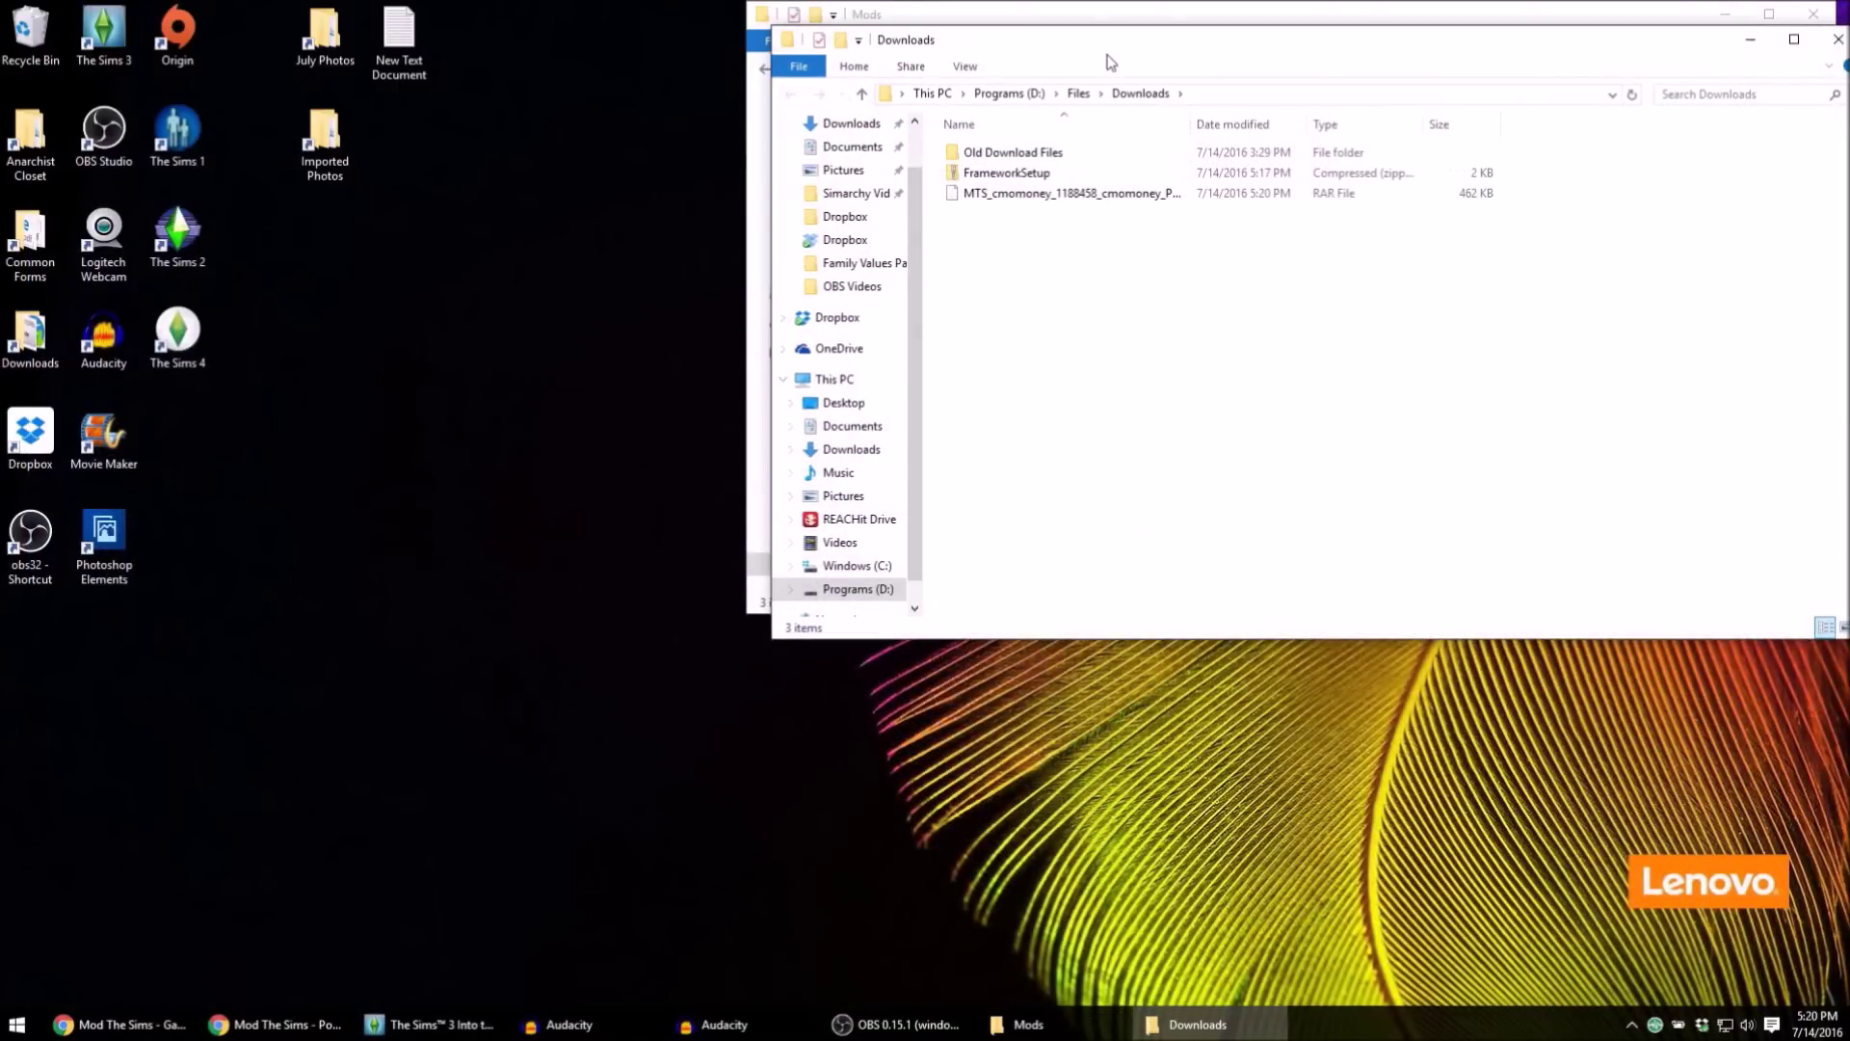
pyautogui.moveTo(1110, 62); pyautogui.dragTo(642, 211)
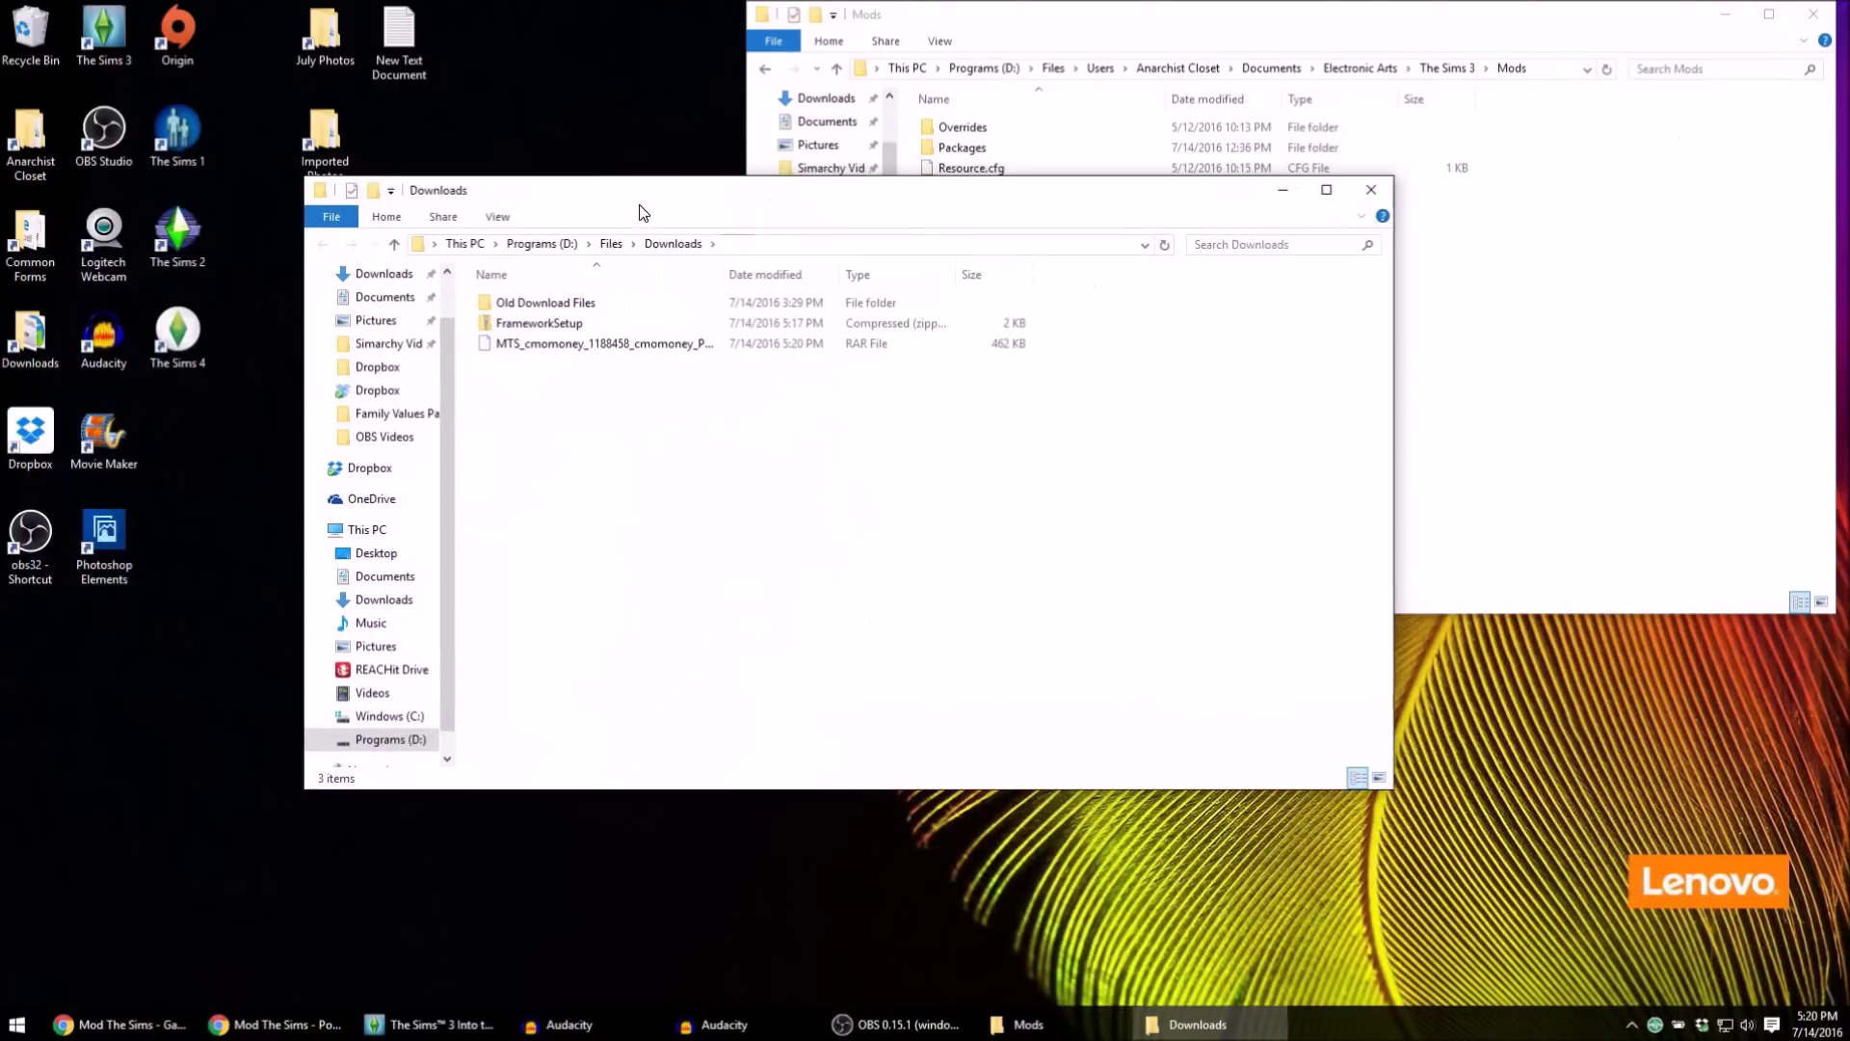
pyautogui.click(572, 346)
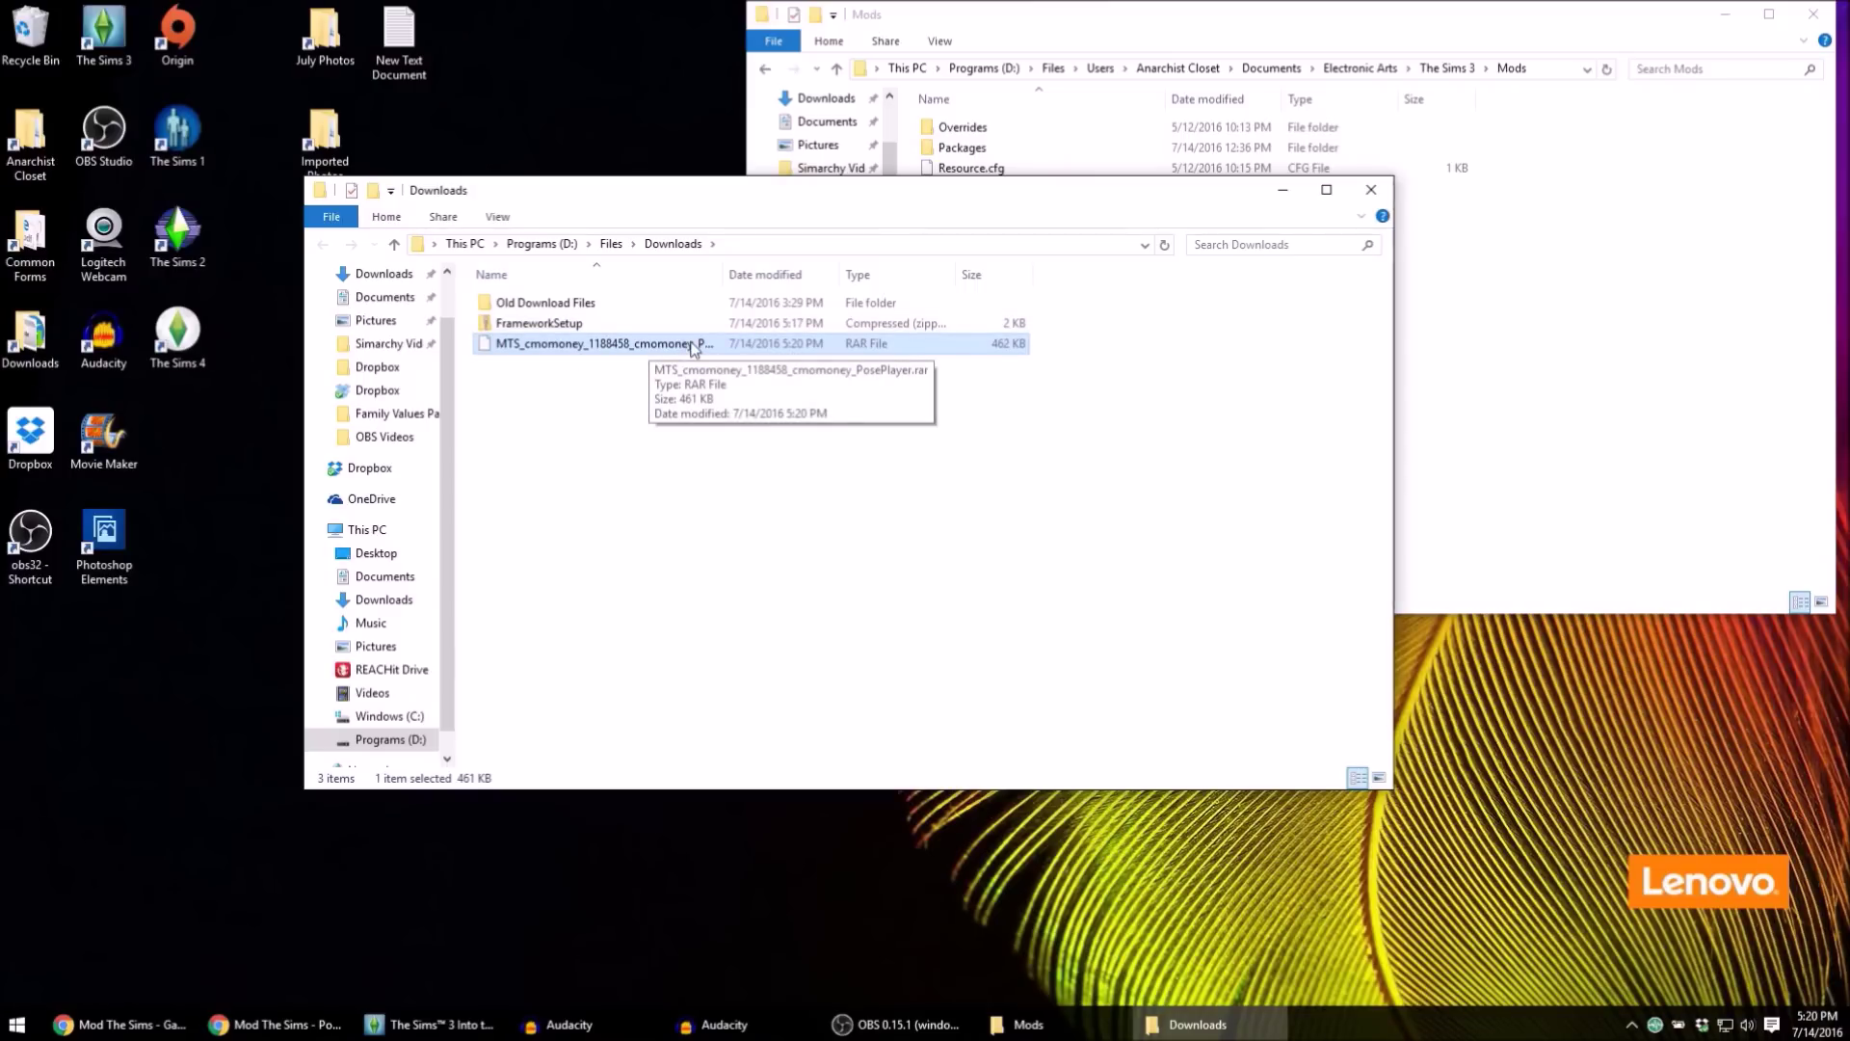
pyautogui.rightClick(555, 345)
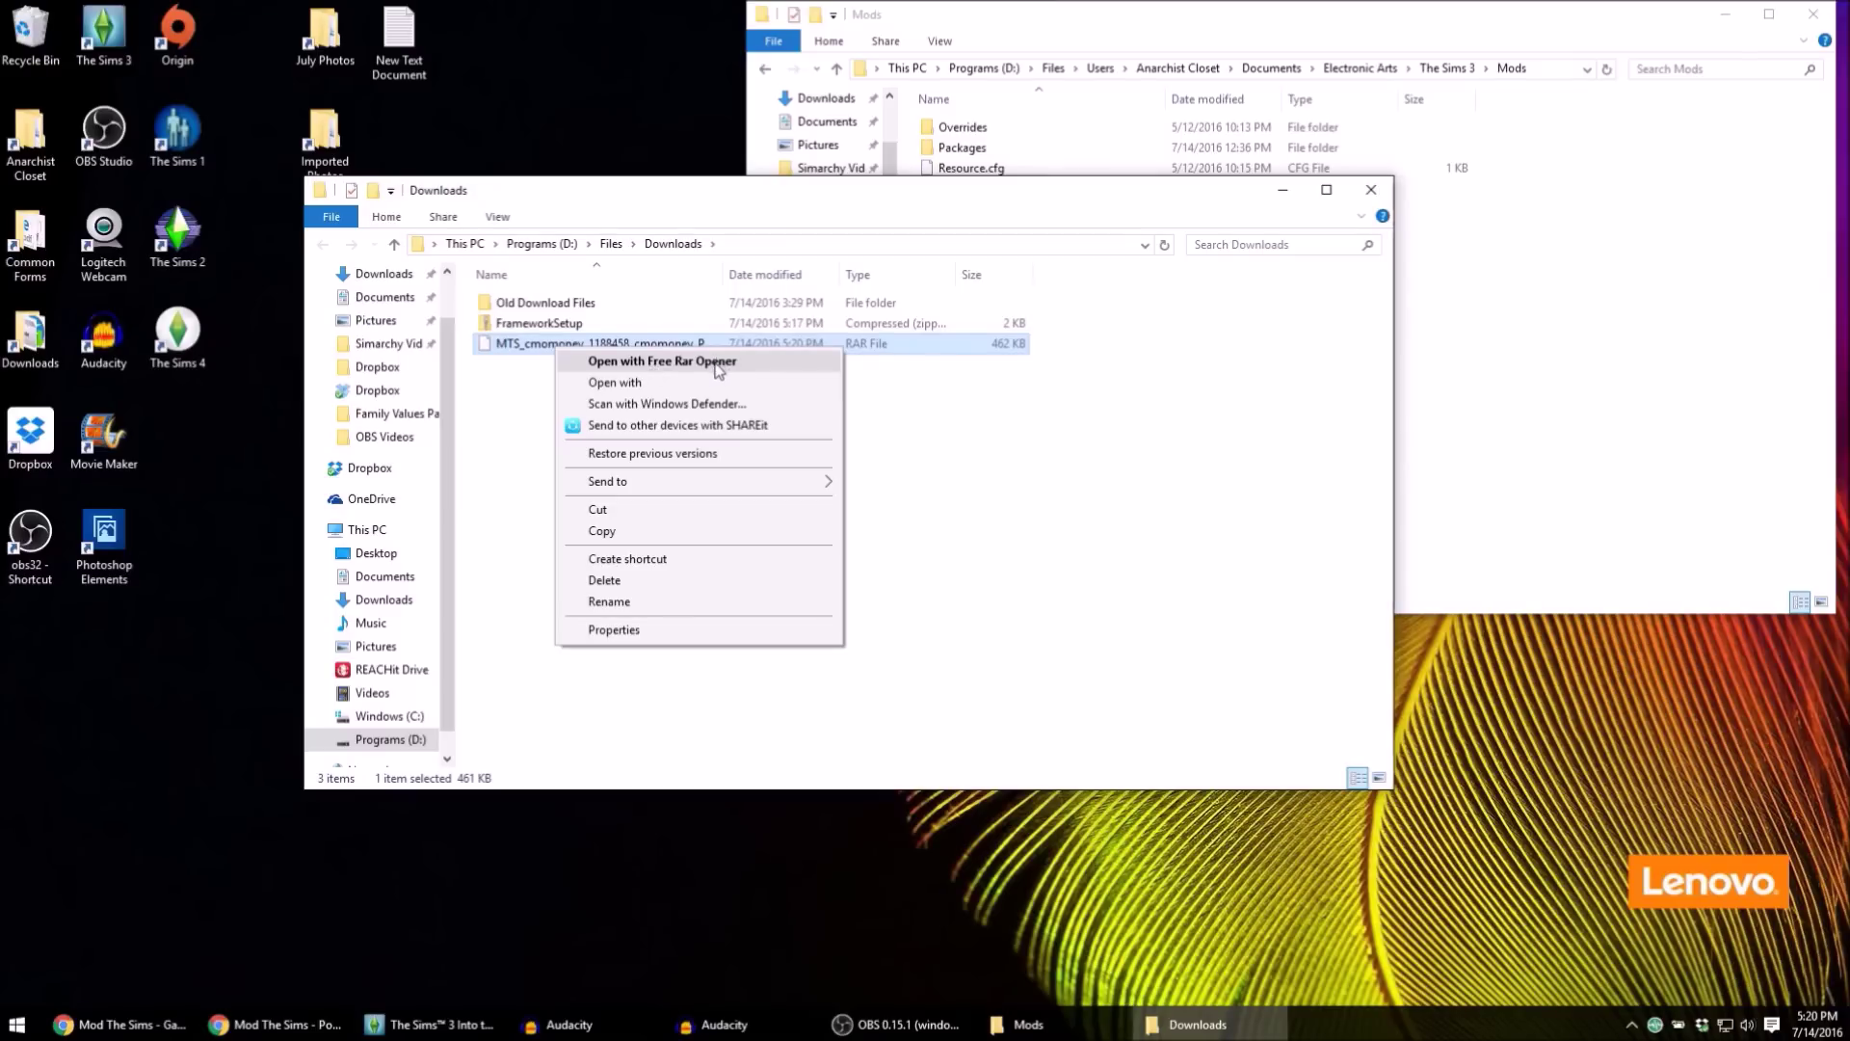
pyautogui.click(510, 462)
pyautogui.click(553, 345)
pyautogui.rightClick(554, 349)
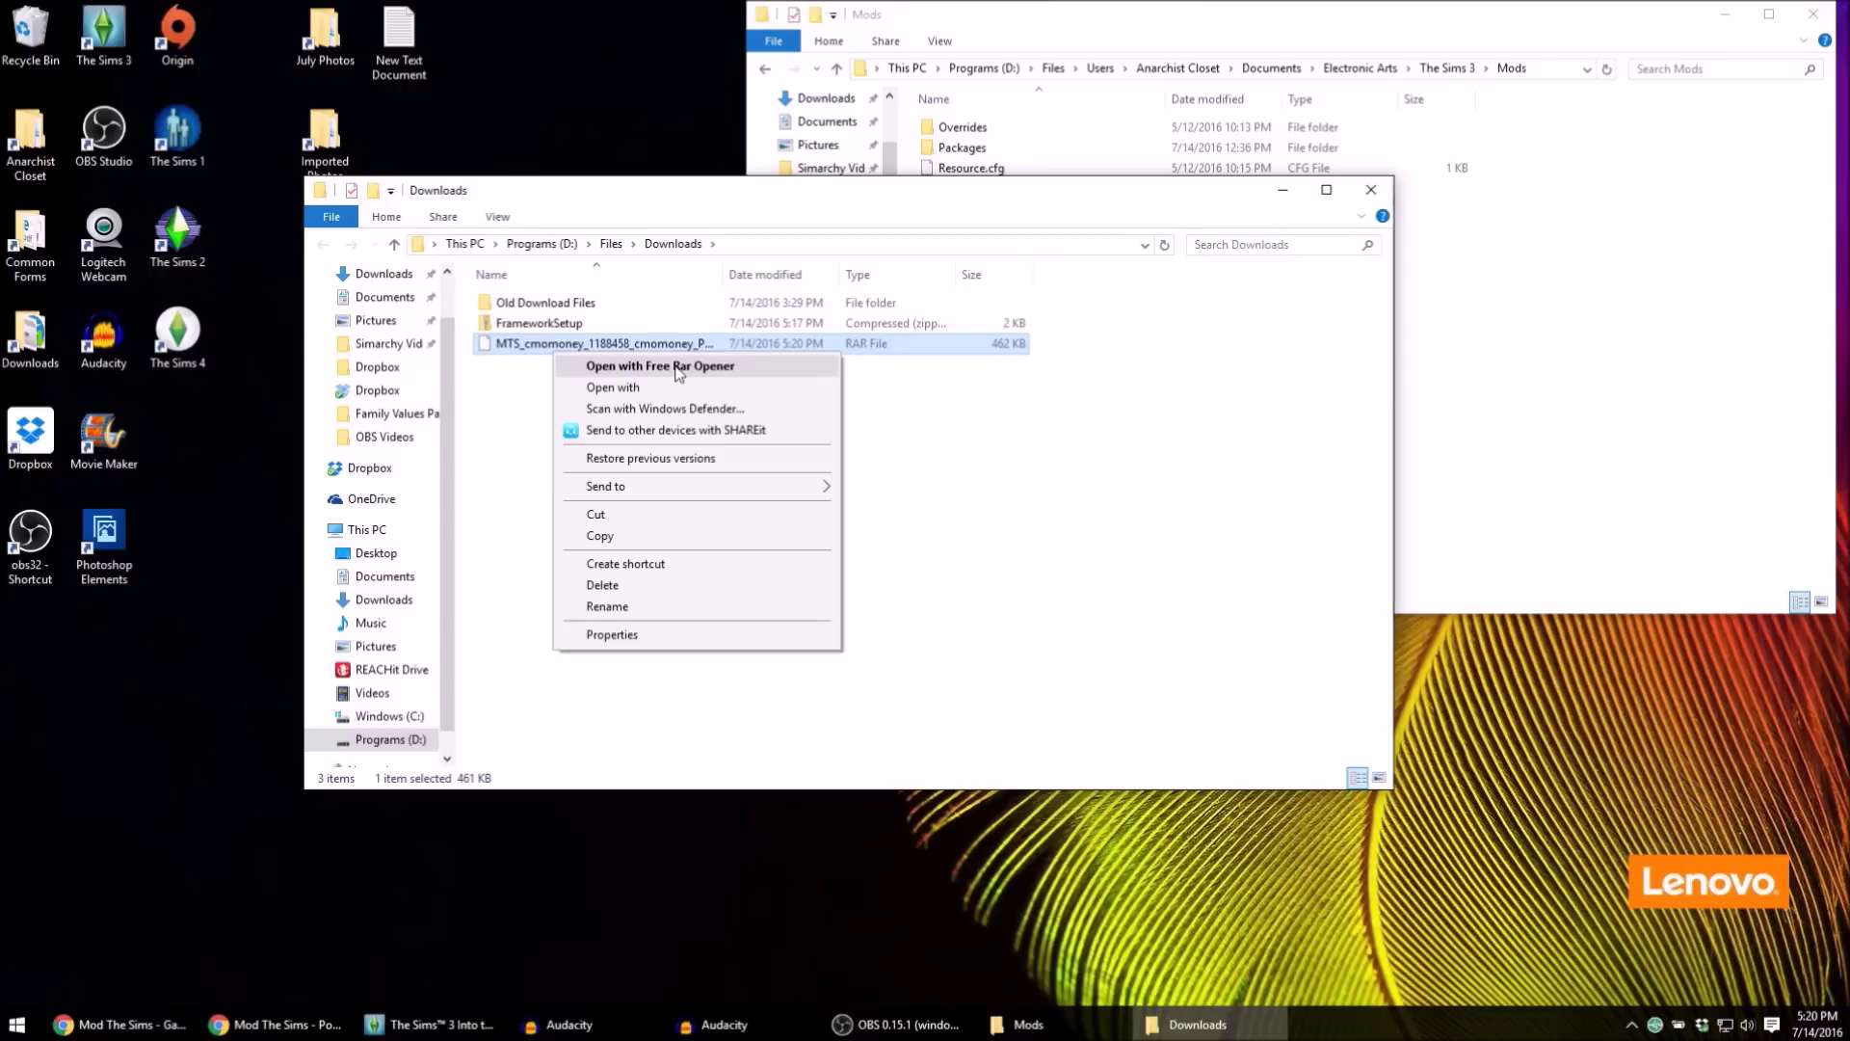
pyautogui.click(606, 368)
pyautogui.click(806, 376)
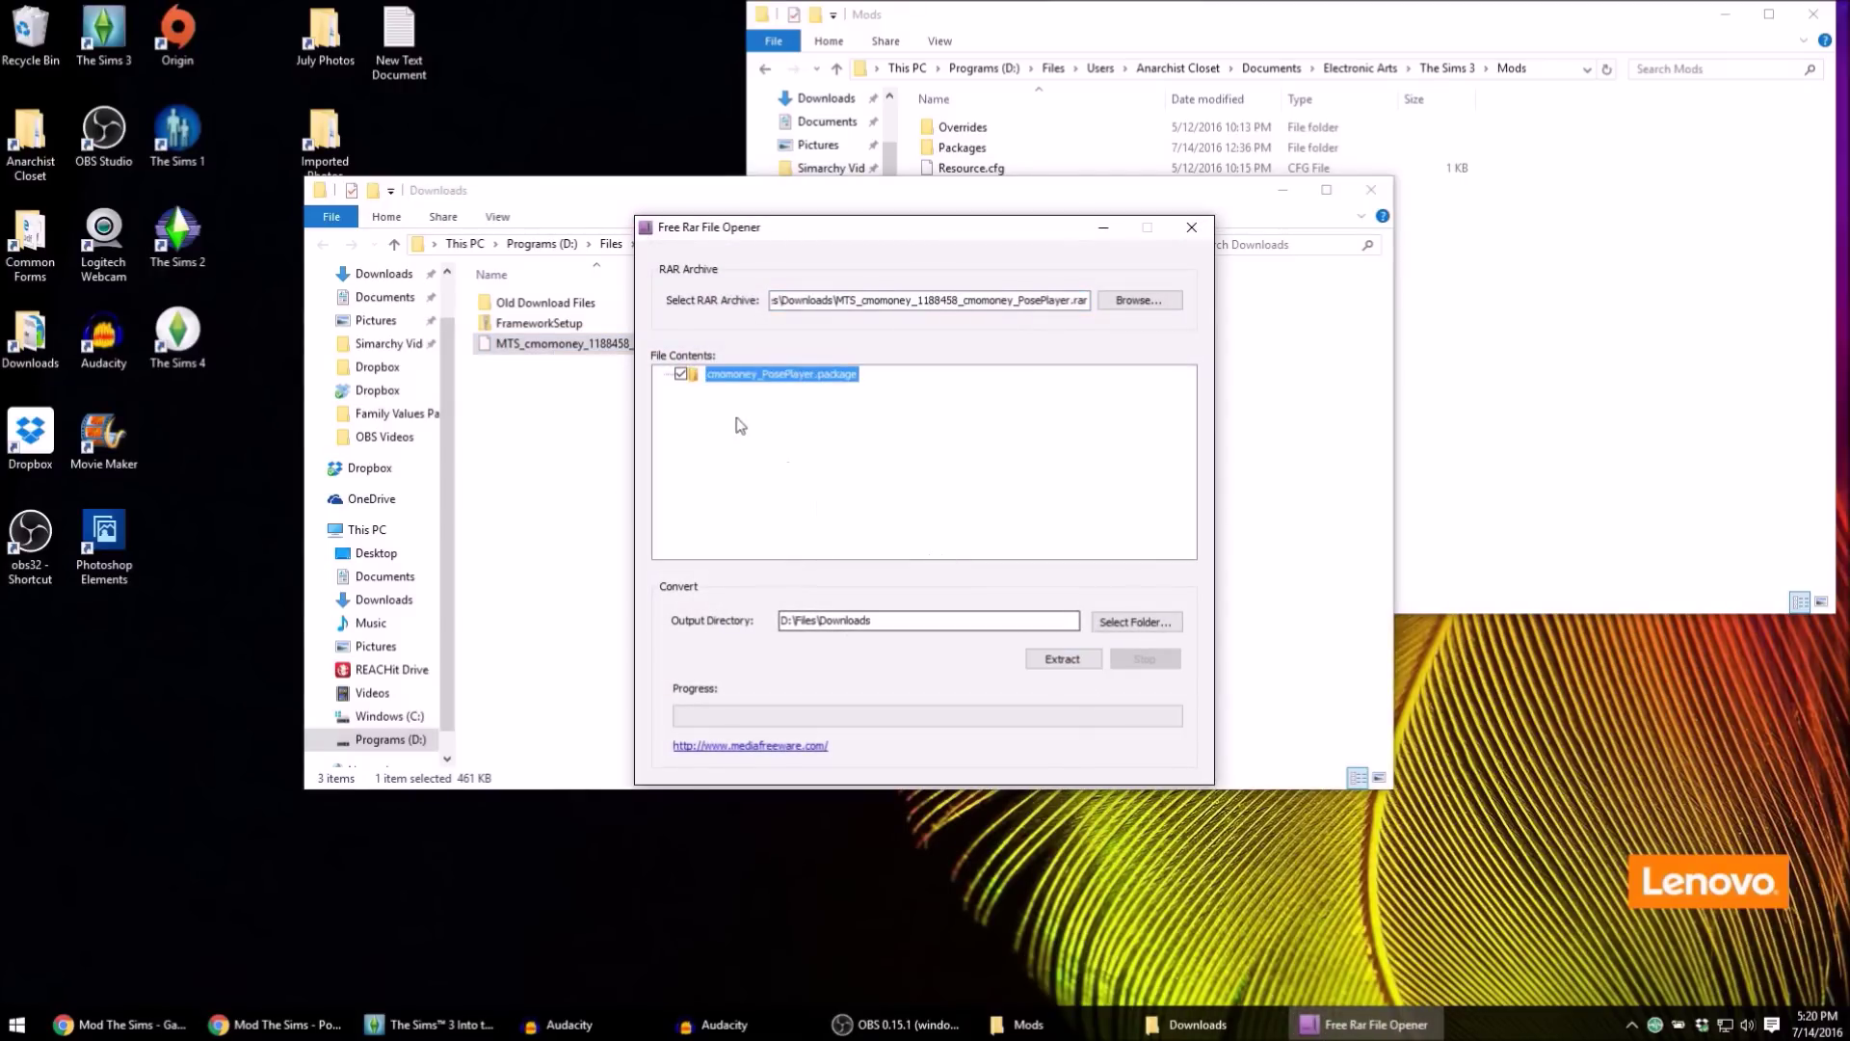
# - Extract cmomoney_PosePlayer.package to D:\Files\Downloads and move the extractor window aside
pyautogui.press('Tab')
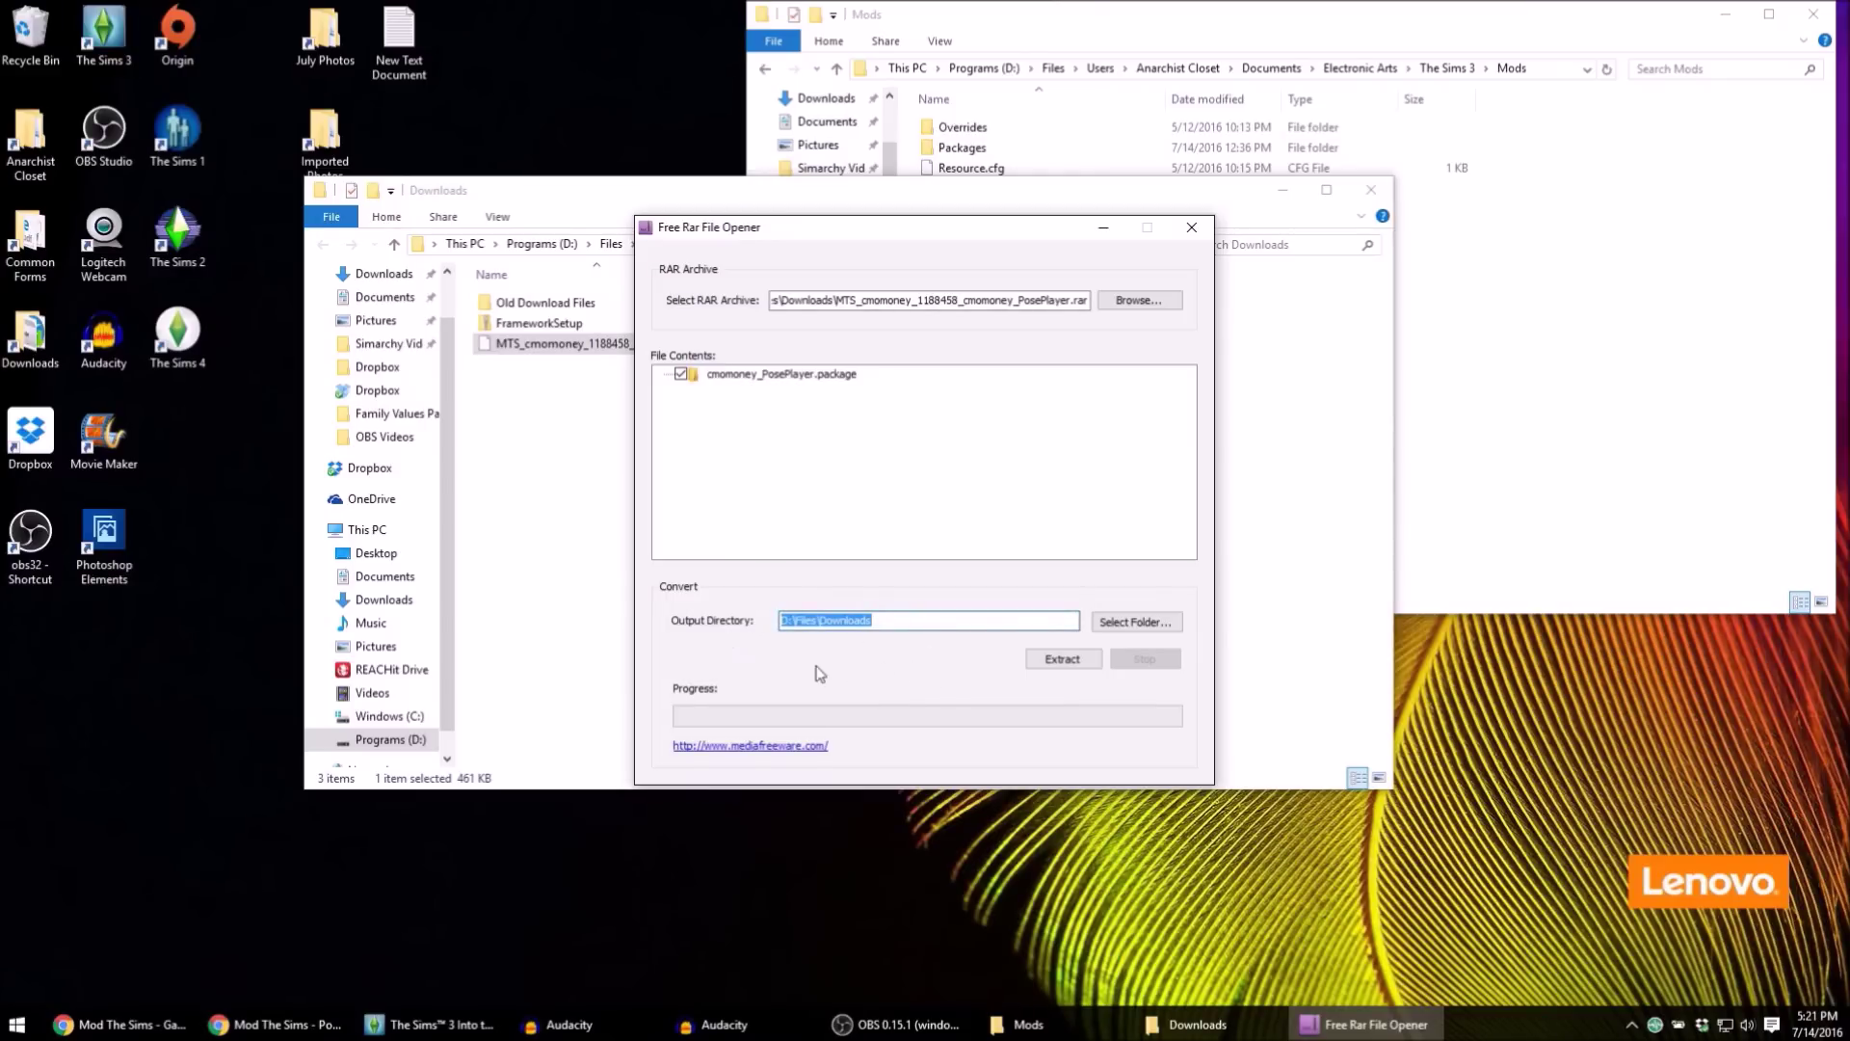
pyautogui.click(1087, 668)
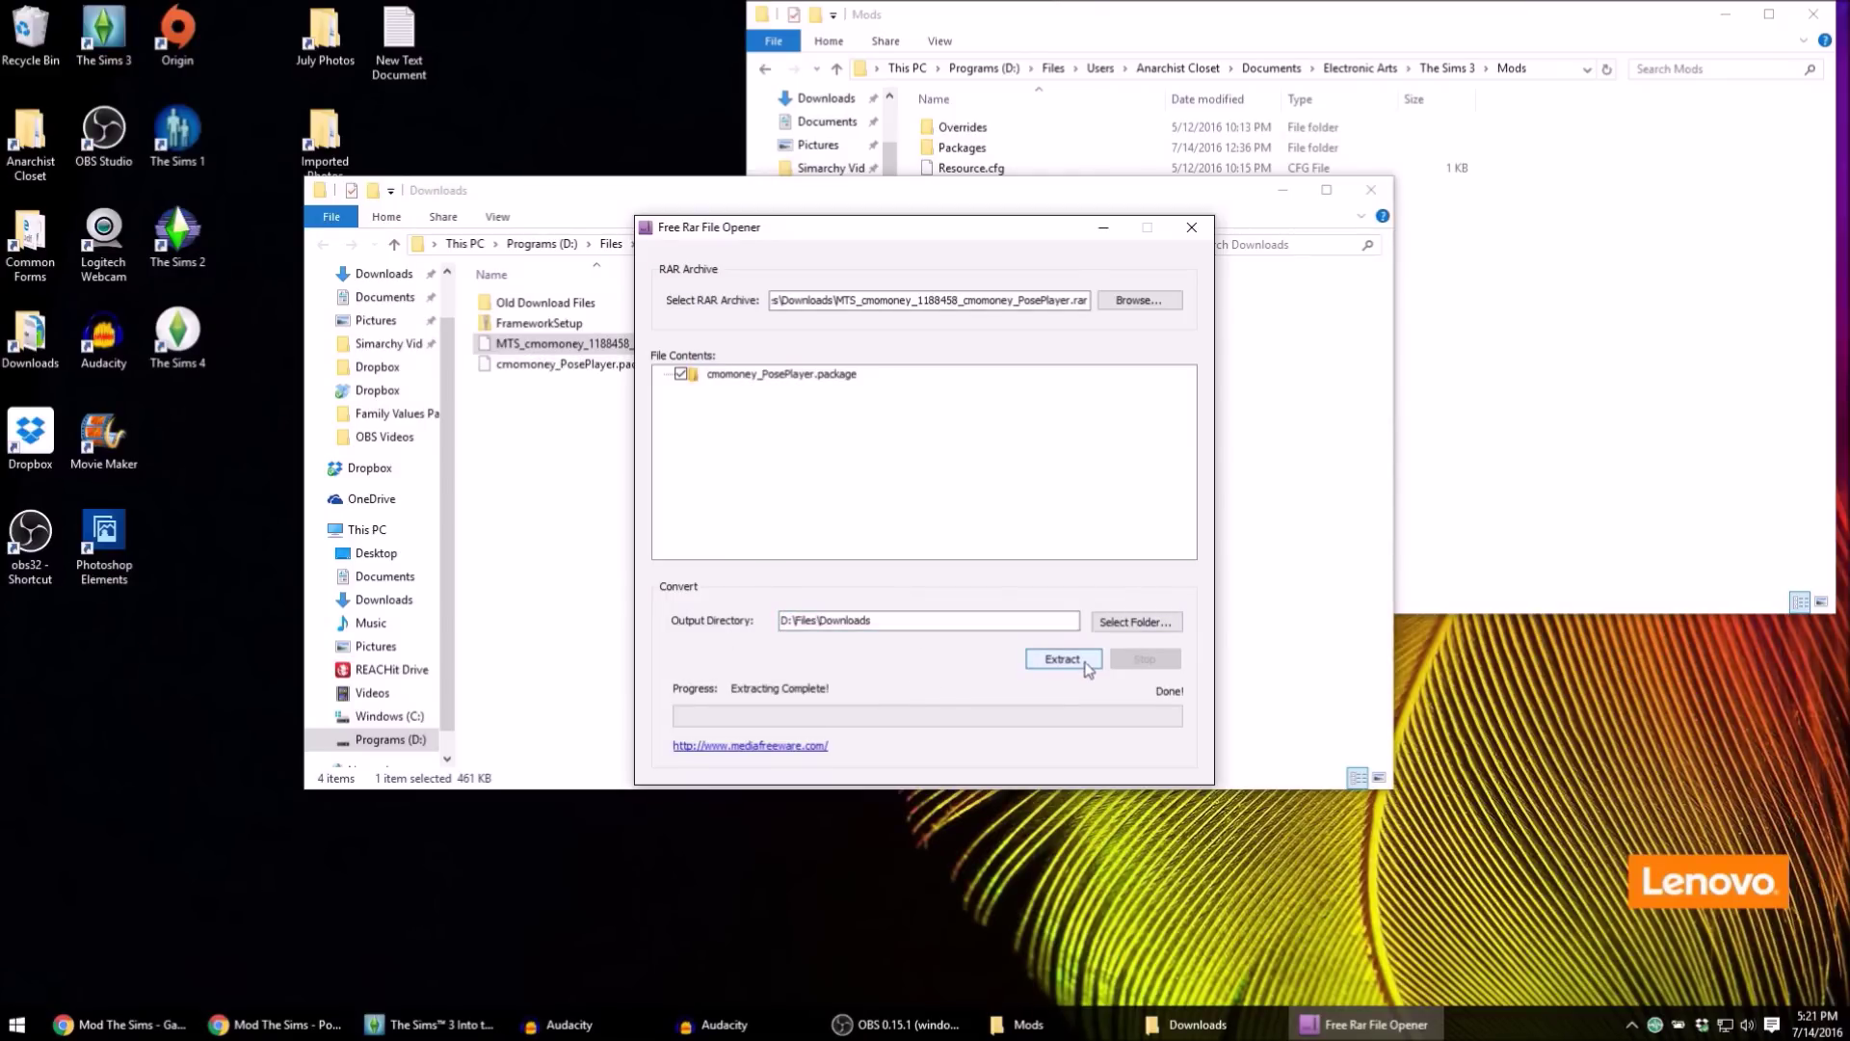
pyautogui.moveTo(779, 246); pyautogui.dragTo(1165, 303)
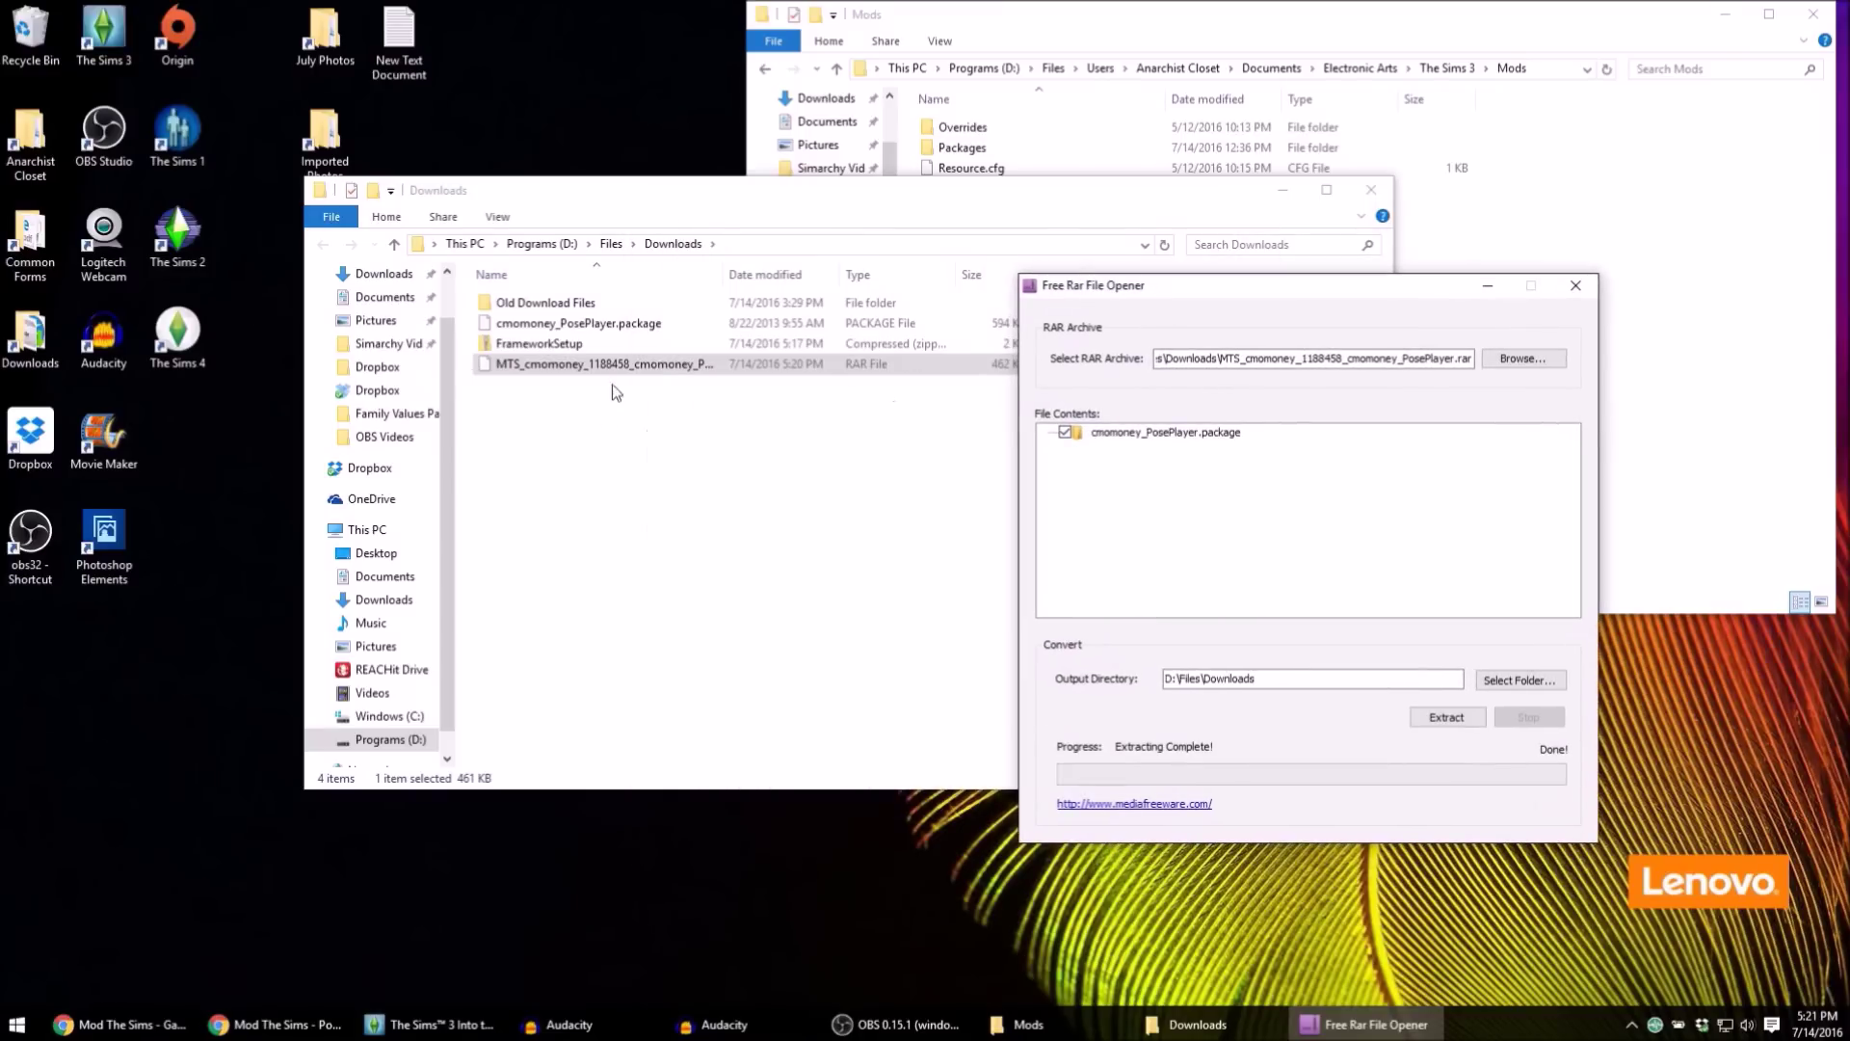
pyautogui.click(569, 328)
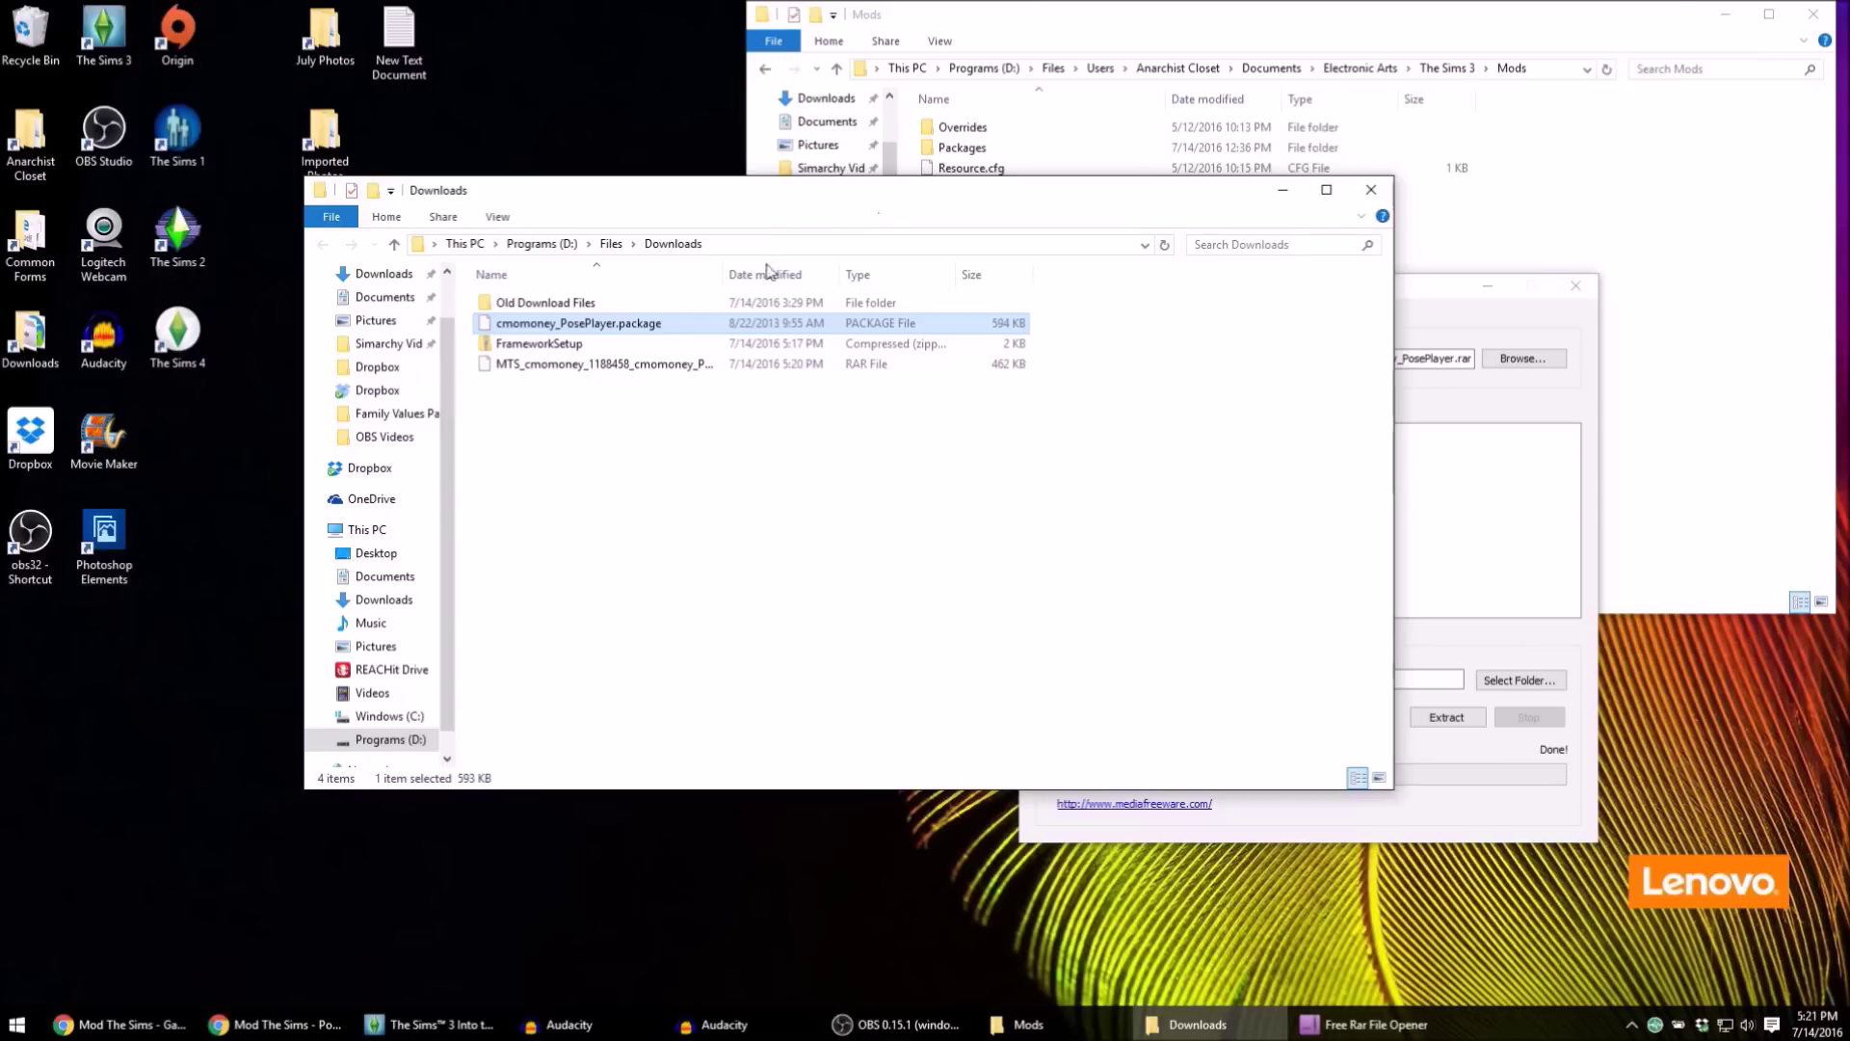
# - Open Mods > Packages and drag cmomoney_PosePlayer.package into it from Downloads
pyautogui.moveTo(807, 202); pyautogui.dragTo(531, 366)
pyautogui.click(1488, 285)
pyautogui.moveTo(1110, 26); pyautogui.dragTo(942, 128)
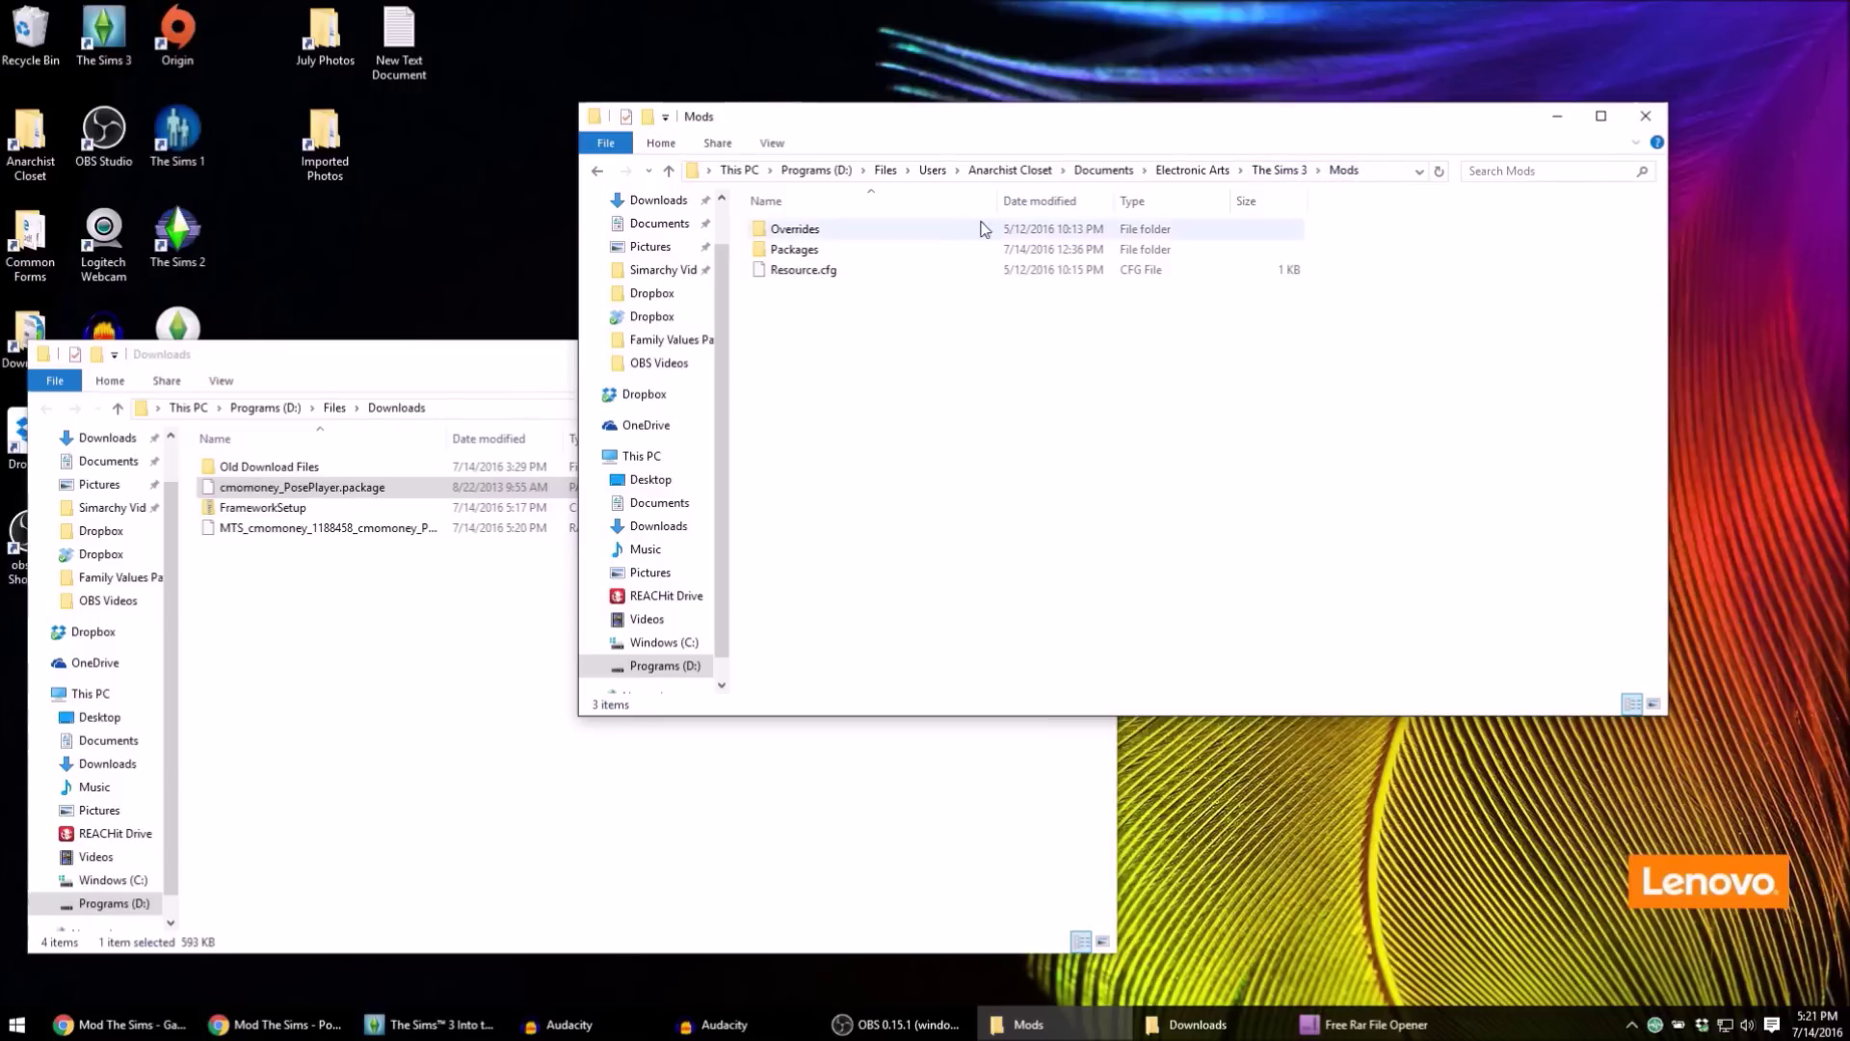
pyautogui.doubleClick(796, 249)
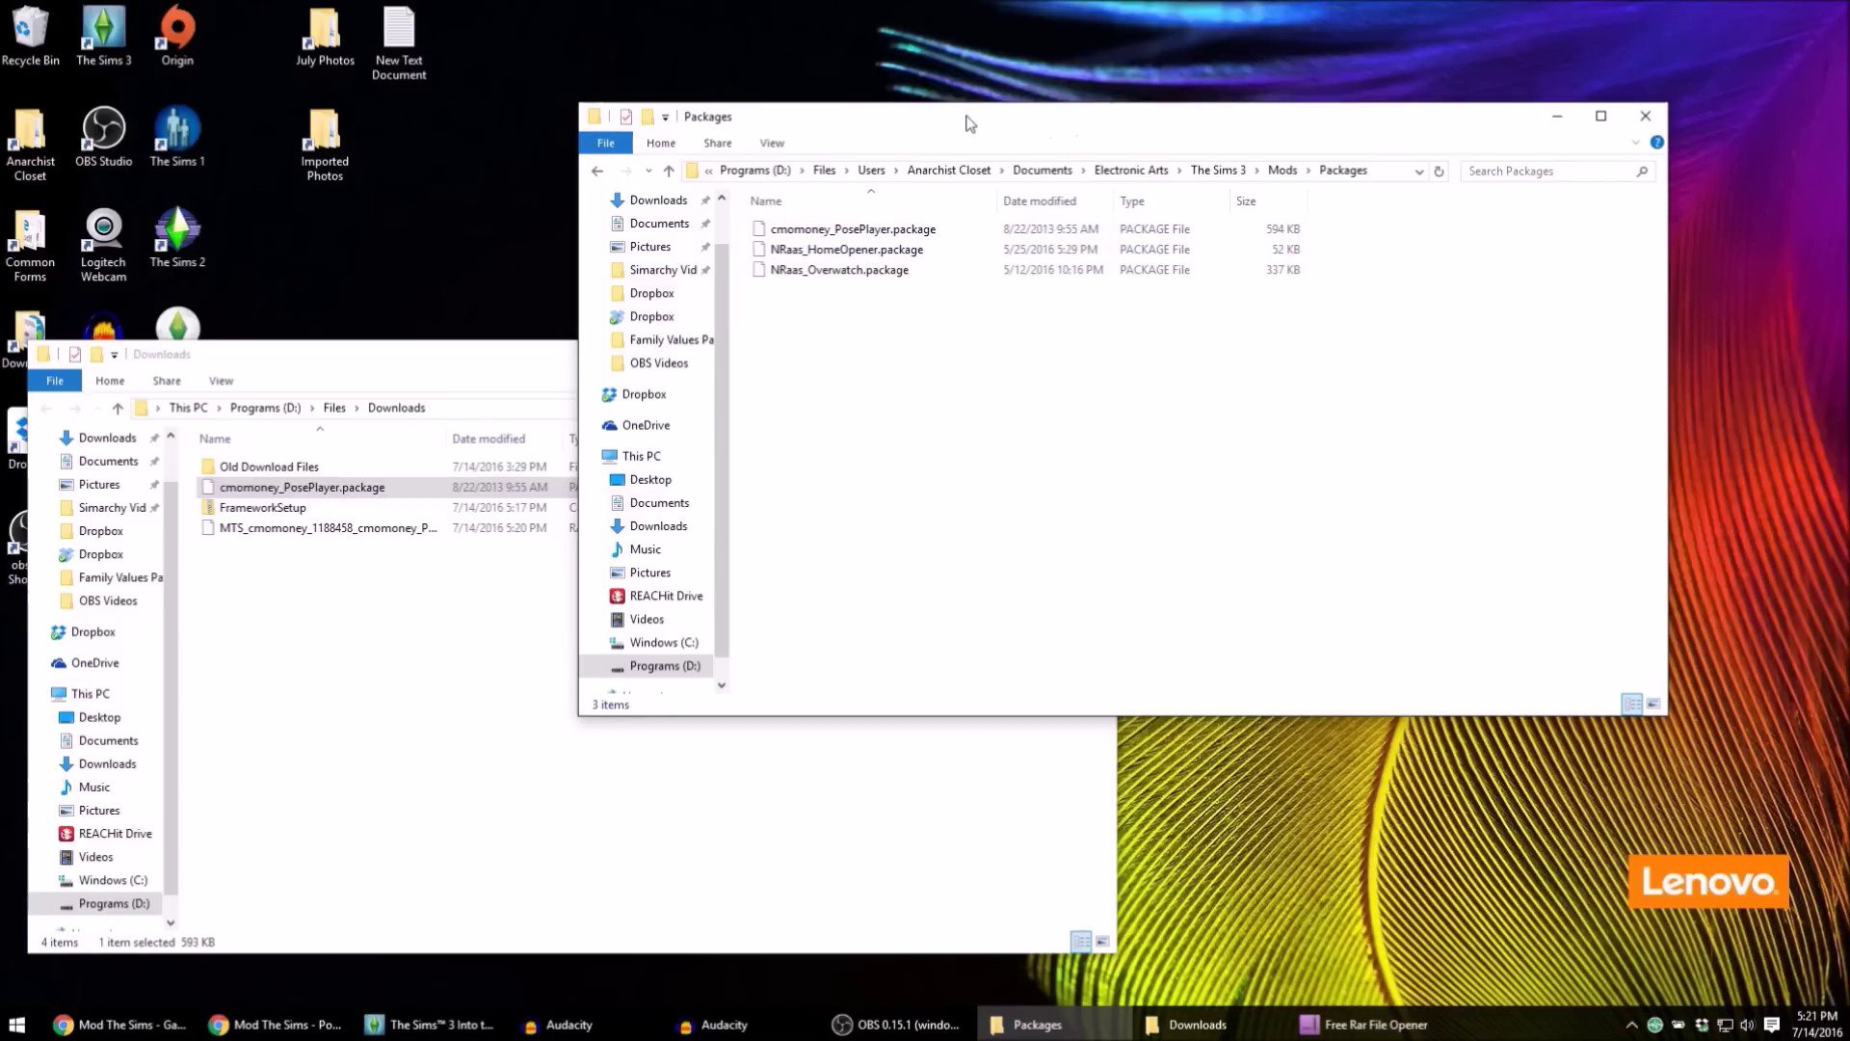
pyautogui.moveTo(1041, 144); pyautogui.dragTo(1287, 144)
pyautogui.moveTo(489, 371); pyautogui.dragTo(528, 334)
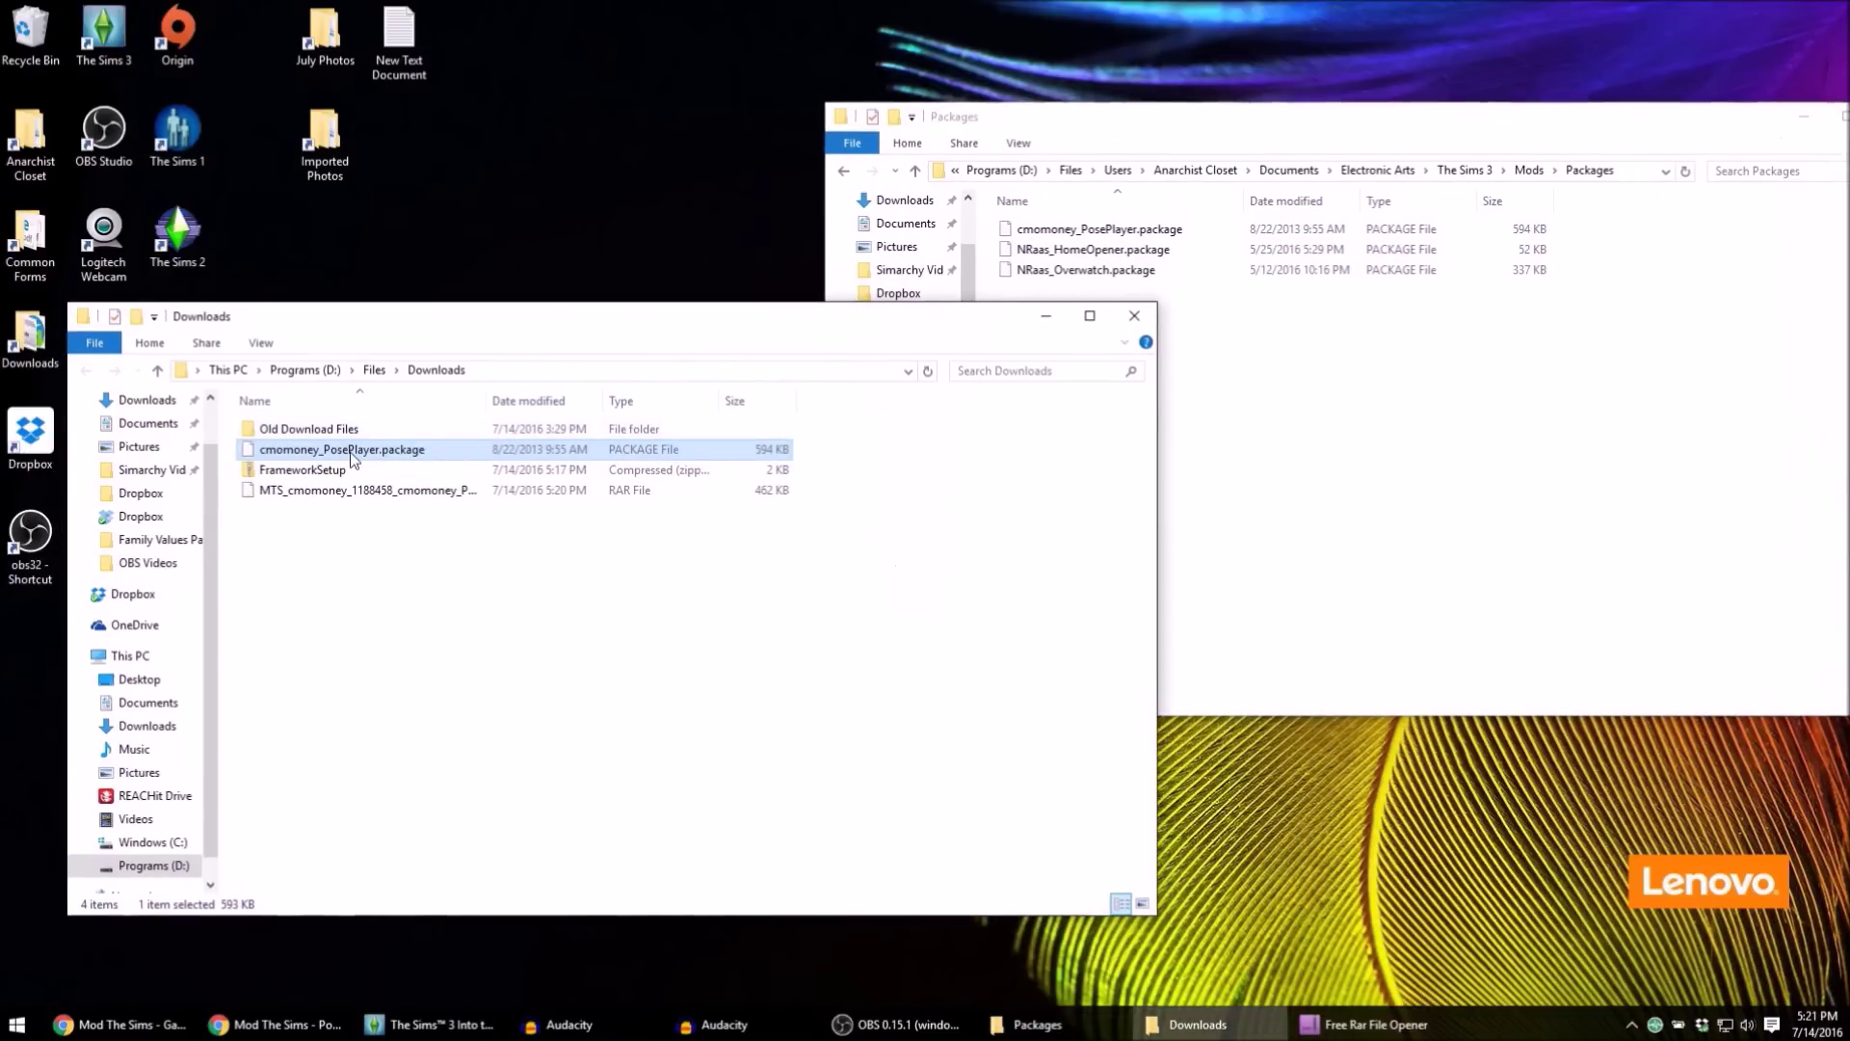
pyautogui.moveTo(333, 459); pyautogui.dragTo(446, 466)
# - Close the Downloads window, go back to Mods, and close the Mods window
pyautogui.click(1142, 237)
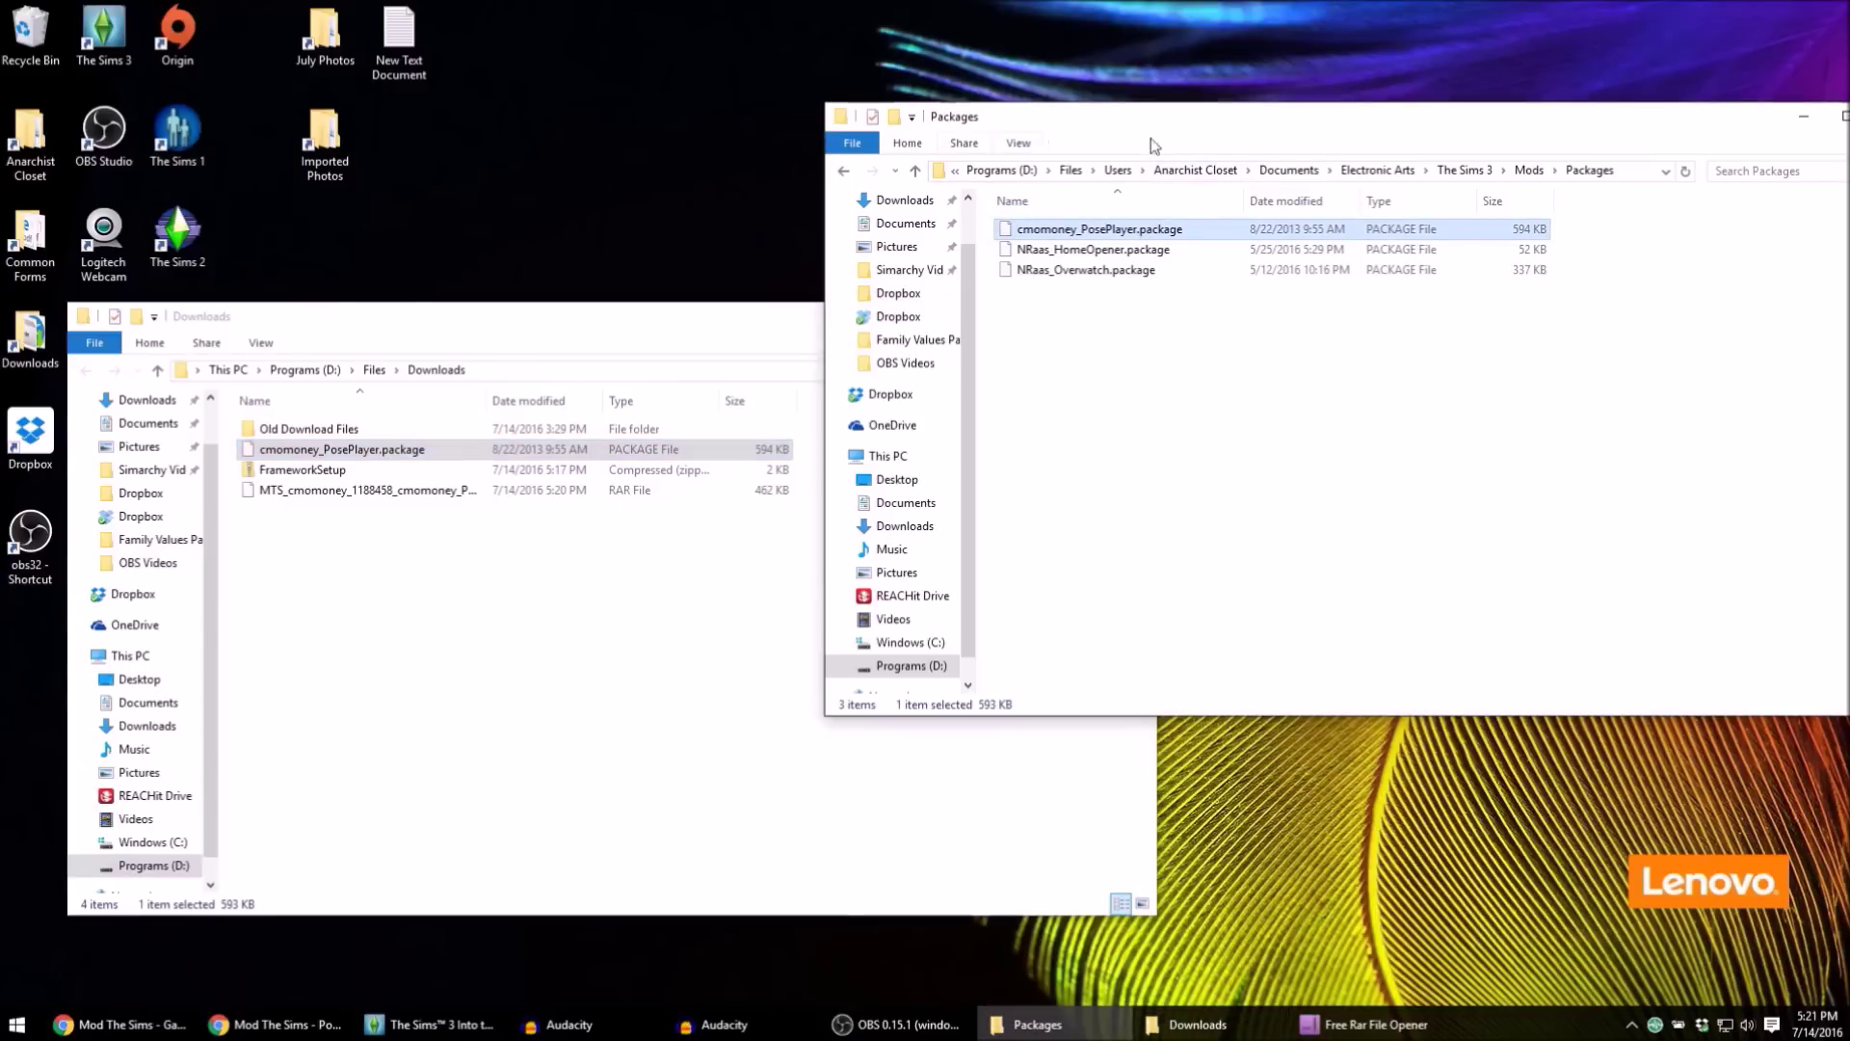
pyautogui.moveTo(1193, 136); pyautogui.dragTo(837, 175)
pyautogui.click(435, 634)
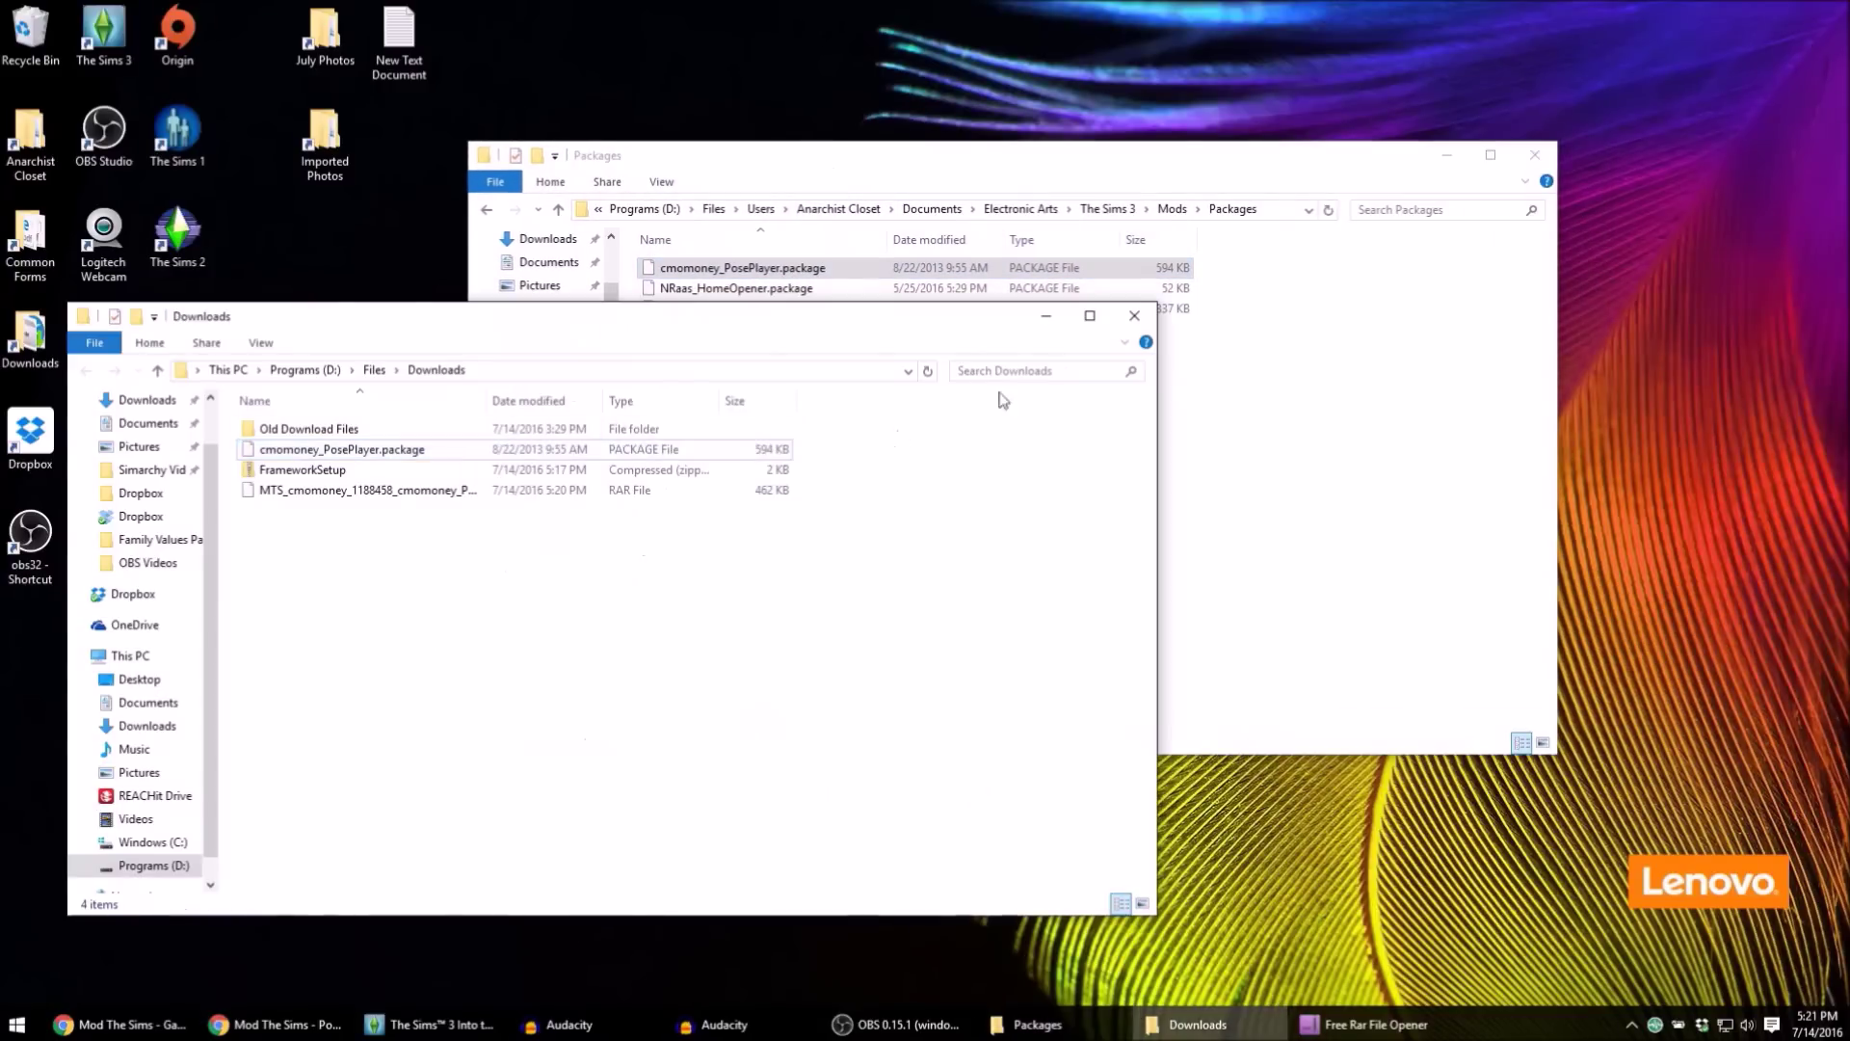
pyautogui.click(1135, 314)
pyautogui.click(776, 295)
pyautogui.click(777, 307)
pyautogui.moveTo(743, 382); pyautogui.dragTo(749, 283)
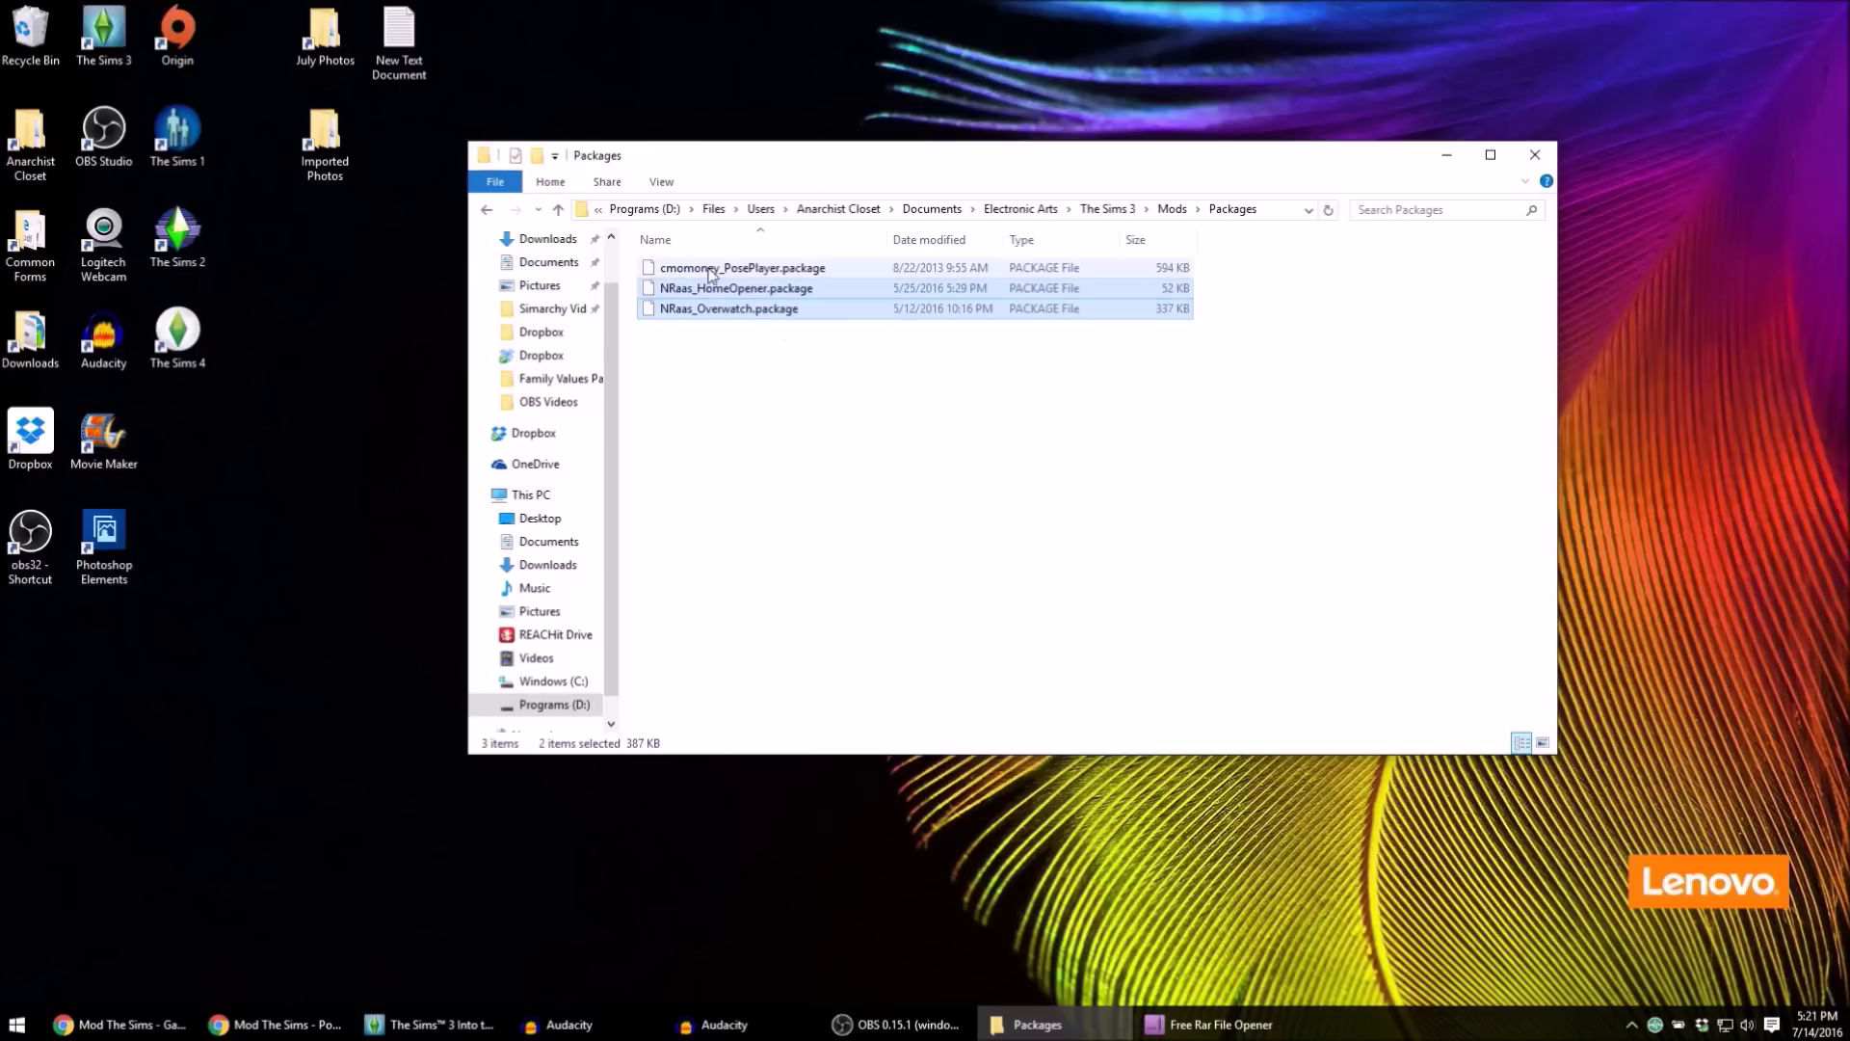
pyautogui.click(488, 211)
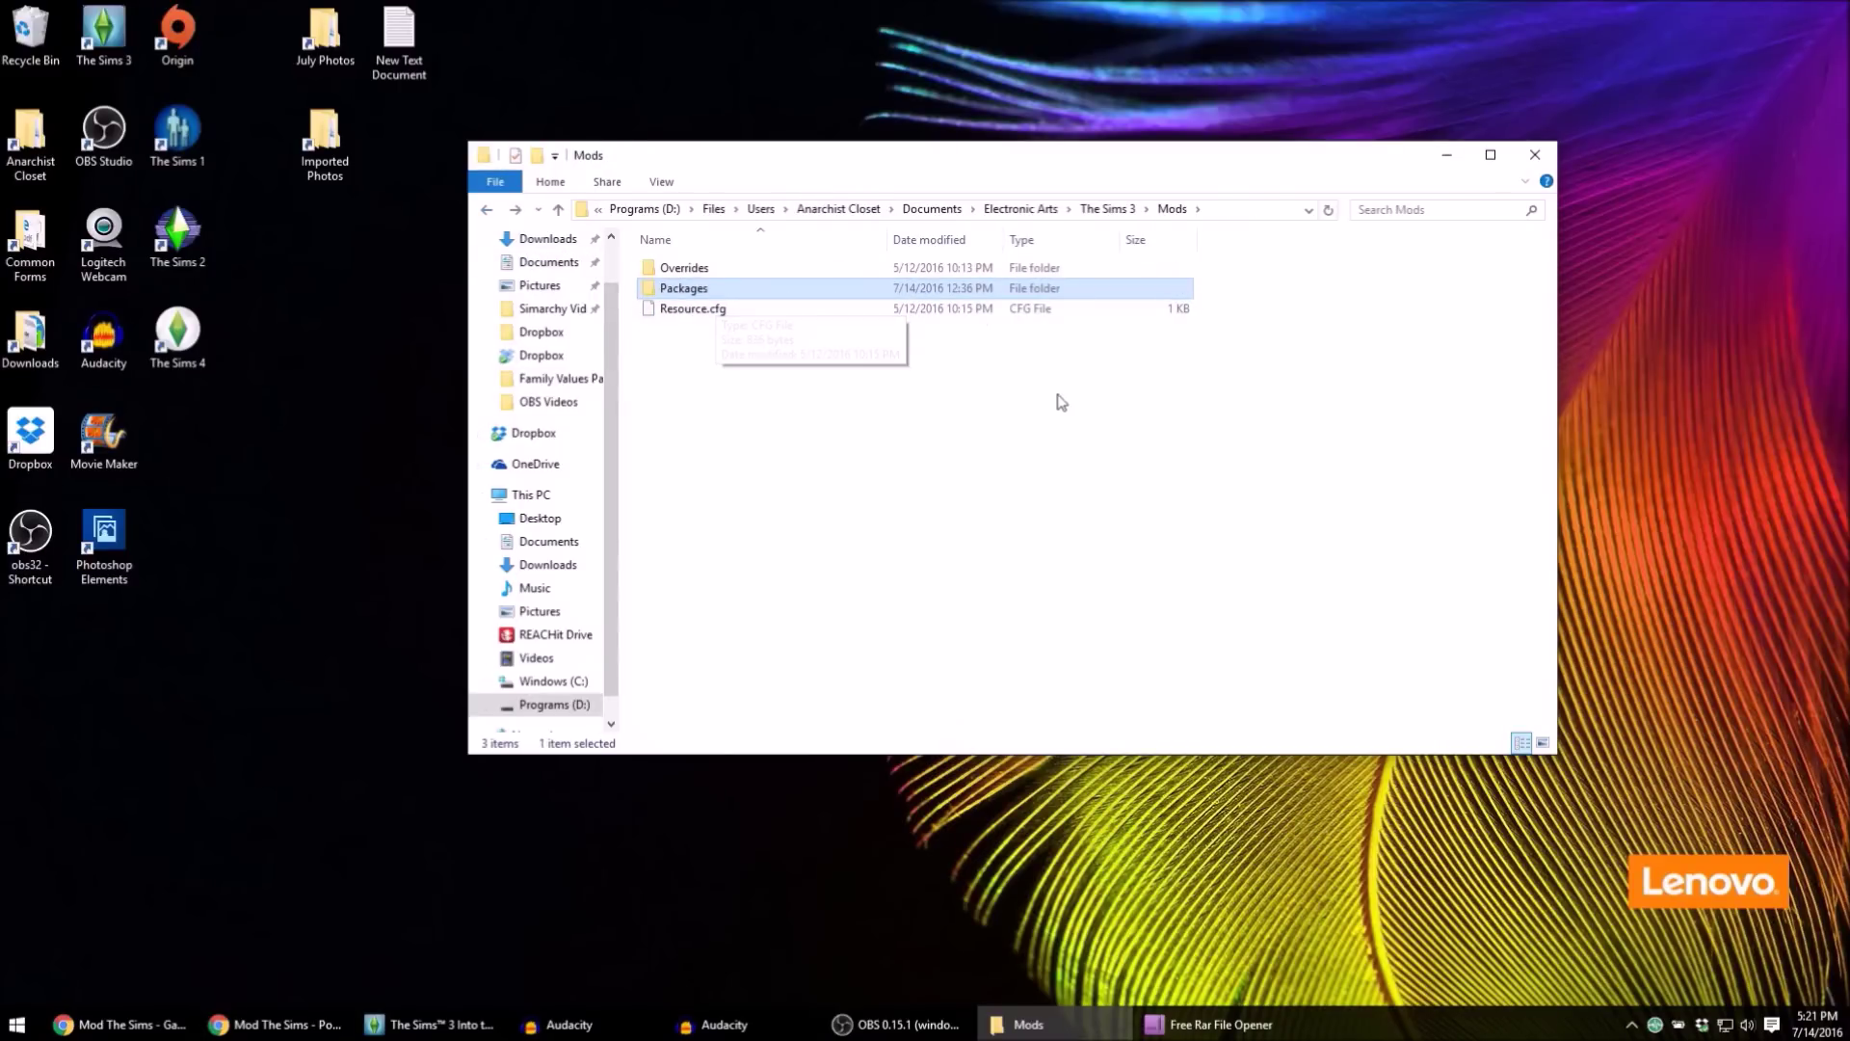
pyautogui.click(1538, 158)
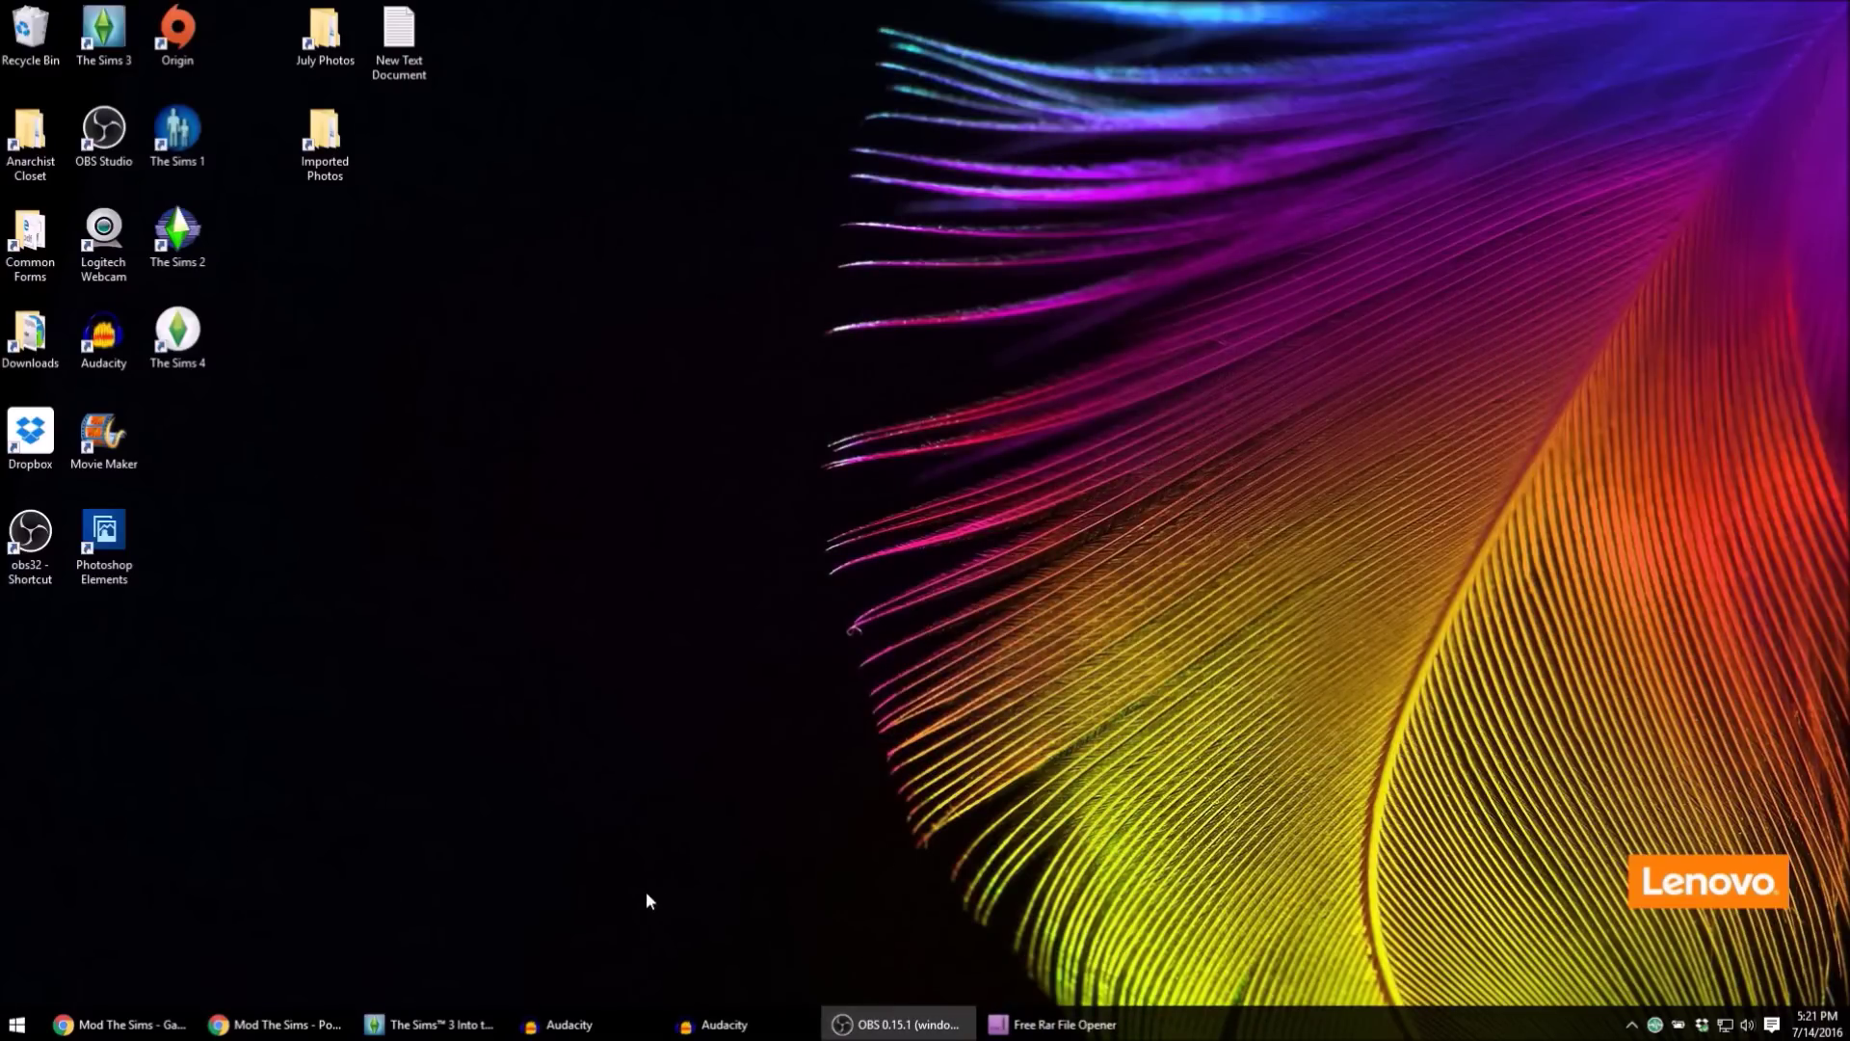
# - Switch back to The Sims 3 and rotate and zoom the camera around the Sim on the lawn
pyautogui.click(463, 1026)
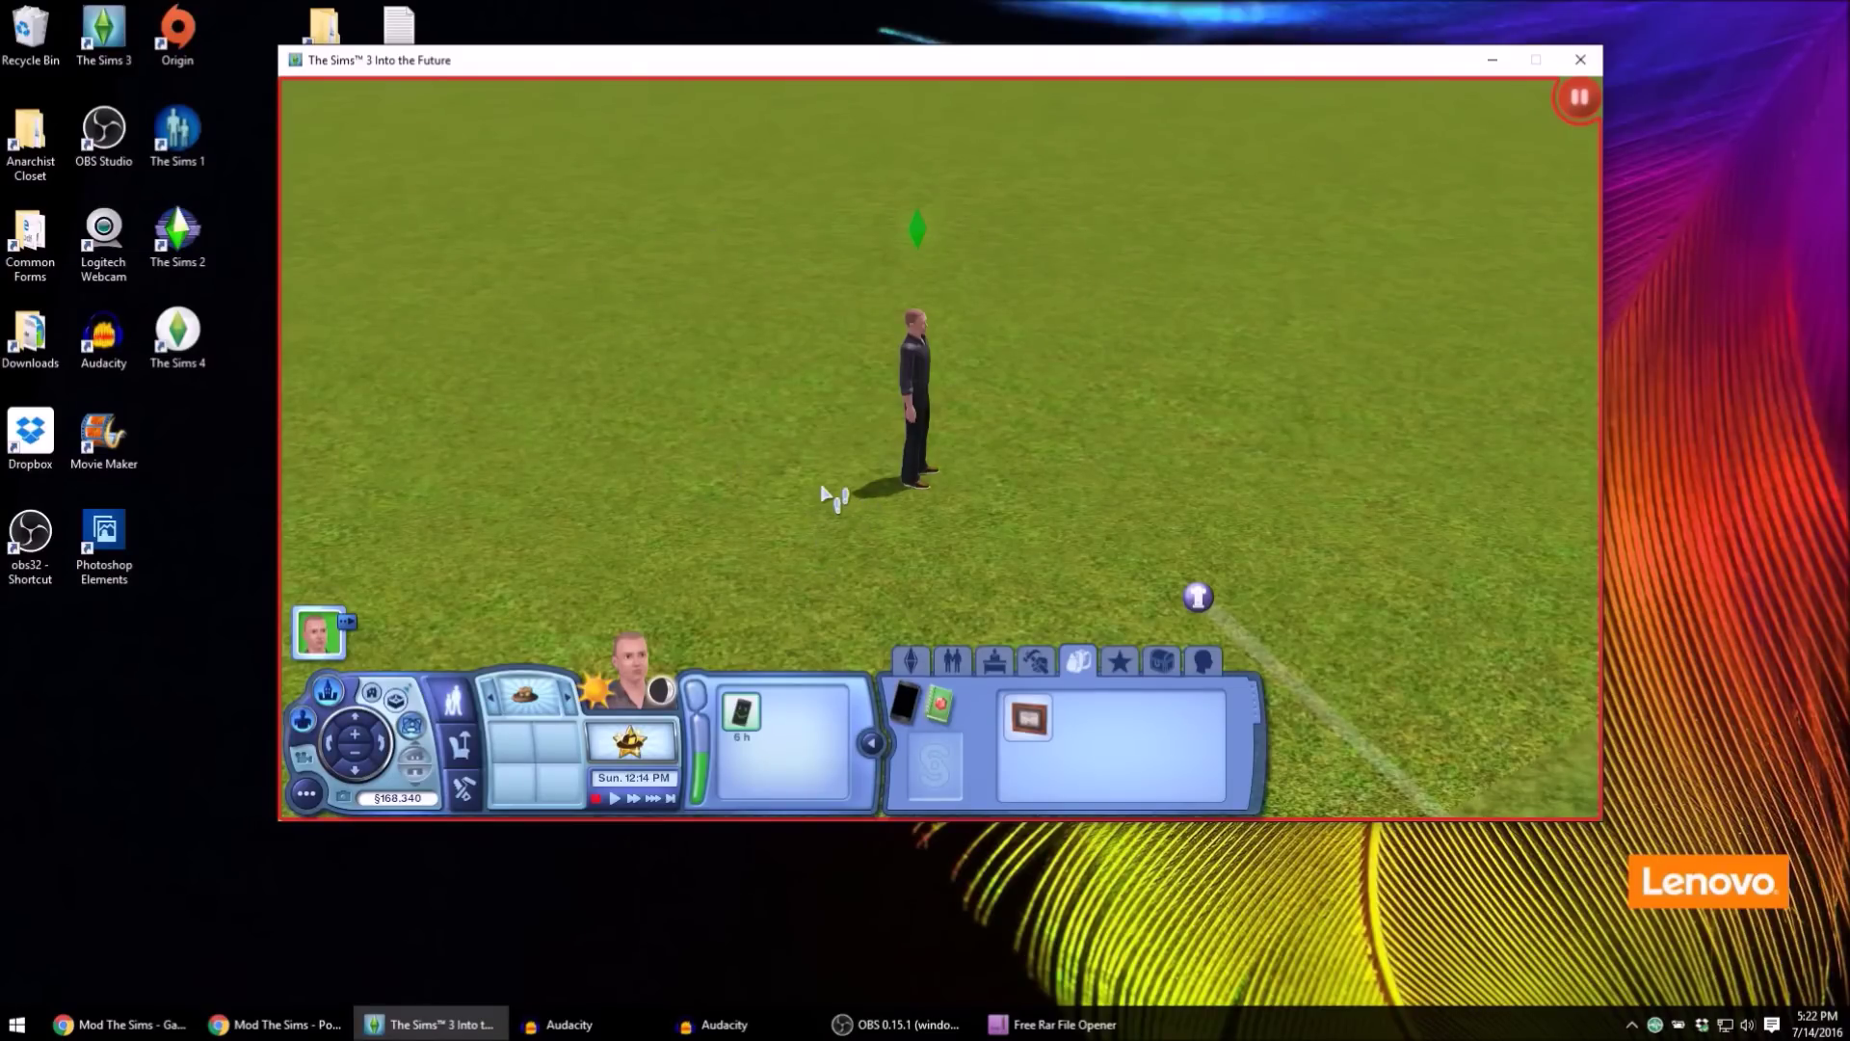
pyautogui.scroll(3, 1037, 517)
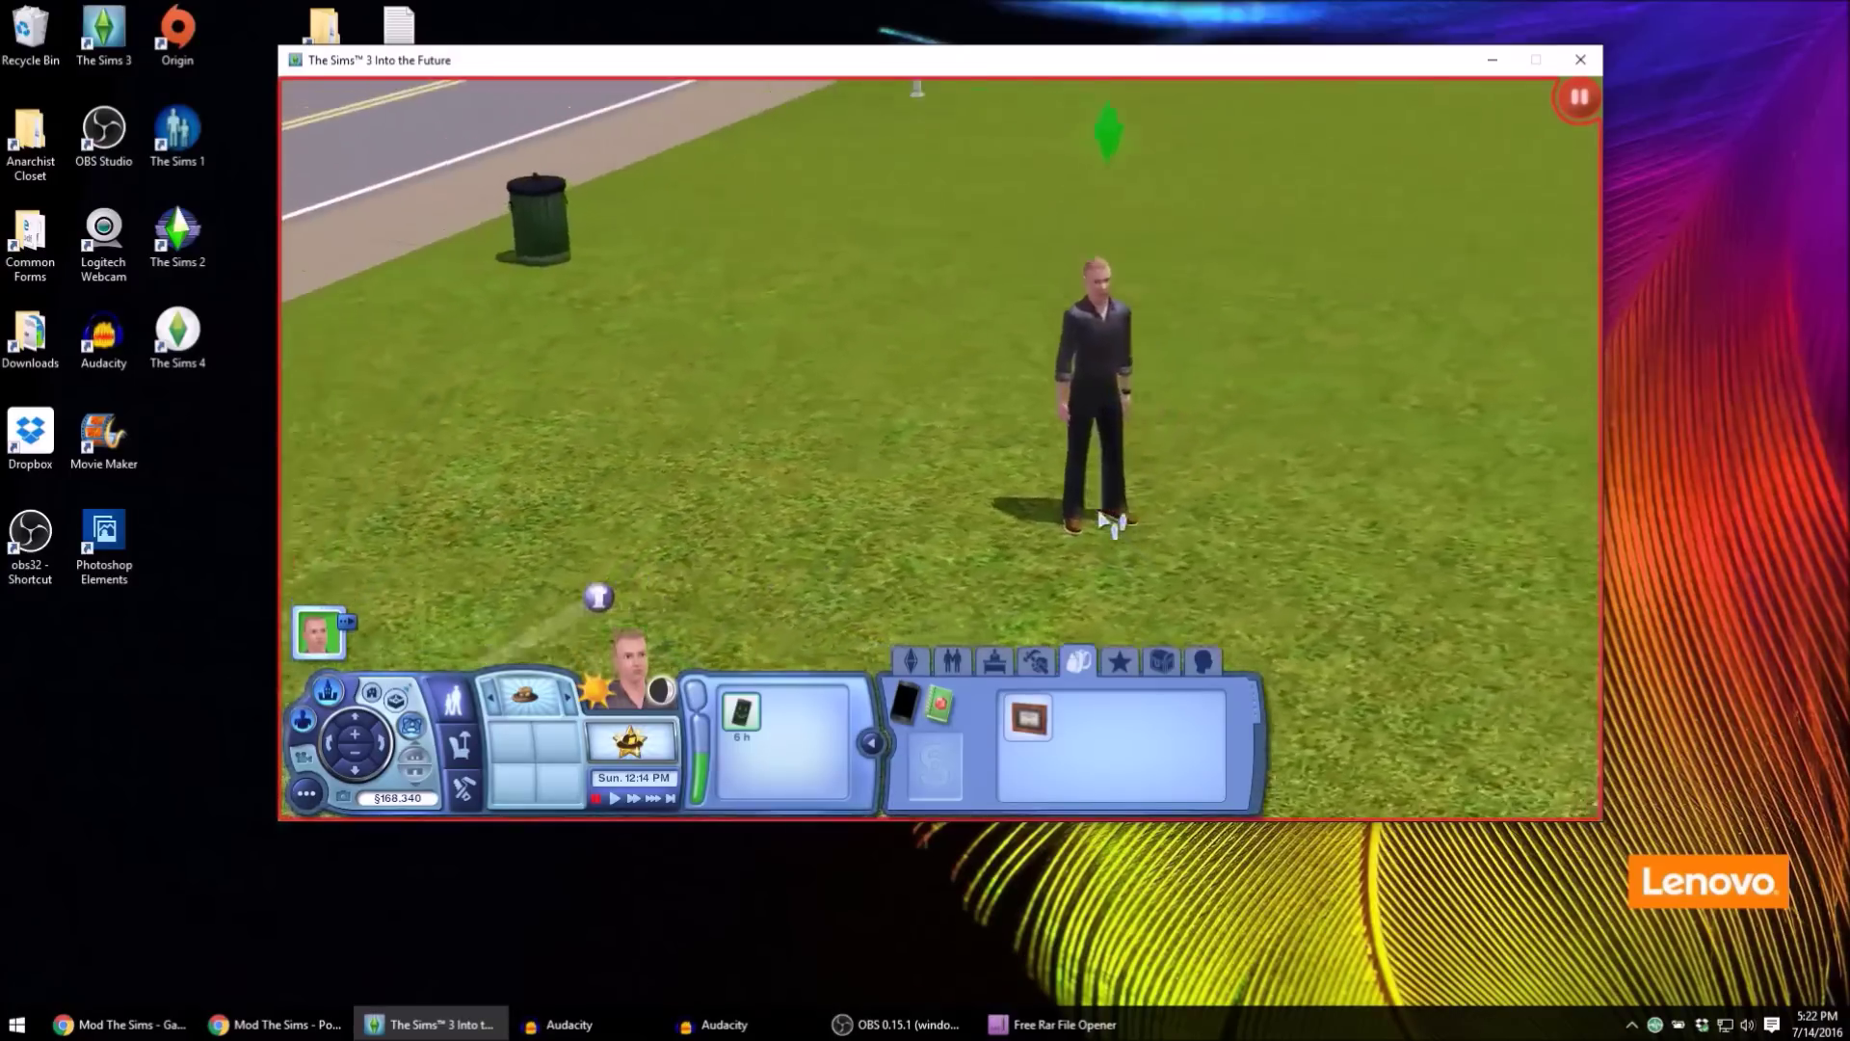
pyautogui.press('q')
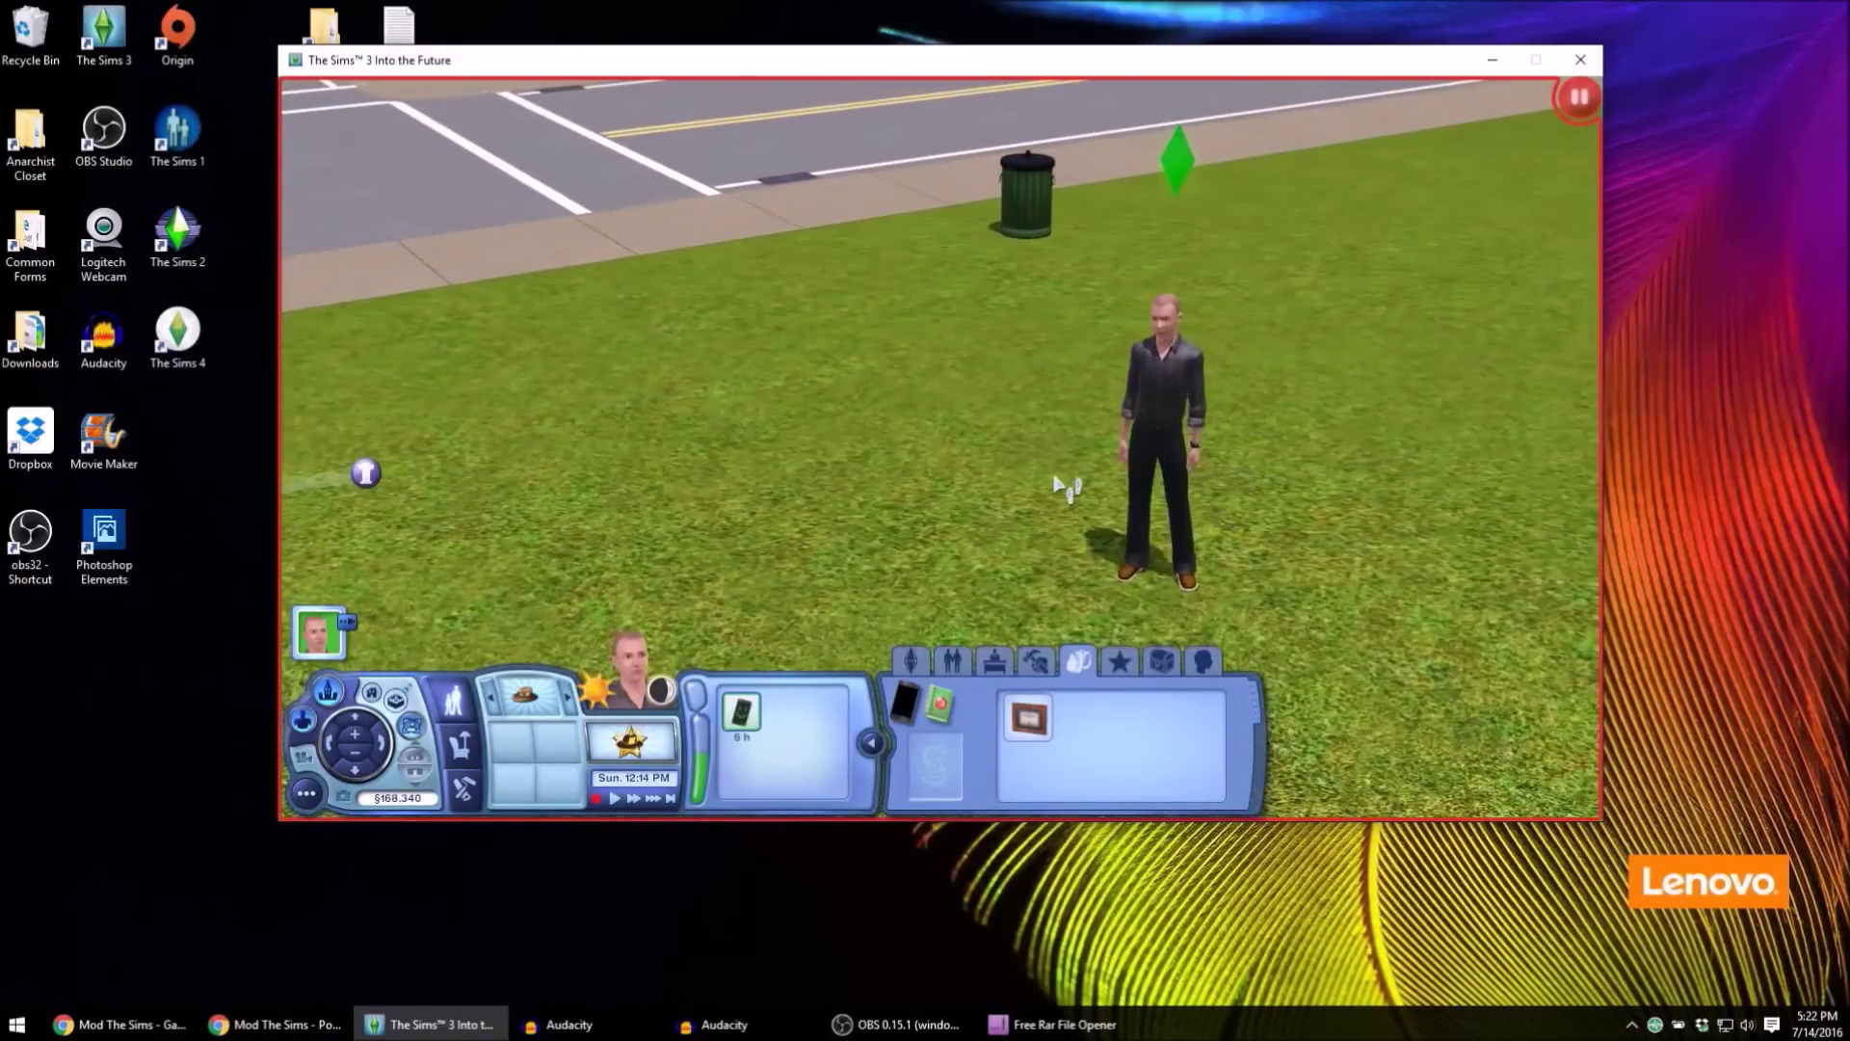
pyautogui.press('q')
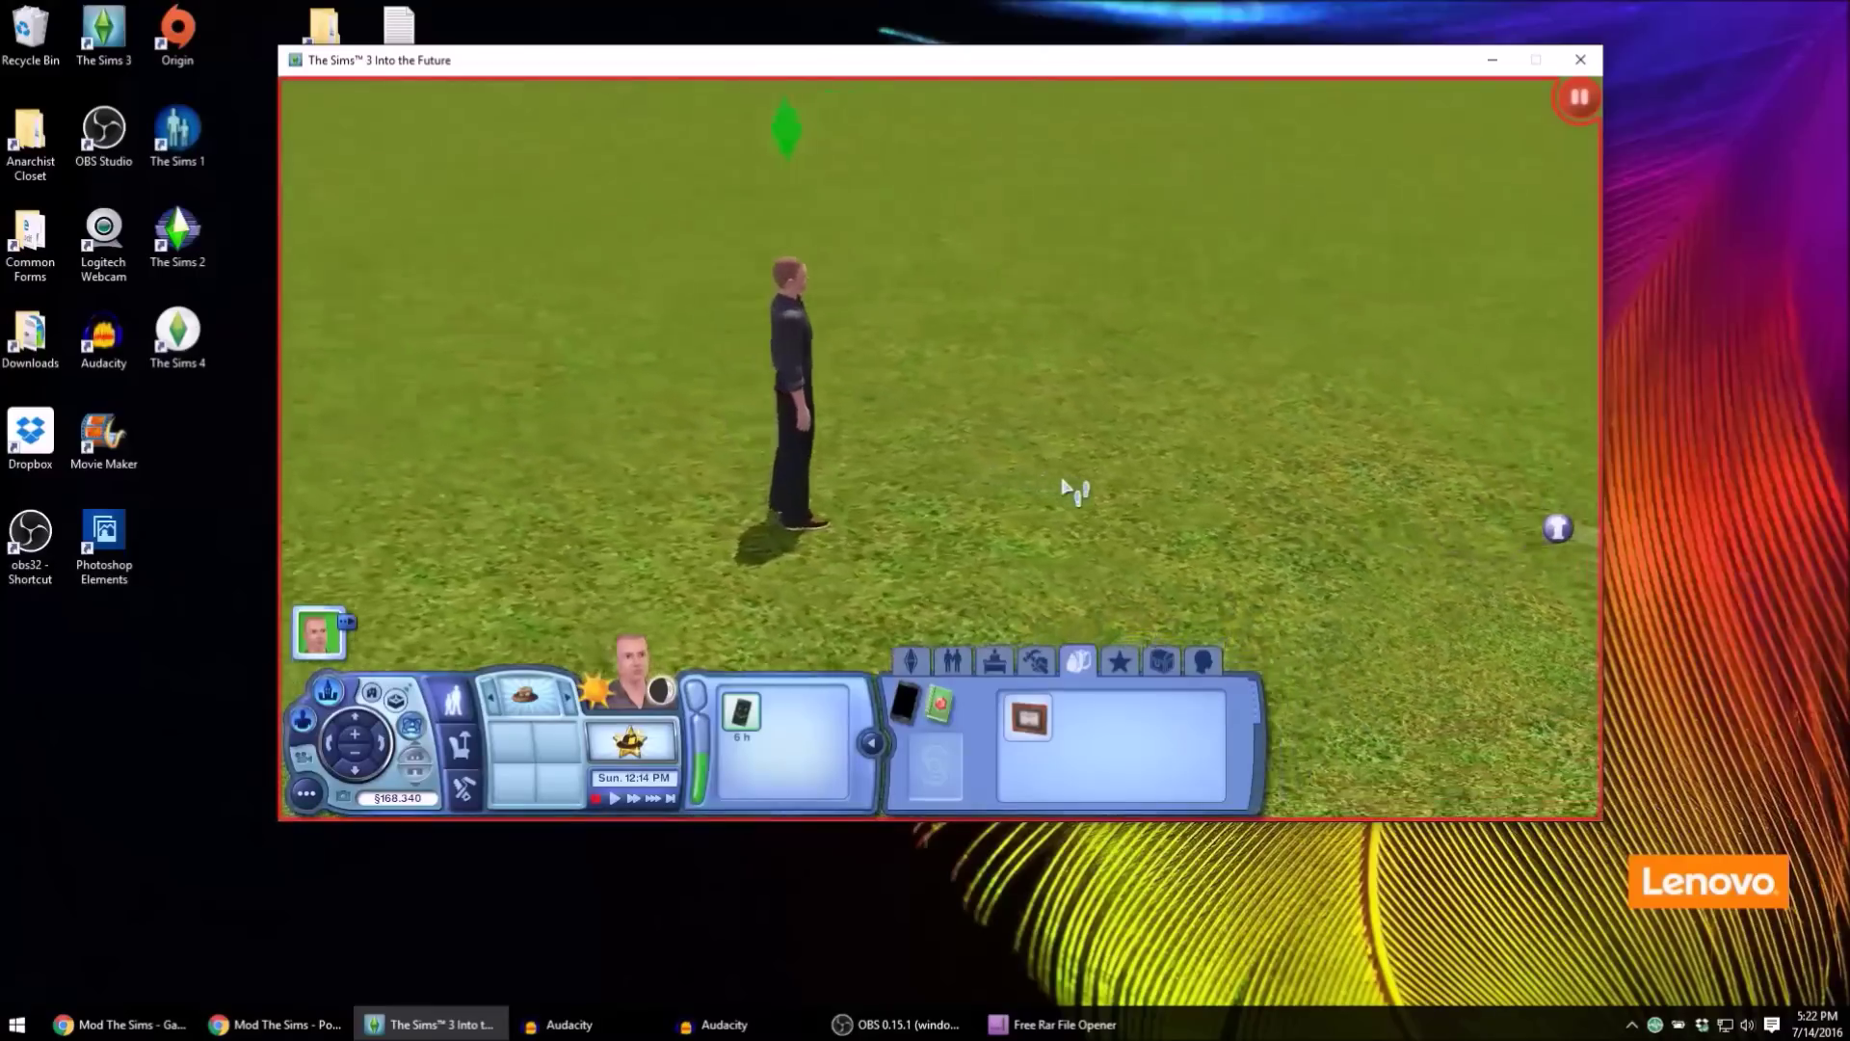
pyautogui.press('e')
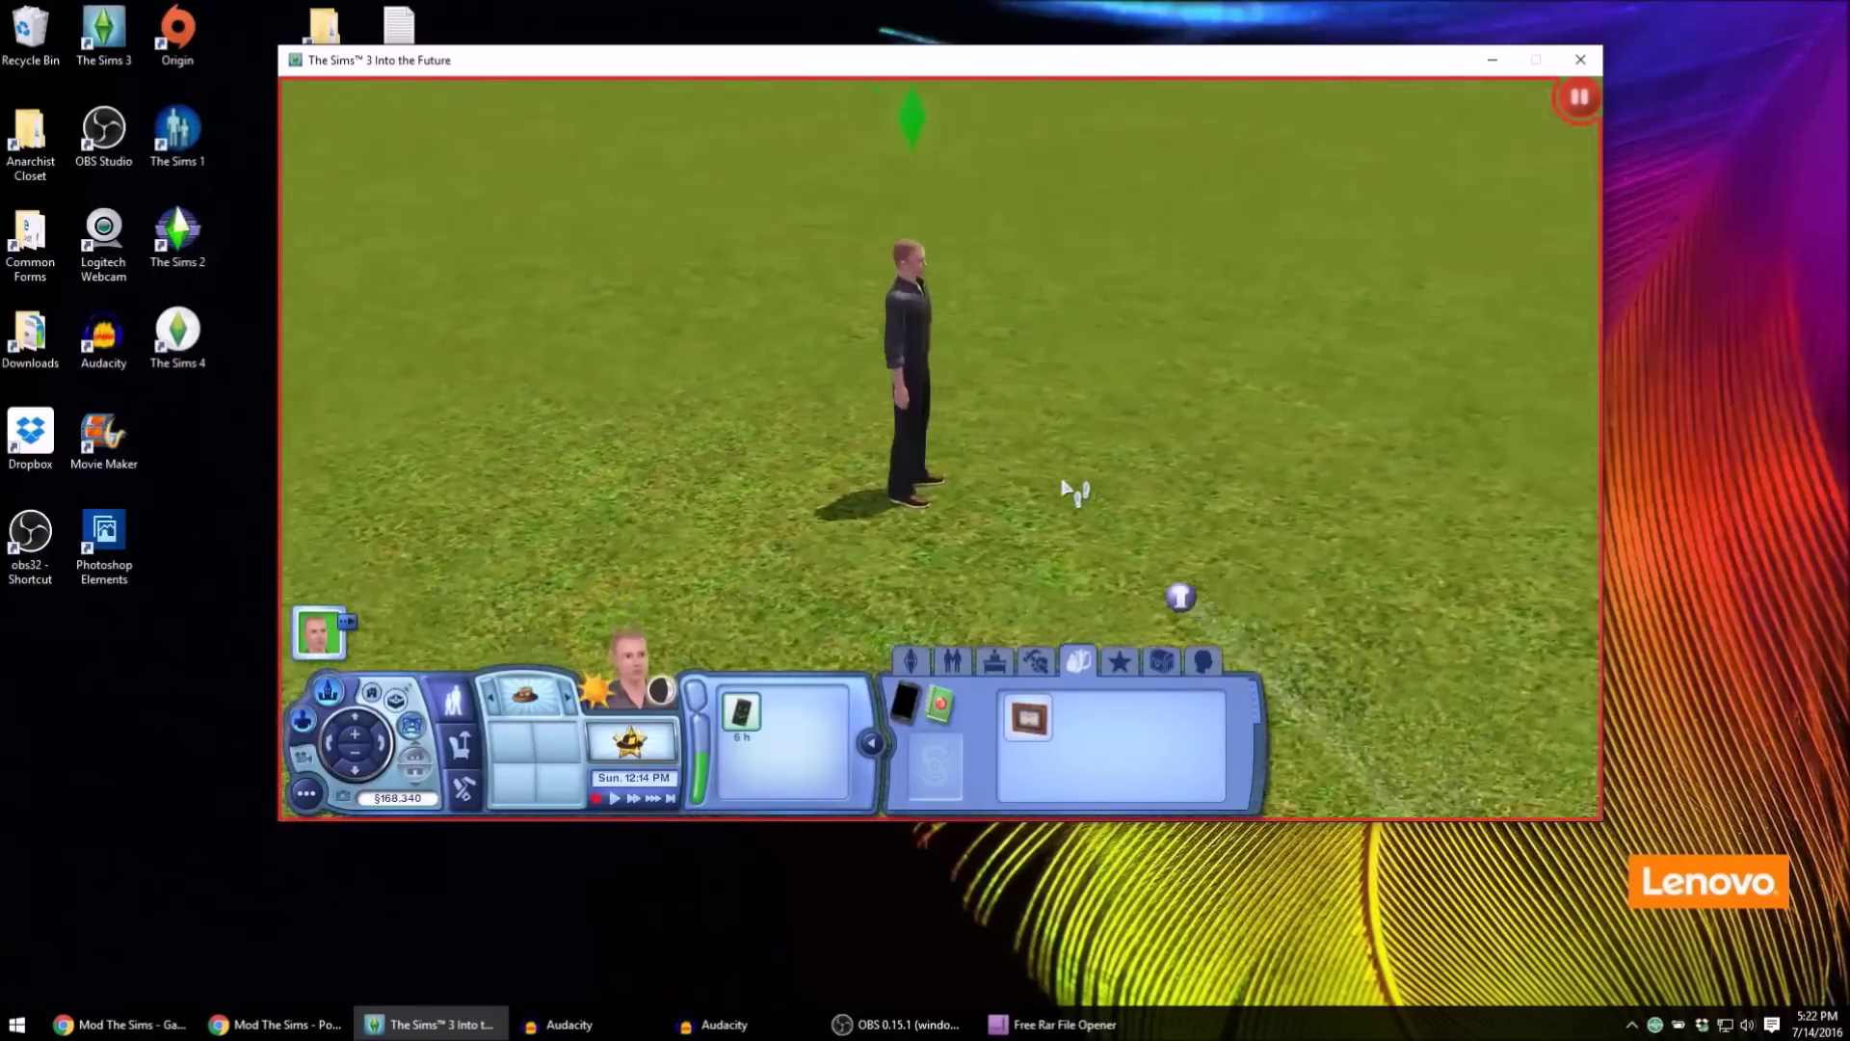
pyautogui.press('q')
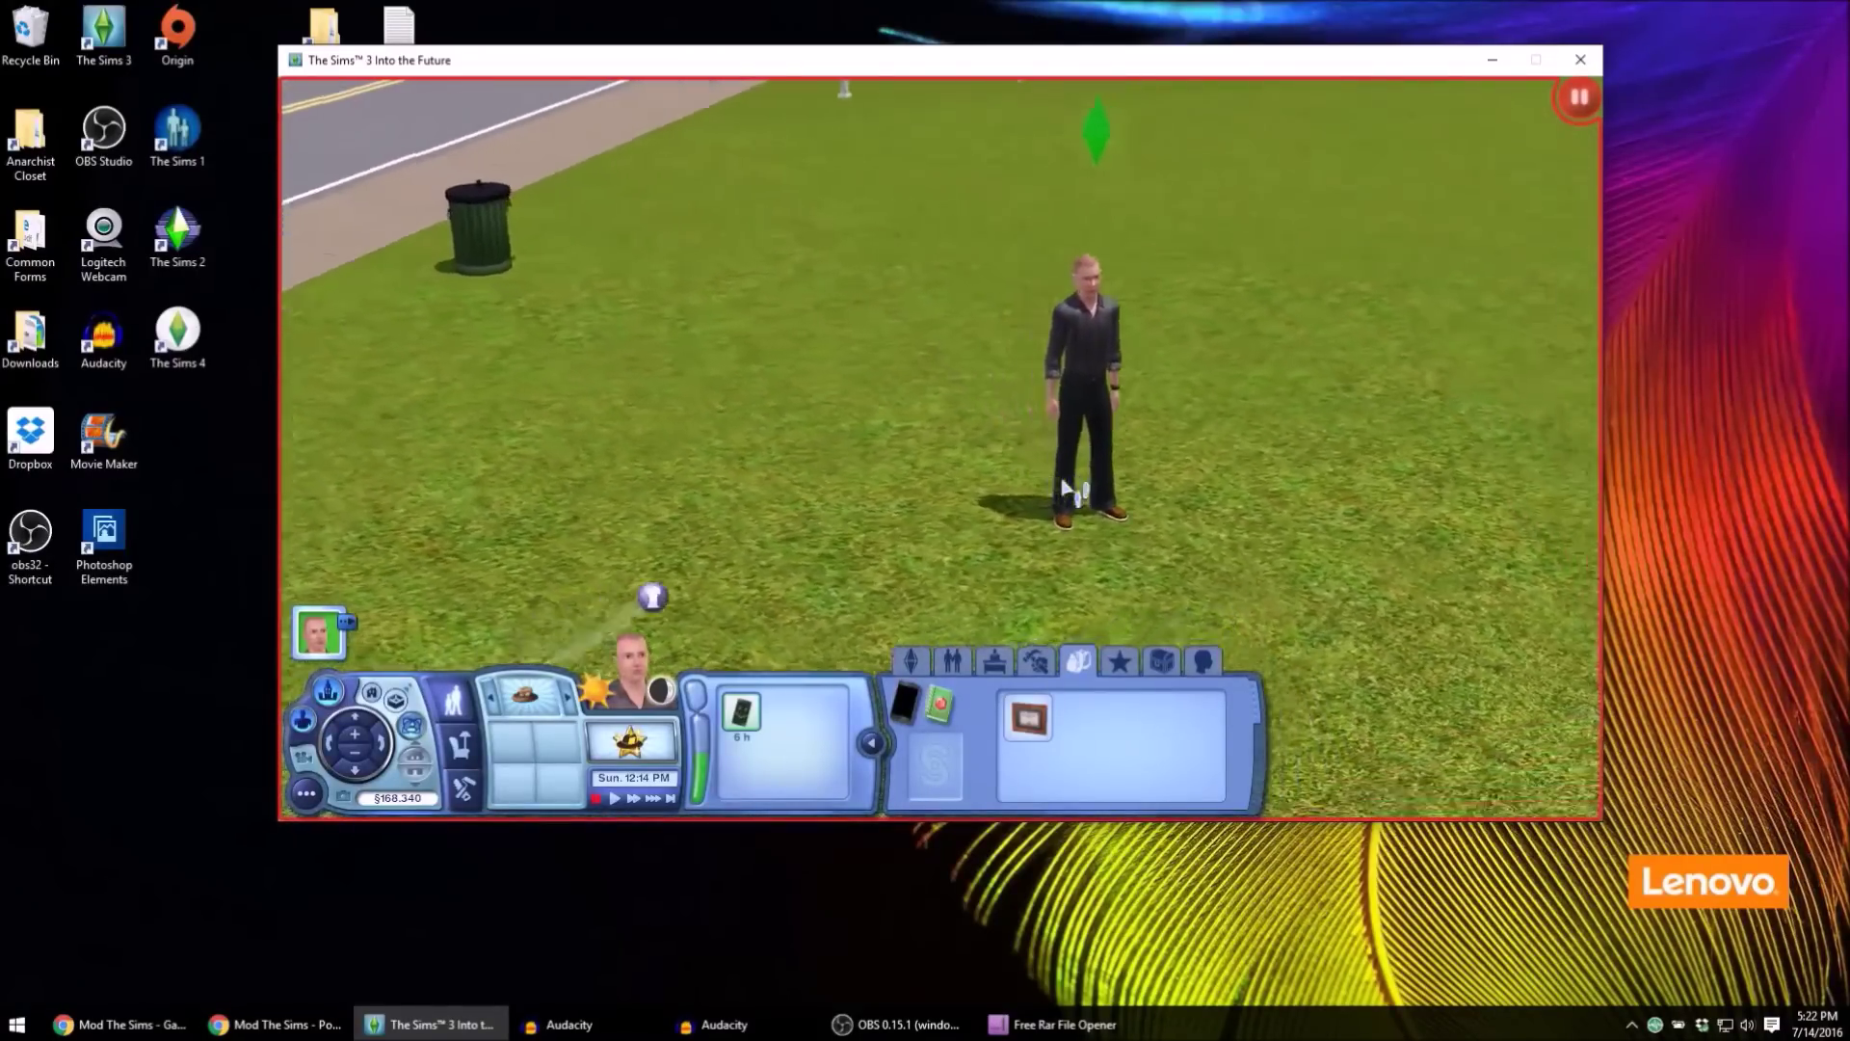
pyautogui.press('e')
pyautogui.press('q')
pyautogui.scroll(5, 1063, 479)
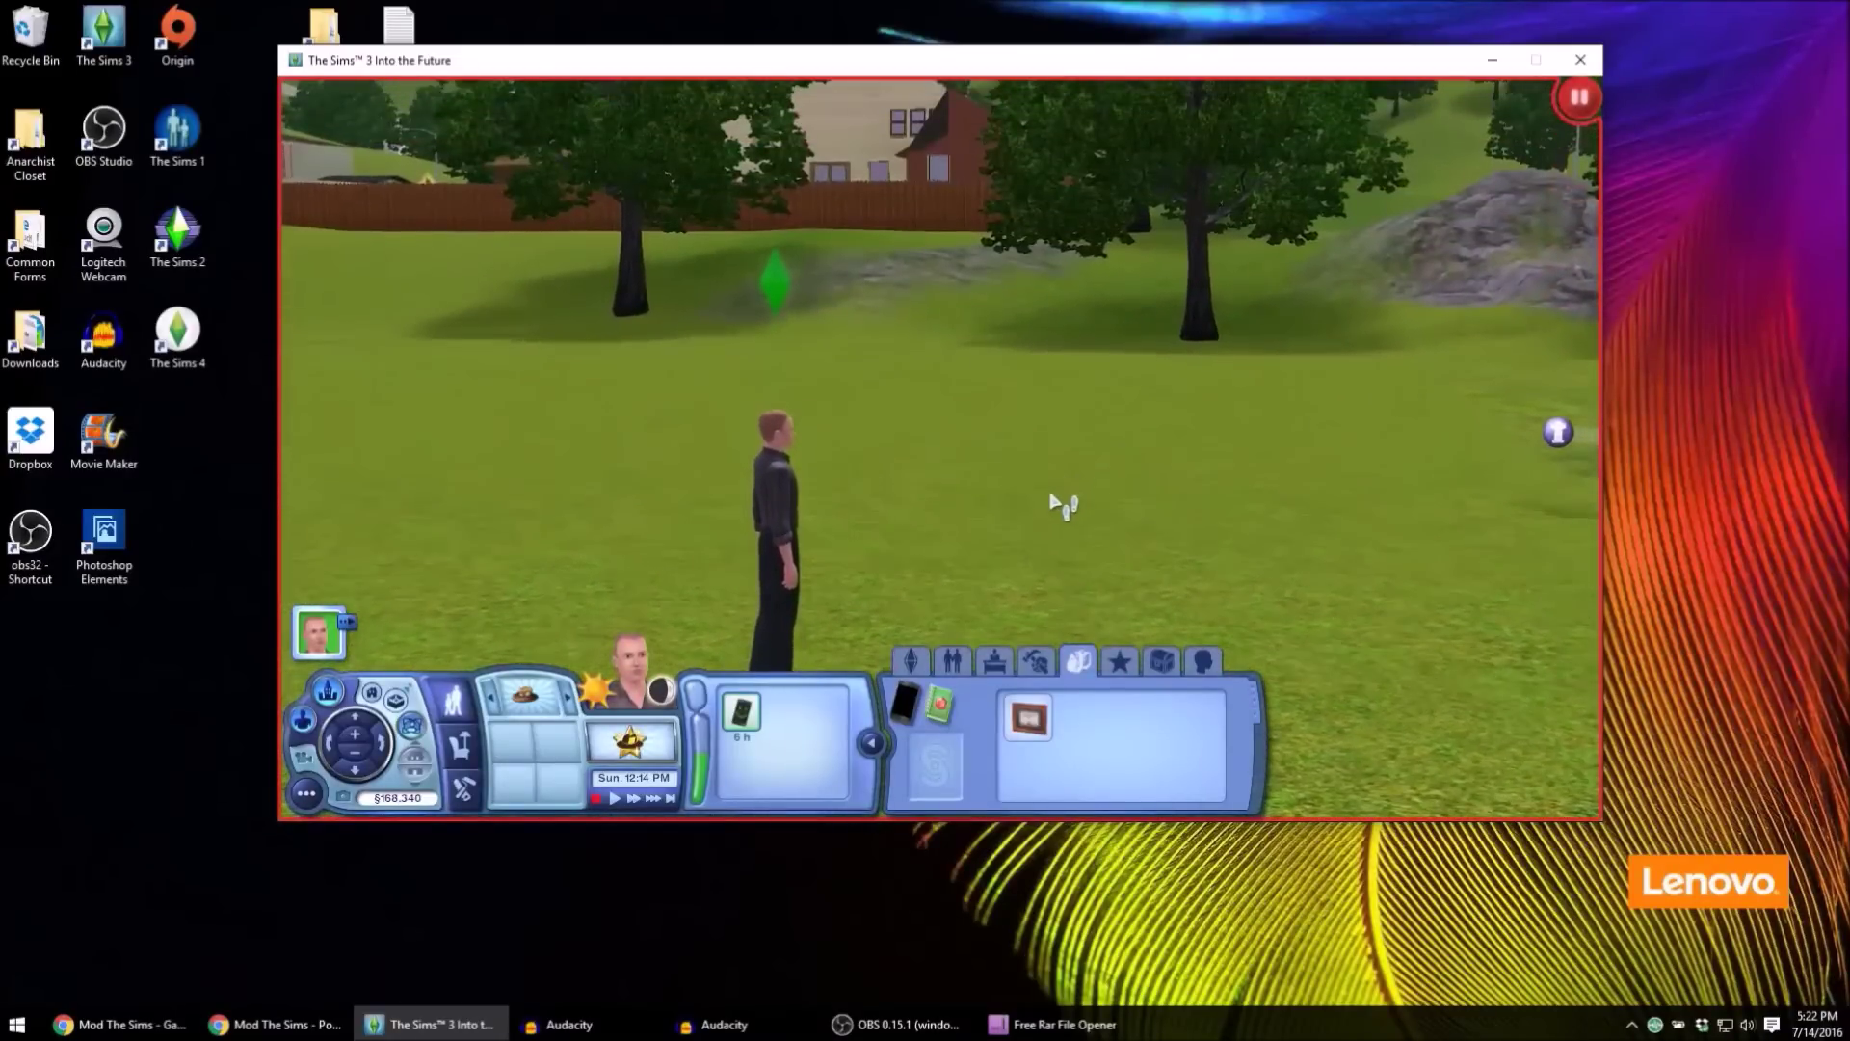
pyautogui.press('e')
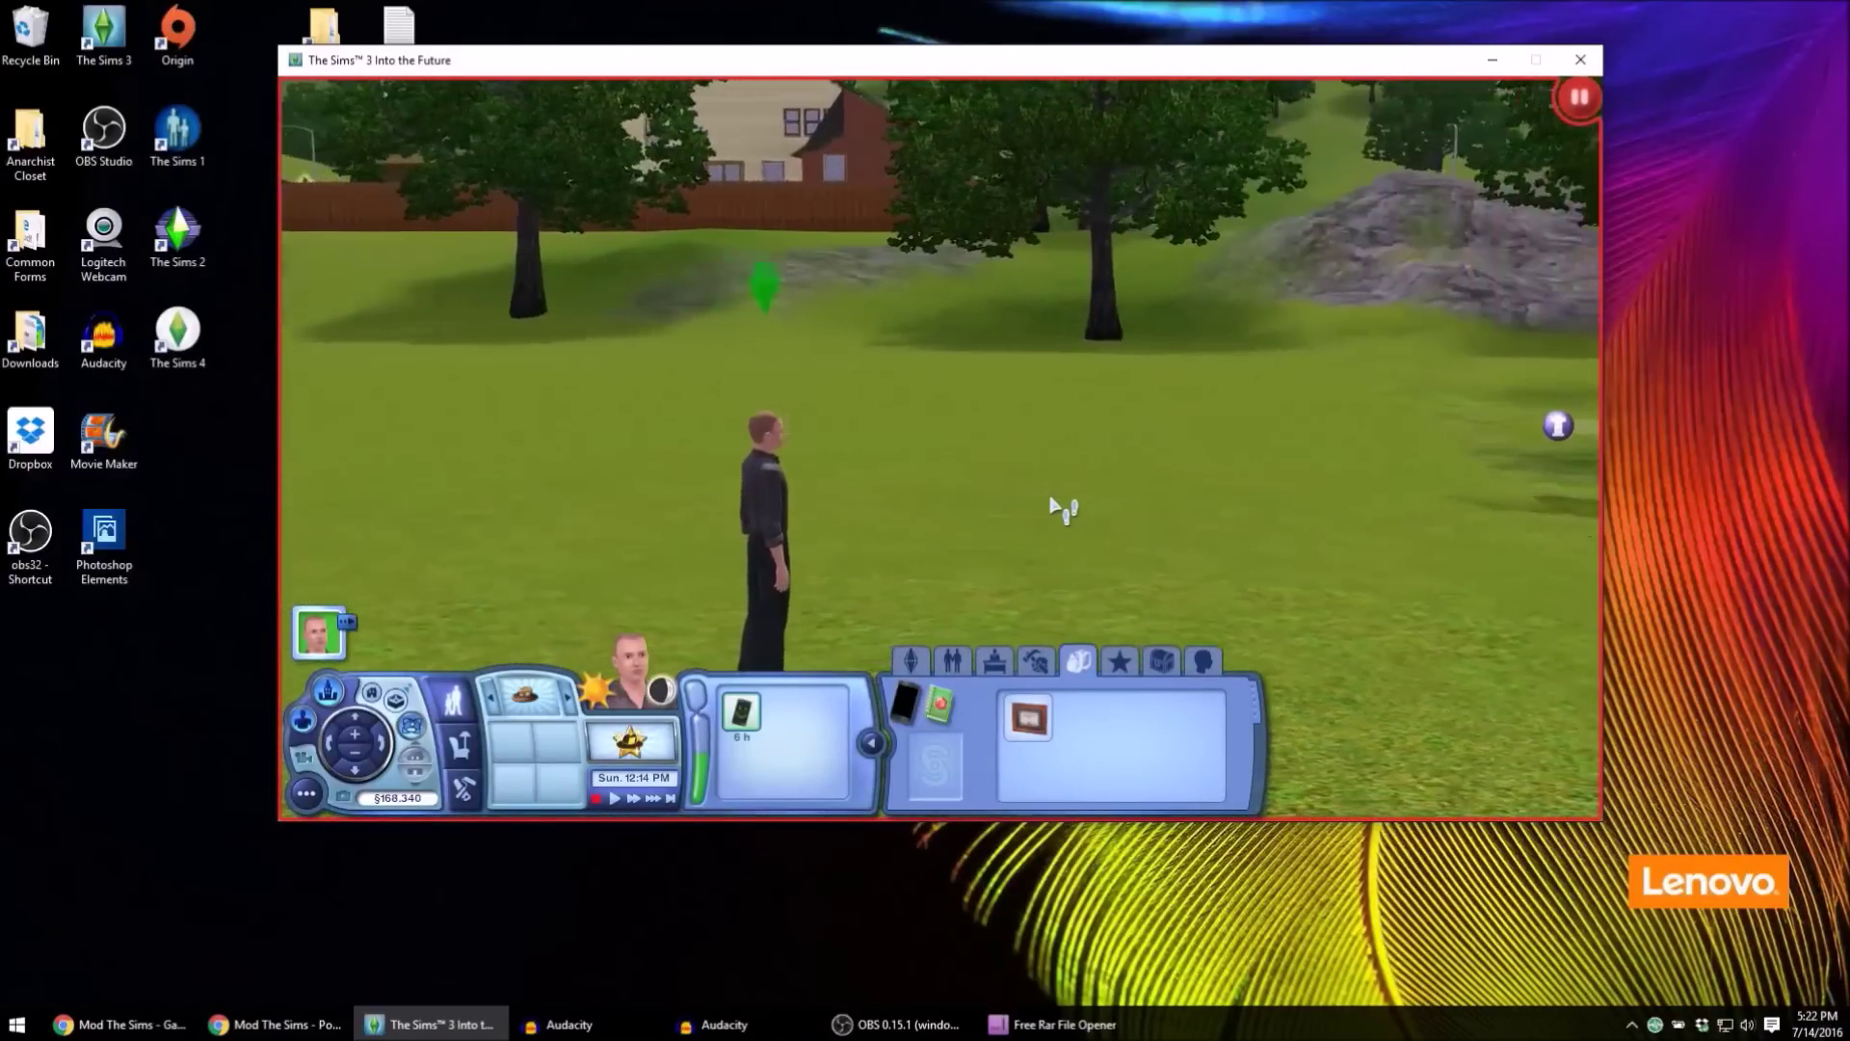
pyautogui.scroll(3, 1063, 507)
pyautogui.scroll(-5, 1063, 508)
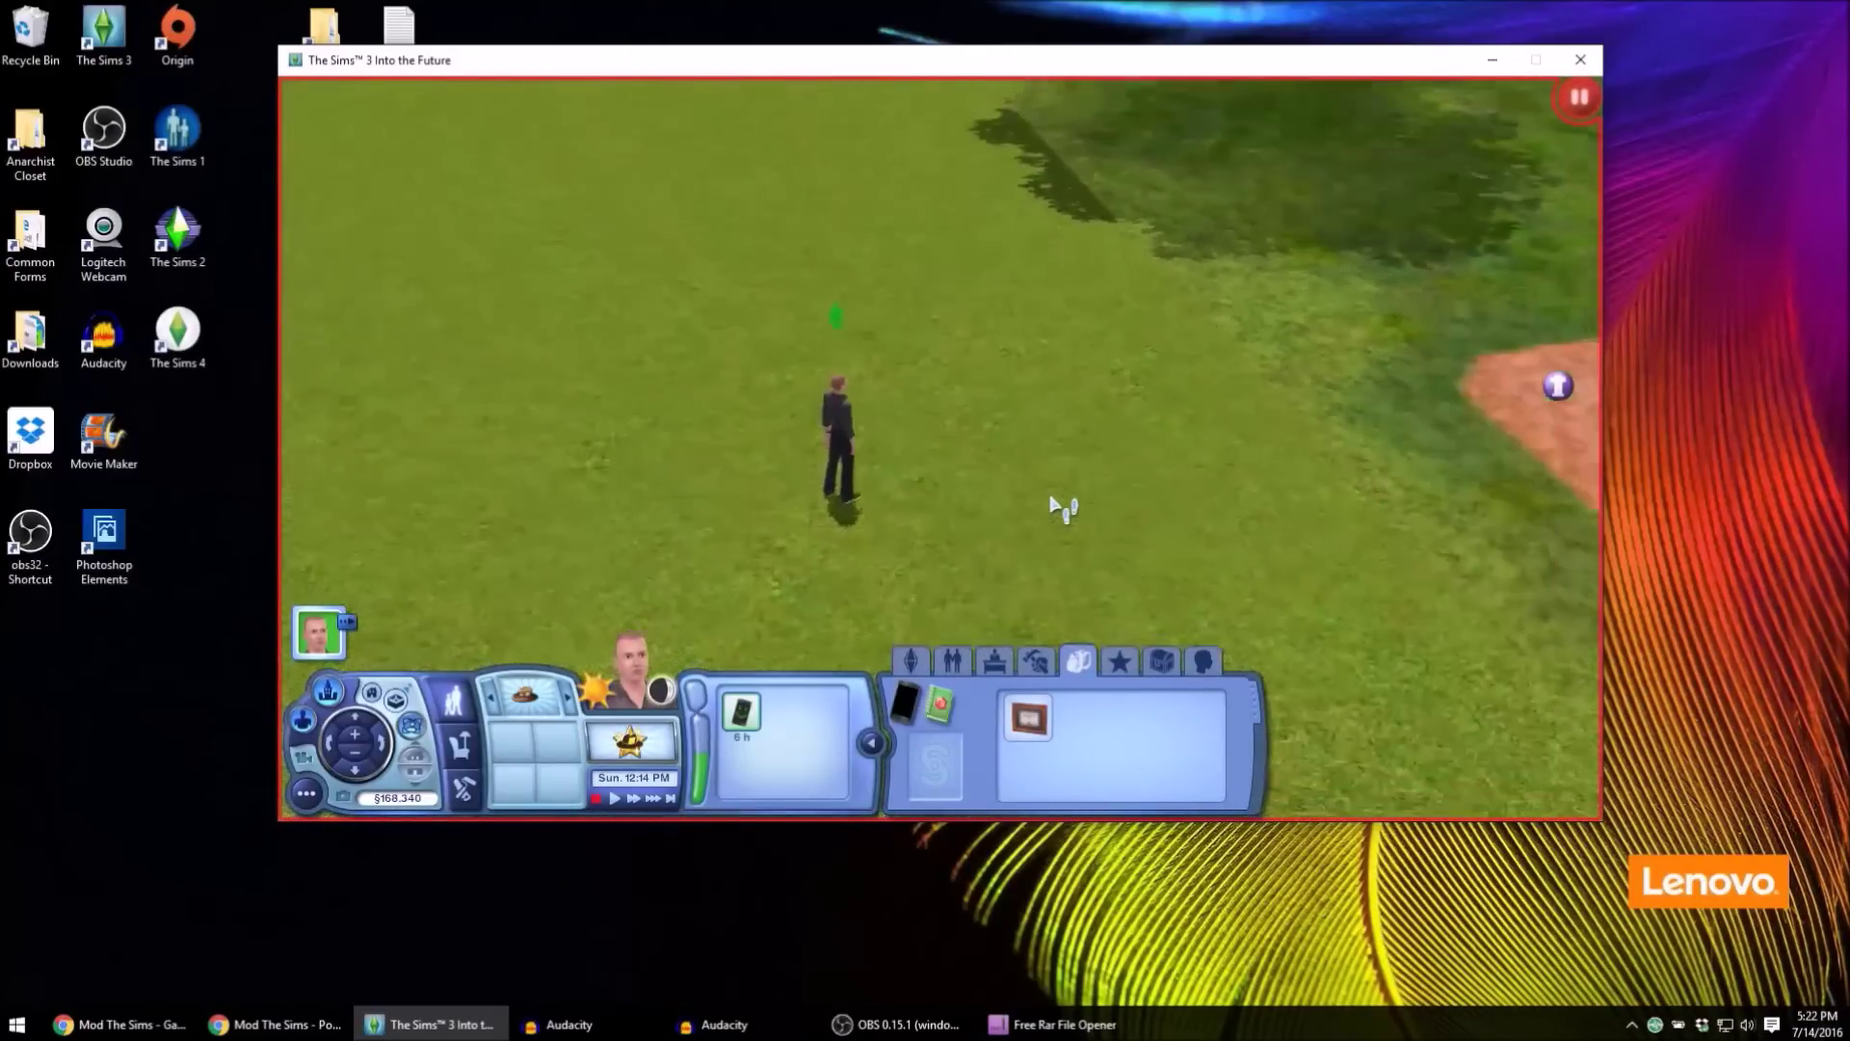
pyautogui.press('e')
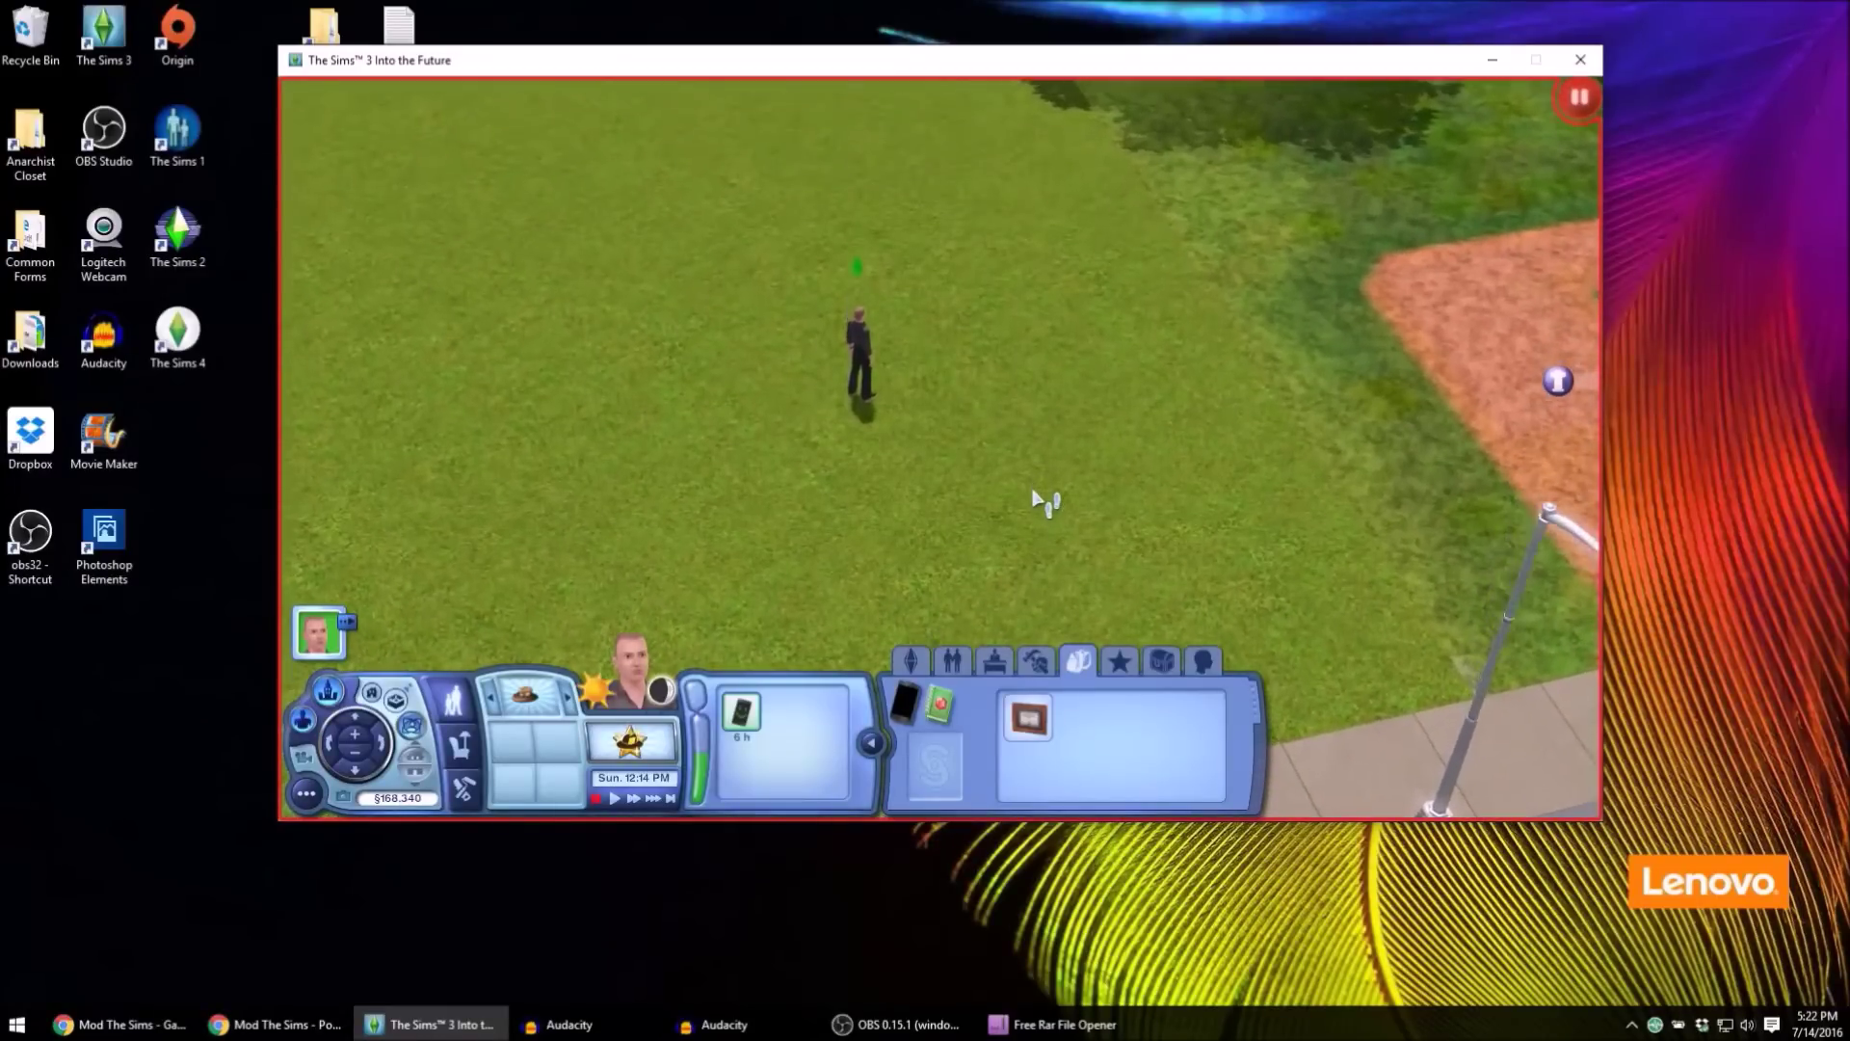
pyautogui.press('e')
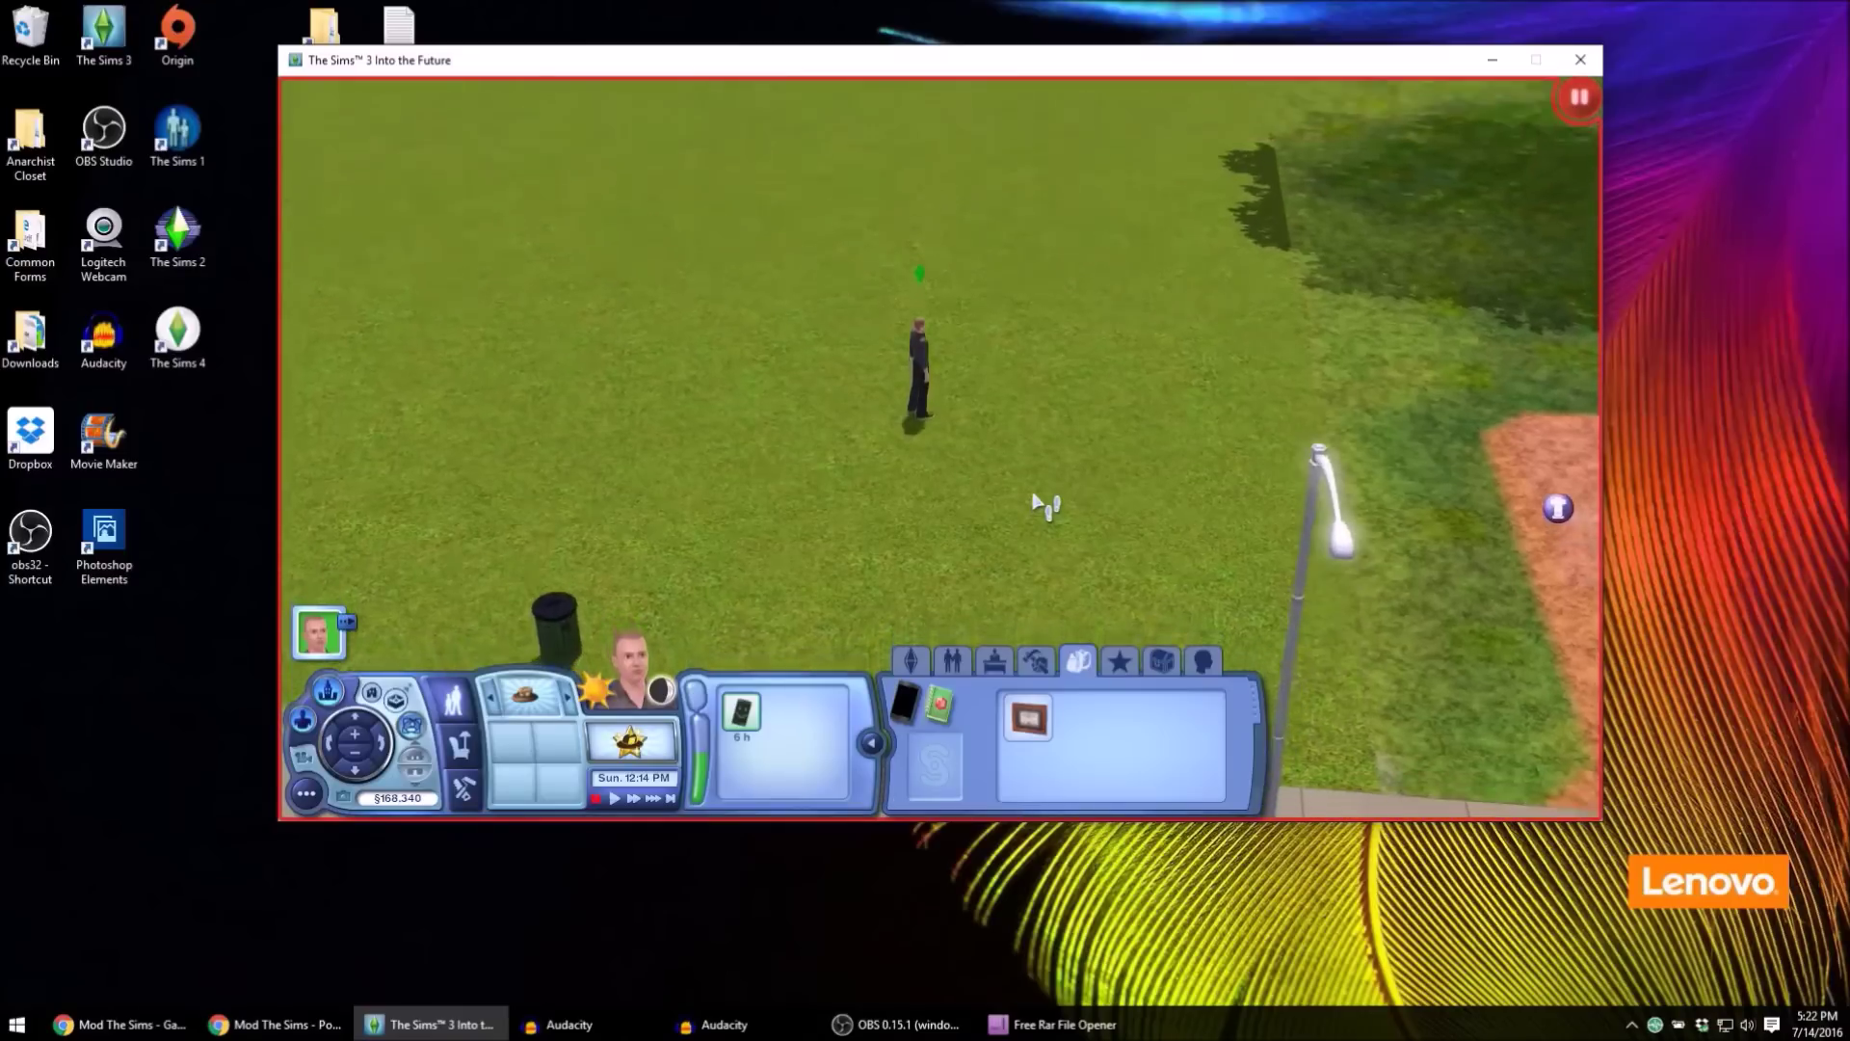
pyautogui.scroll(3, 1036, 501)
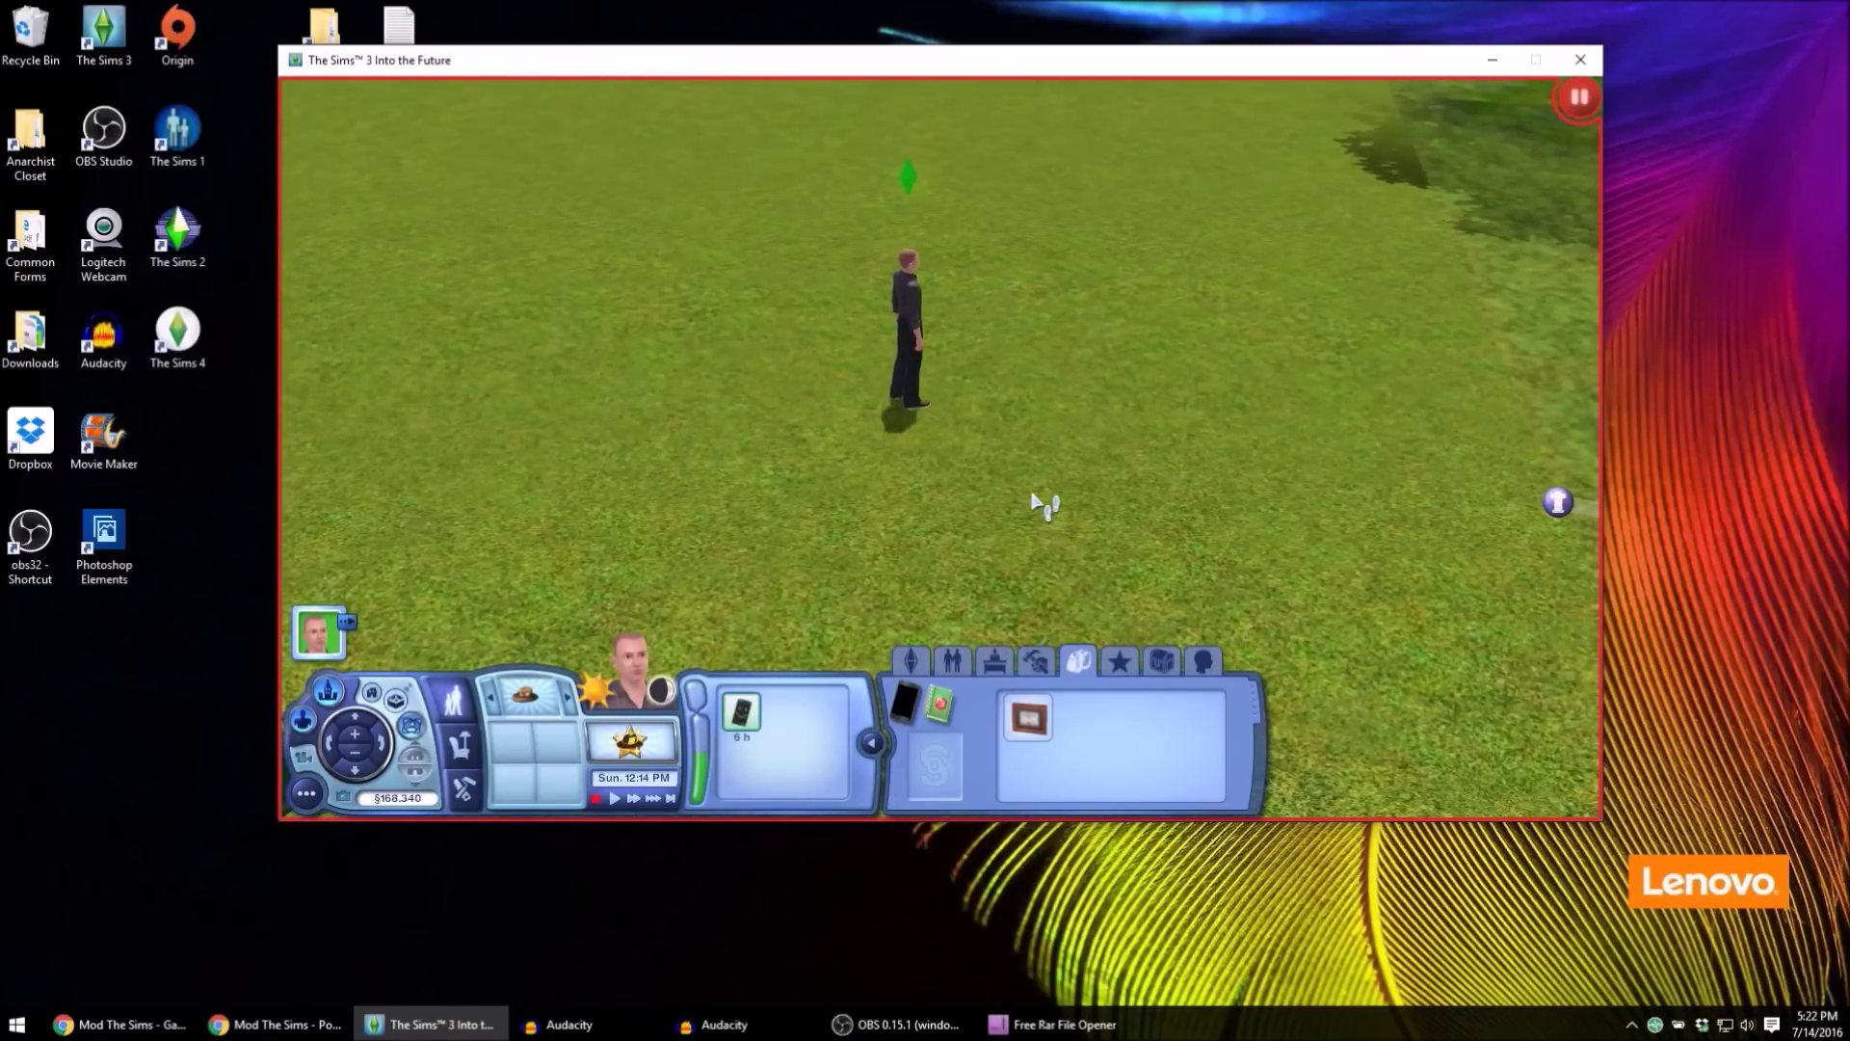
# - Enter 'testingcheatsenabled true' and 'moveobjects on' in the cheat console
pyautogui.hotkey('ctrl', 'shift', 'c')
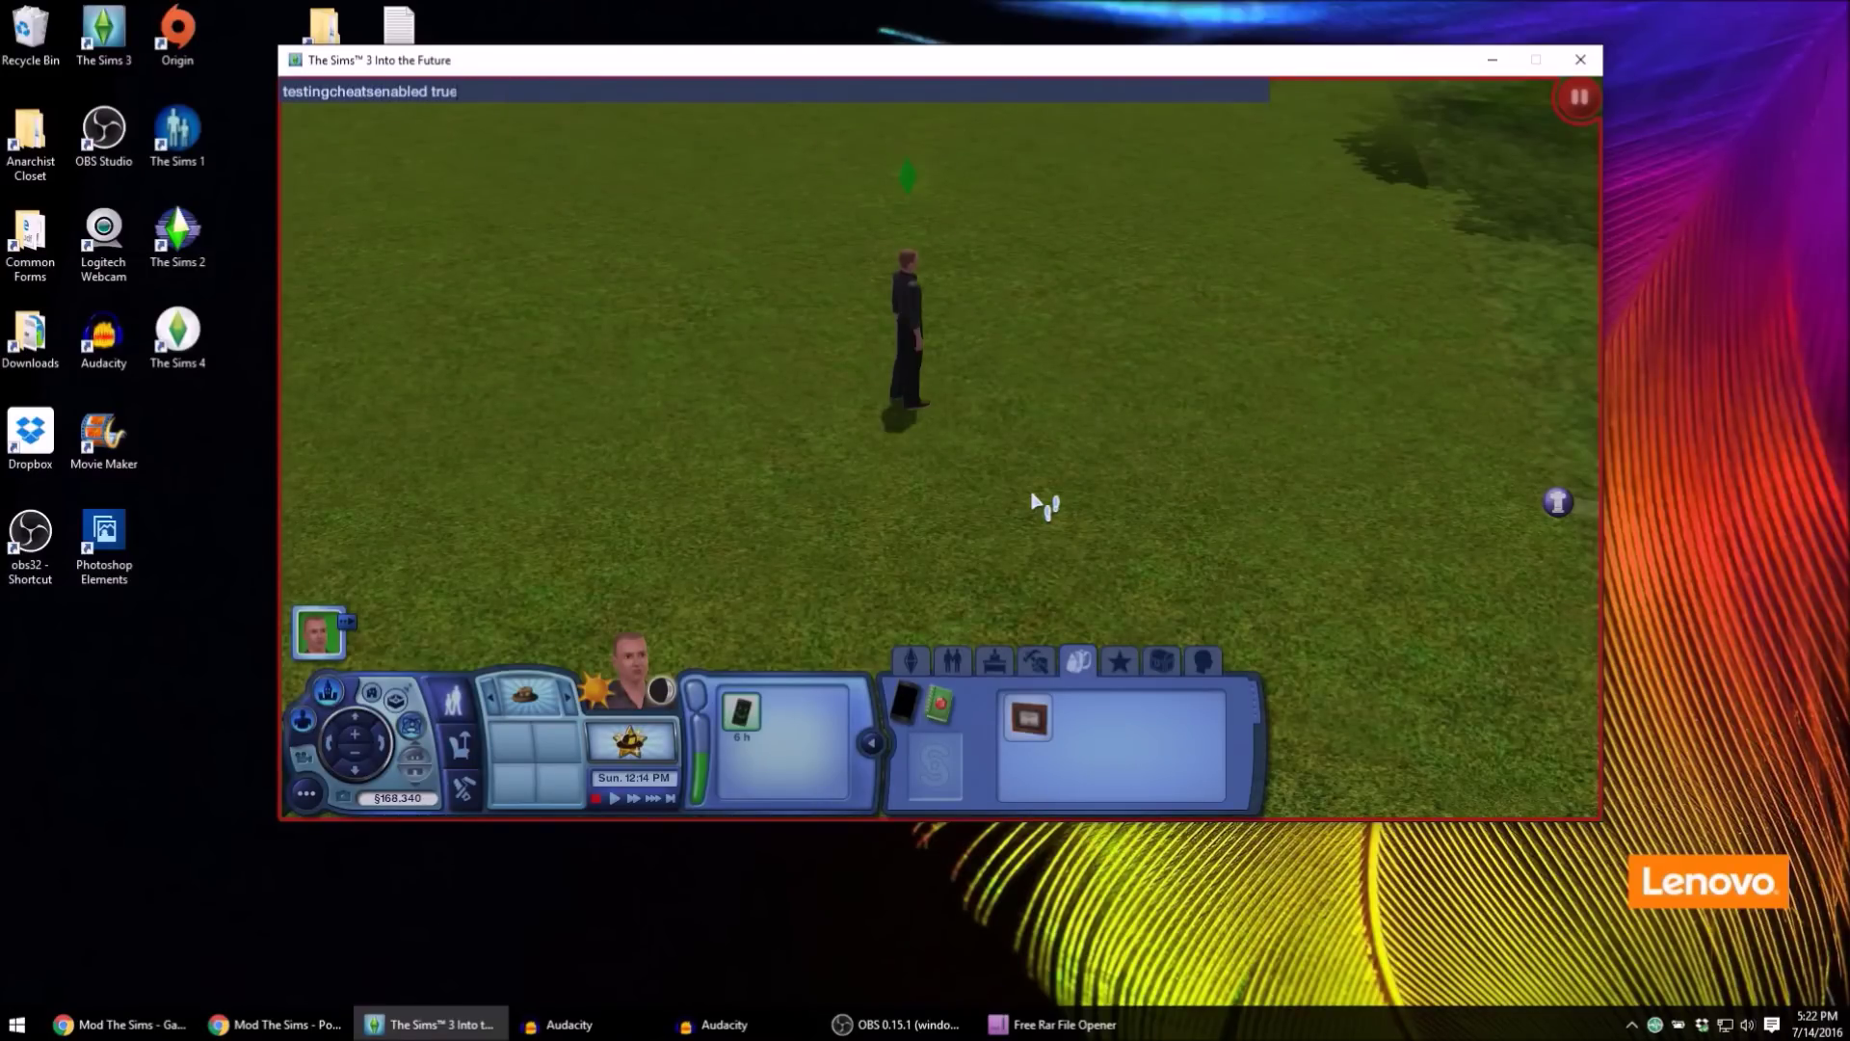
pyautogui.press('Return')
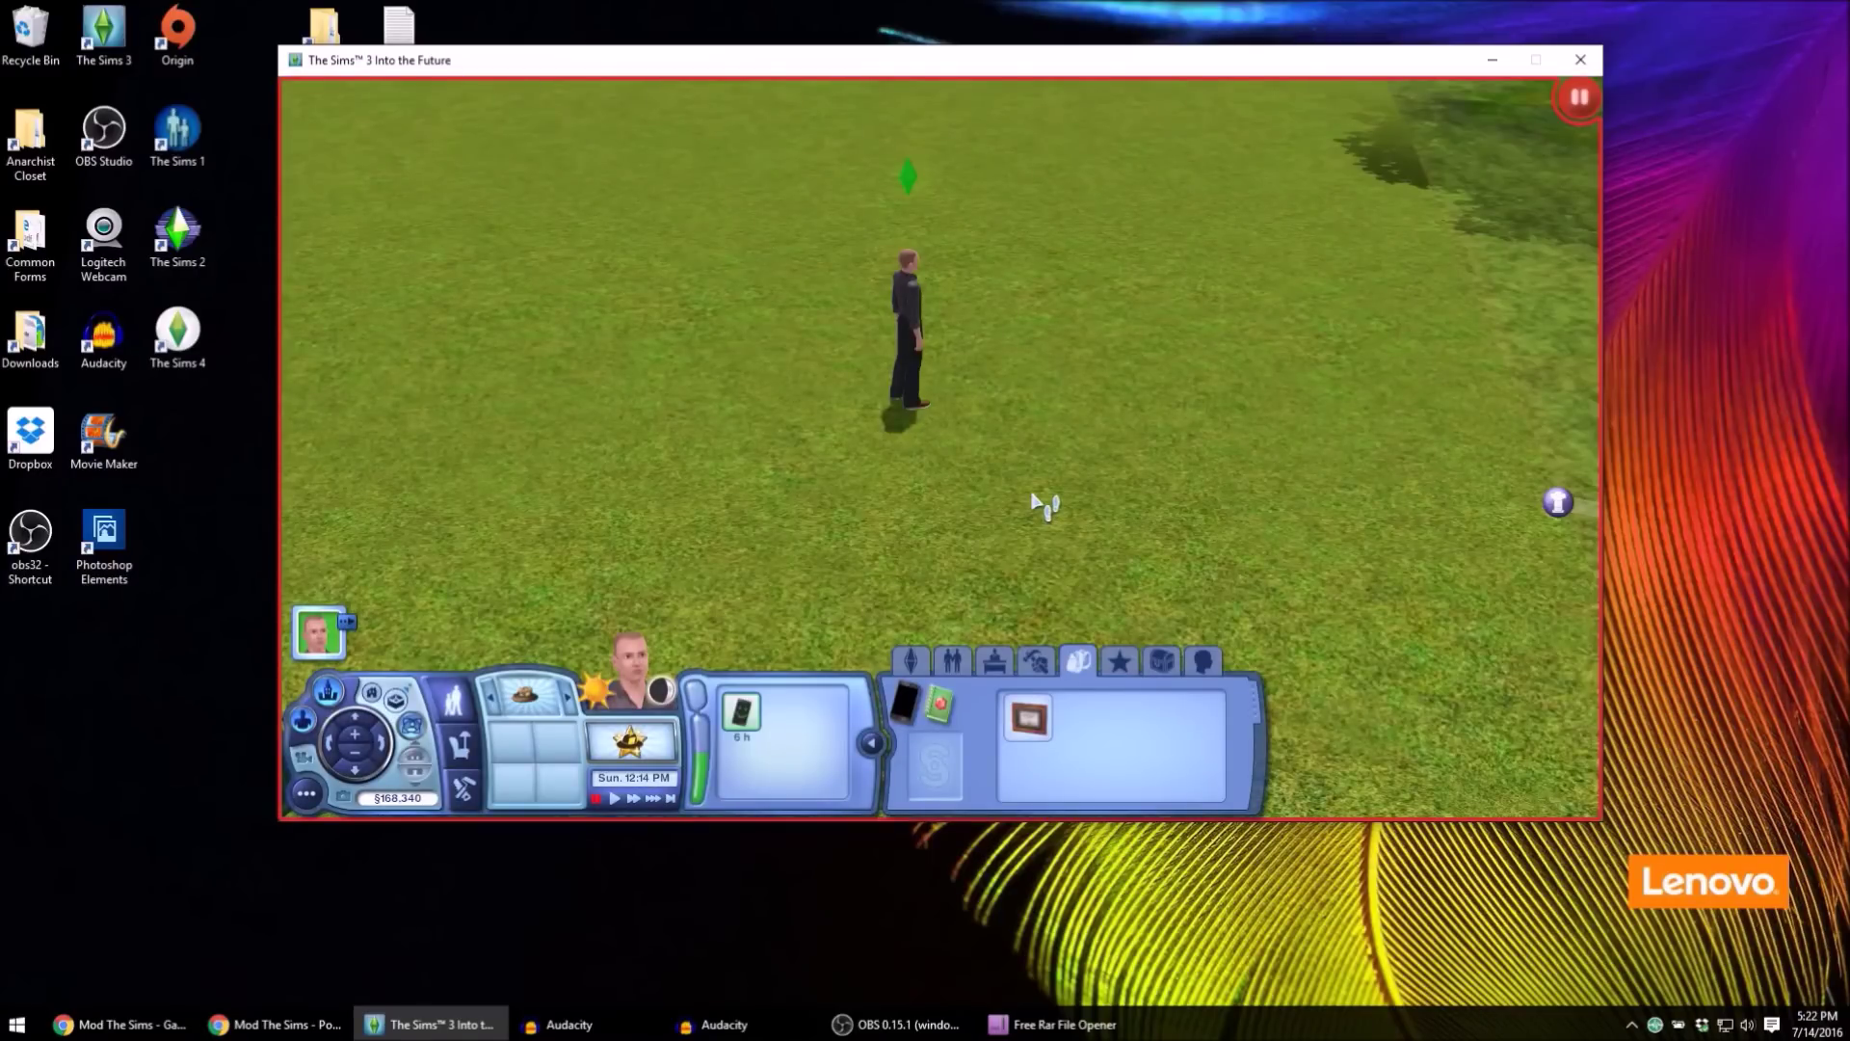
pyautogui.hotkey('ctrl', 'shift', 'c')
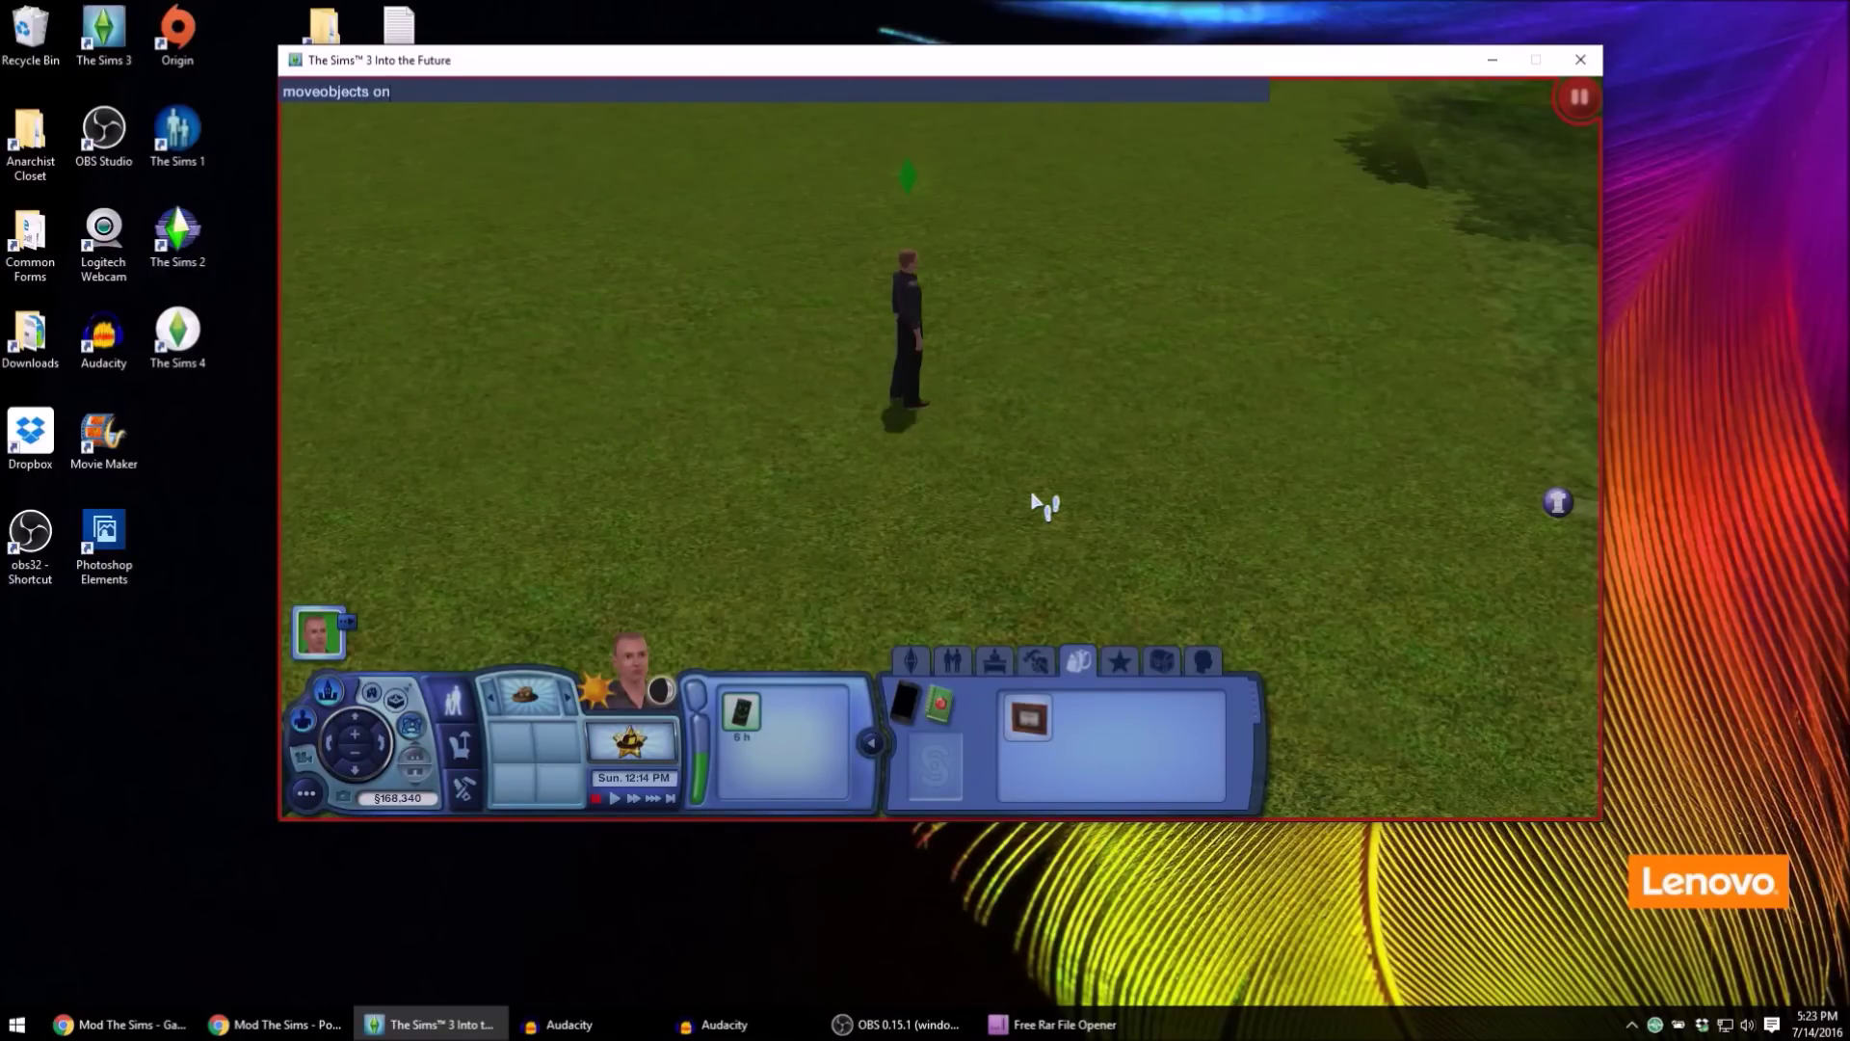
pyautogui.press('Return')
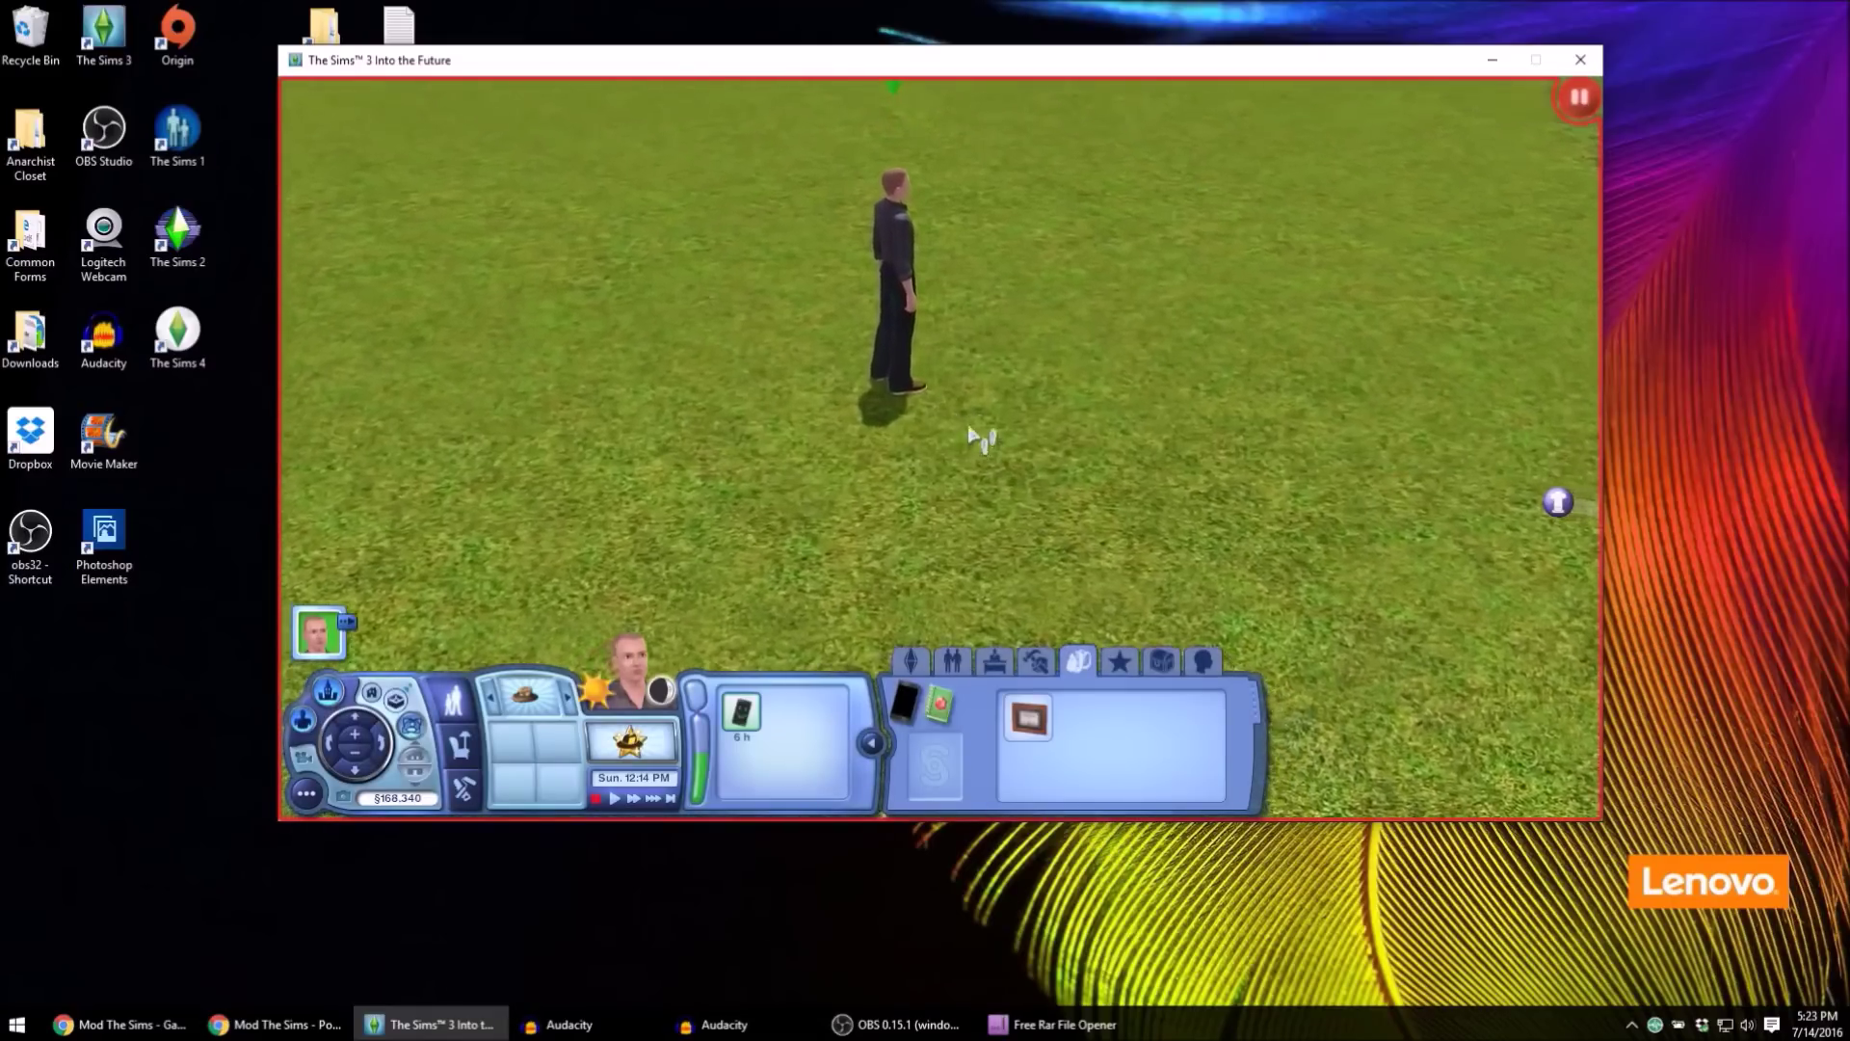
# - Enter Buy Mode and move the Sim to a new spot on the lawn
pyautogui.click(461, 743)
pyautogui.click(854, 345)
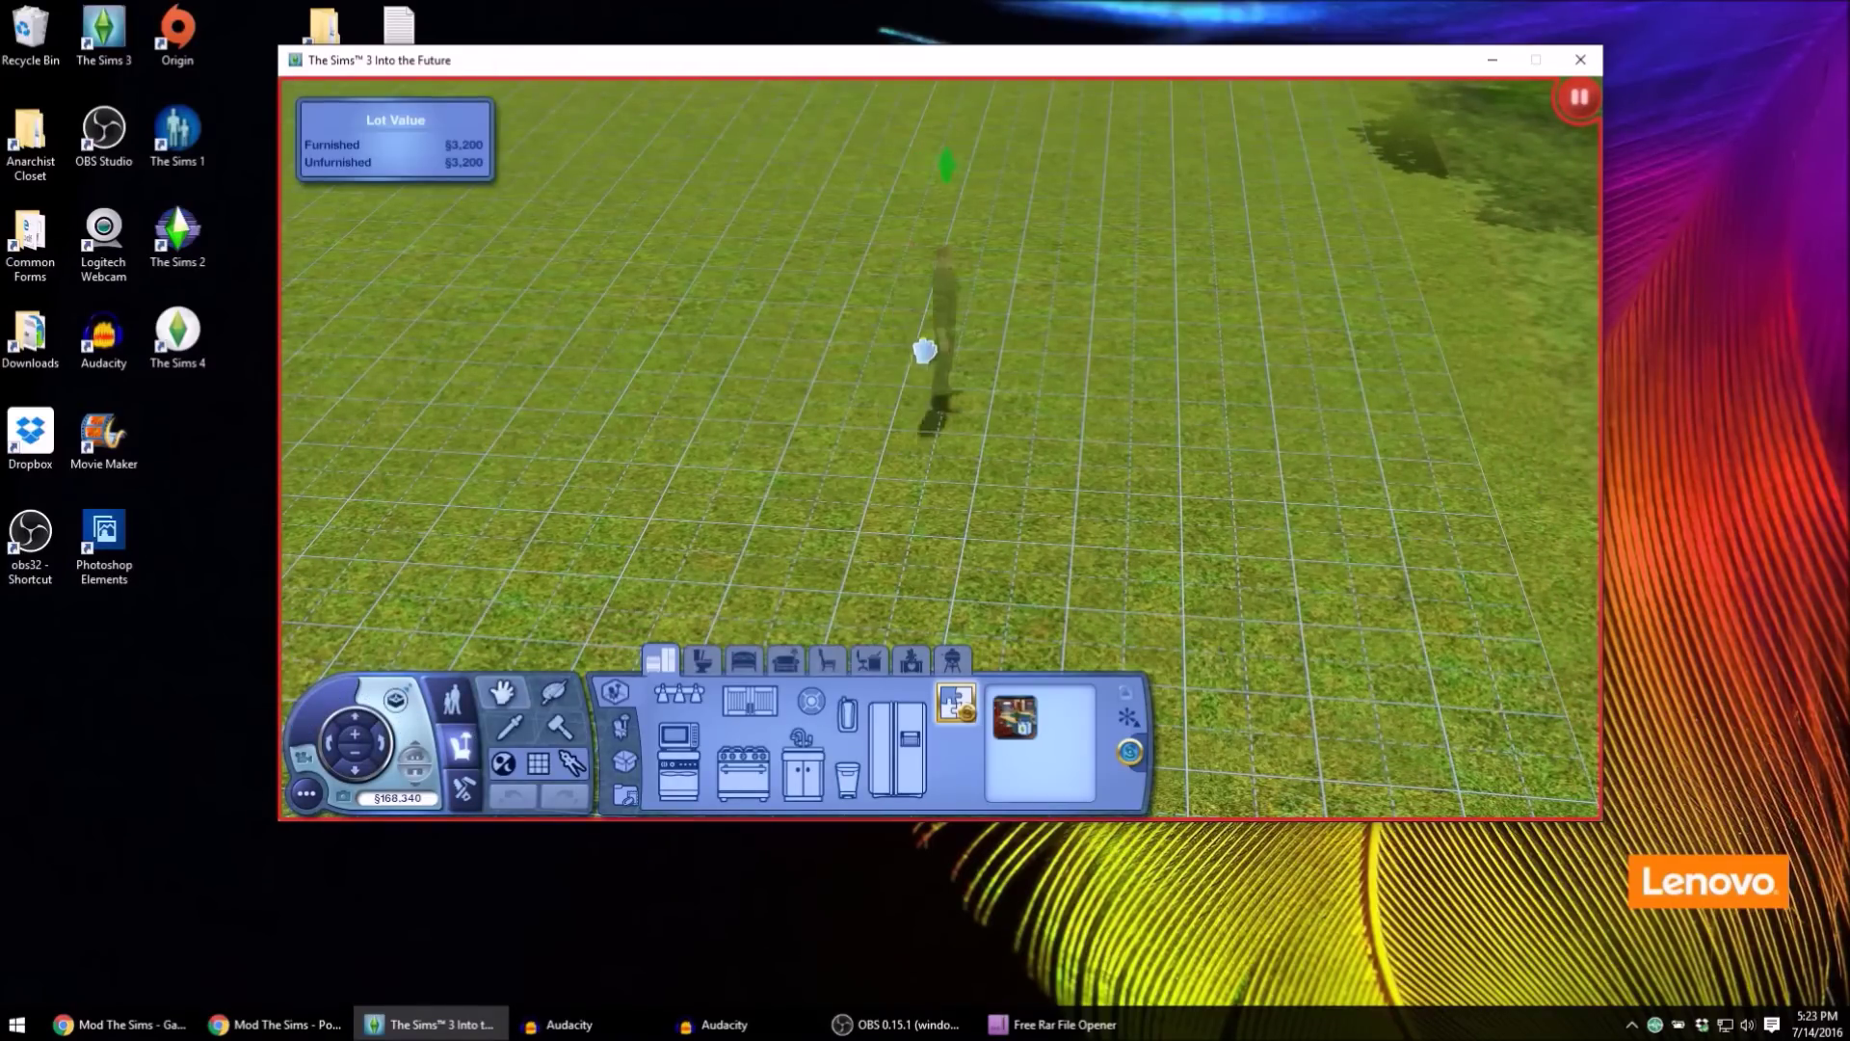
pyautogui.click(755, 310)
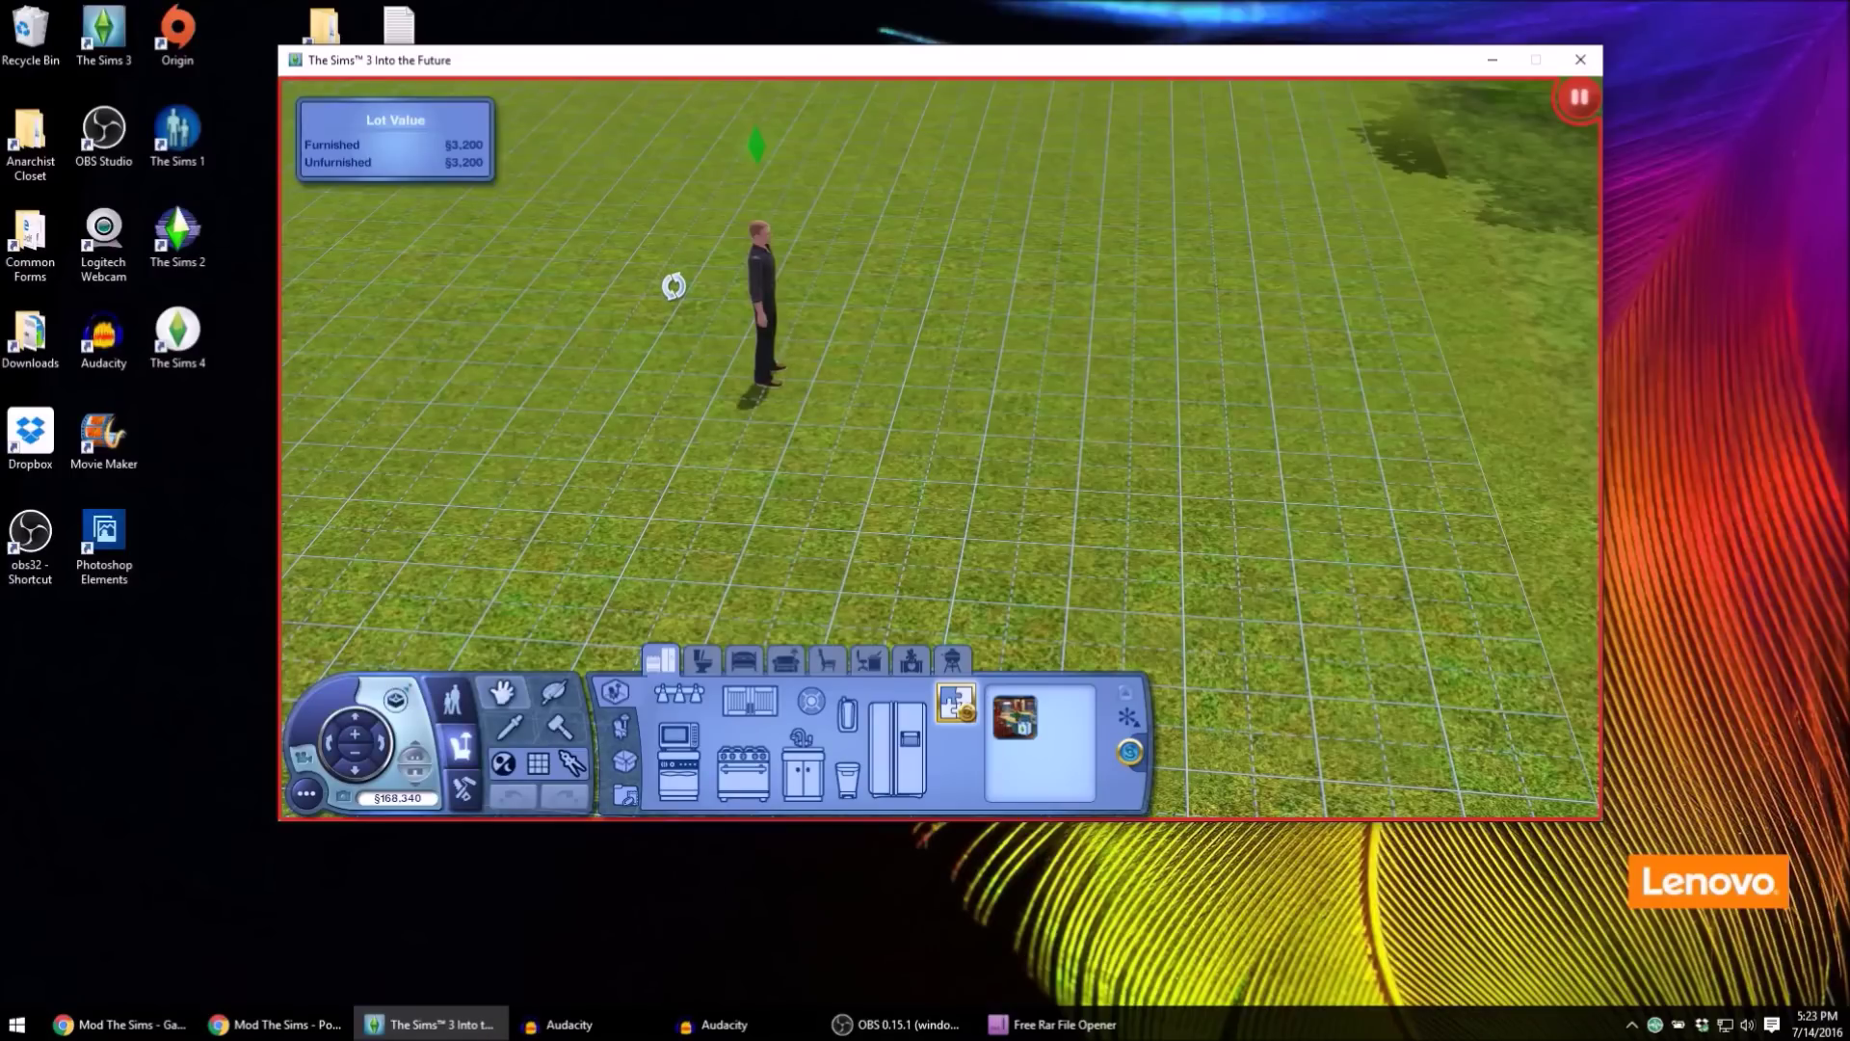
pyautogui.click(784, 332)
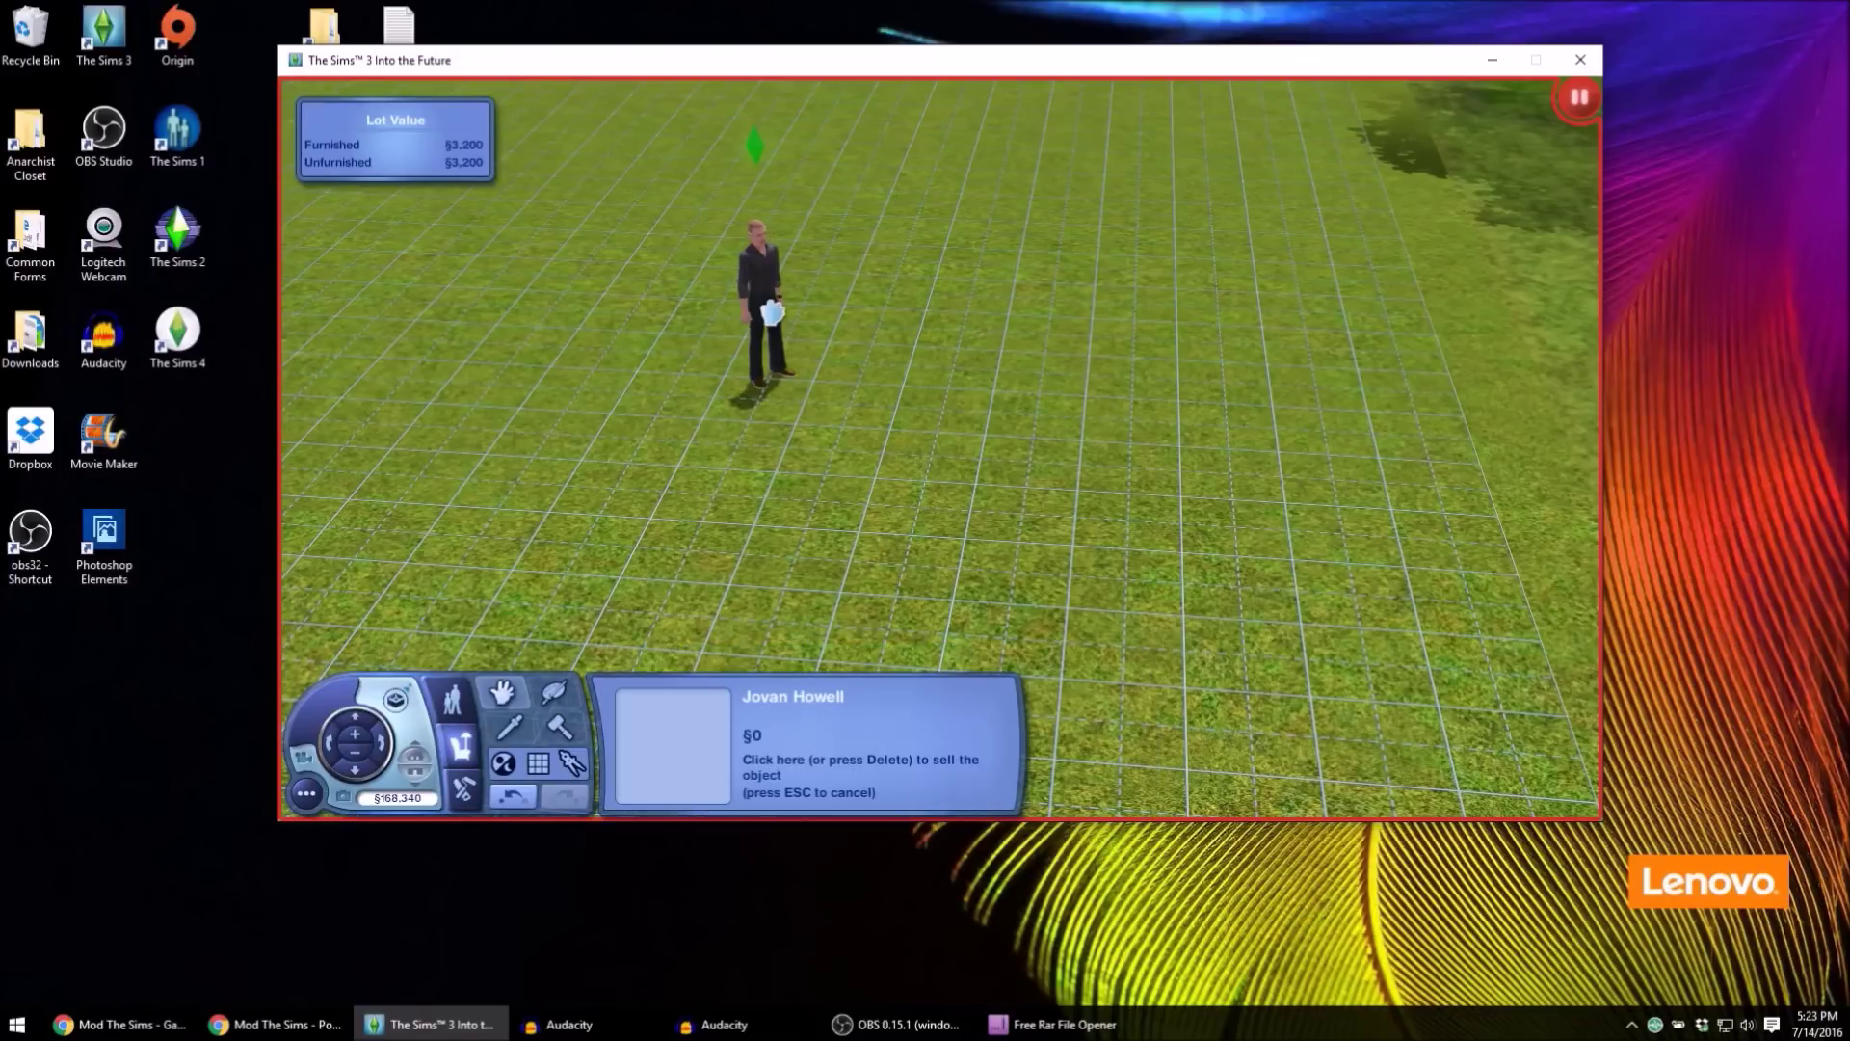
pyautogui.click(839, 326)
# - Sort the Buy Mode catalog by function, showing plumbing items
pyautogui.scroll(-3, 1005, 472)
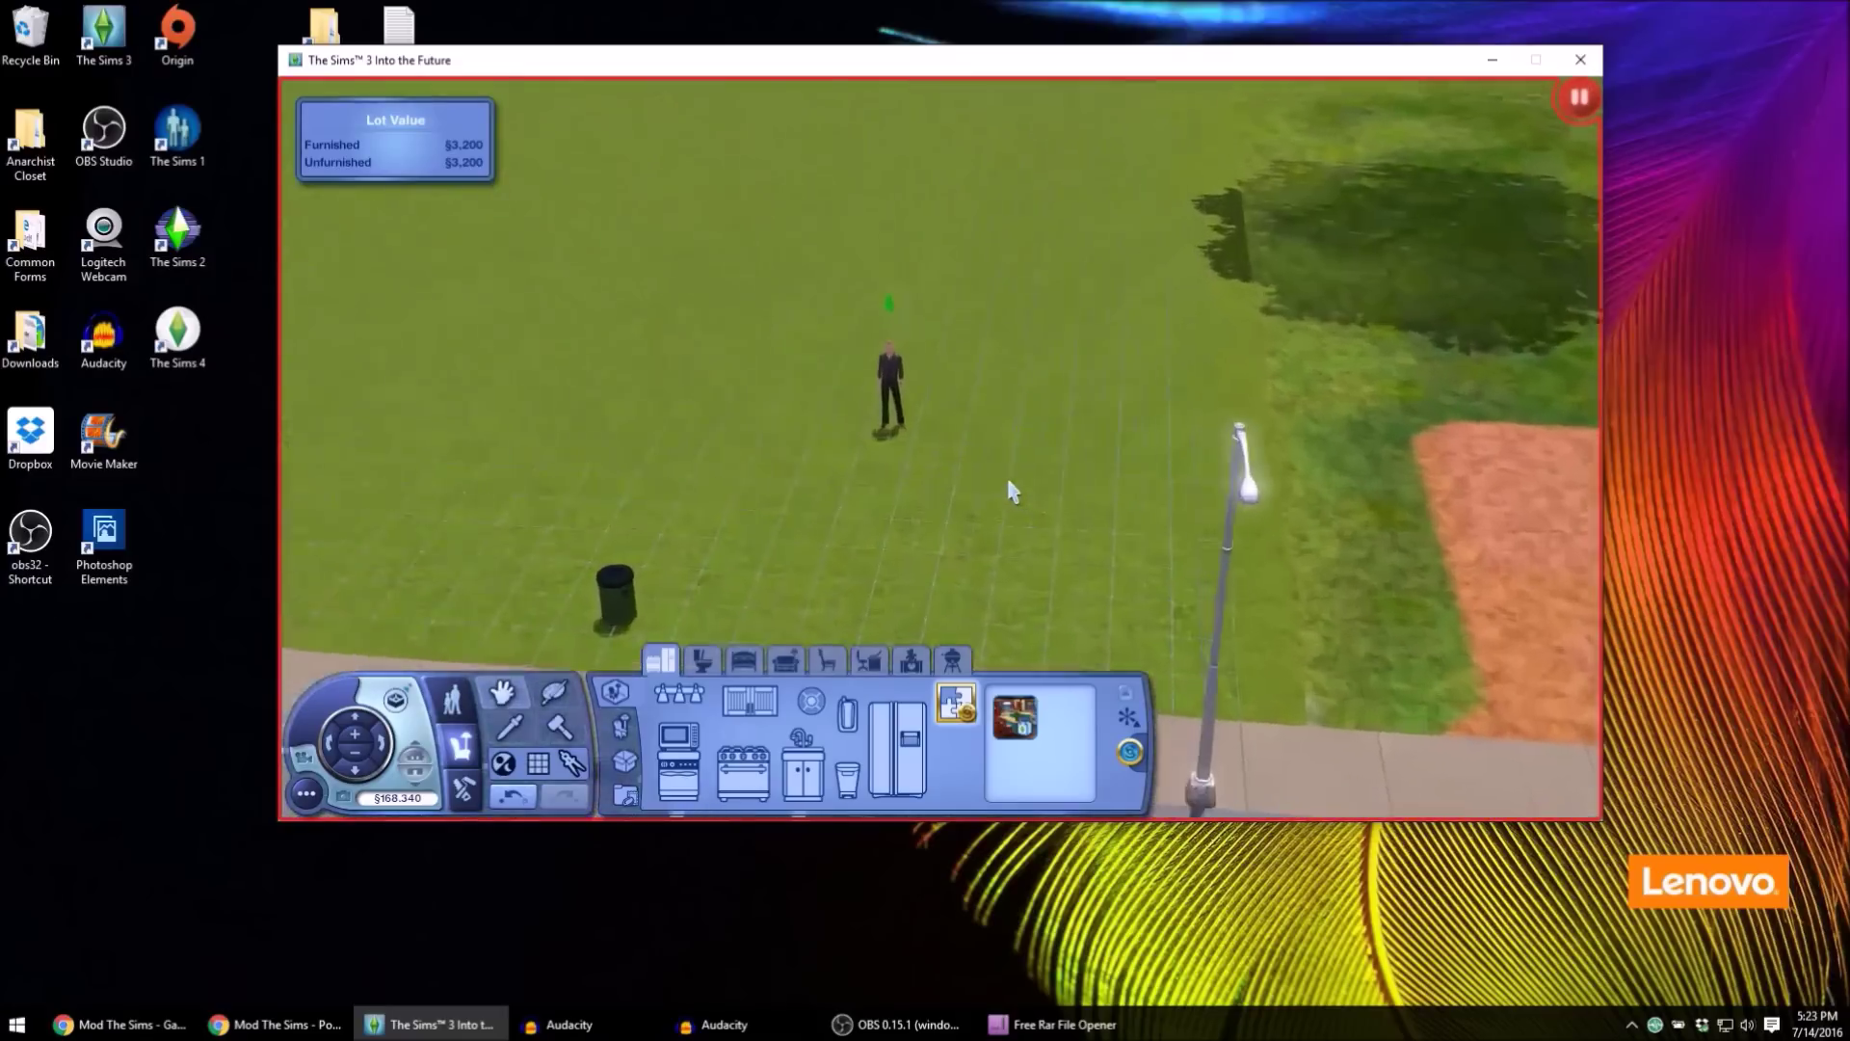
pyautogui.scroll(3, 1008, 485)
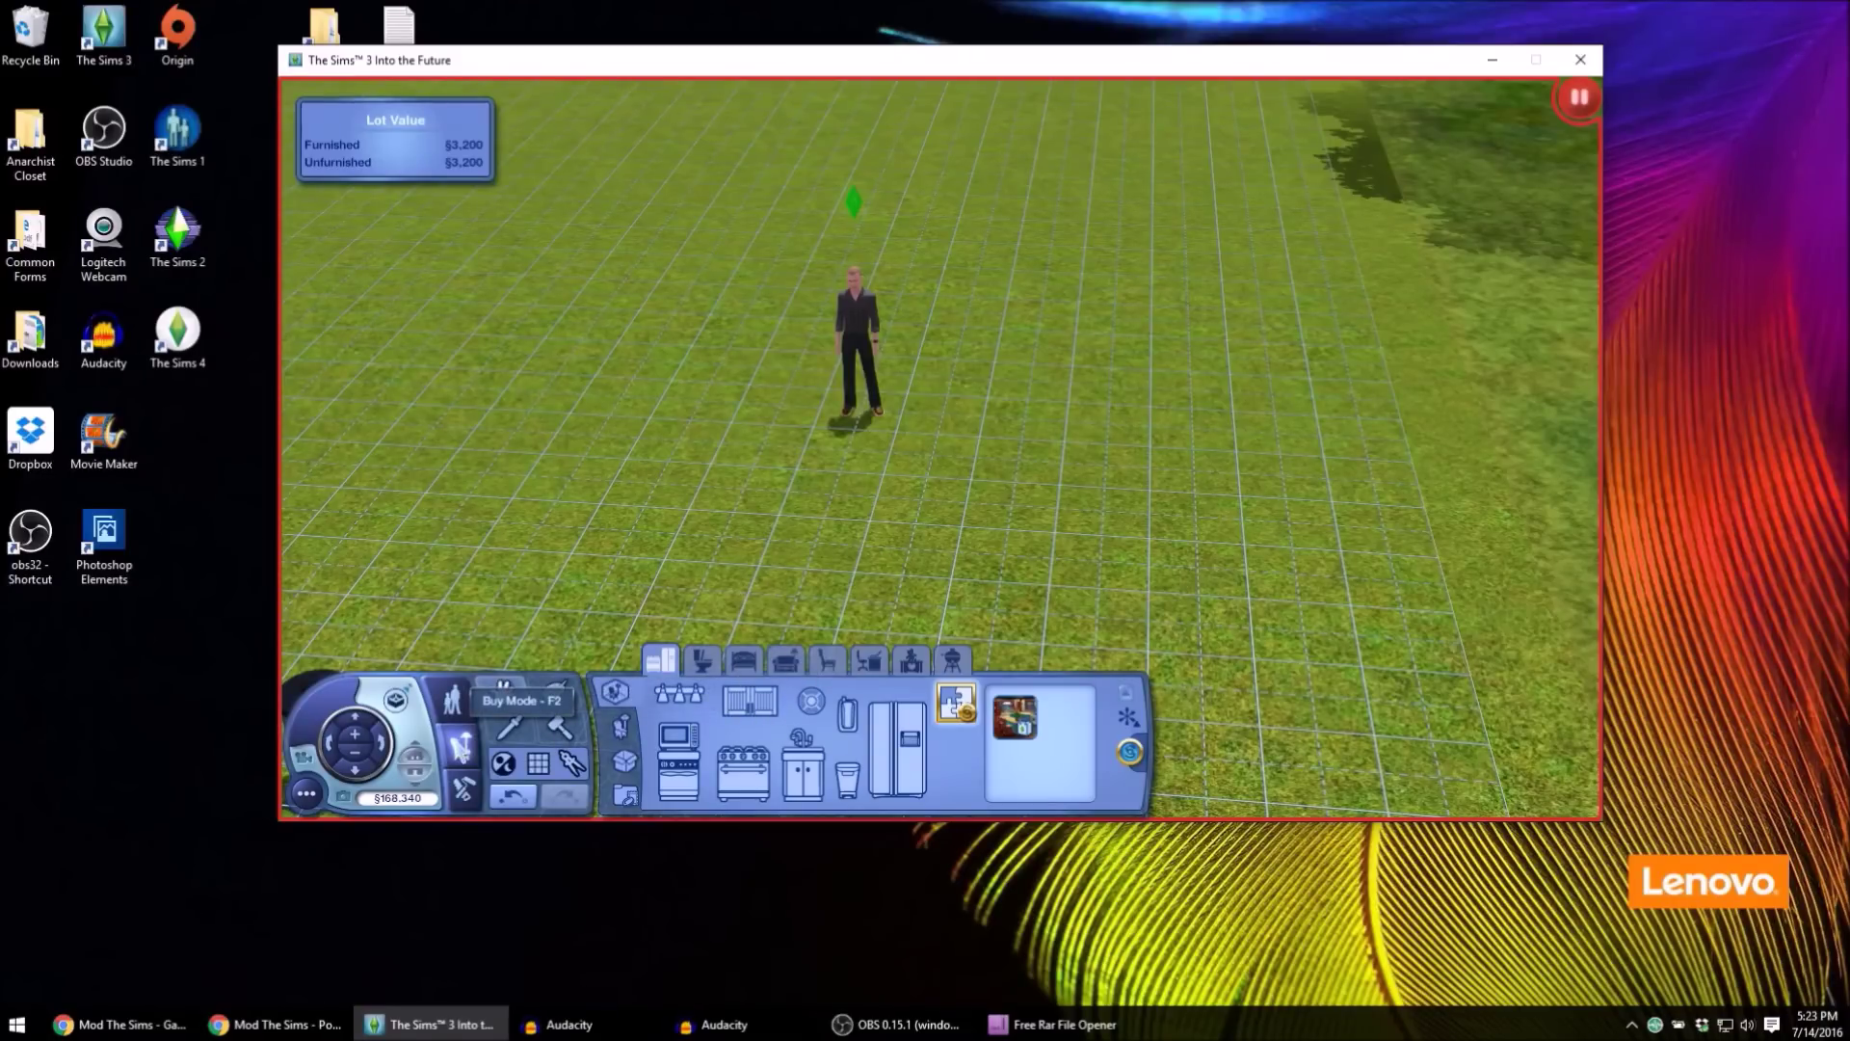
pyautogui.click(623, 733)
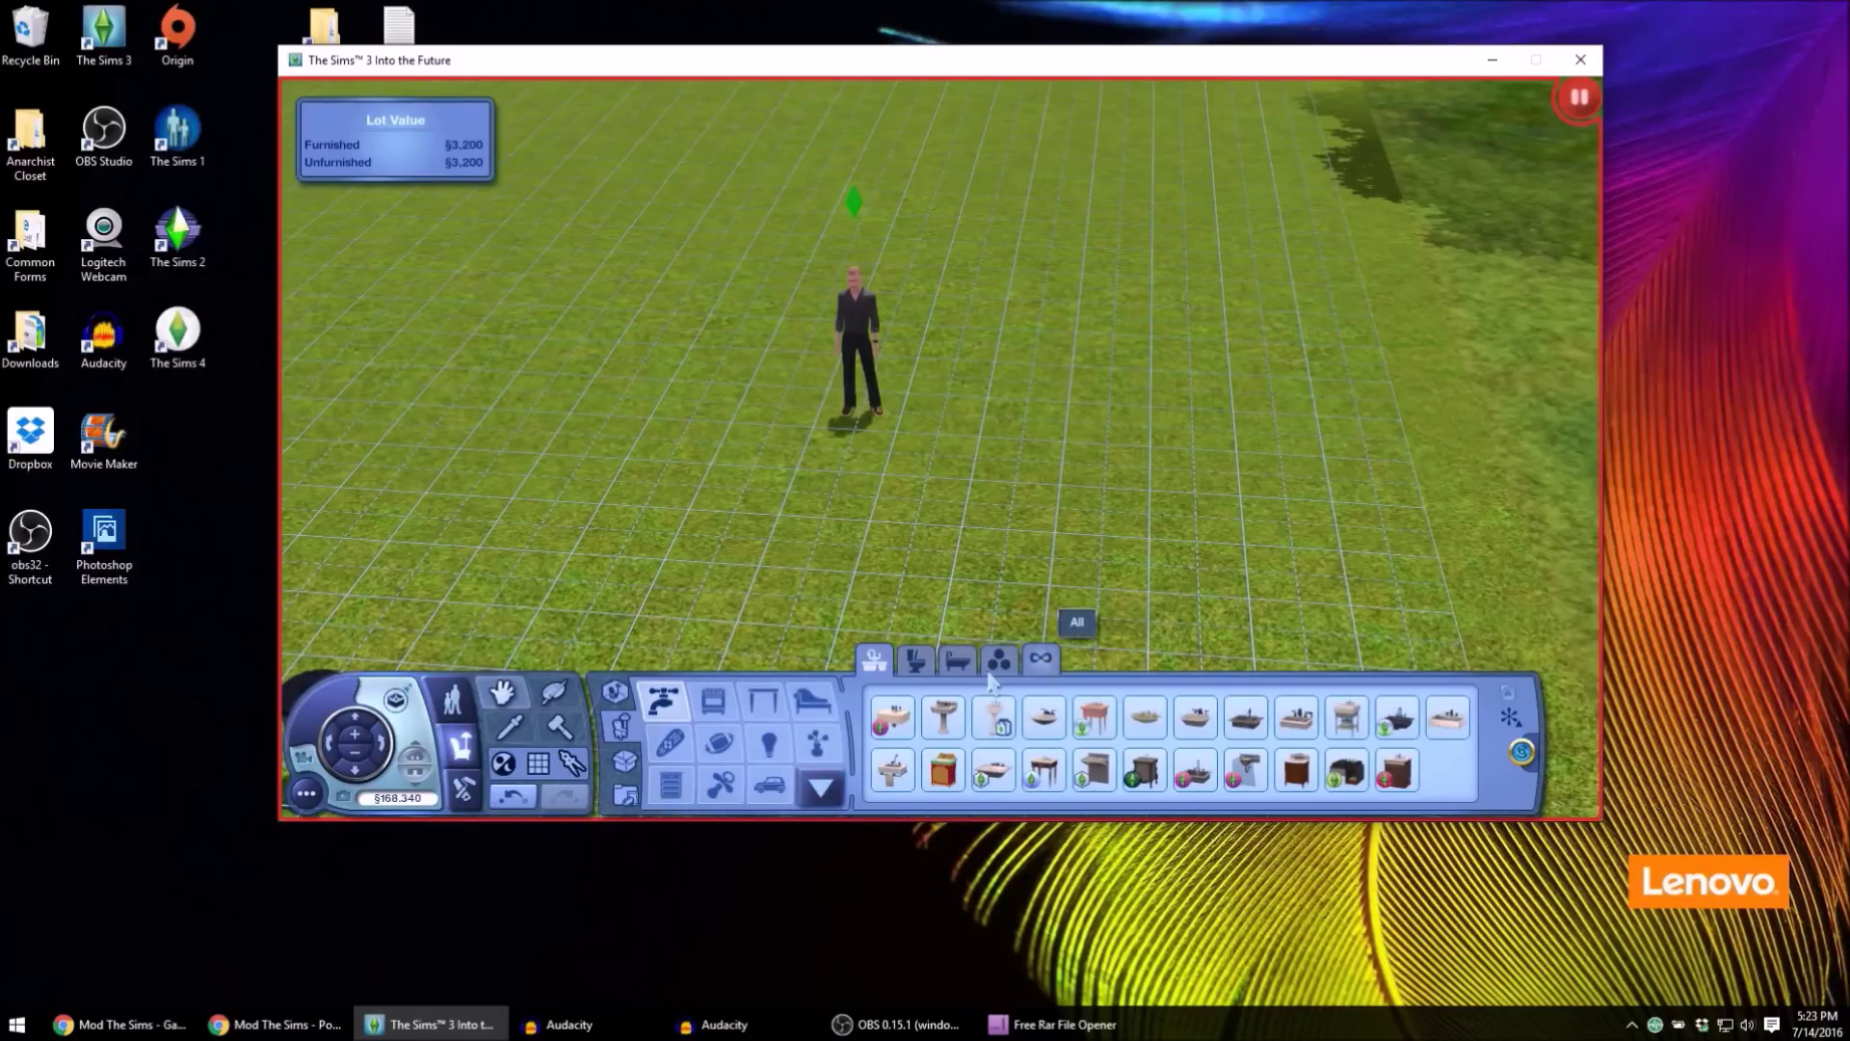
# - Buy the §1 Pose Player clapperboard from Miscellaneous Decor, place it beside the Sim, and return to Live Mode
pyautogui.click(817, 743)
pyautogui.click(1124, 663)
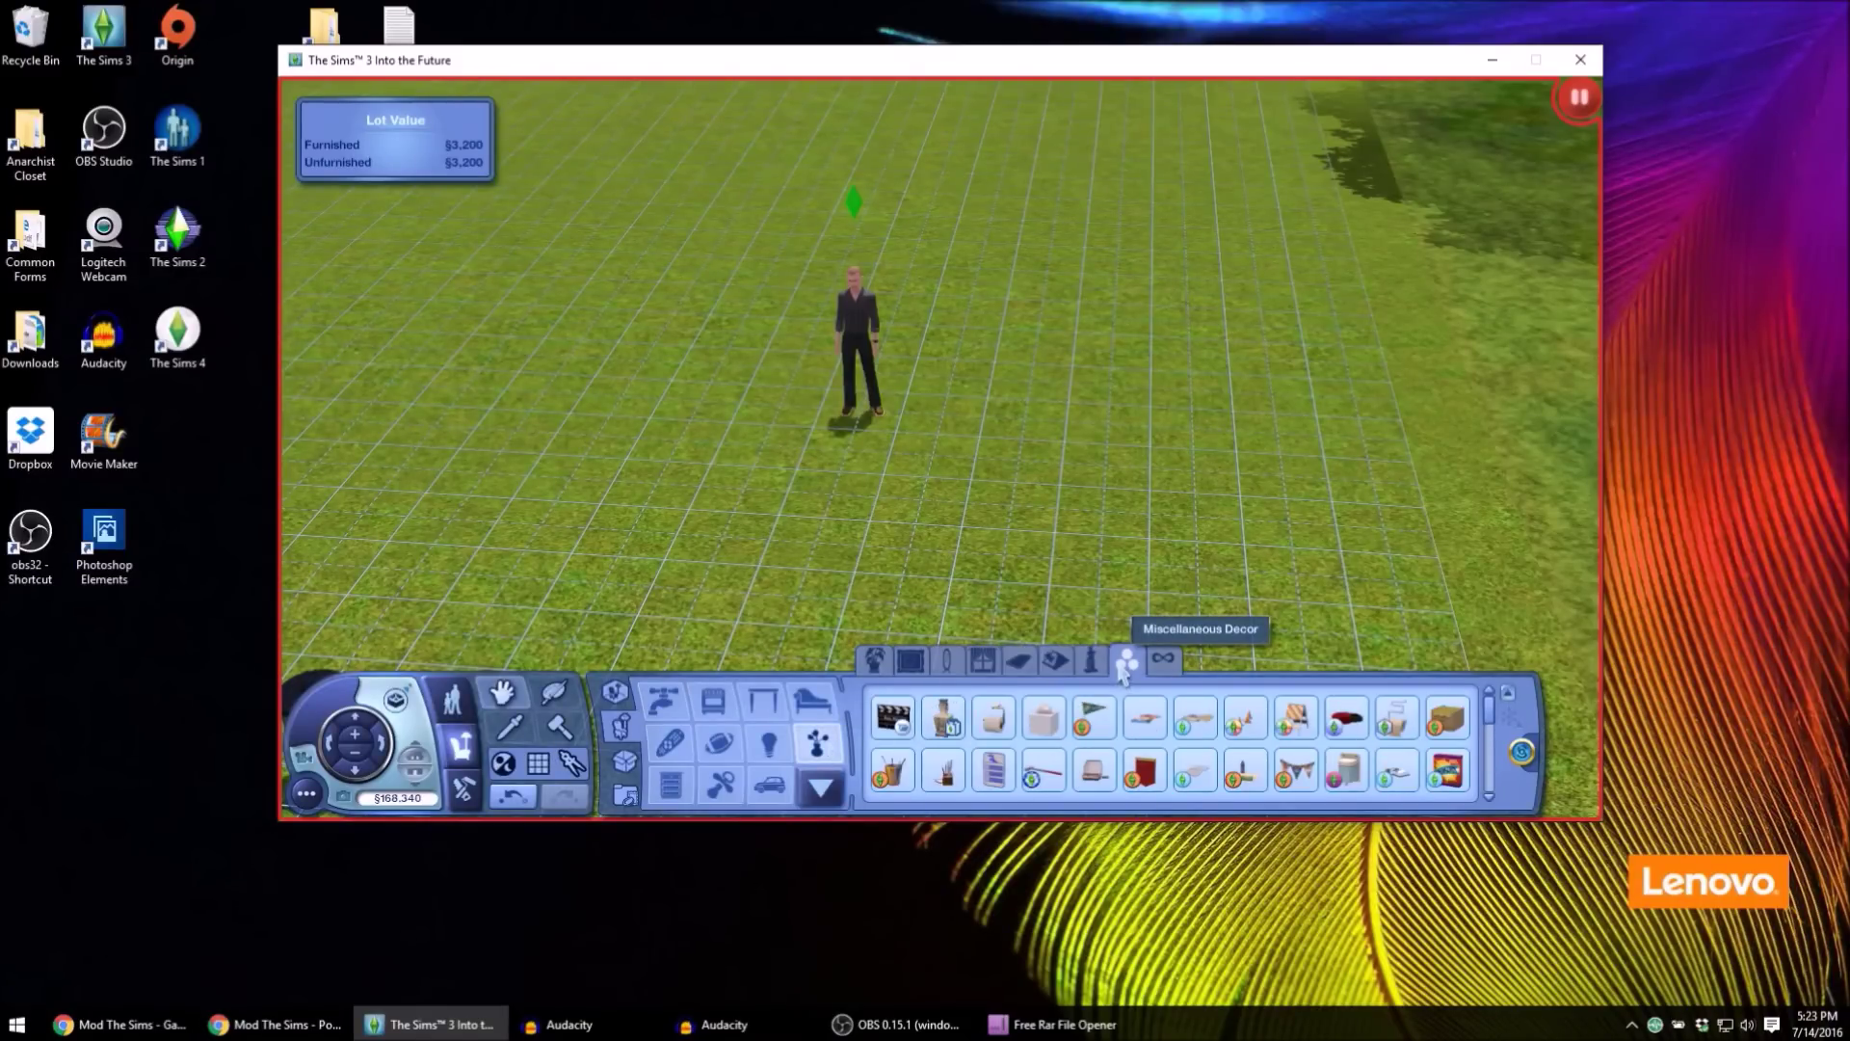
pyautogui.click(890, 726)
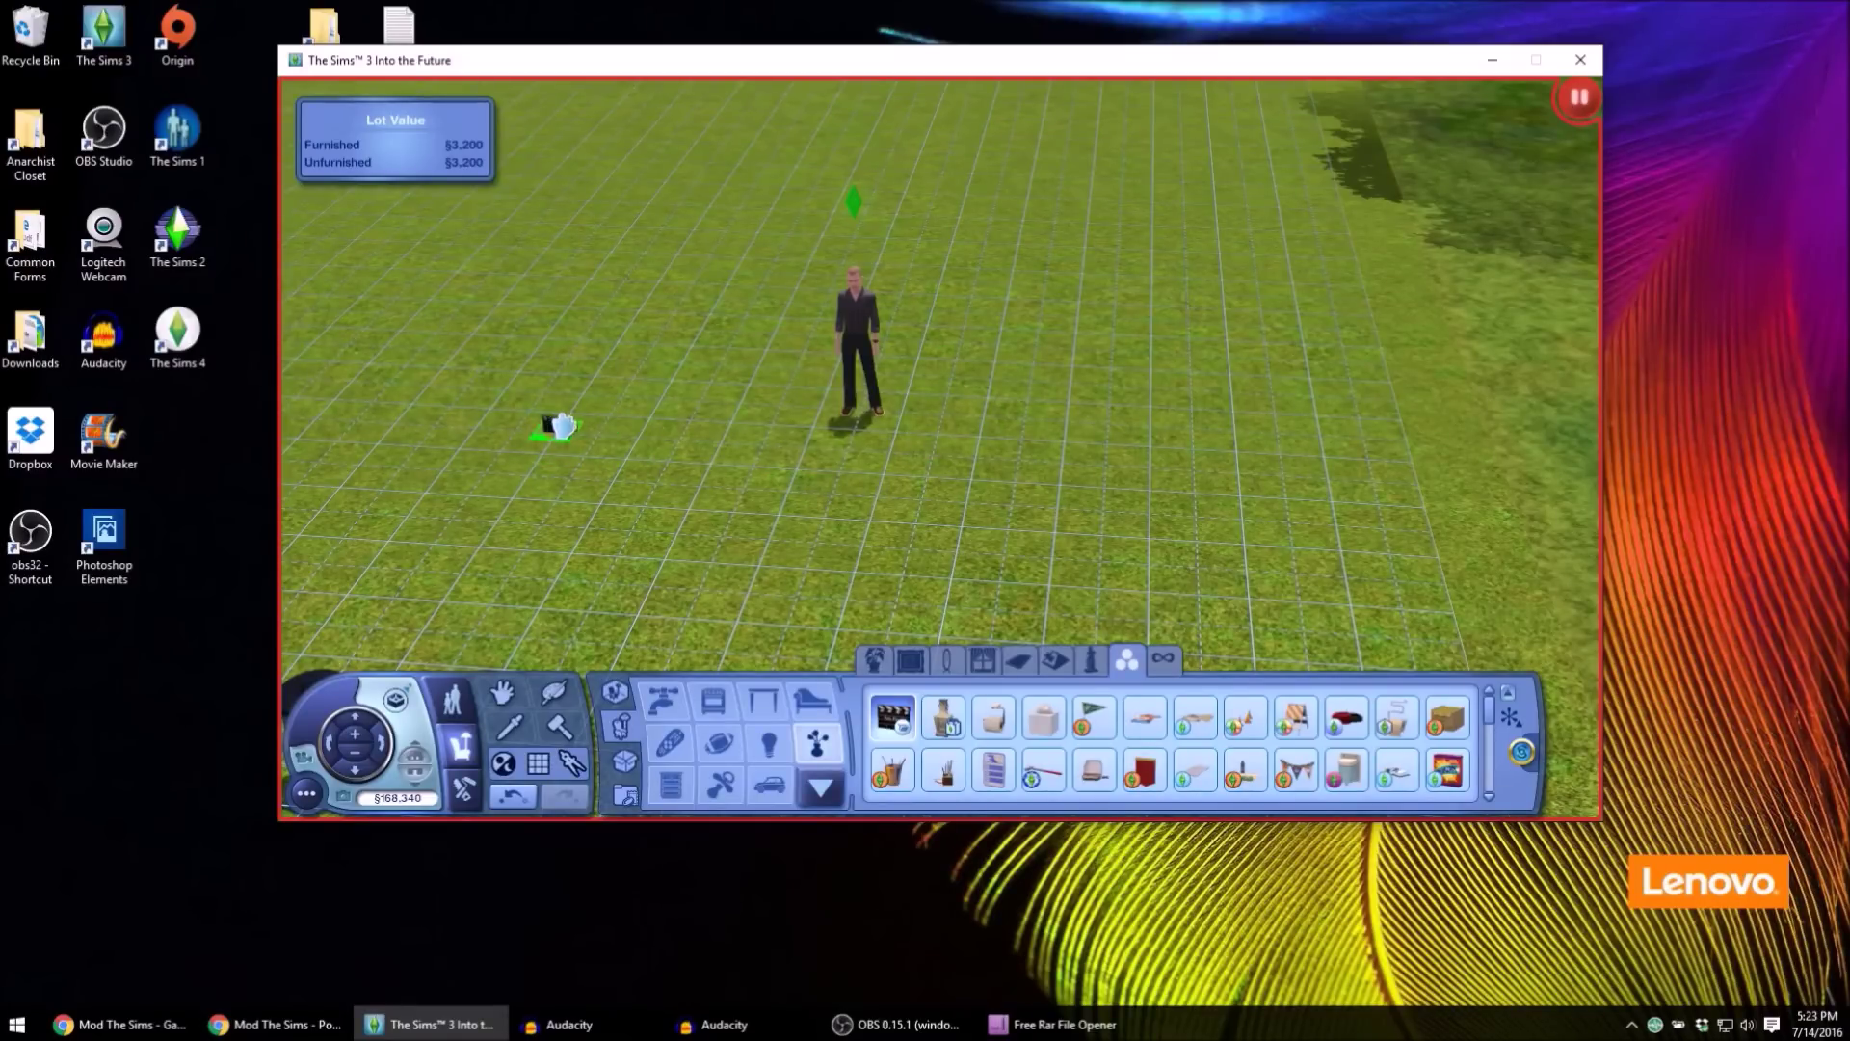
pyautogui.click(730, 415)
pyautogui.scroll(4, 762, 486)
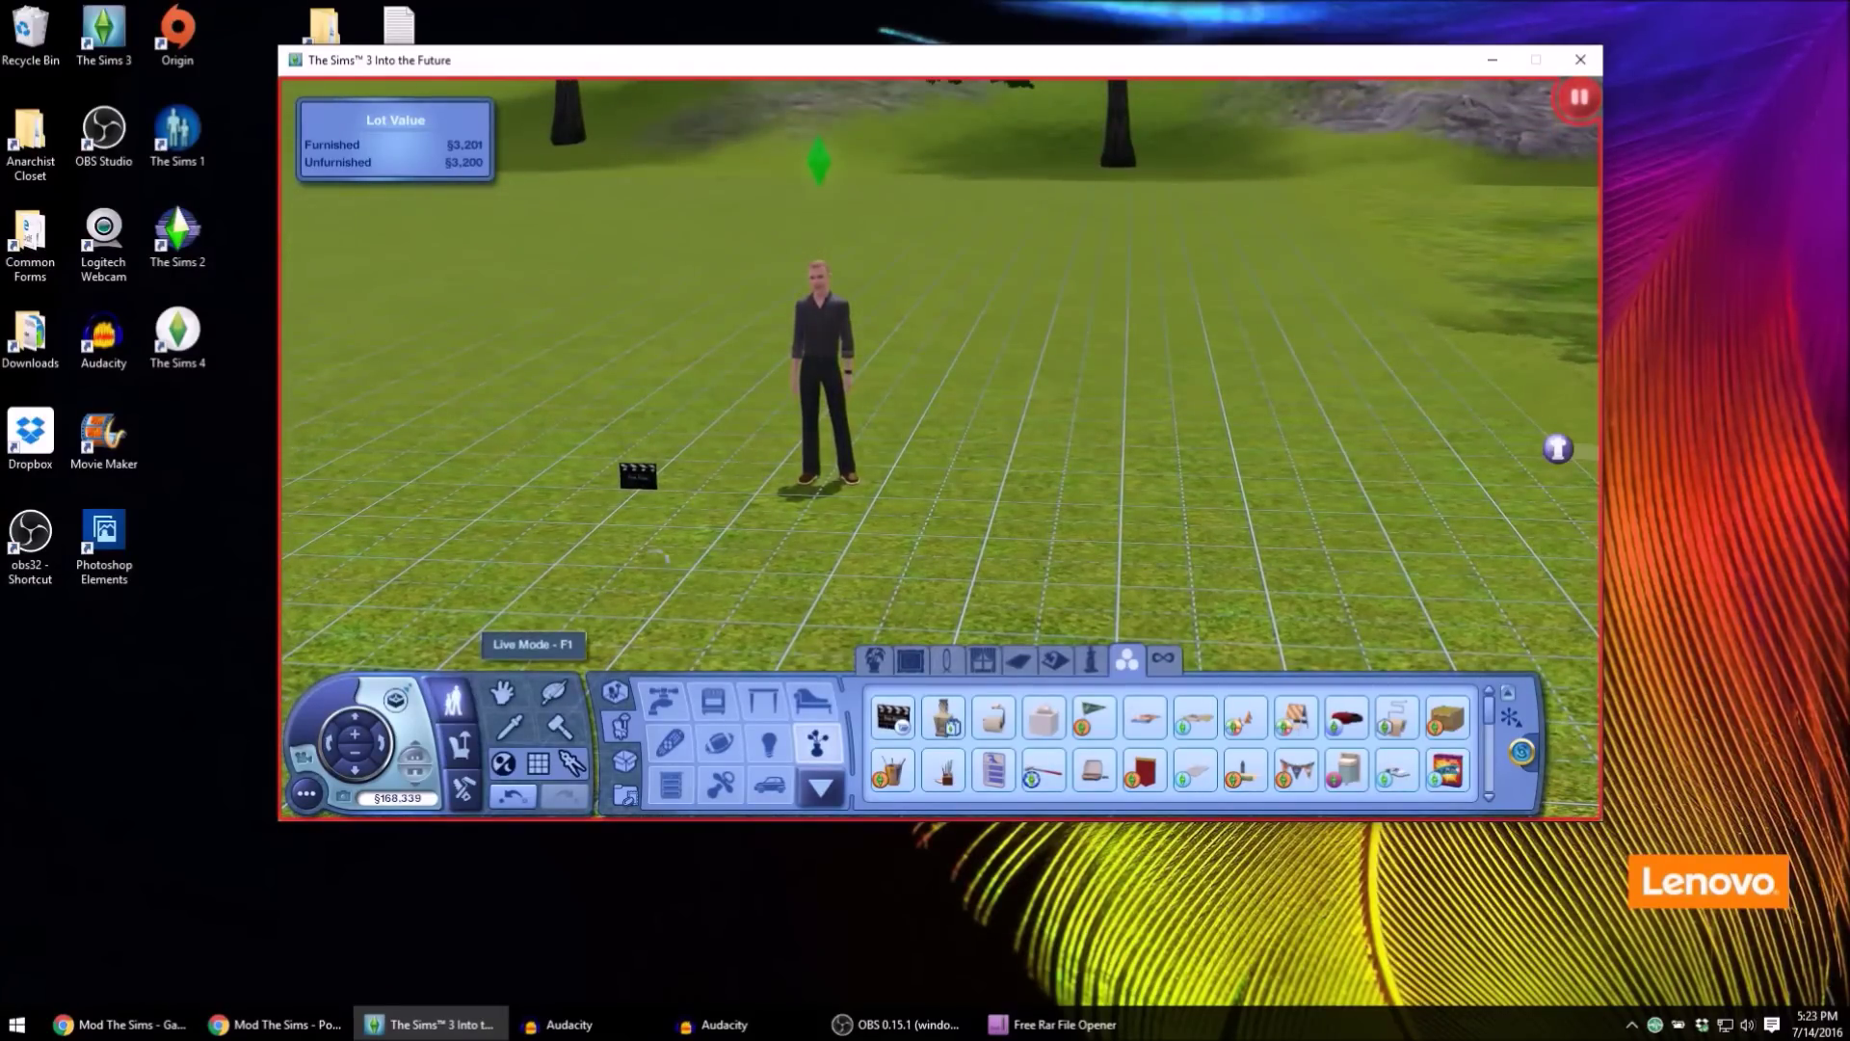
pyautogui.click(461, 689)
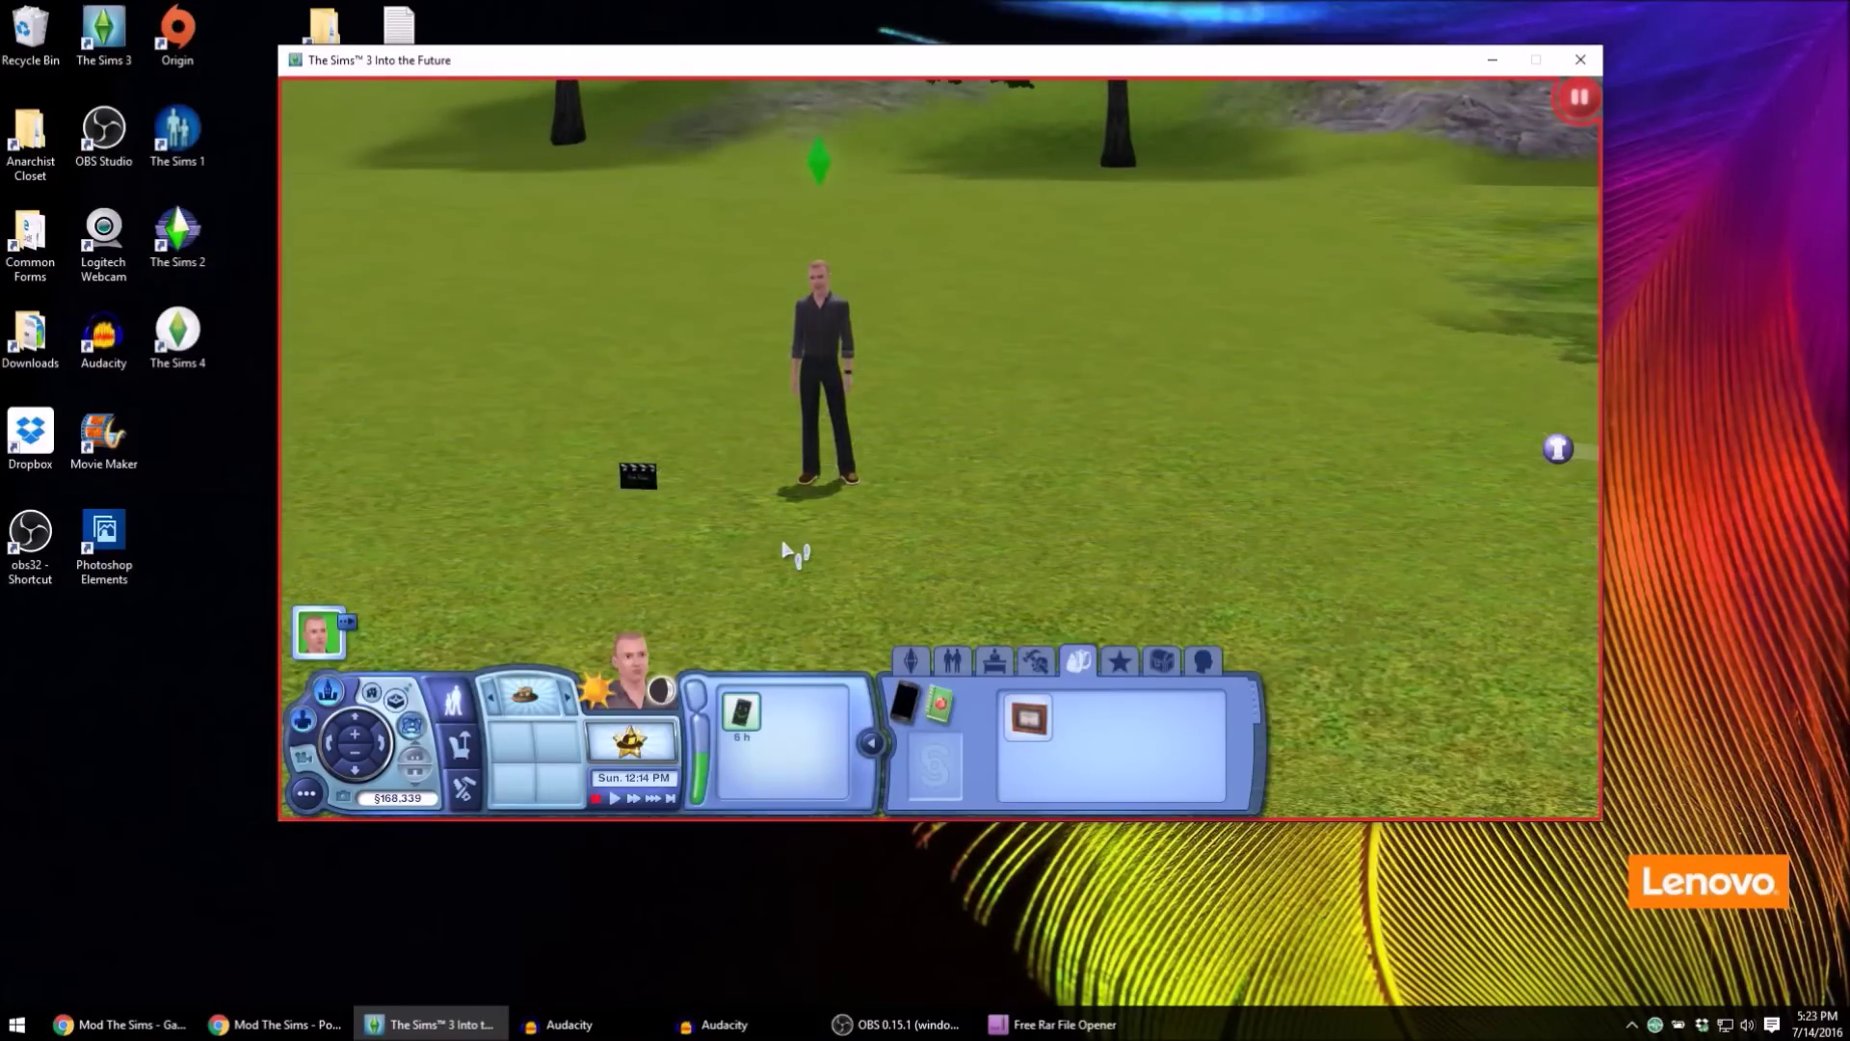
# - Draw a back wall behind the Sim plus left and right side walls
pyautogui.scroll(3, 795, 549)
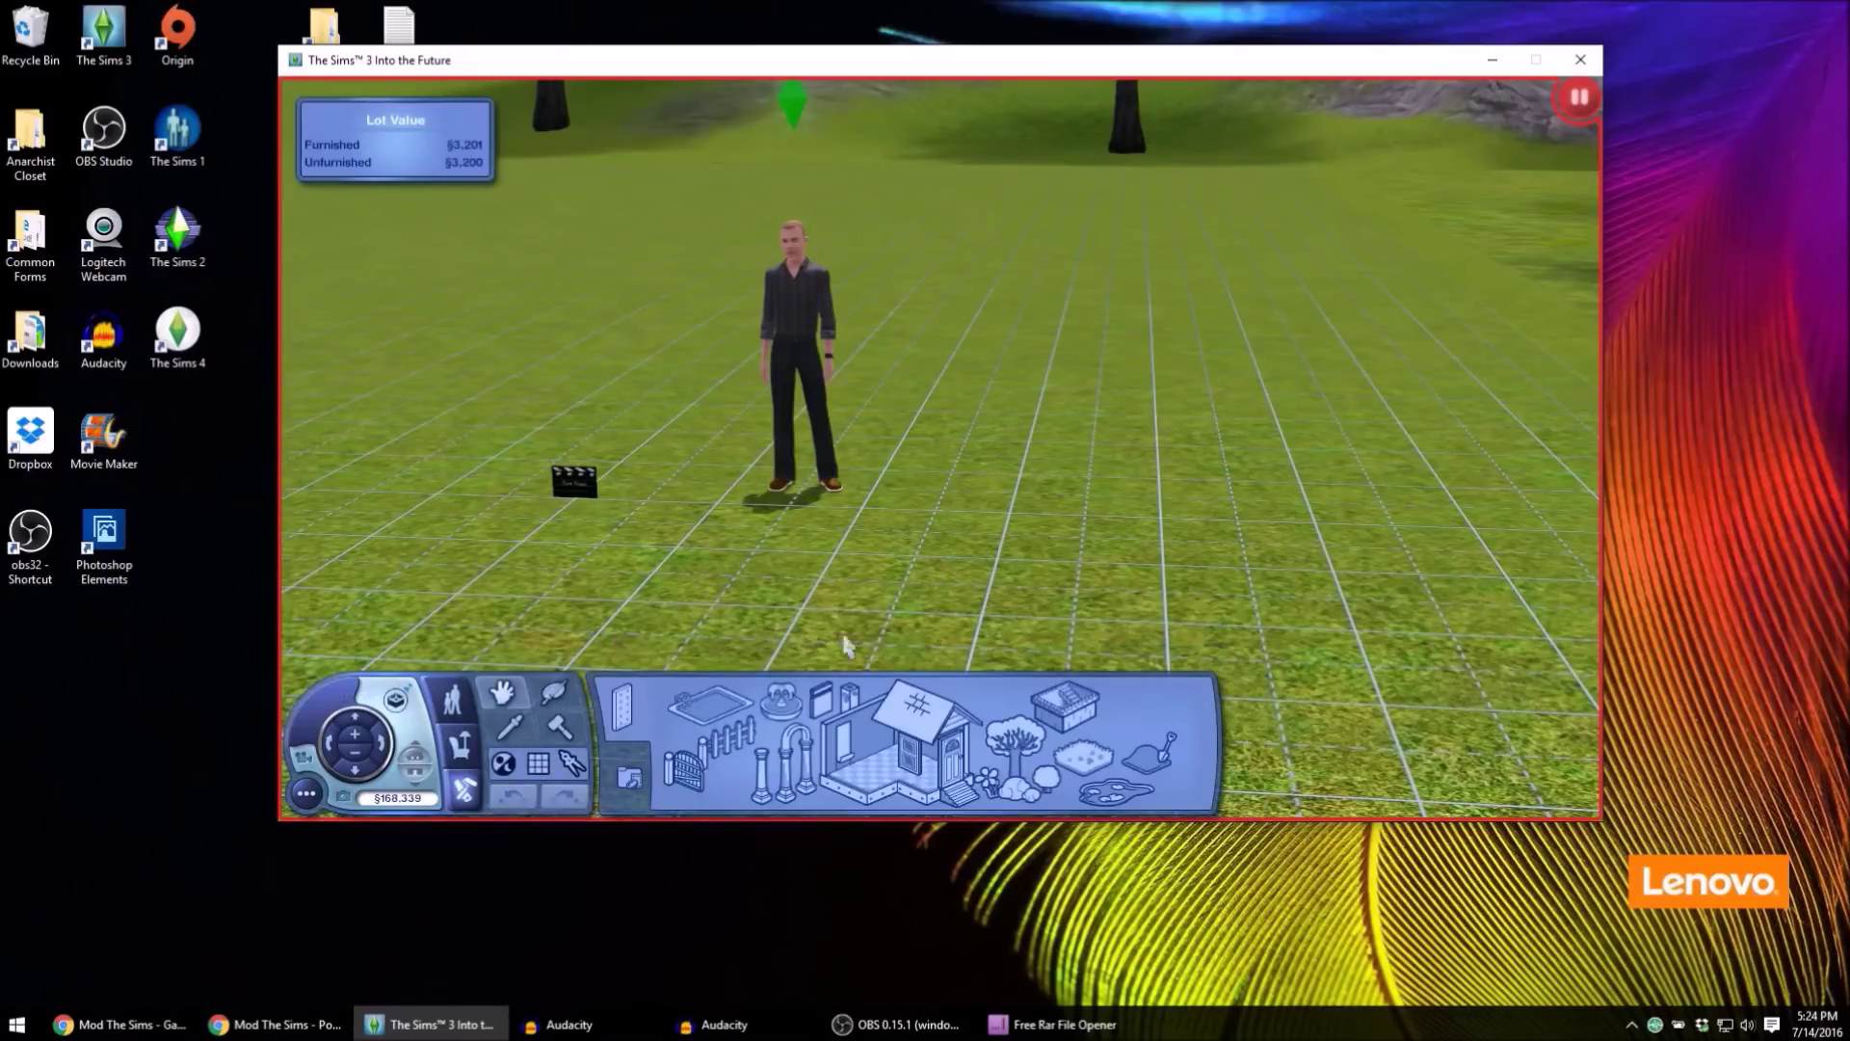
pyautogui.click(863, 727)
pyautogui.scroll(-3, 578, 511)
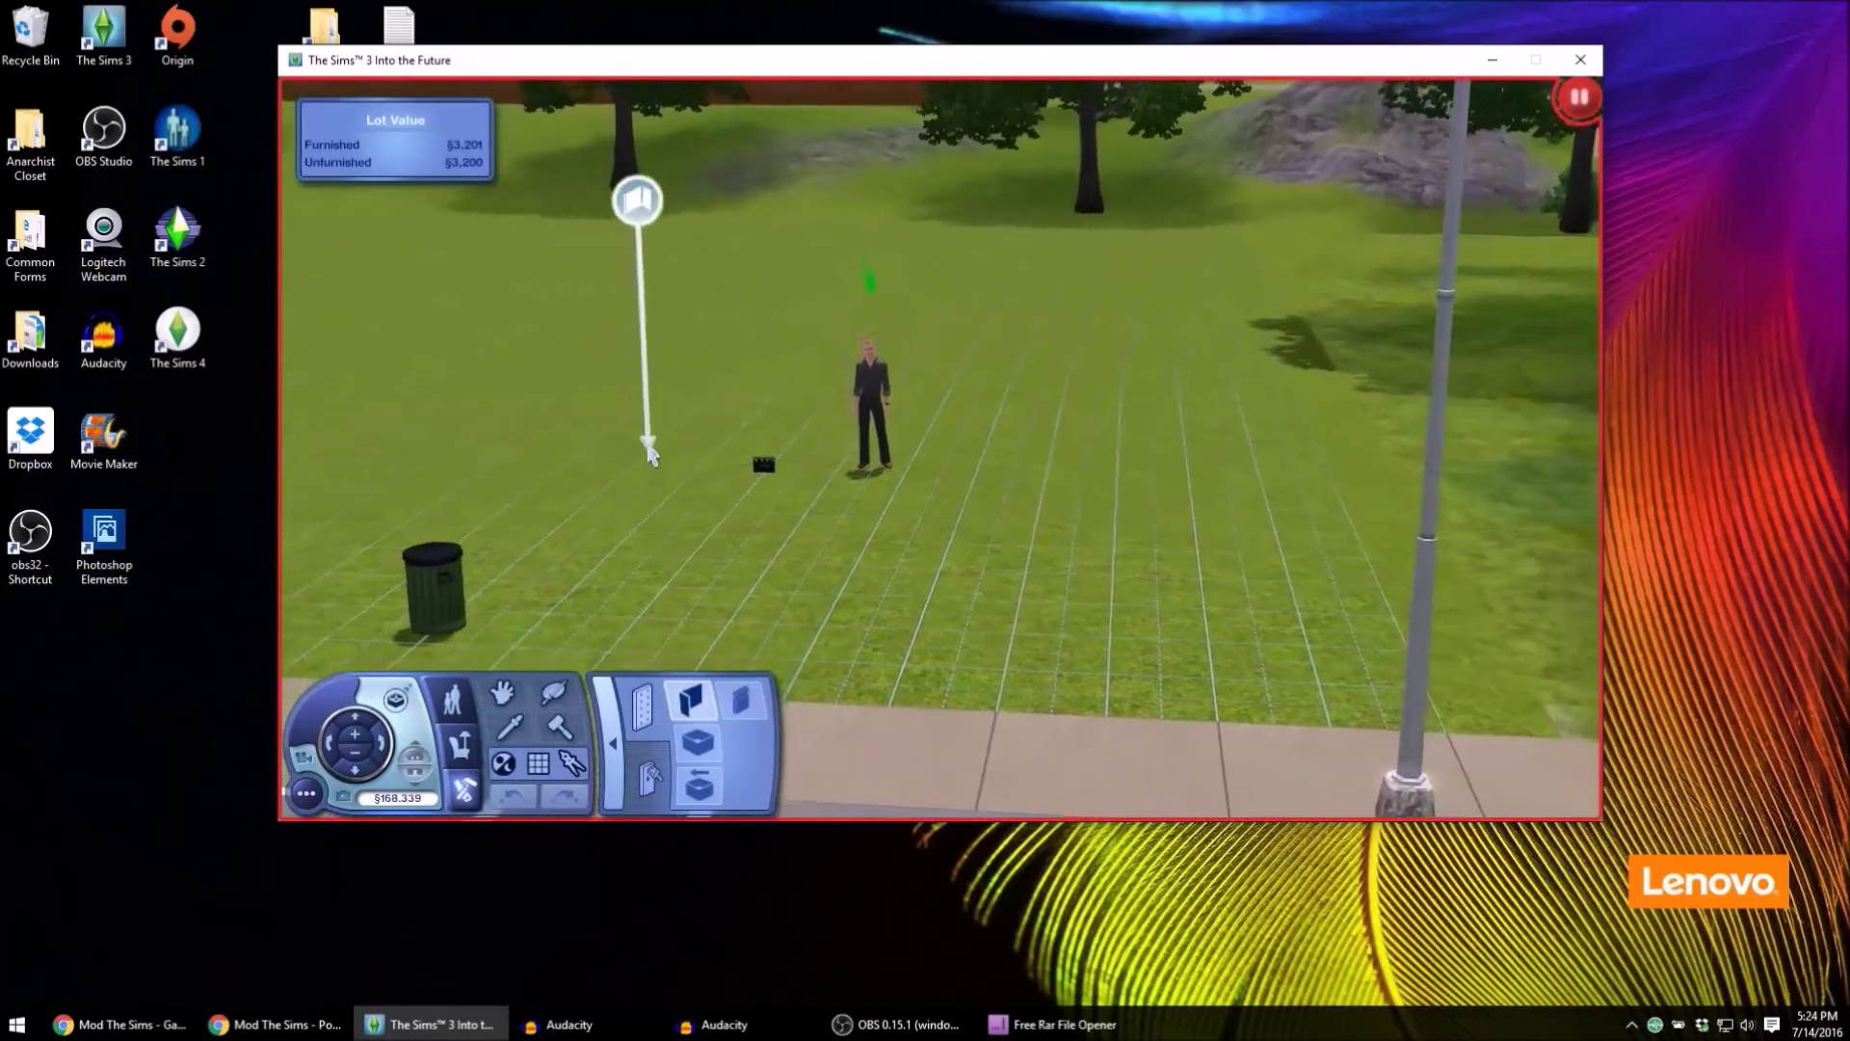
pyautogui.moveTo(706, 395); pyautogui.dragTo(1115, 407)
pyautogui.moveTo(718, 400); pyautogui.dragTo(675, 397)
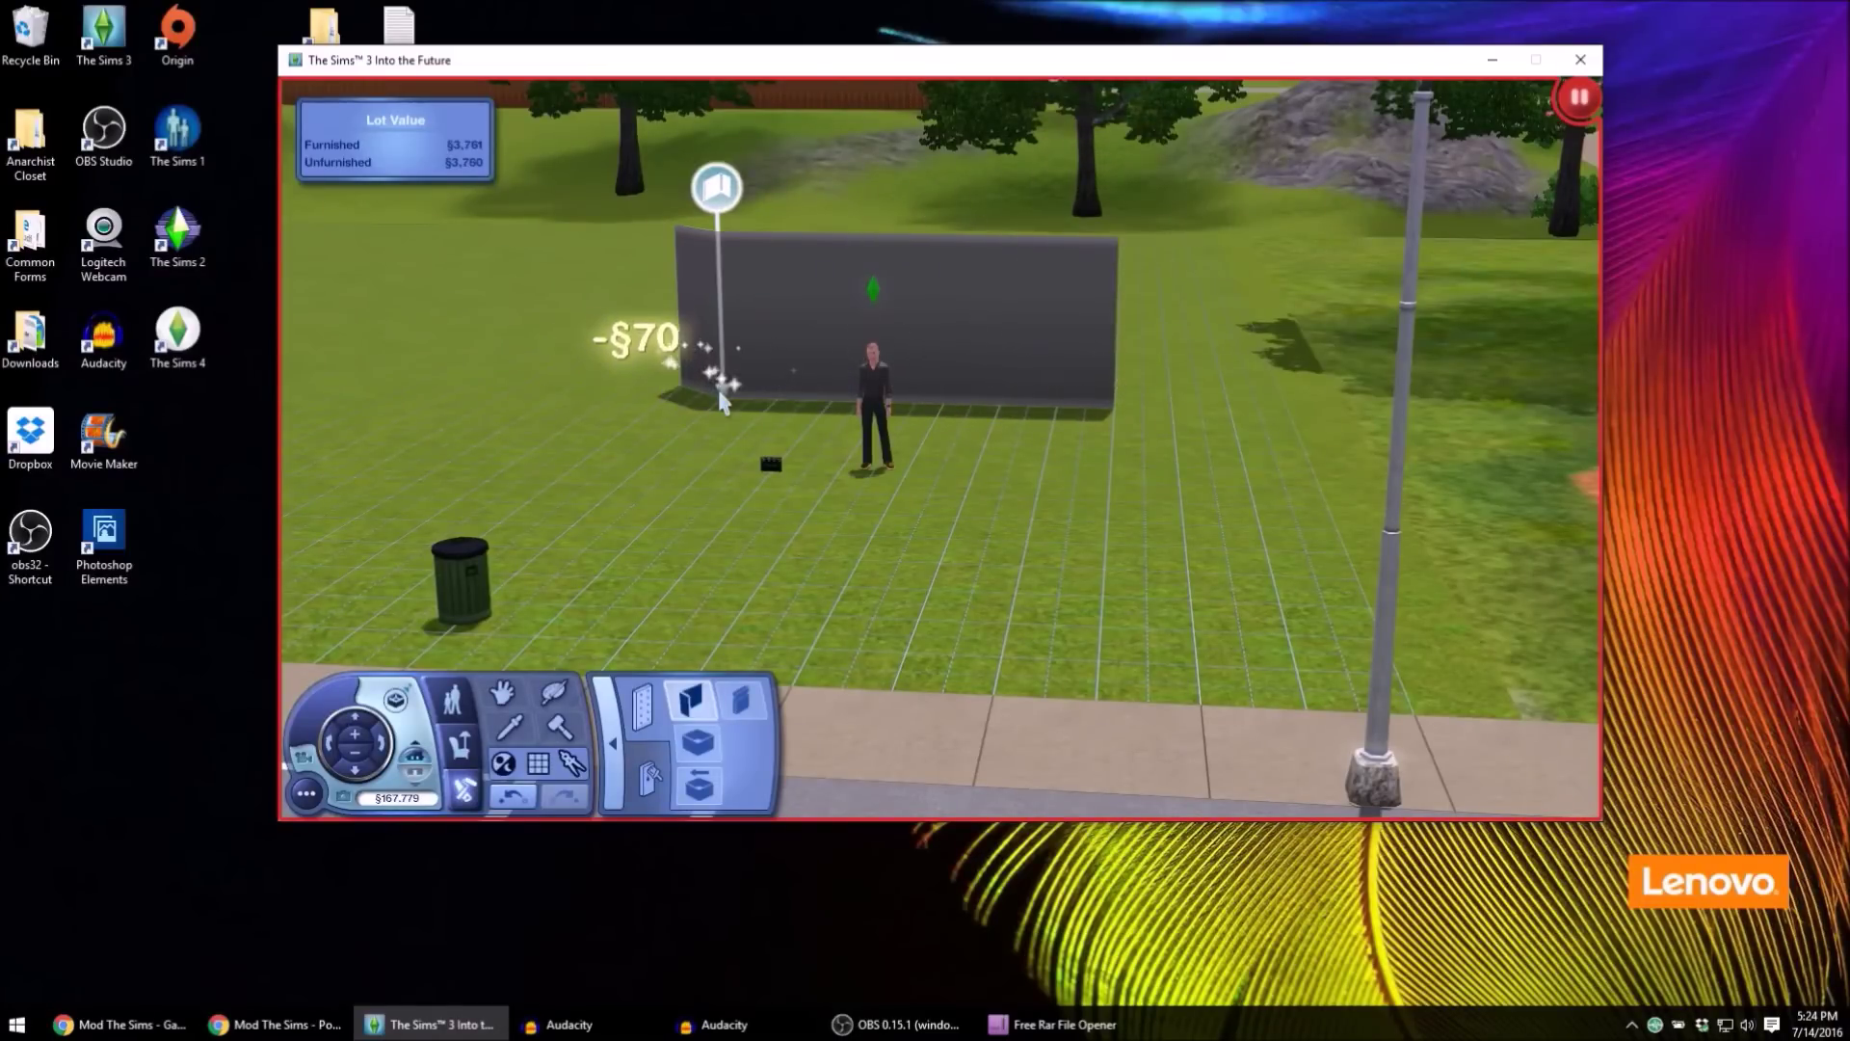
pyautogui.click(510, 796)
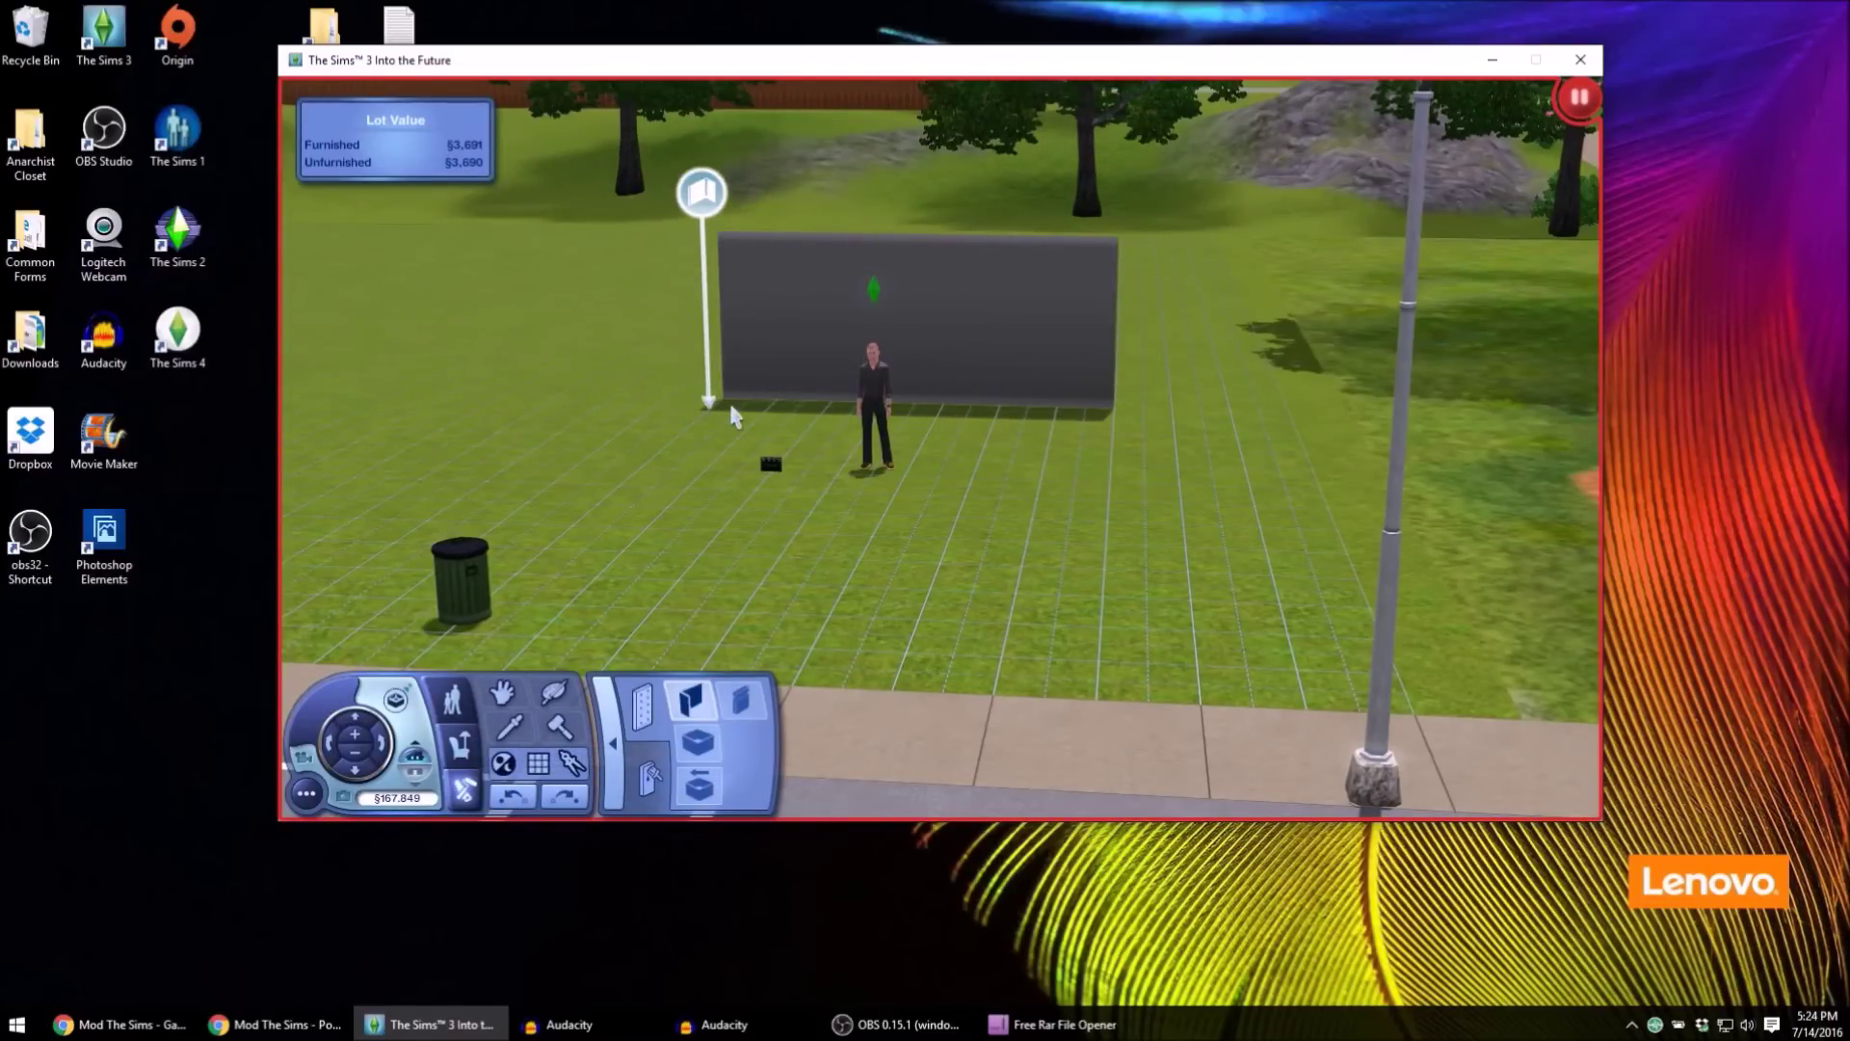
pyautogui.moveTo(732, 416); pyautogui.dragTo(718, 463)
pyautogui.moveTo(1115, 439); pyautogui.dragTo(1109, 472)
pyautogui.scroll(5, 1016, 459)
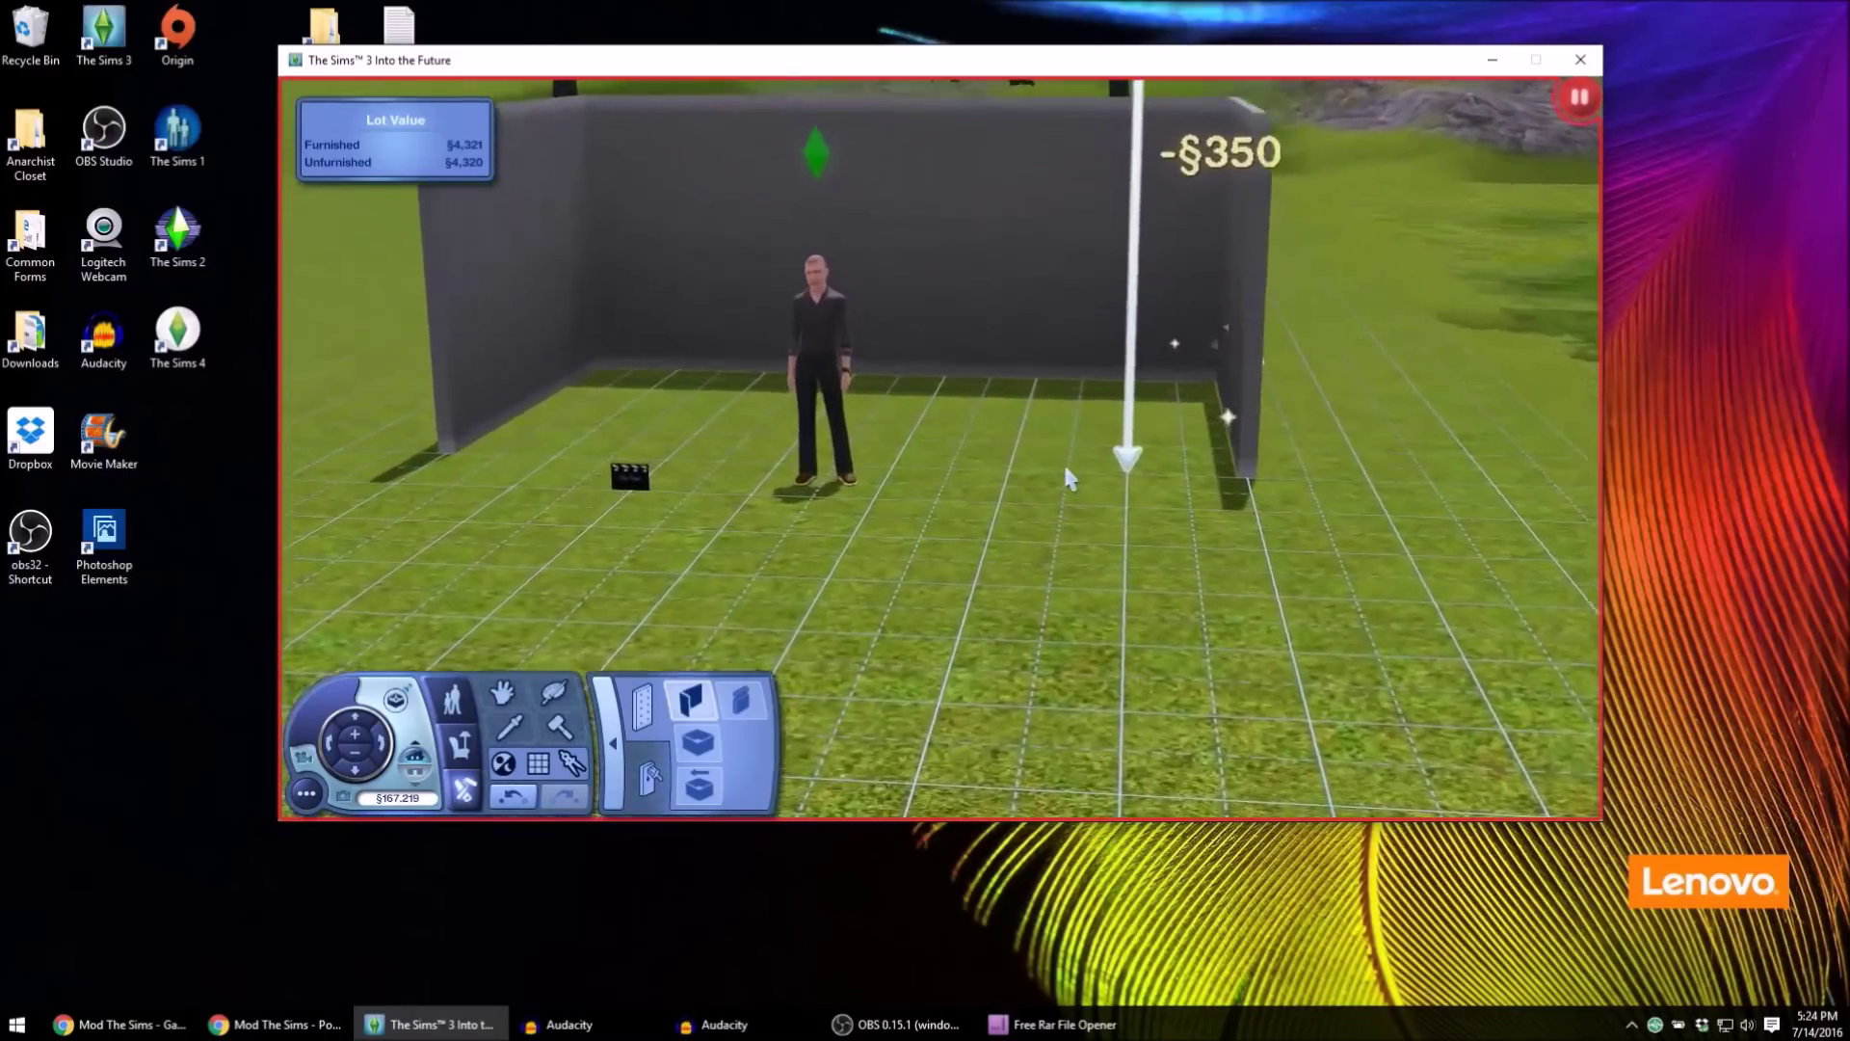
pyautogui.scroll(4, 1062, 461)
pyautogui.scroll(2, 1029, 476)
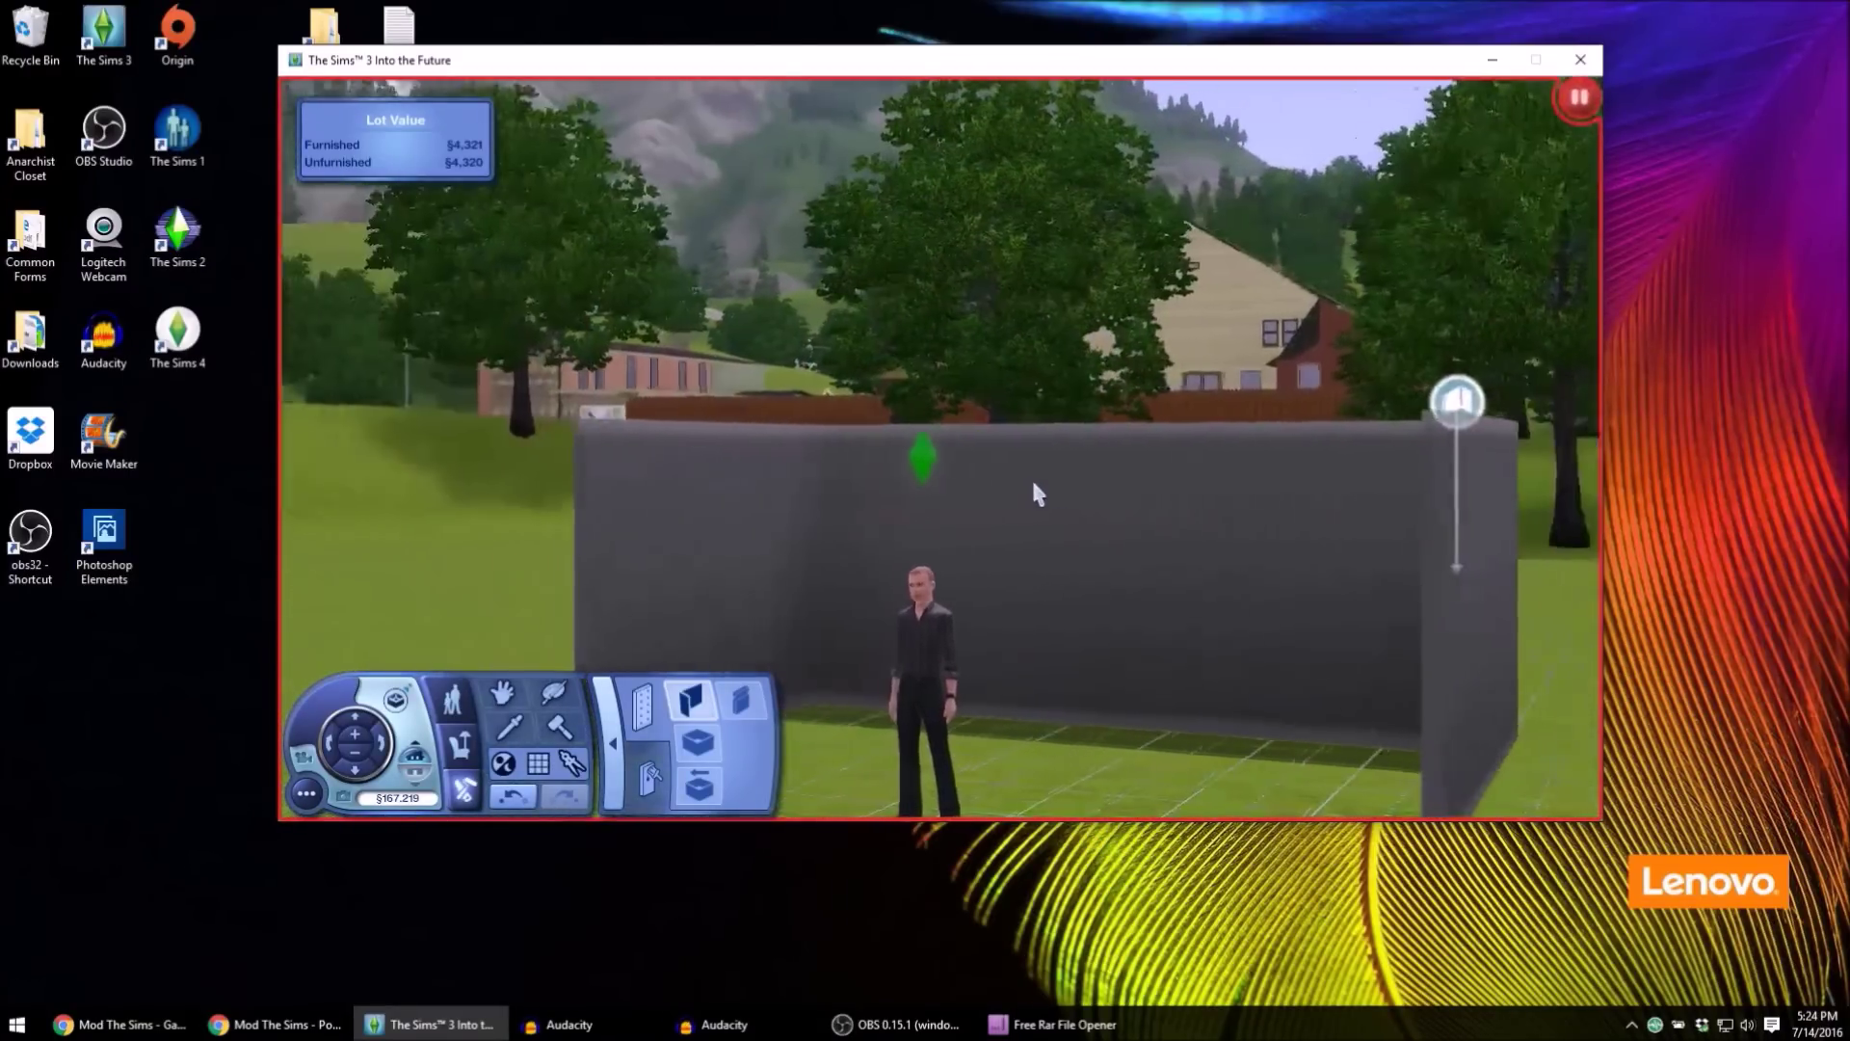
pyautogui.scroll(-4, 1035, 481)
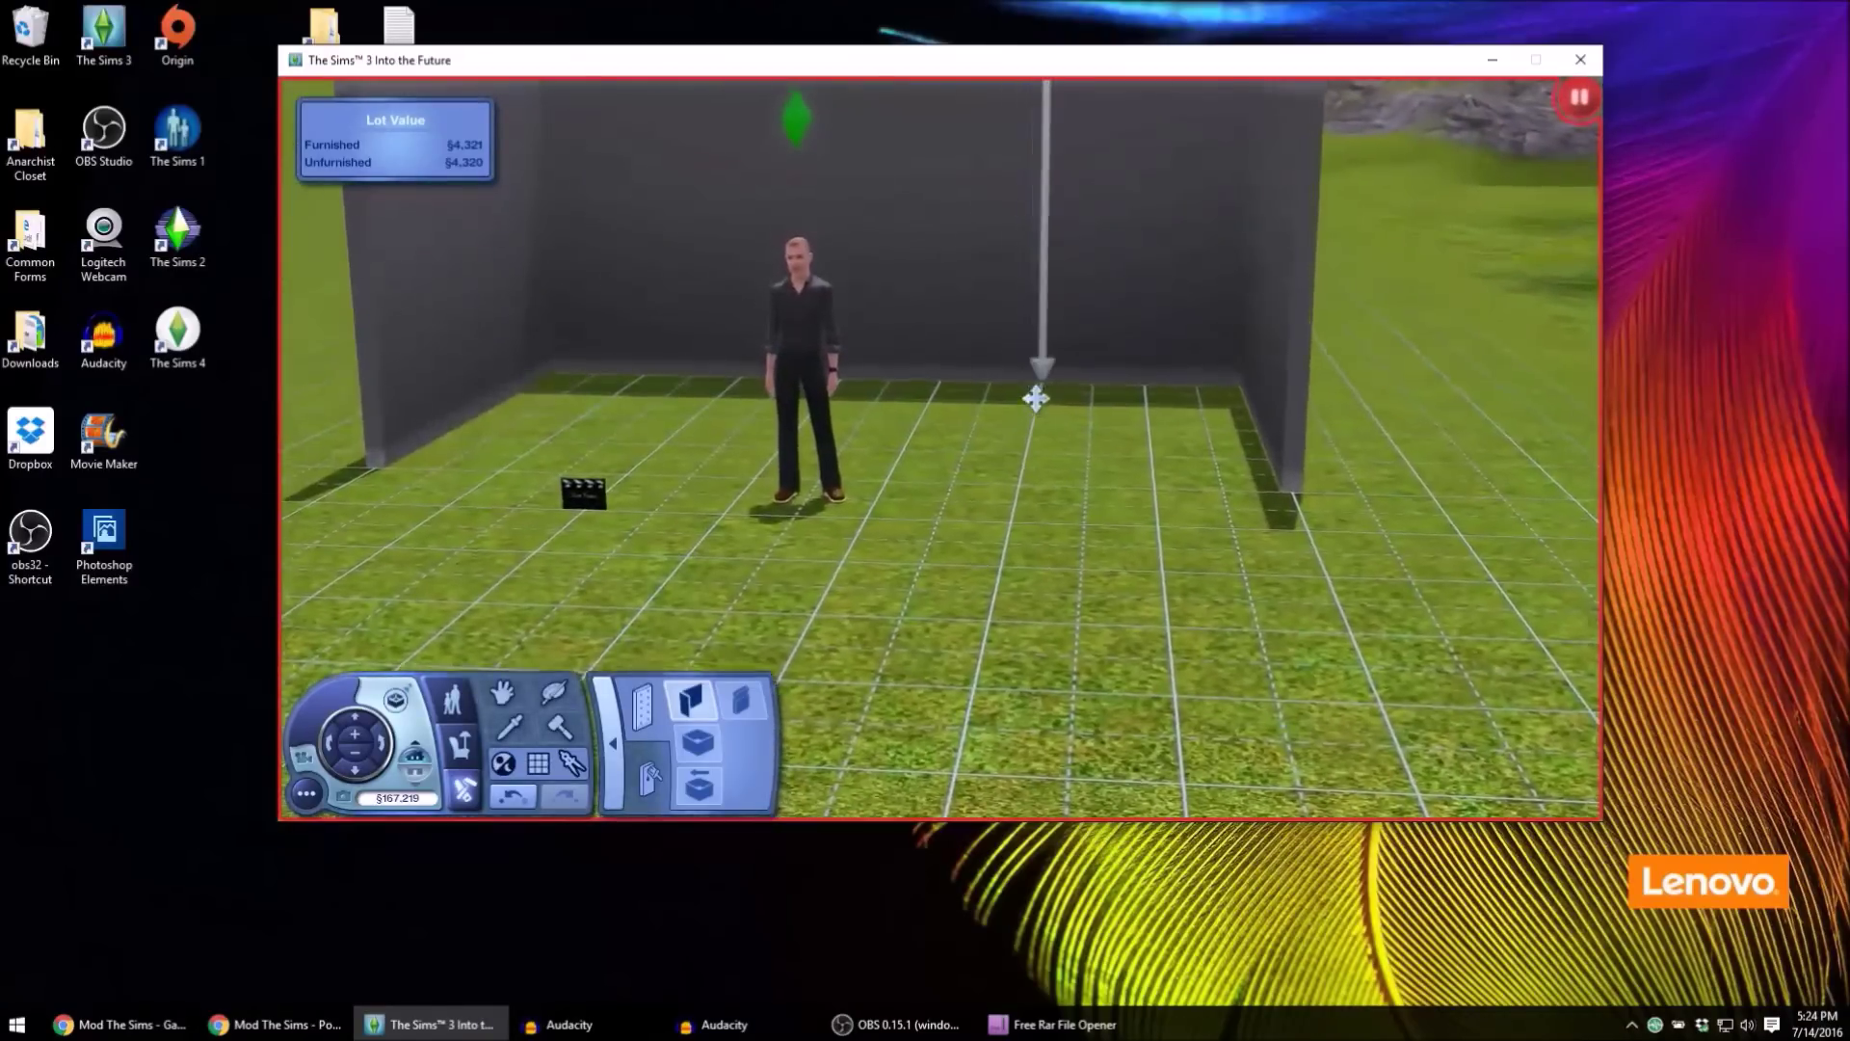
pyautogui.scroll(4, 1036, 397)
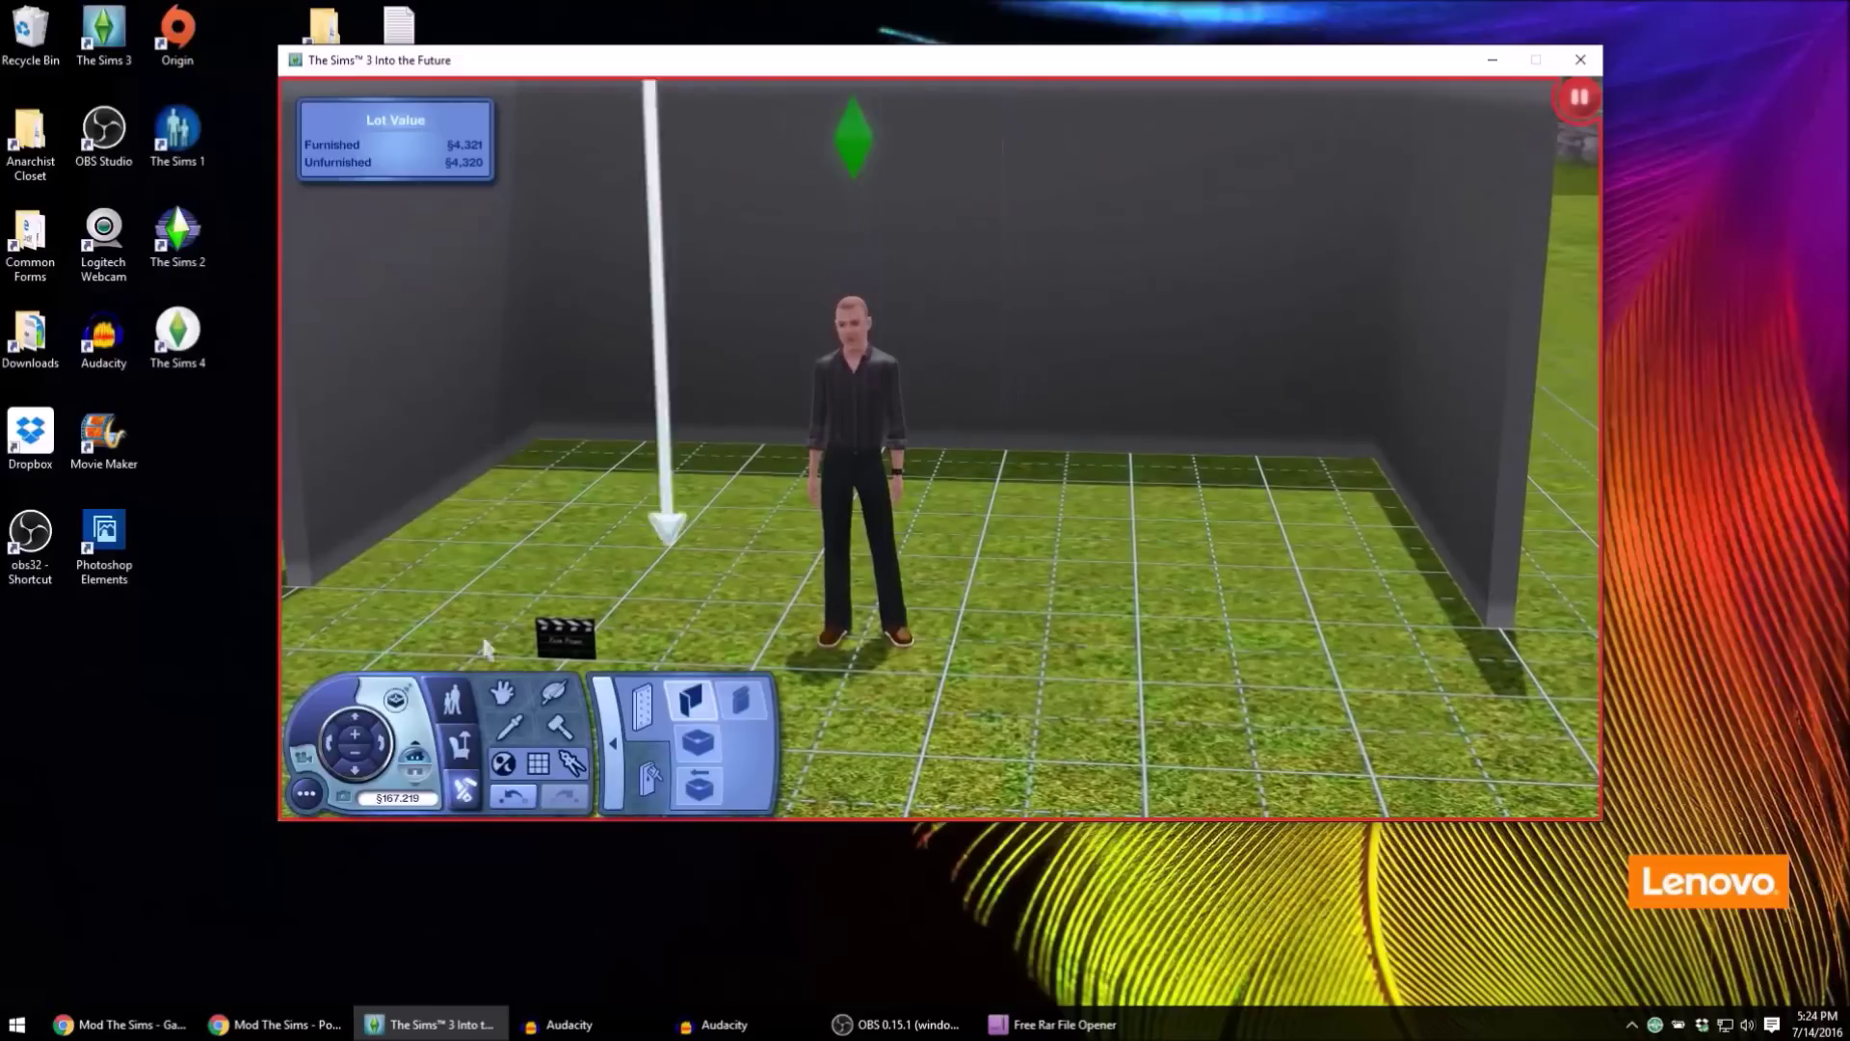
# - Paint all of the room's walls white with wall coverings for §160
pyautogui.click(636, 704)
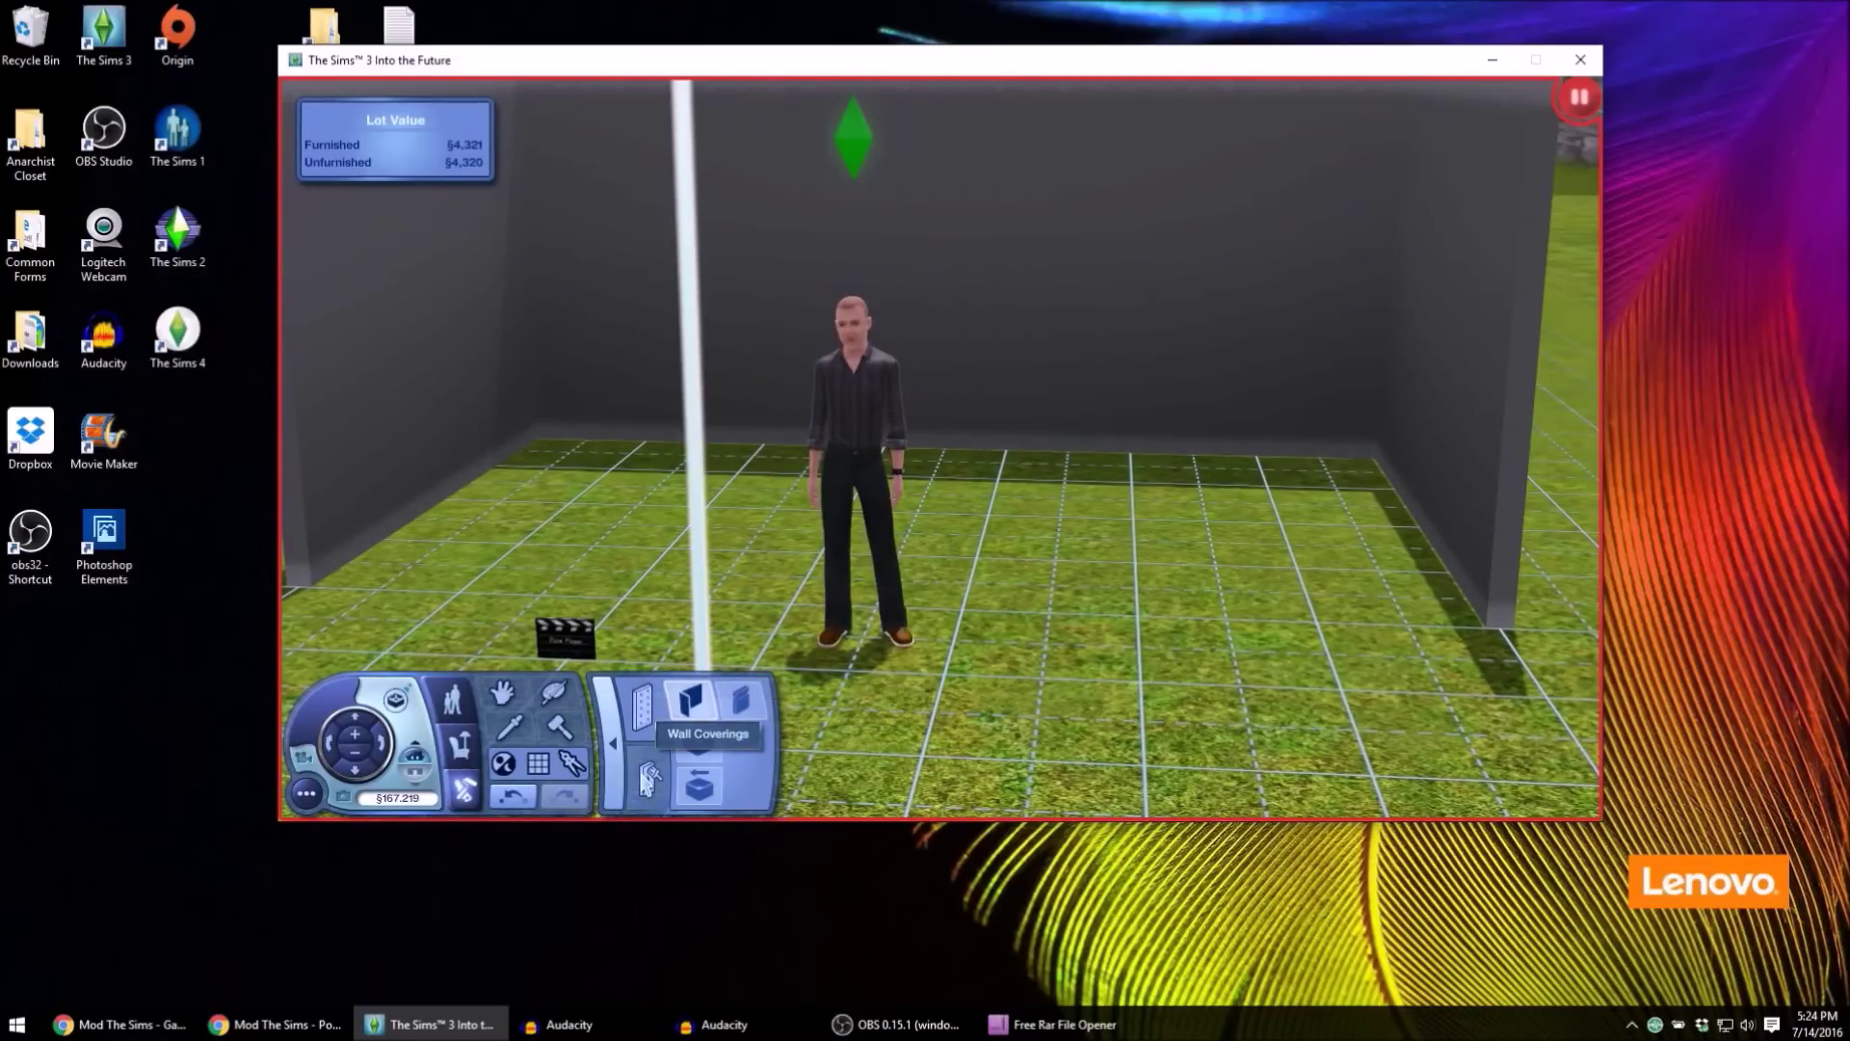
pyautogui.click(691, 701)
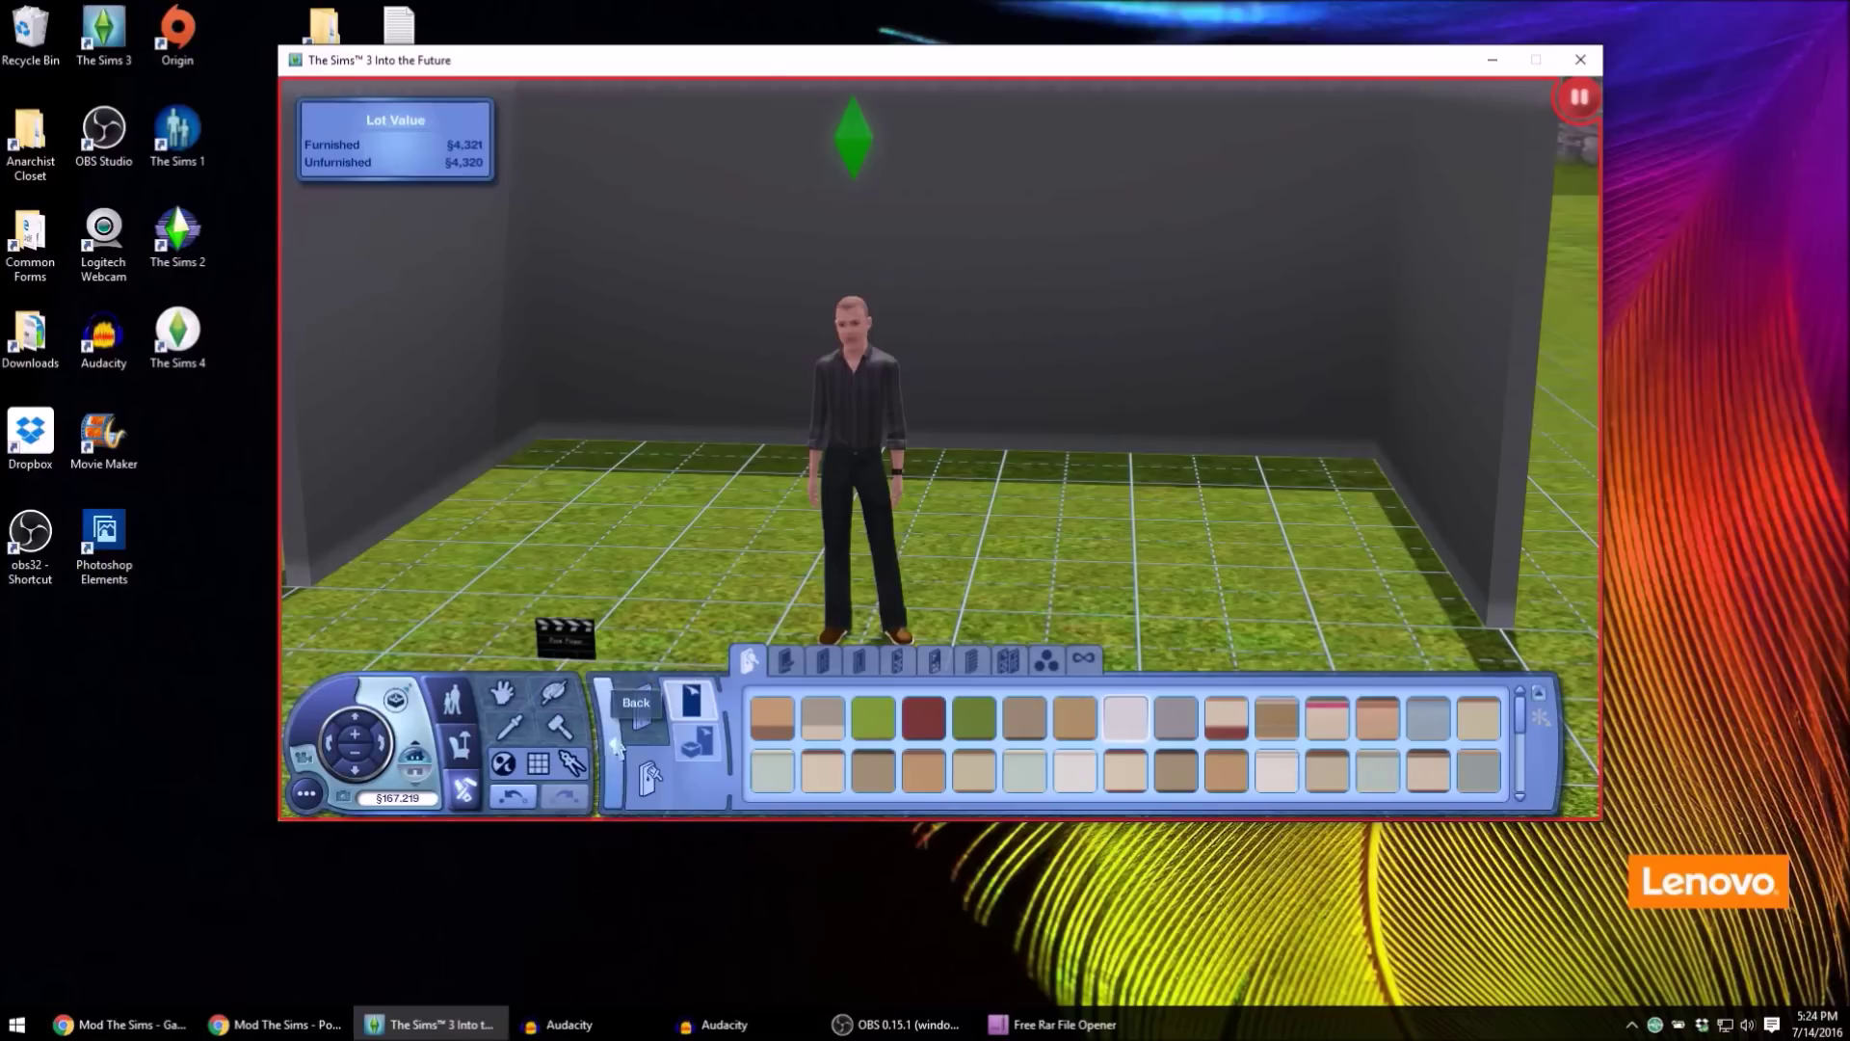
pyautogui.click(692, 752)
pyautogui.click(665, 323)
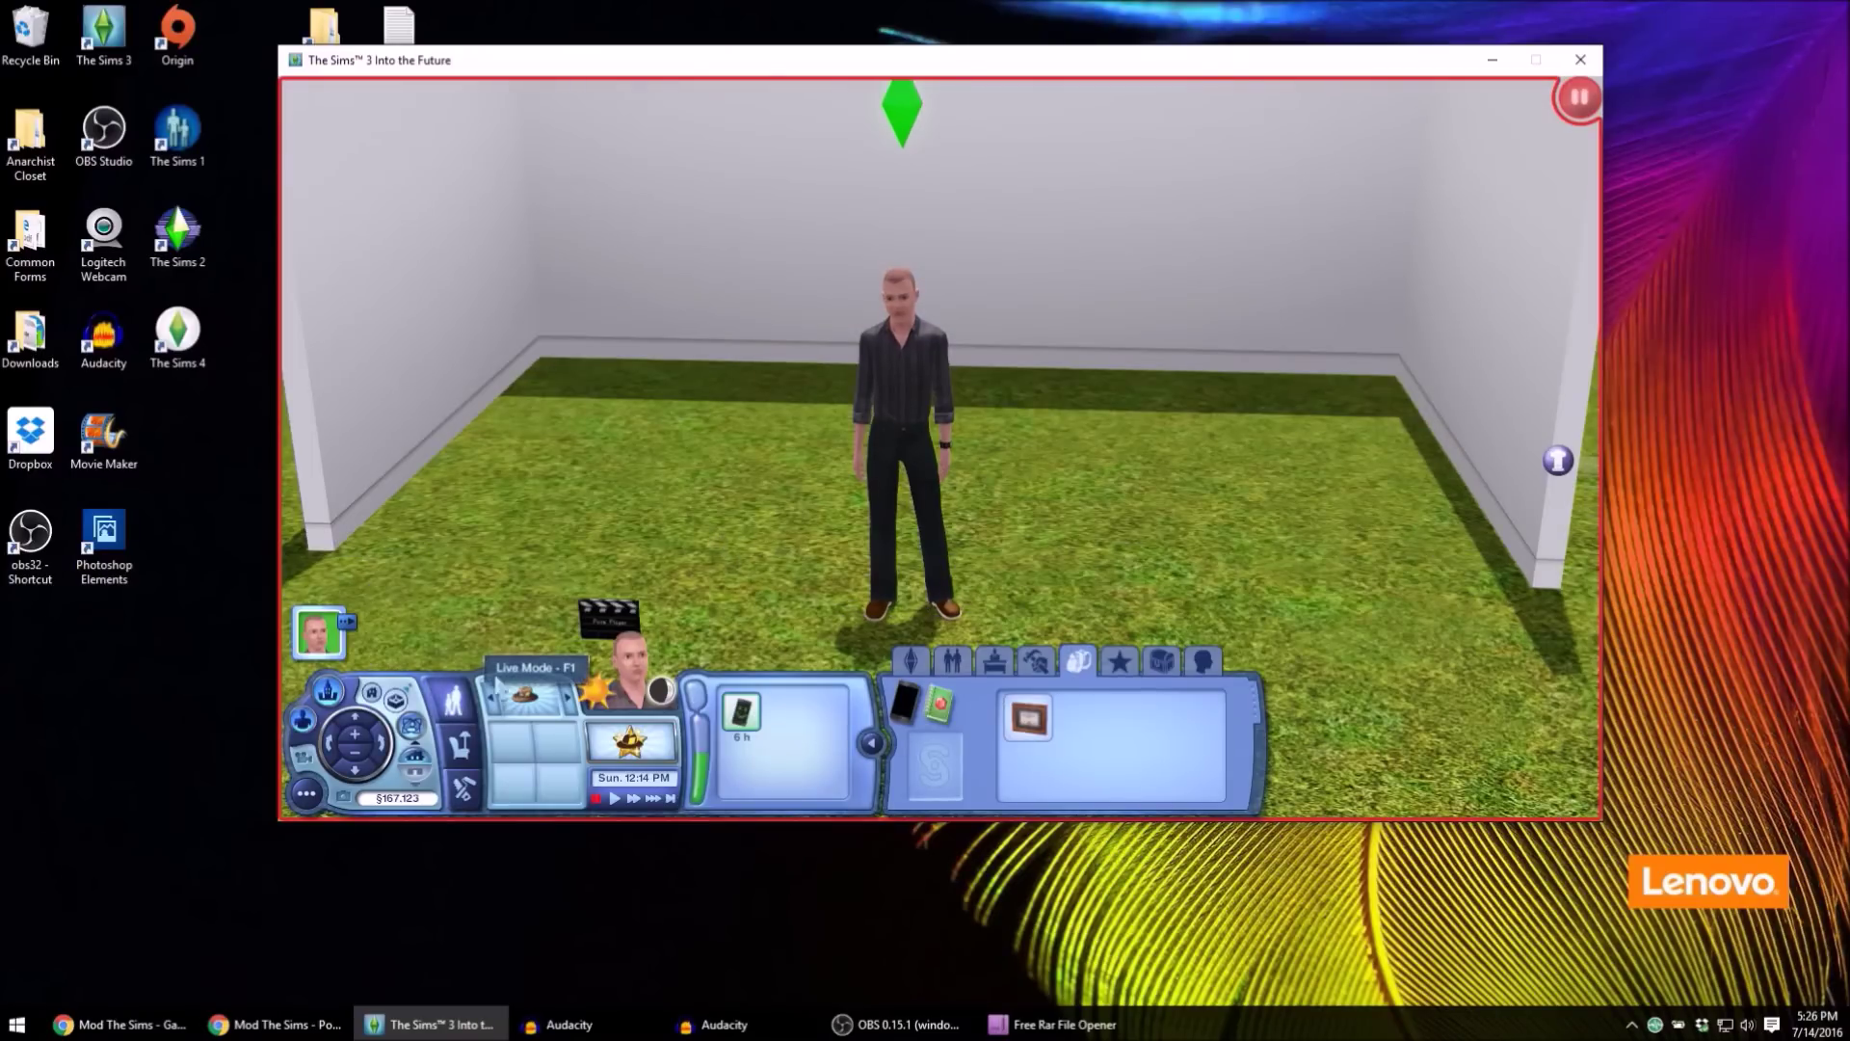
# - Choose Pose by Name on the Pose Player clapperboard to bring up the pose name entry
pyautogui.press('a')
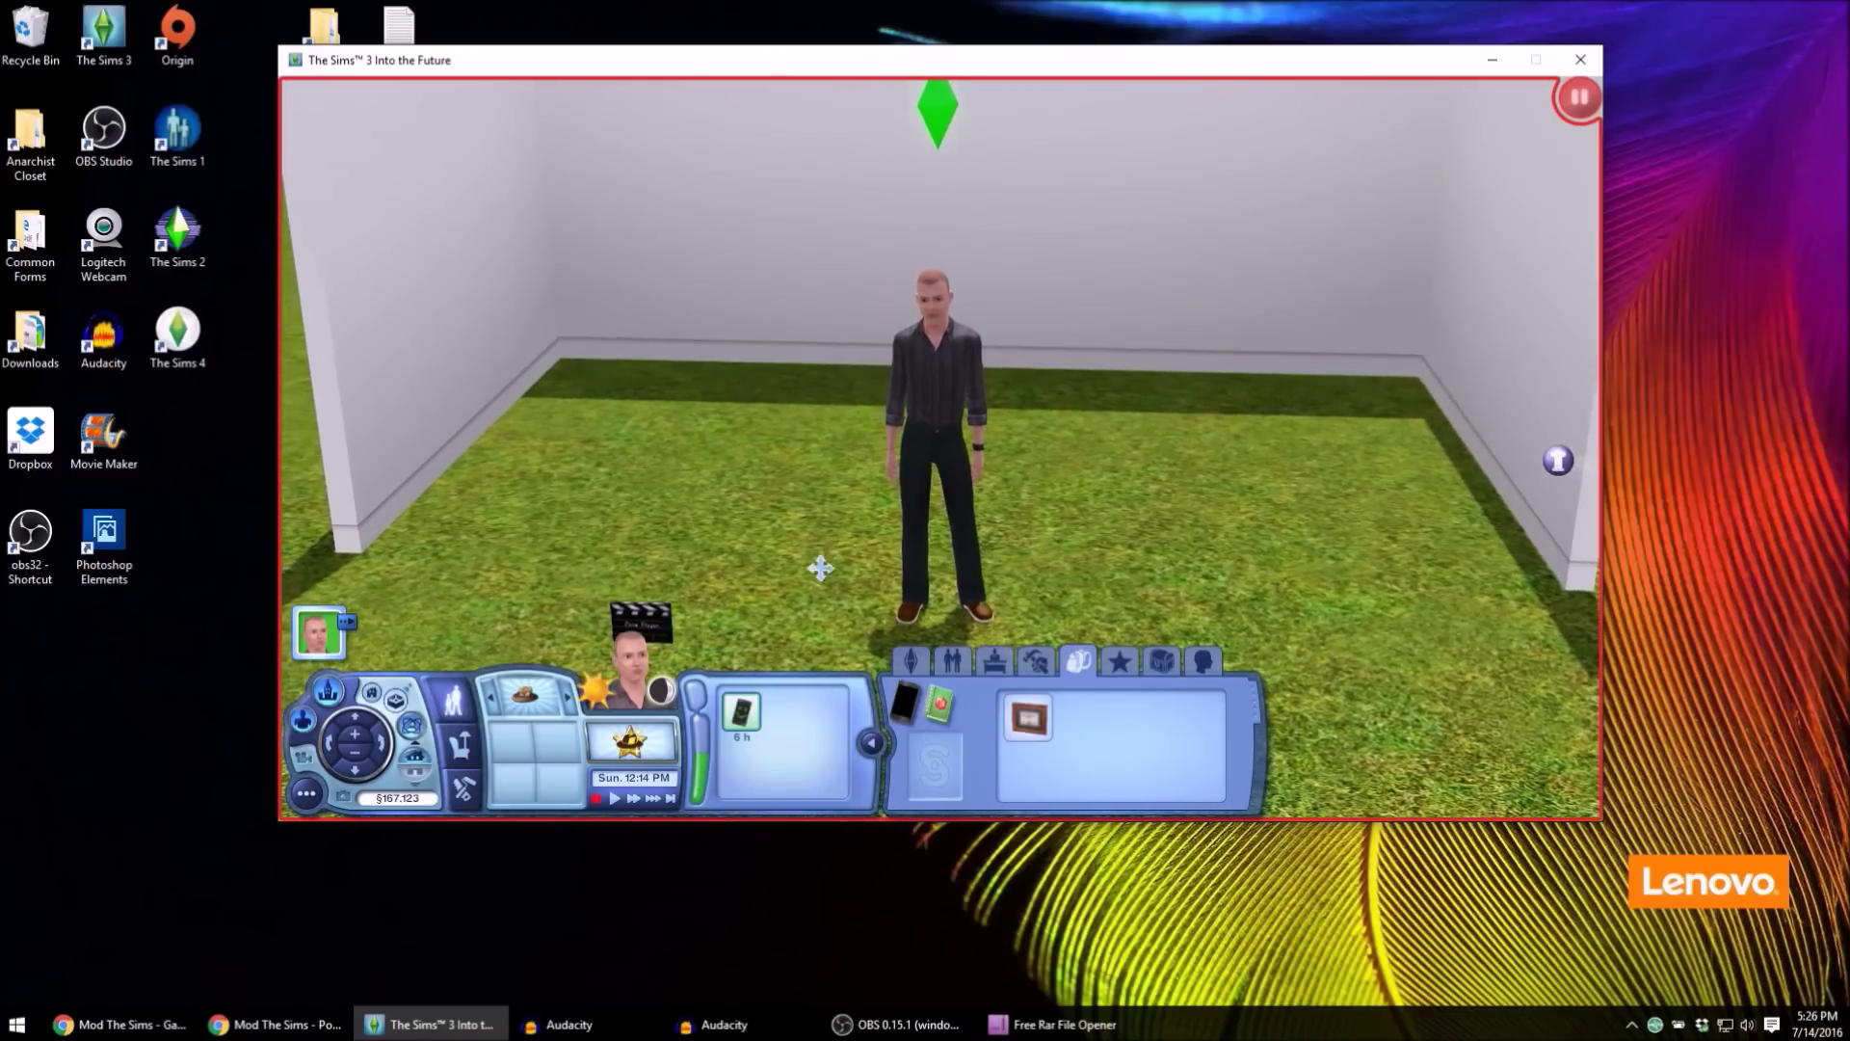
pyautogui.scroll(-1, 820, 569)
pyautogui.click(662, 579)
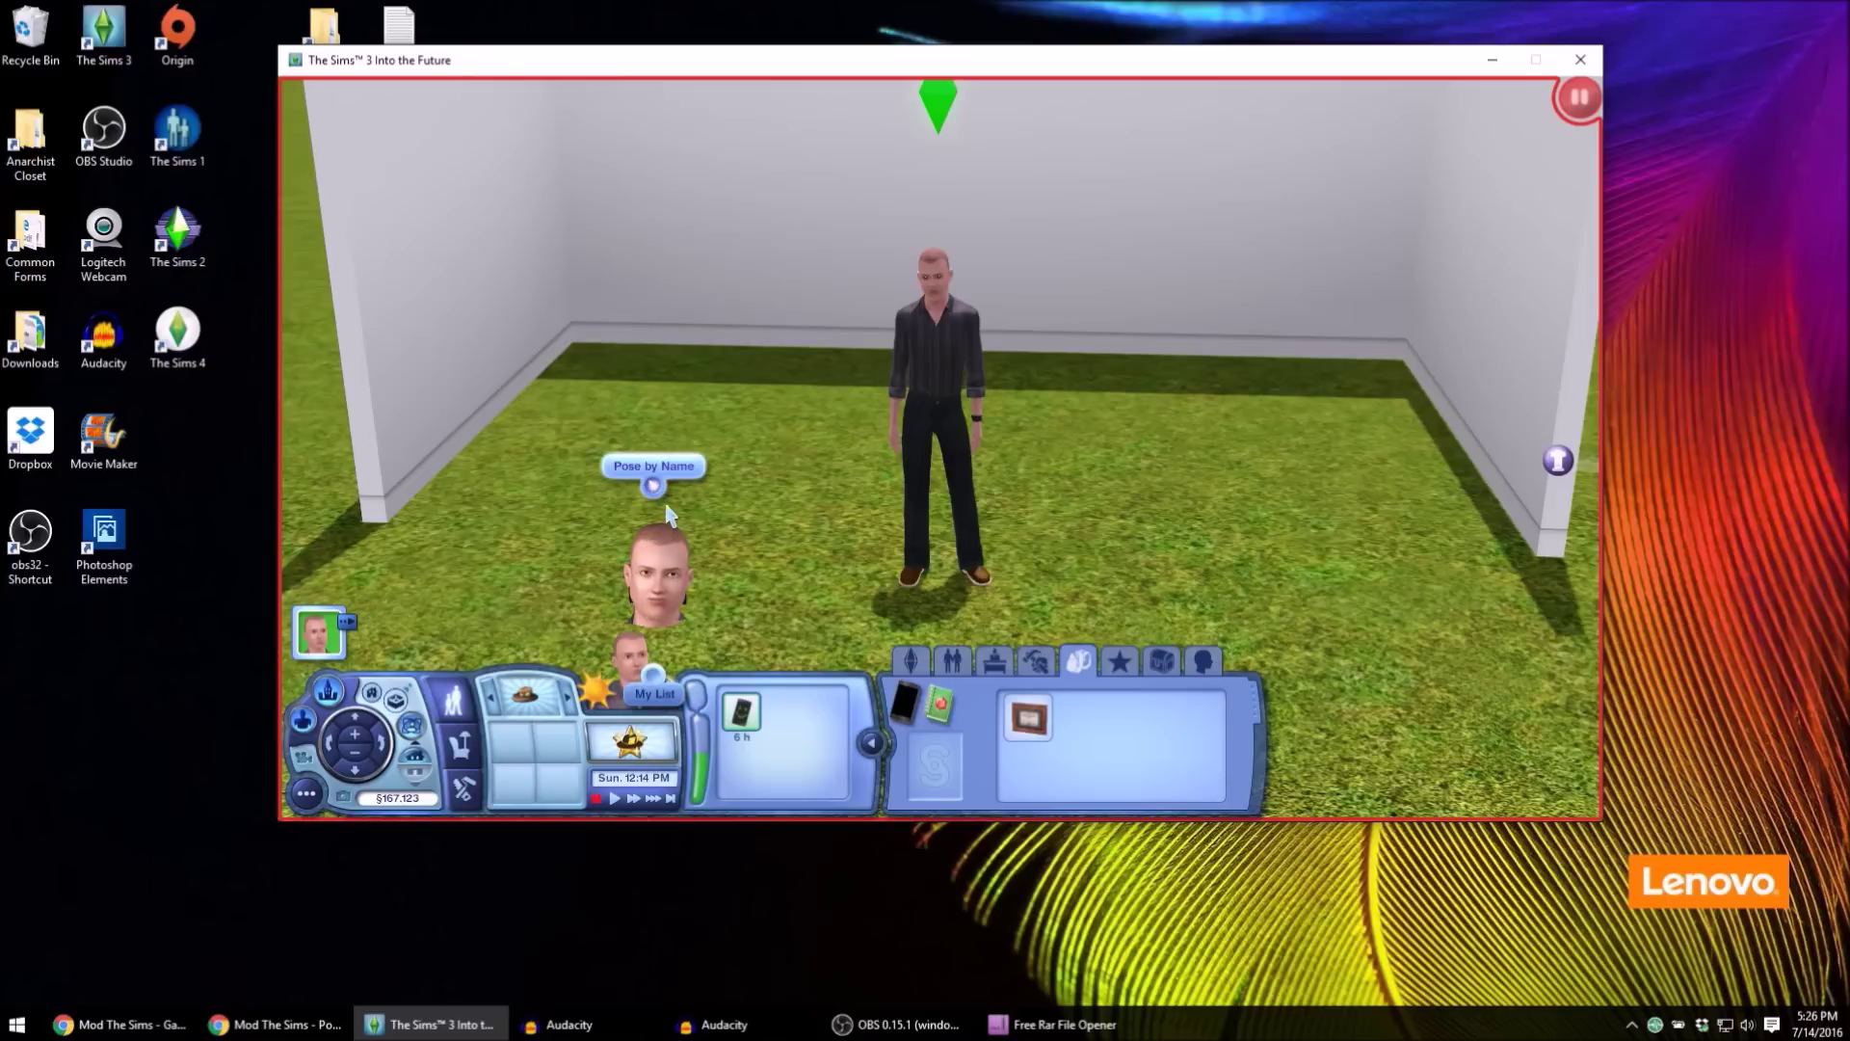
pyautogui.click(655, 487)
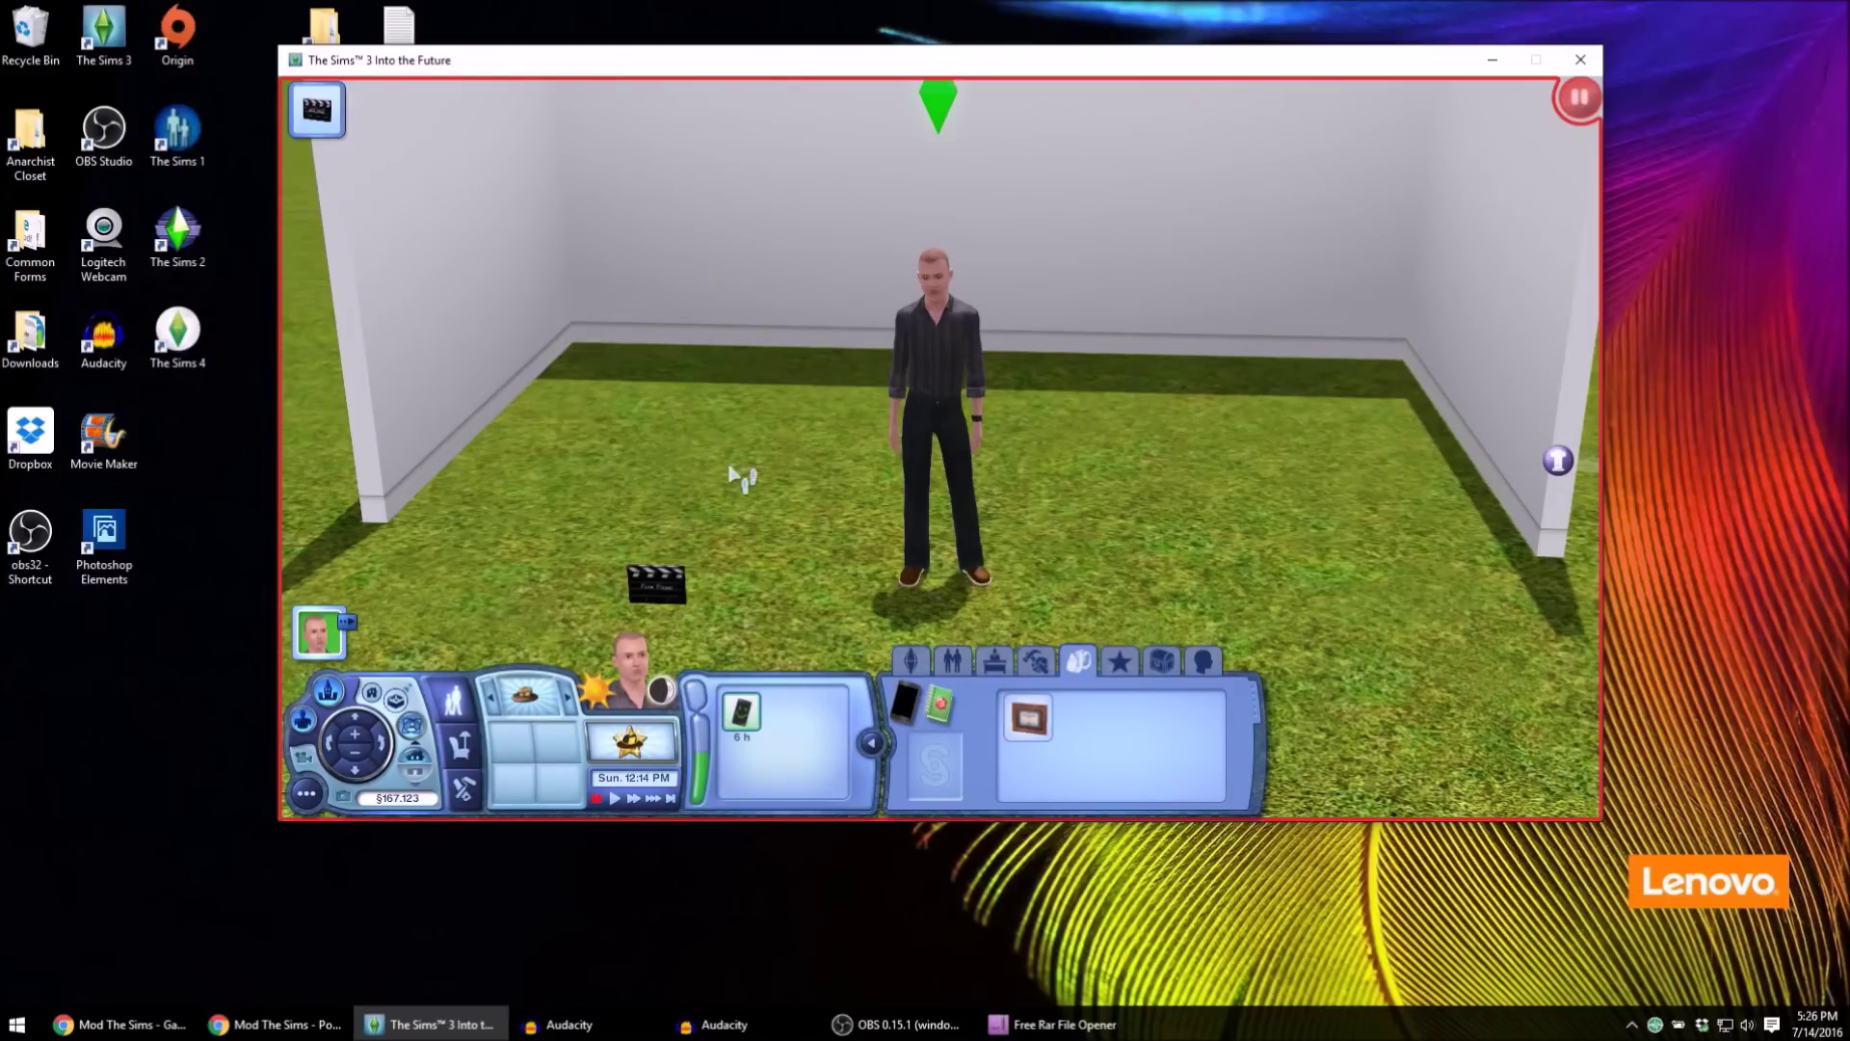
pyautogui.scroll(2, 1030, 532)
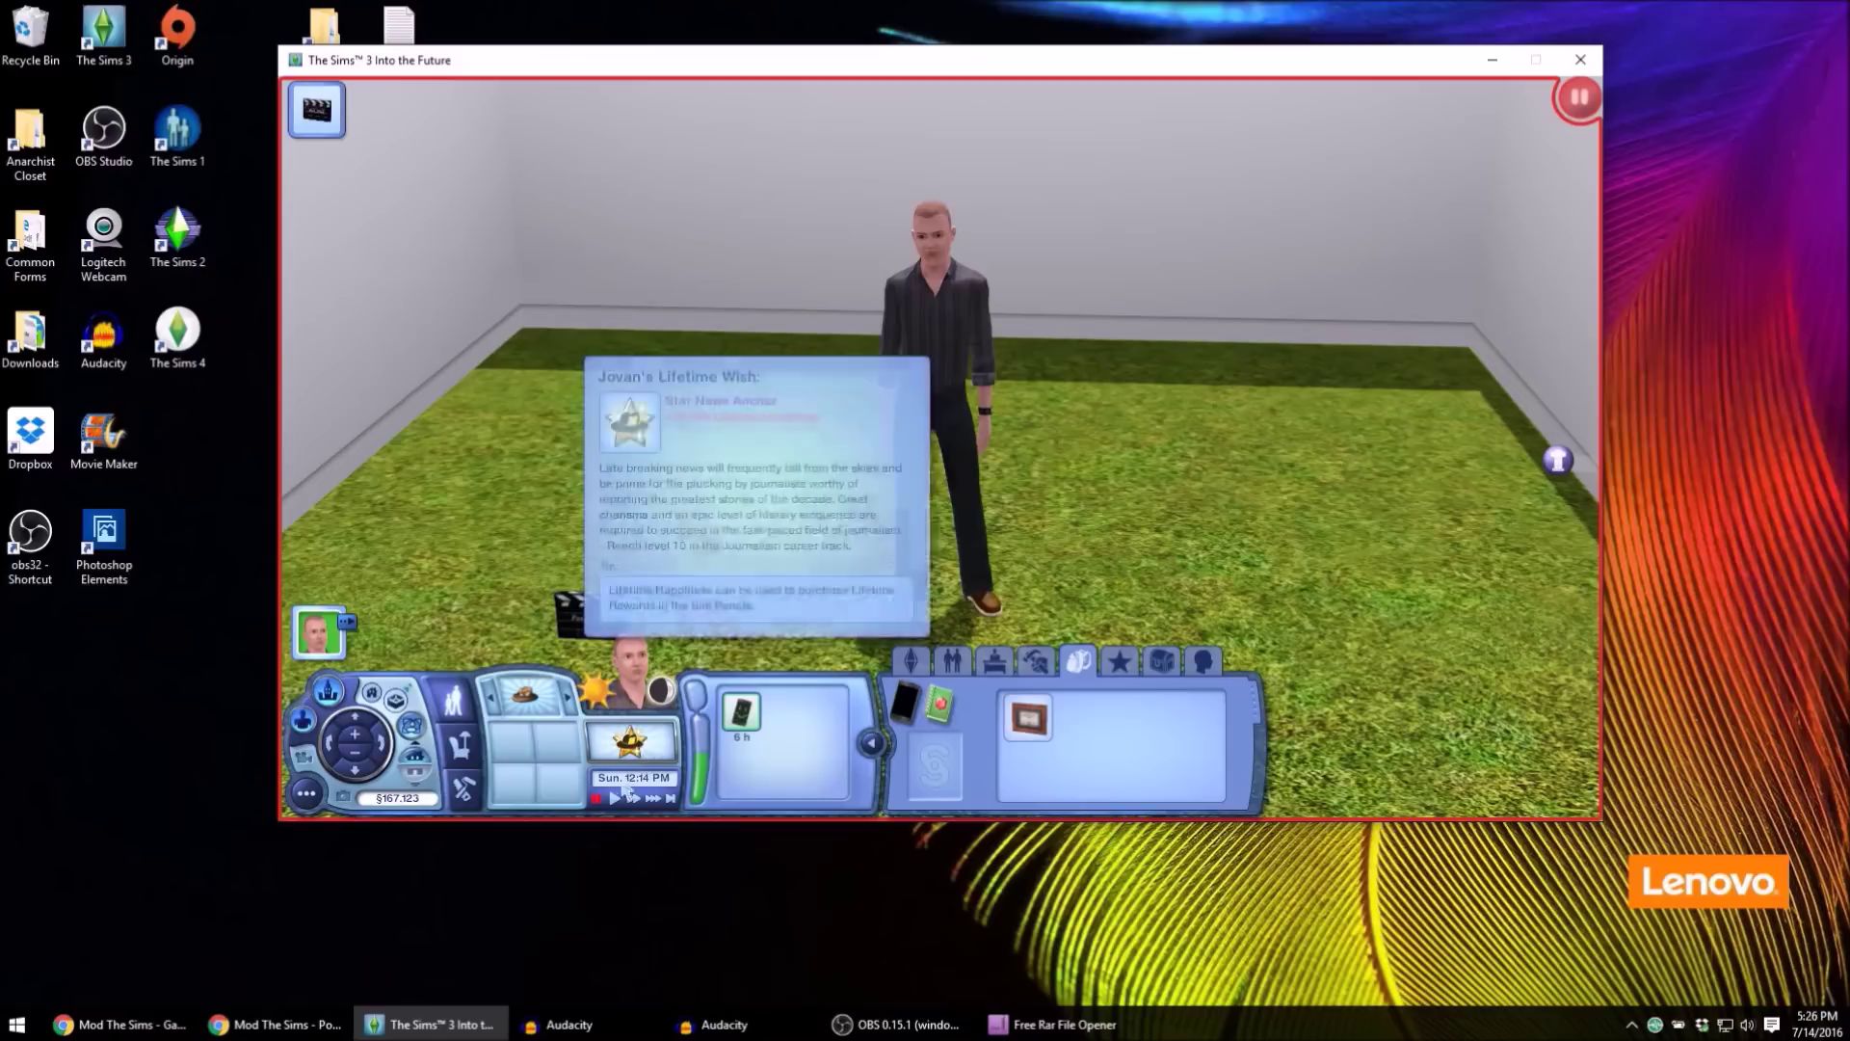
pyautogui.press('Right')
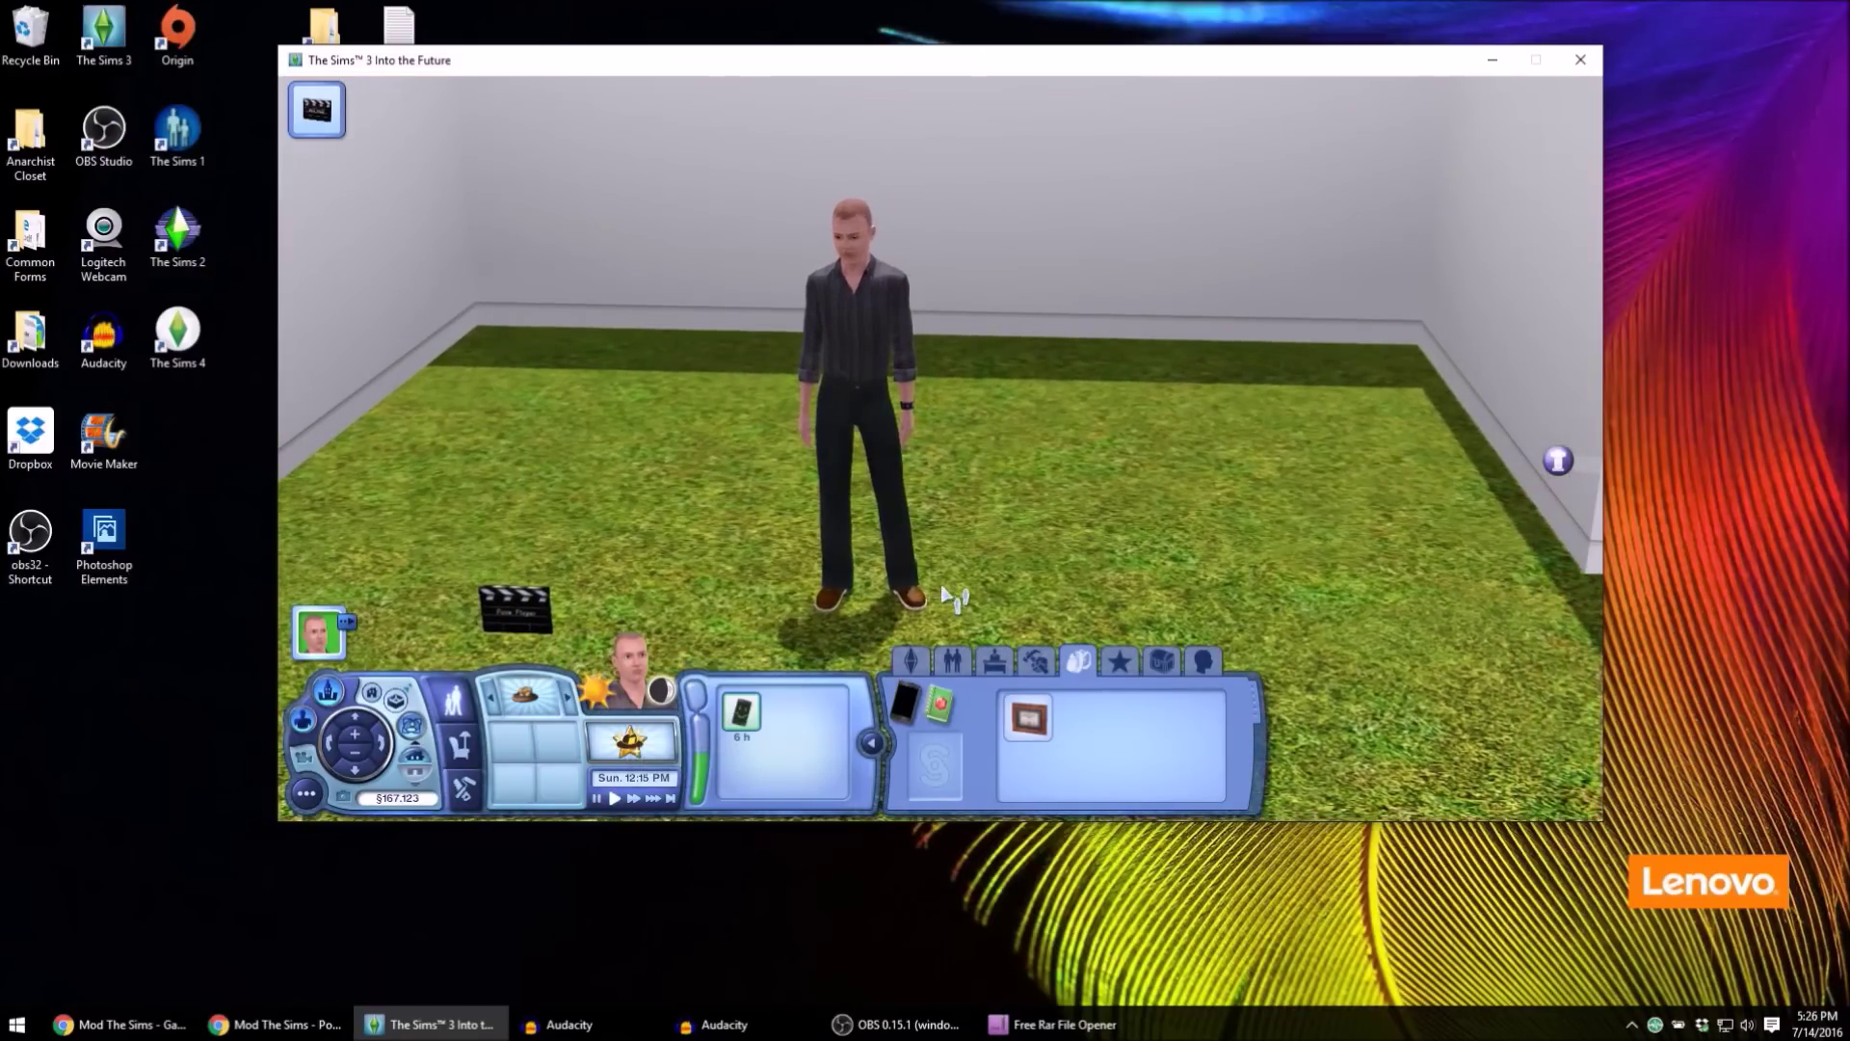
pyautogui.click(946, 590)
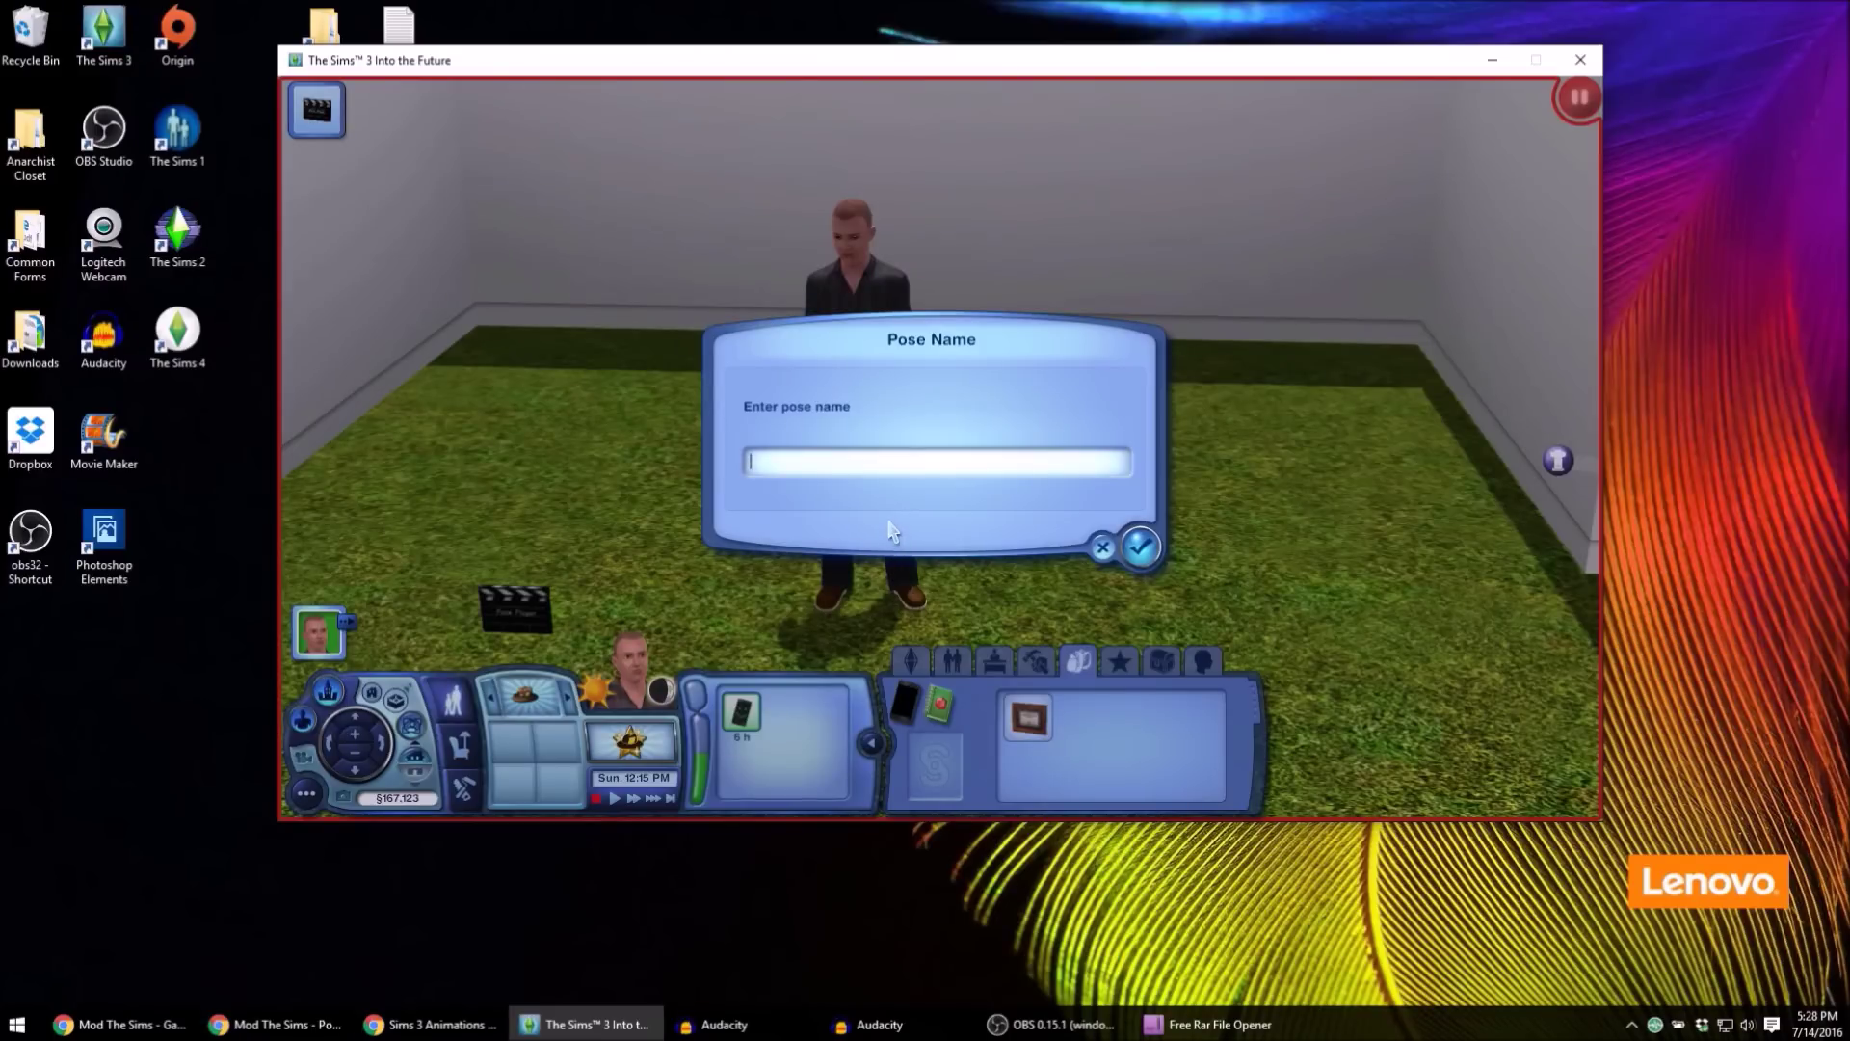
pyautogui.click(461, 1028)
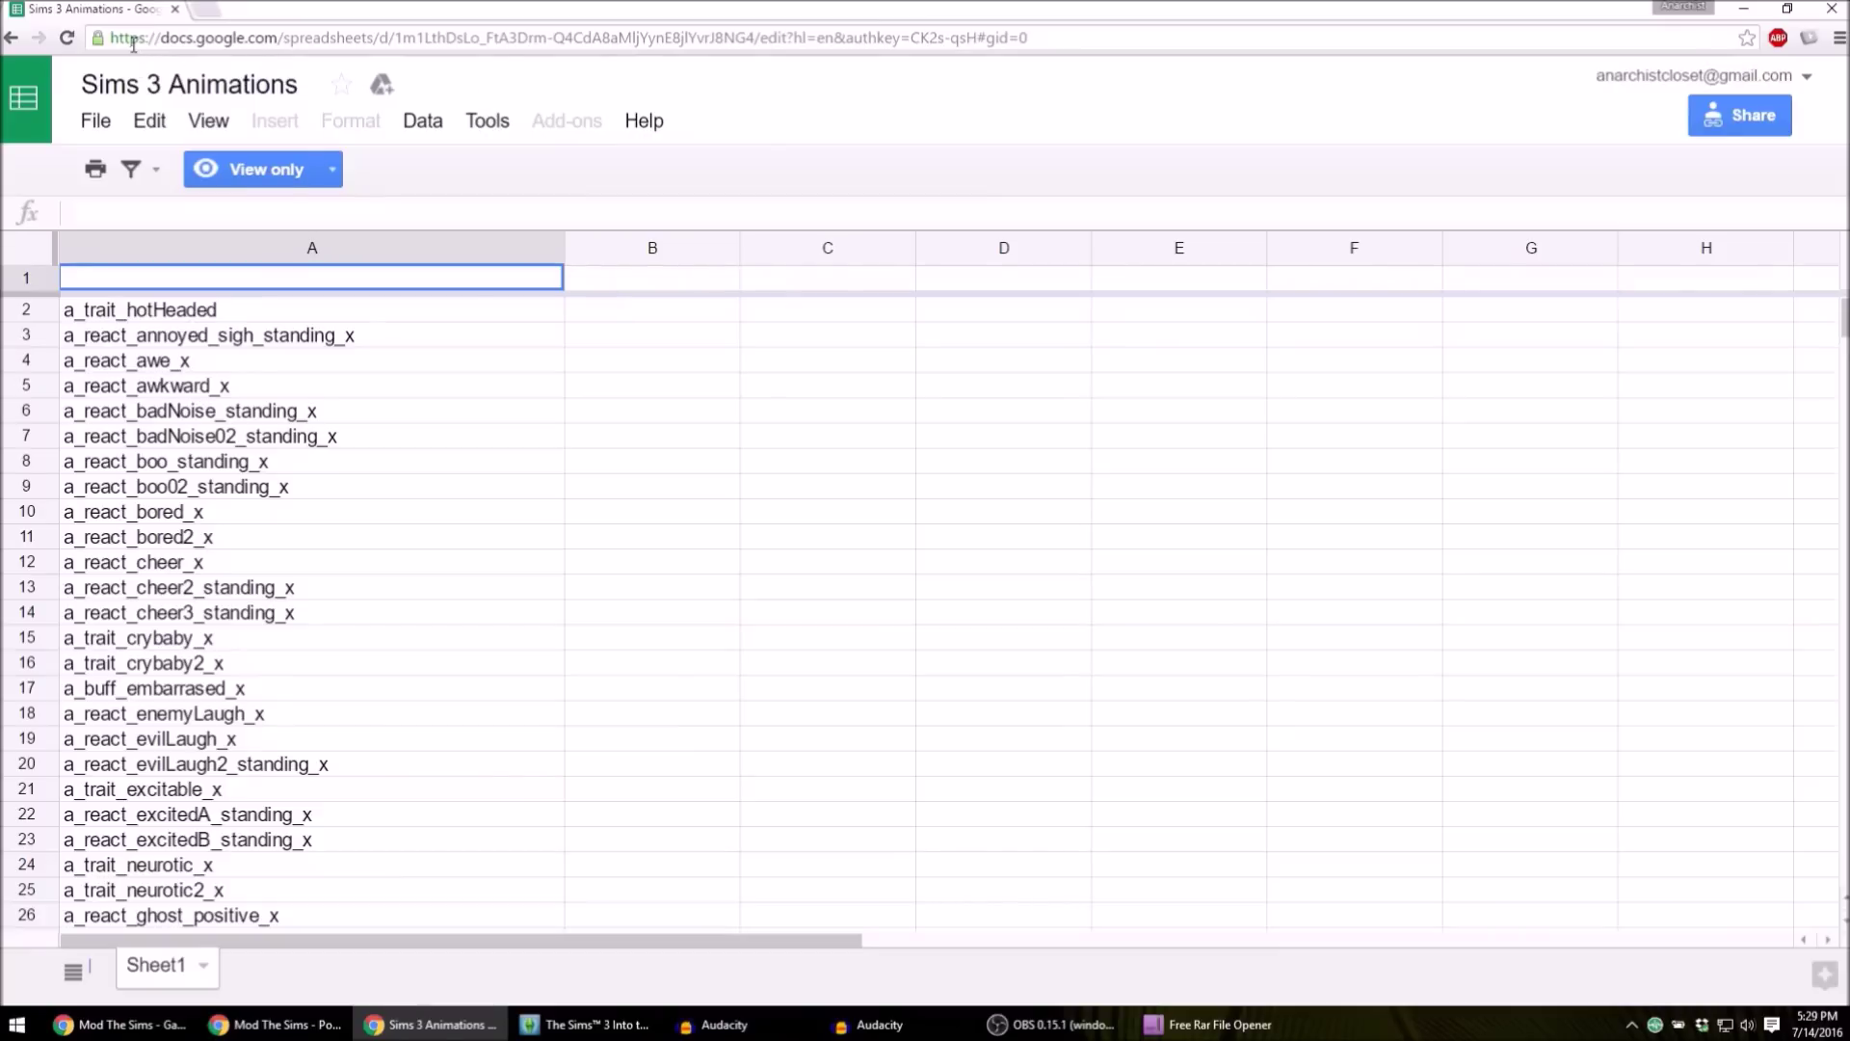
# - Scroll the animation sheet to its last entry, a_solo_worldLoadingScreen_y in A528, then return to the game
pyautogui.scroll(-20, 634, 558)
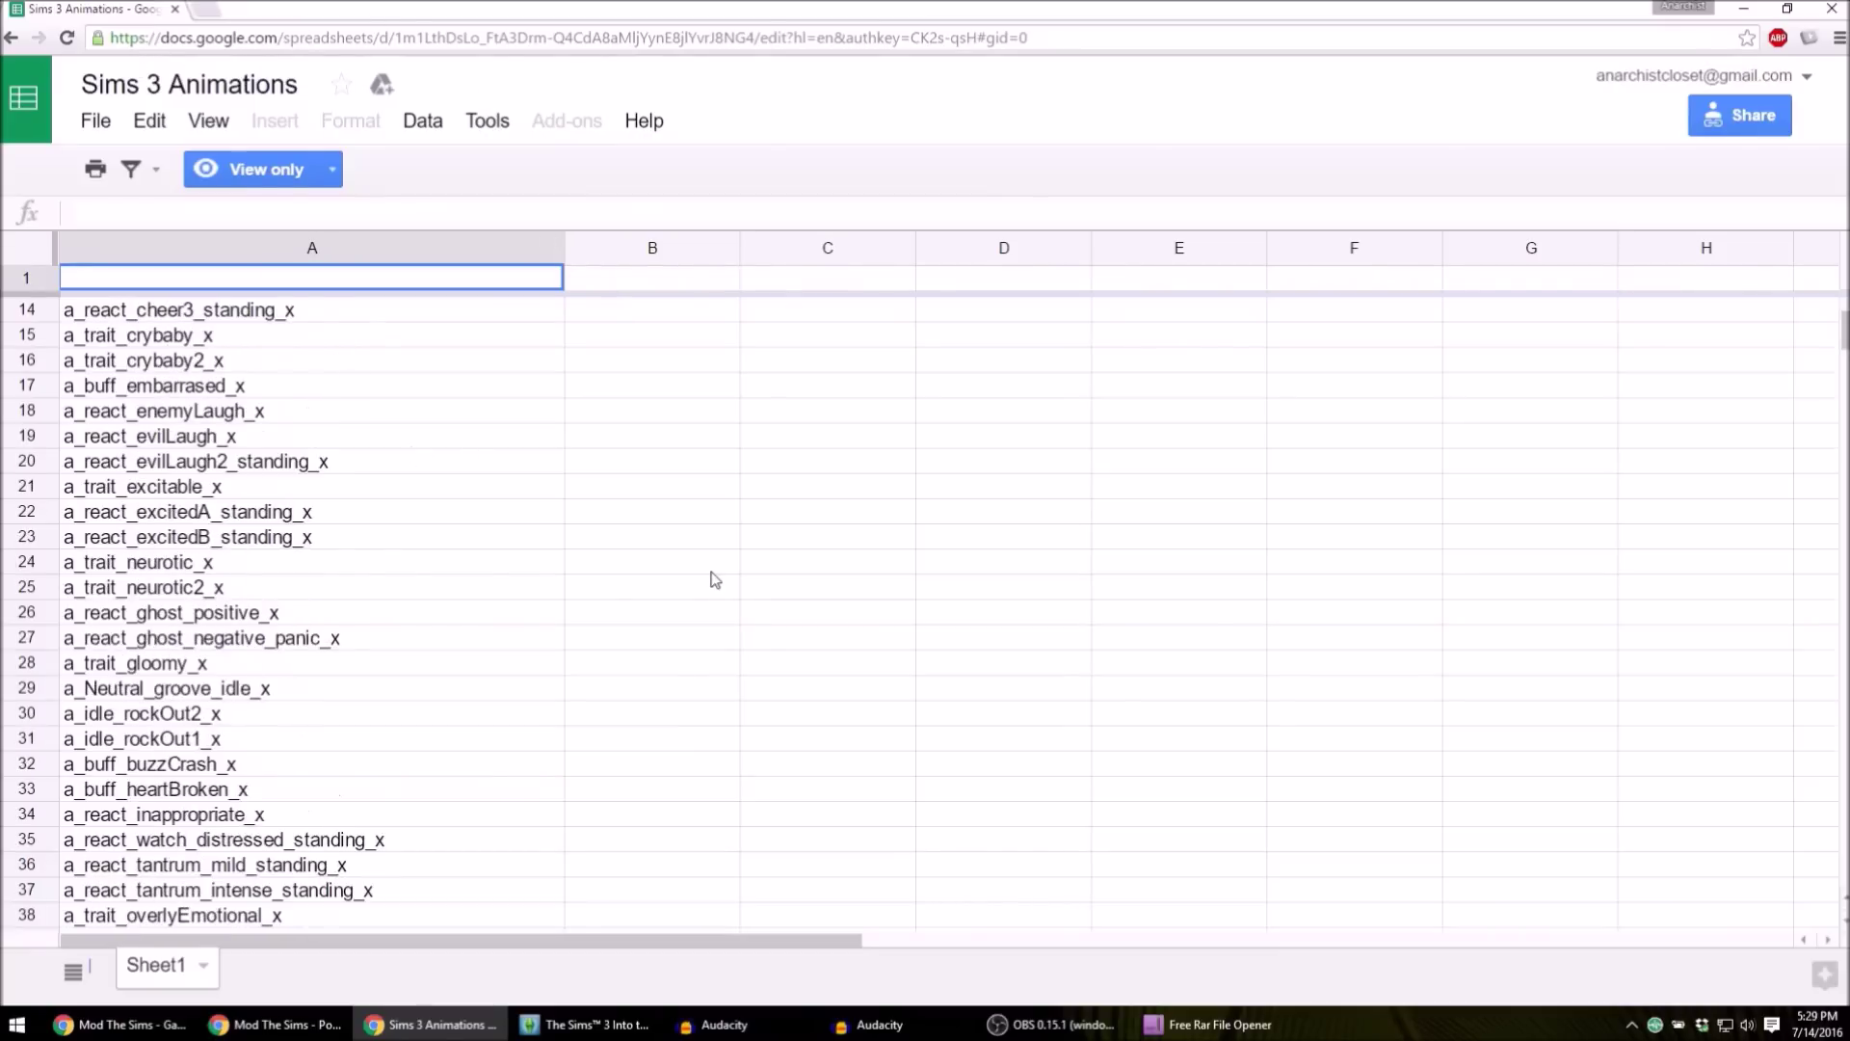
pyautogui.scroll(-20, 713, 580)
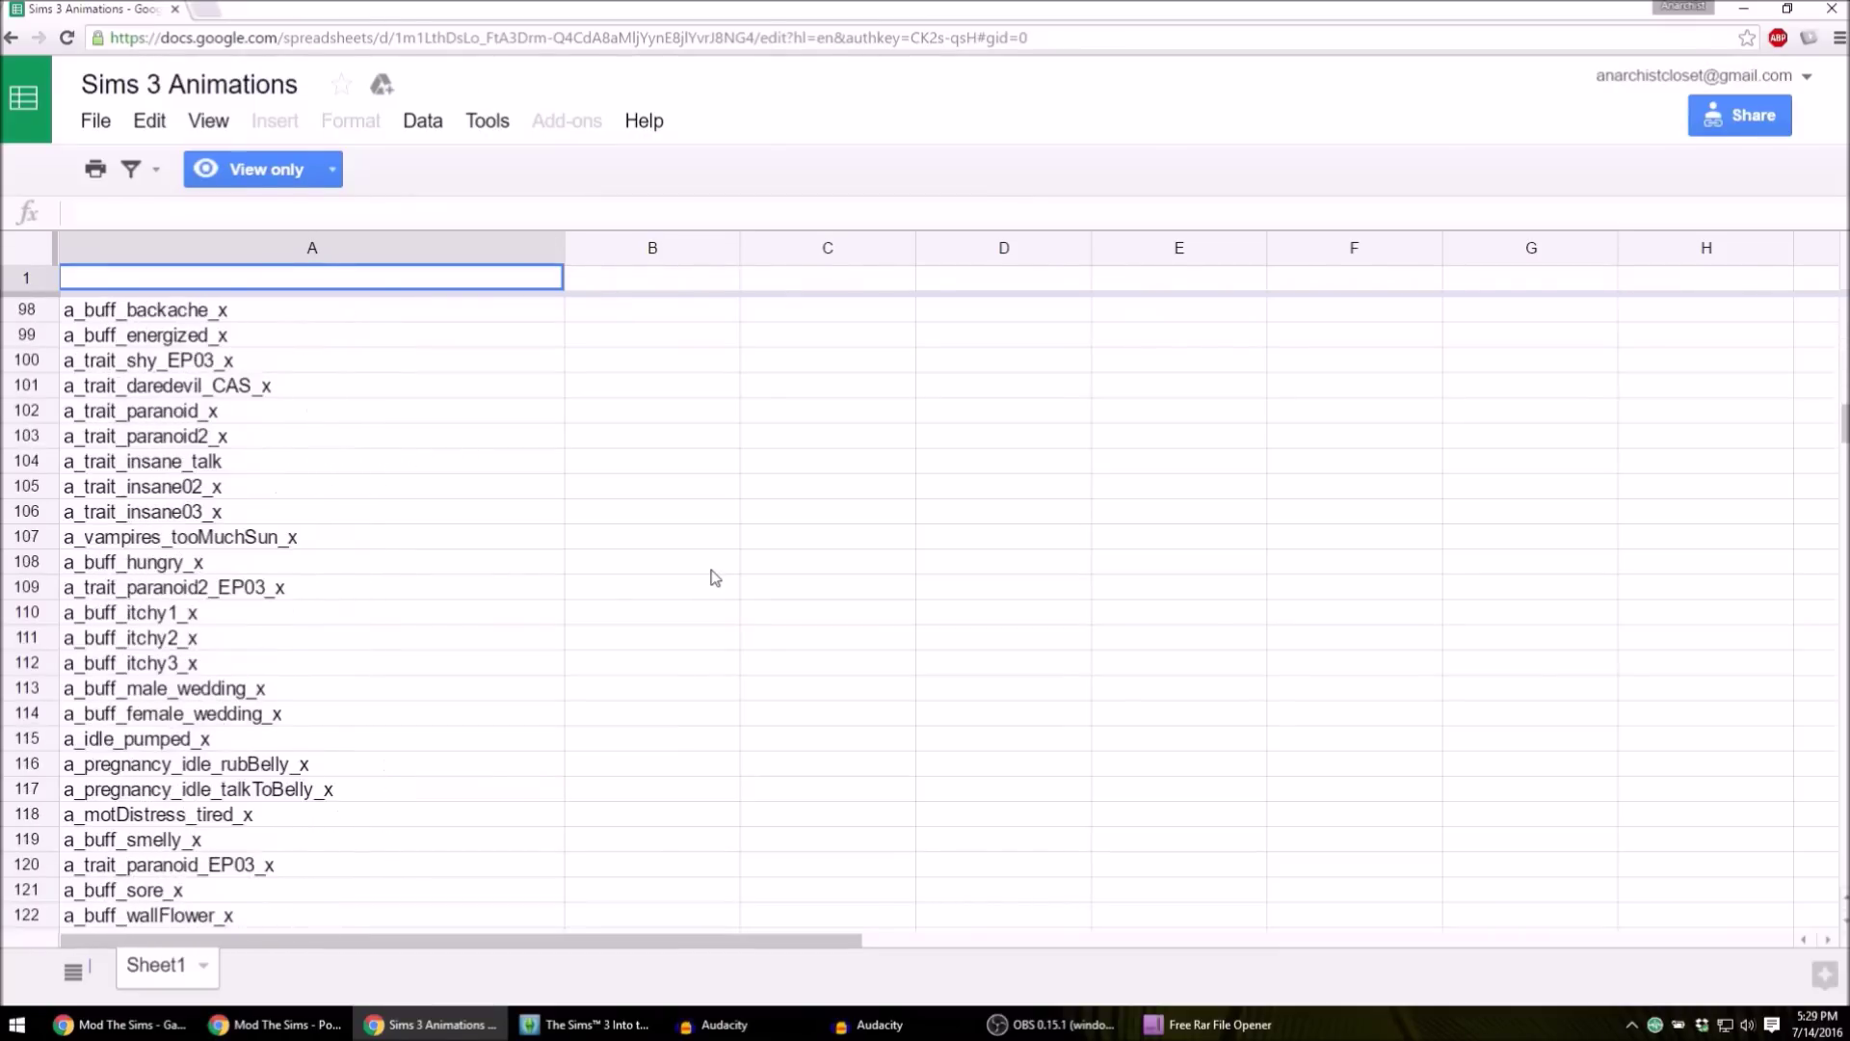
pyautogui.scroll(-16, 709, 582)
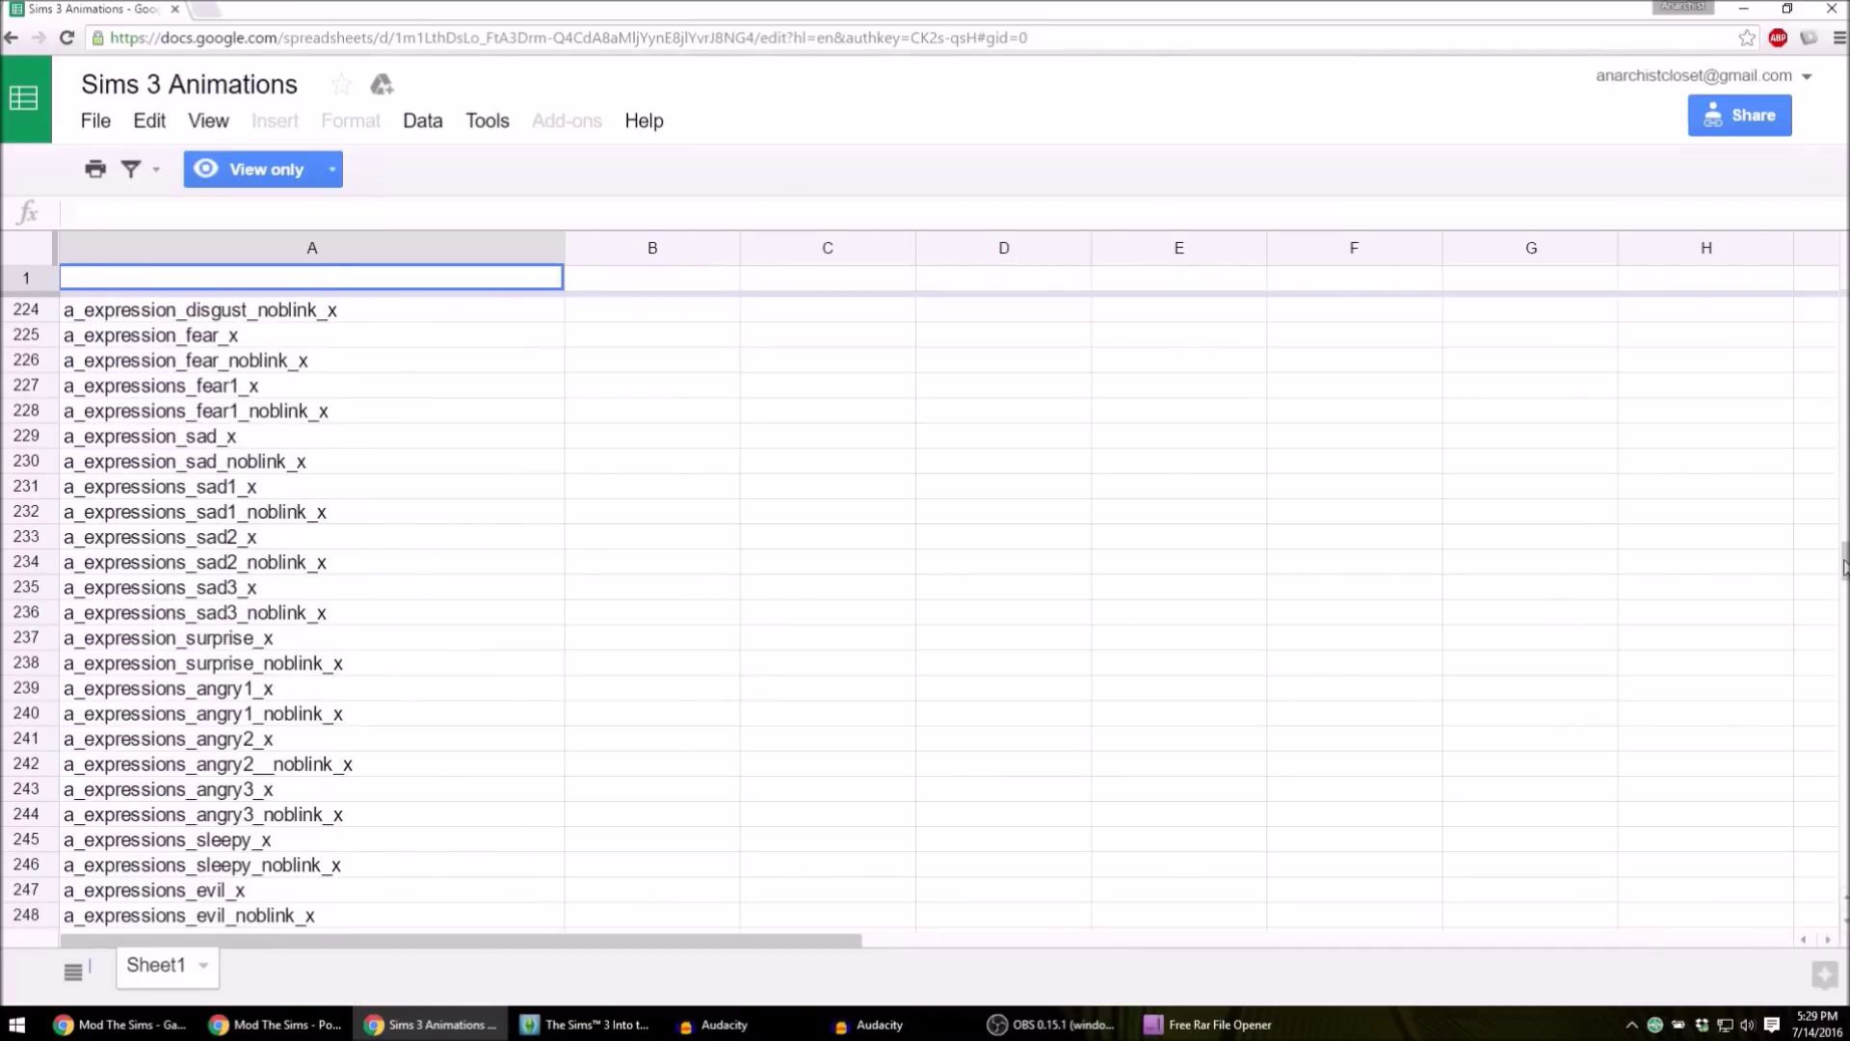
pyautogui.moveTo(1844, 563); pyautogui.dragTo(1837, 877)
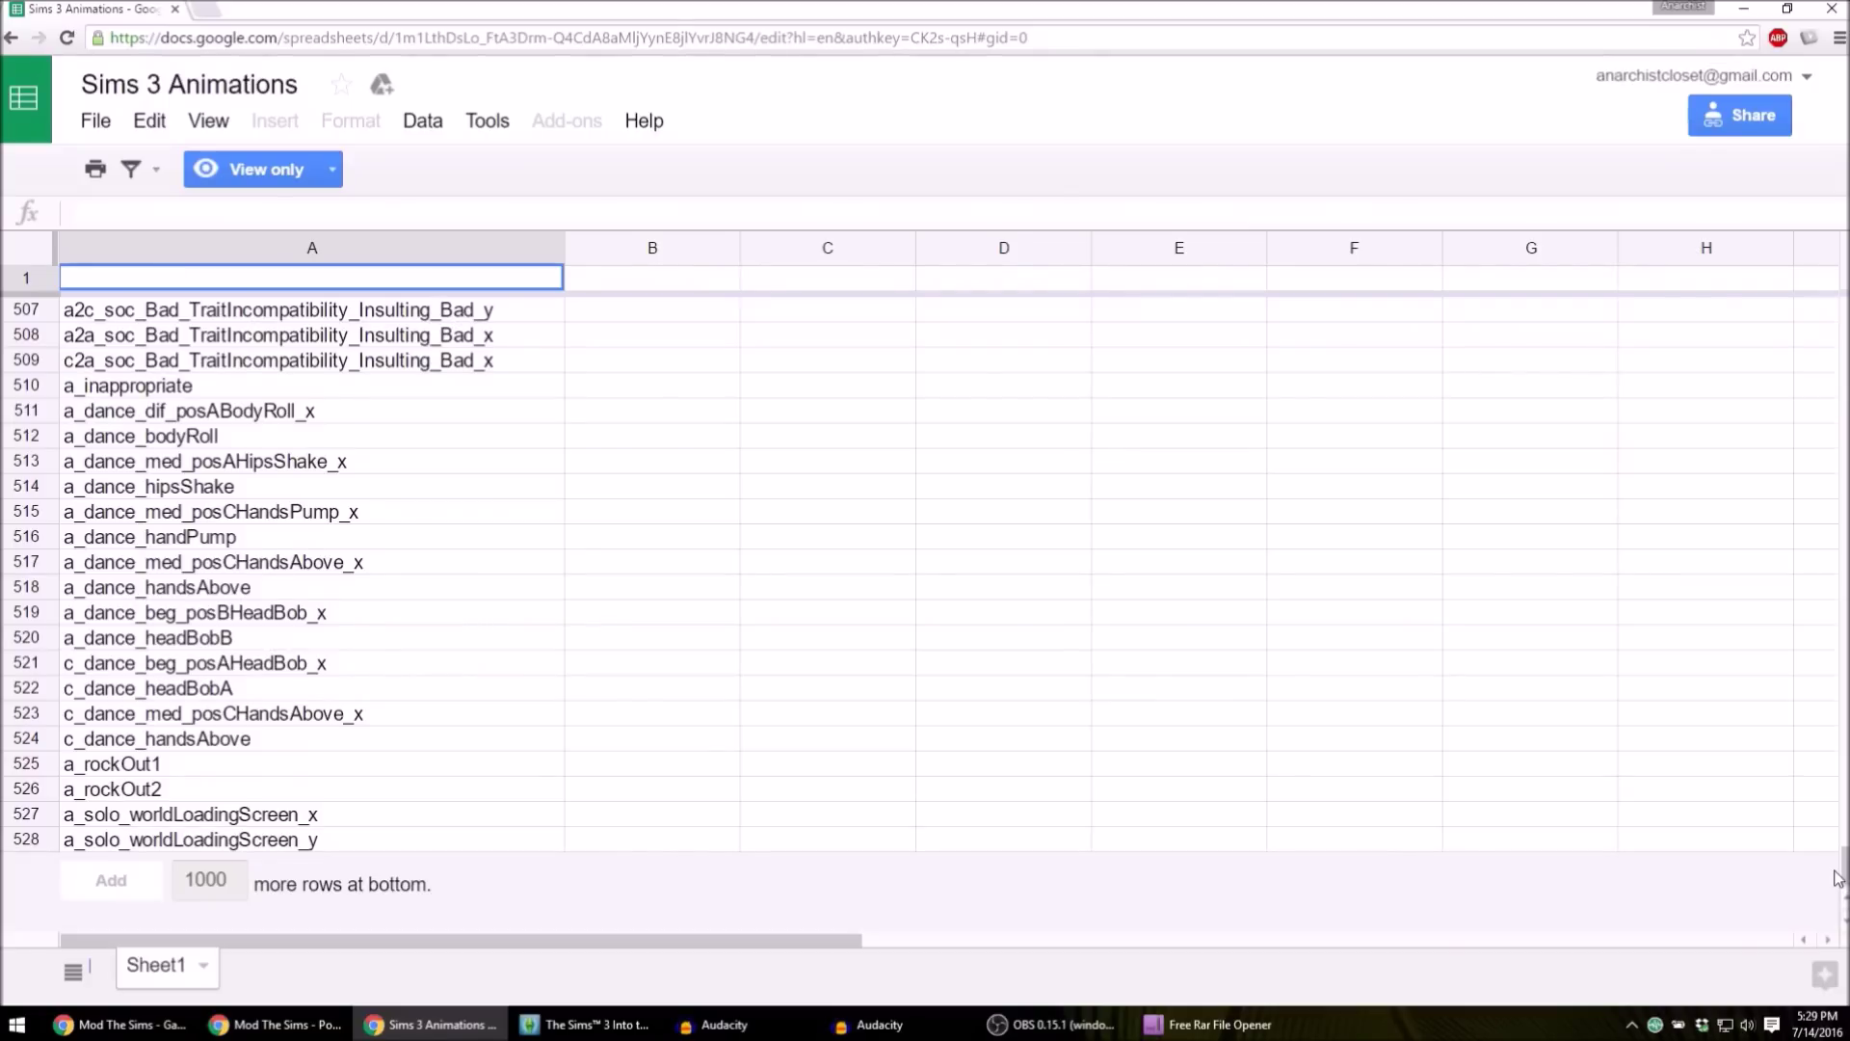
pyautogui.click(24, 840)
pyautogui.scroll(20, 674, 665)
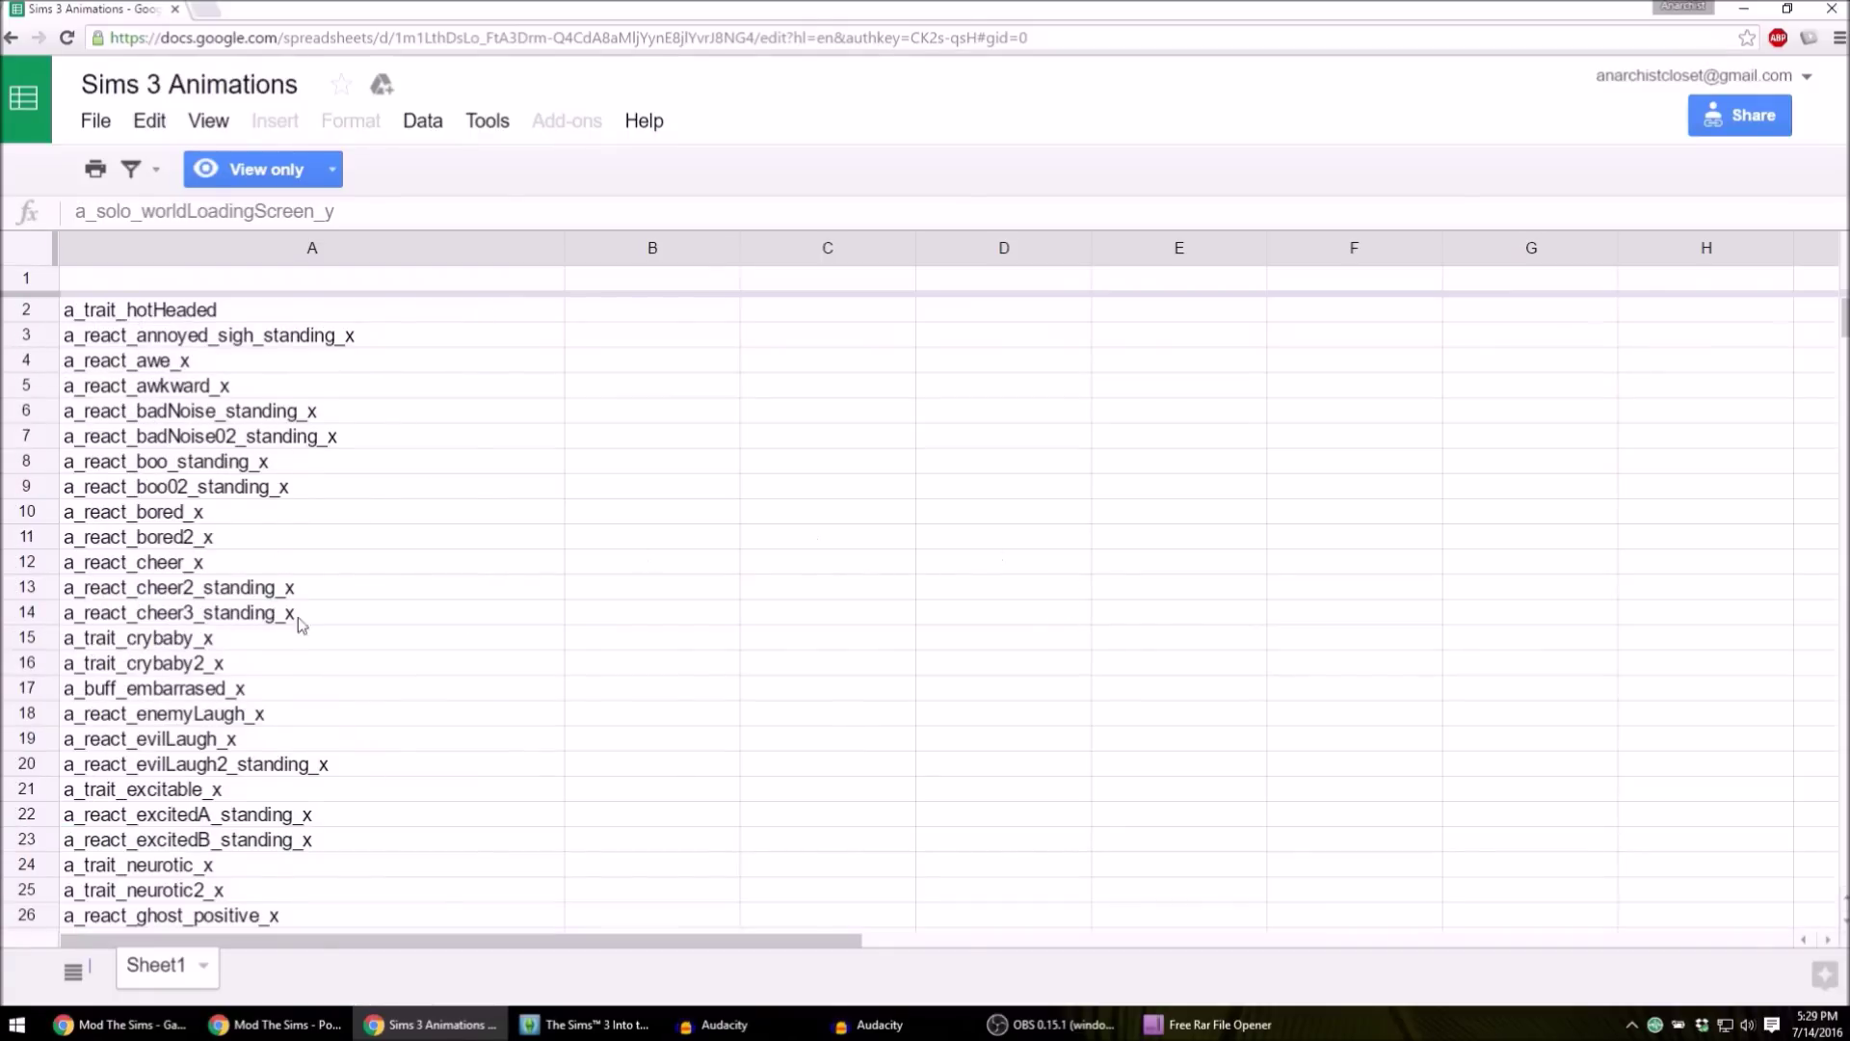
pyautogui.click(594, 1025)
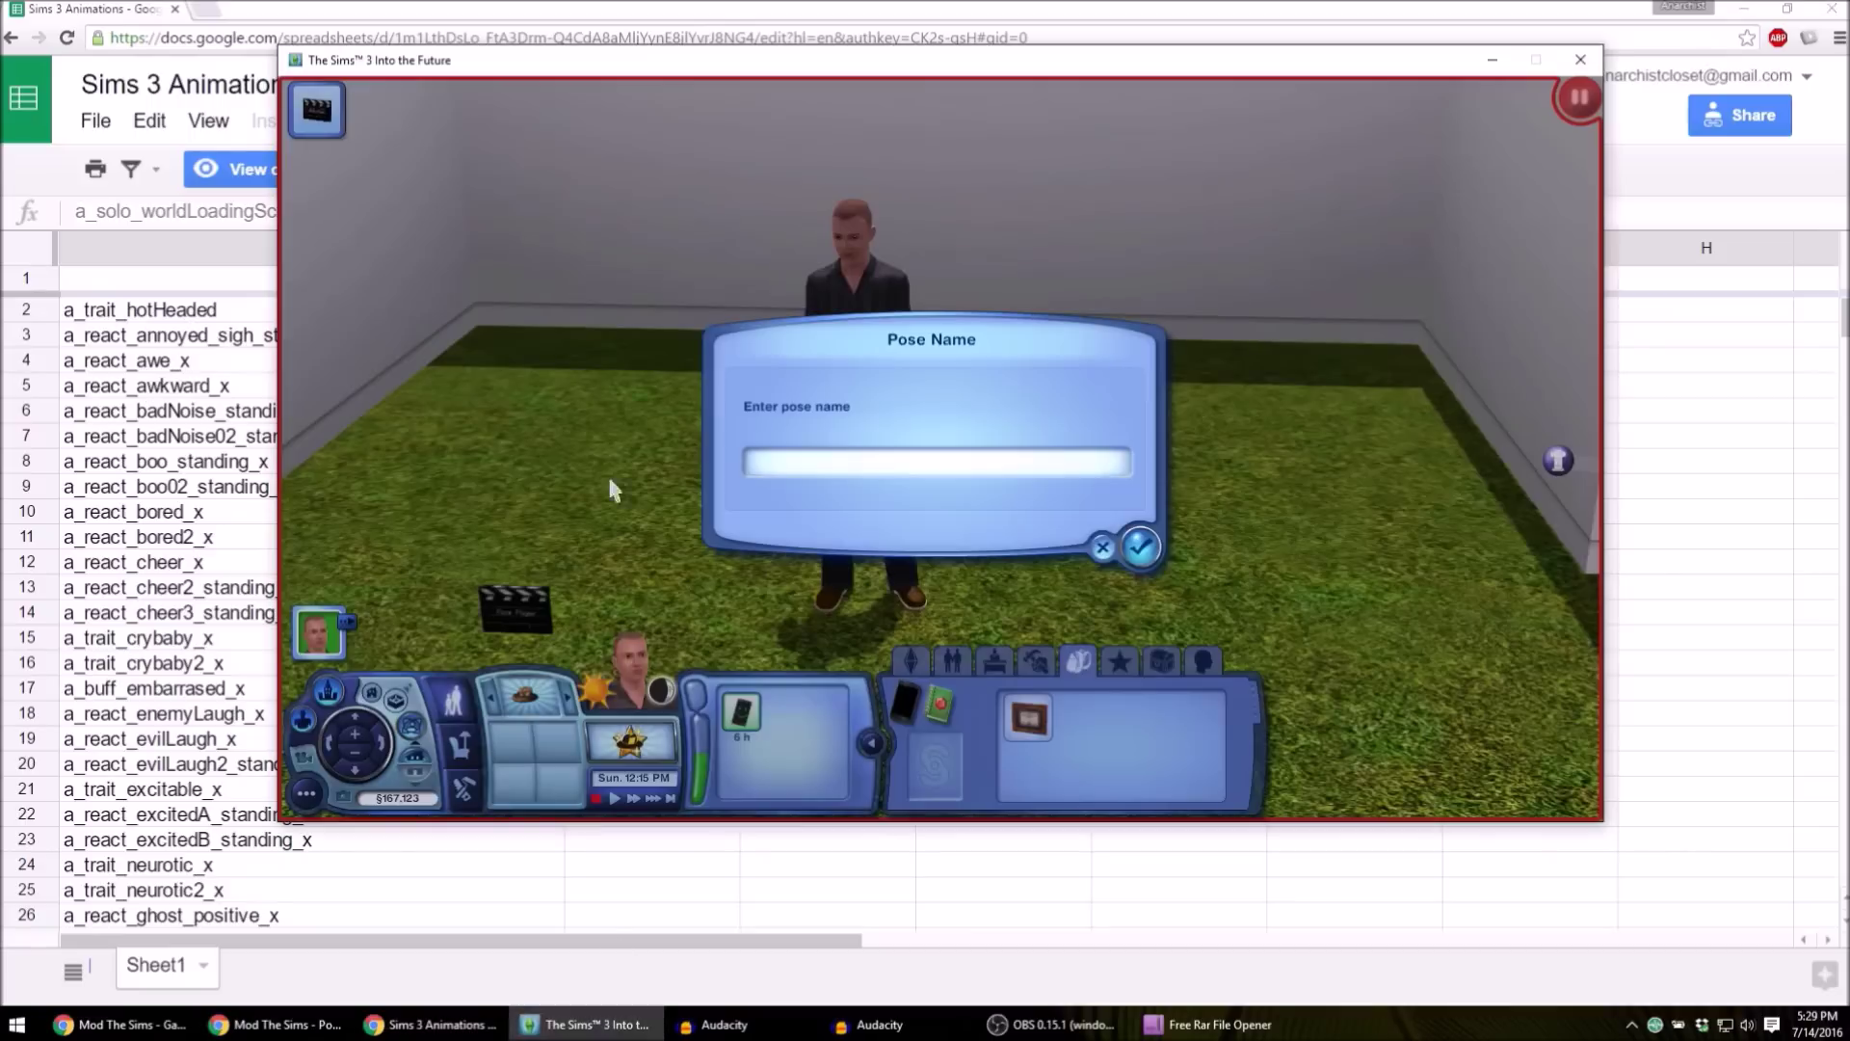
# - Enter a_pregnancy_idle_rubbelly_x as the pose name, accept it, and unpause so the Sim animates
pyautogui.moveTo(424, 68); pyautogui.dragTo(526, 114)
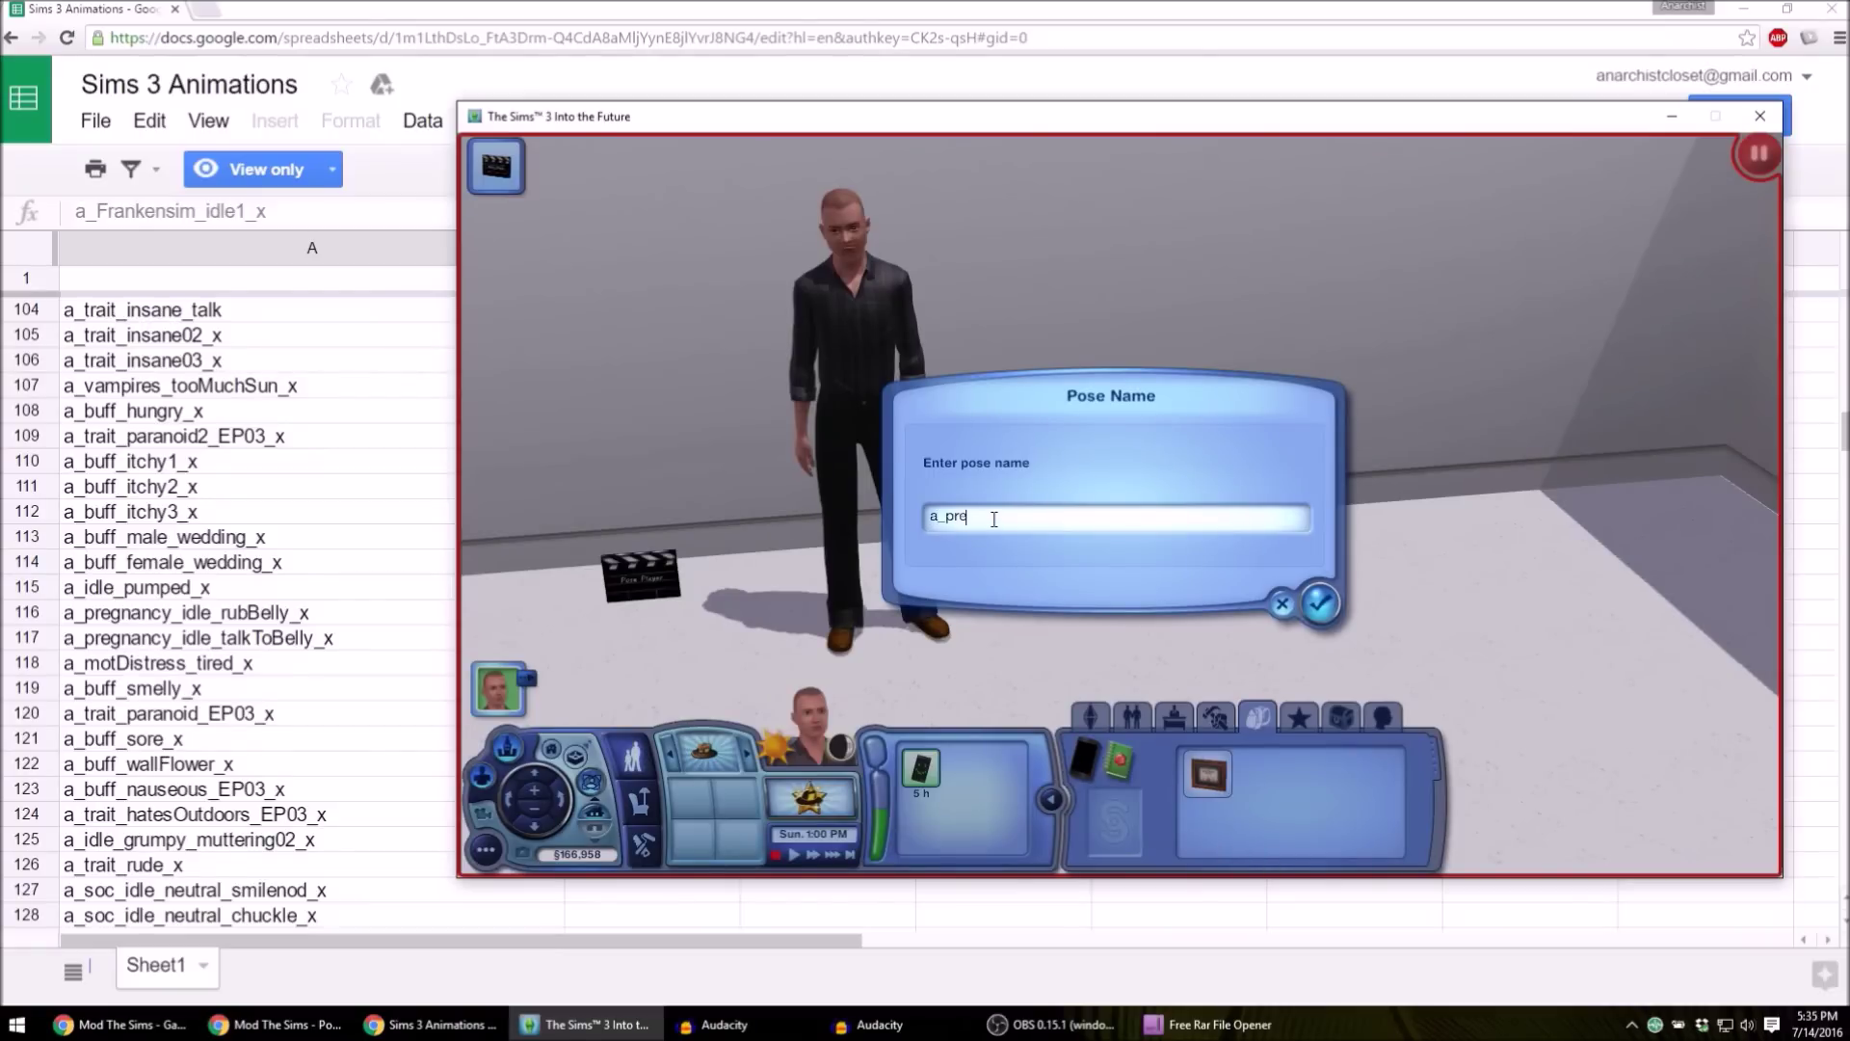
pyautogui.write('ancy_idle_rubbel')
pyautogui.press('BackSpace')
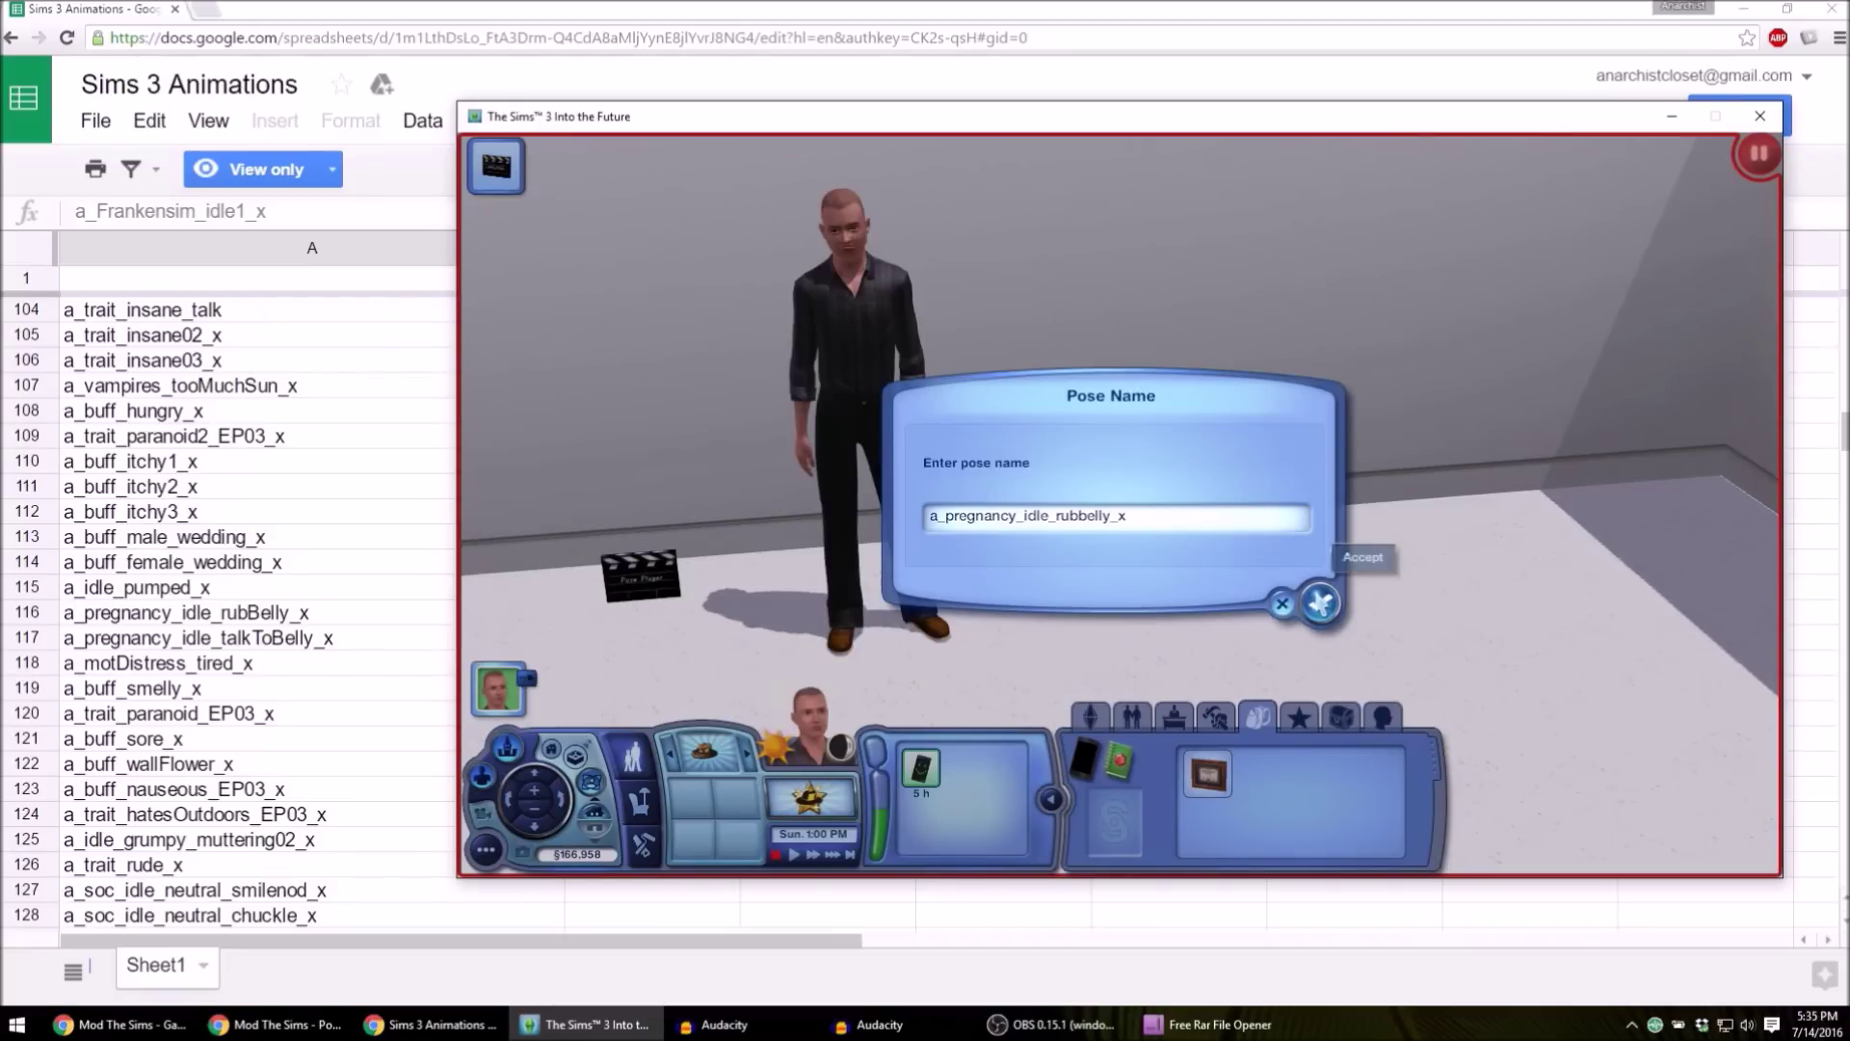
pyautogui.click(1320, 603)
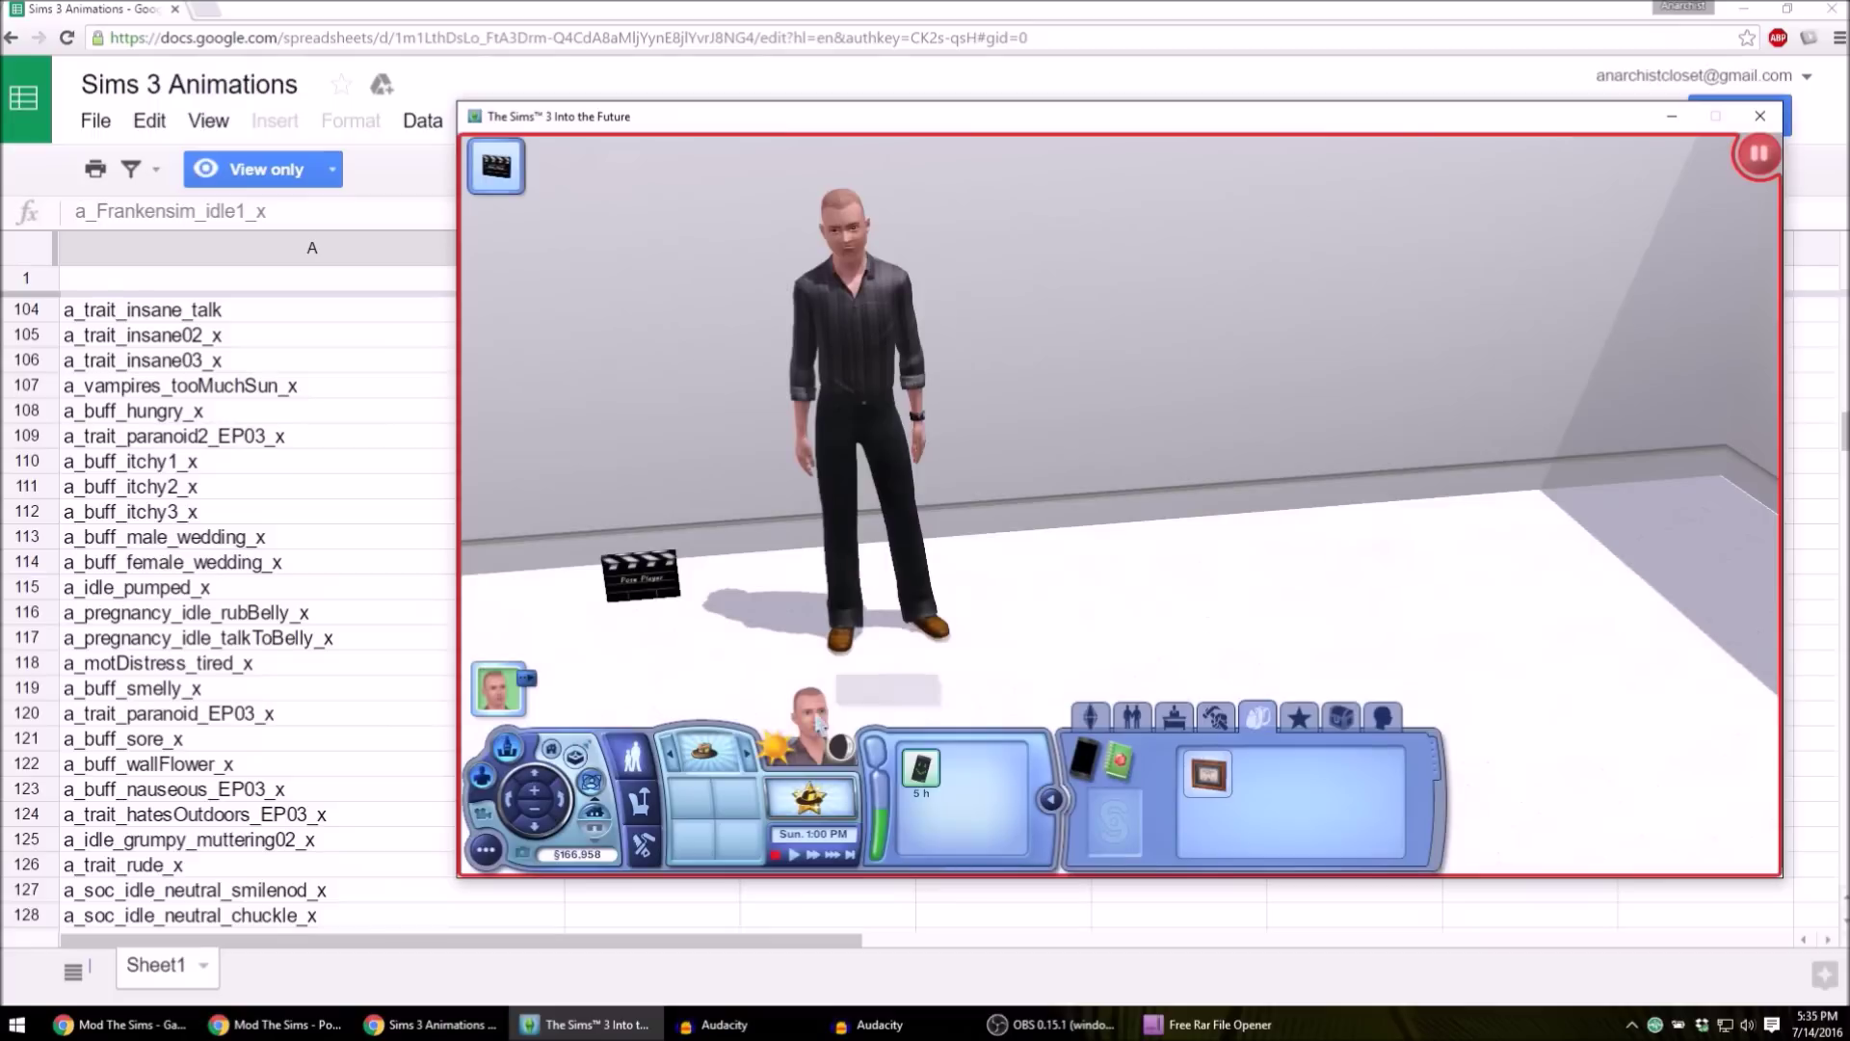
pyautogui.click(795, 856)
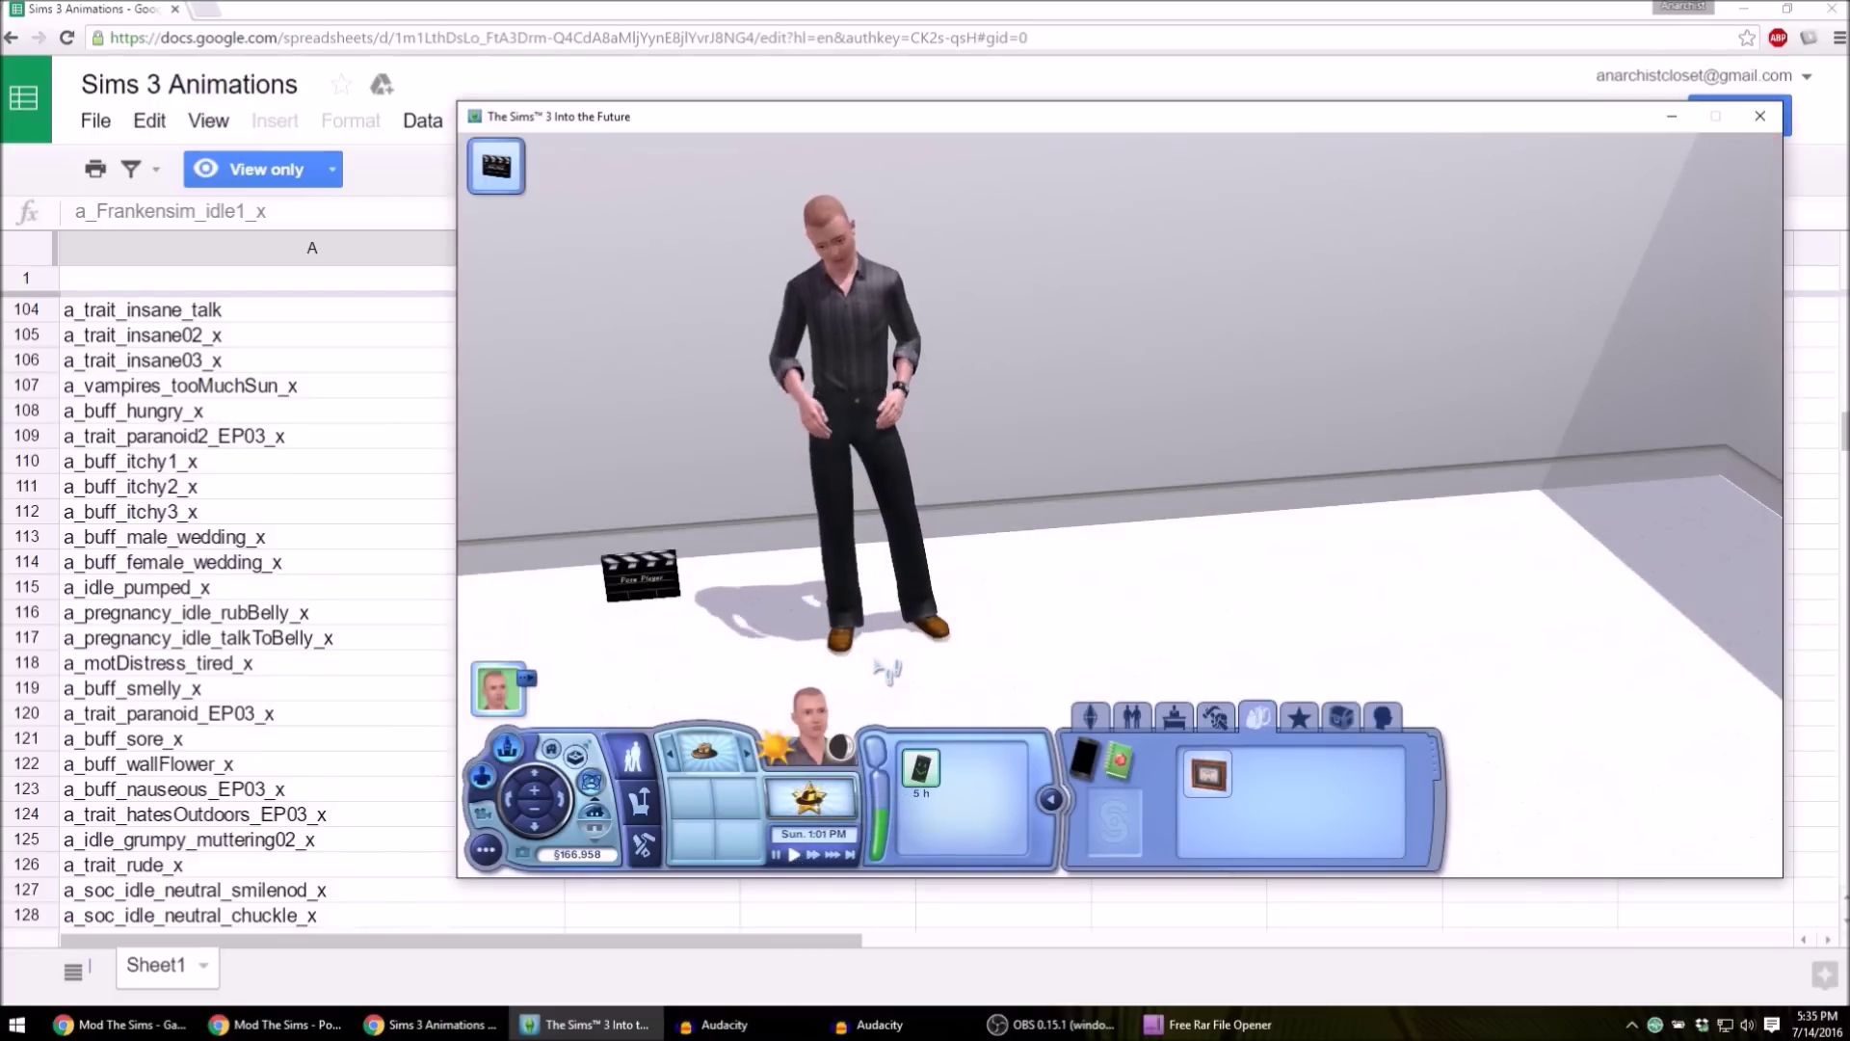
# - Cancel the queued pose action so the Sim stands upright again
pyautogui.scroll(1, 1009, 636)
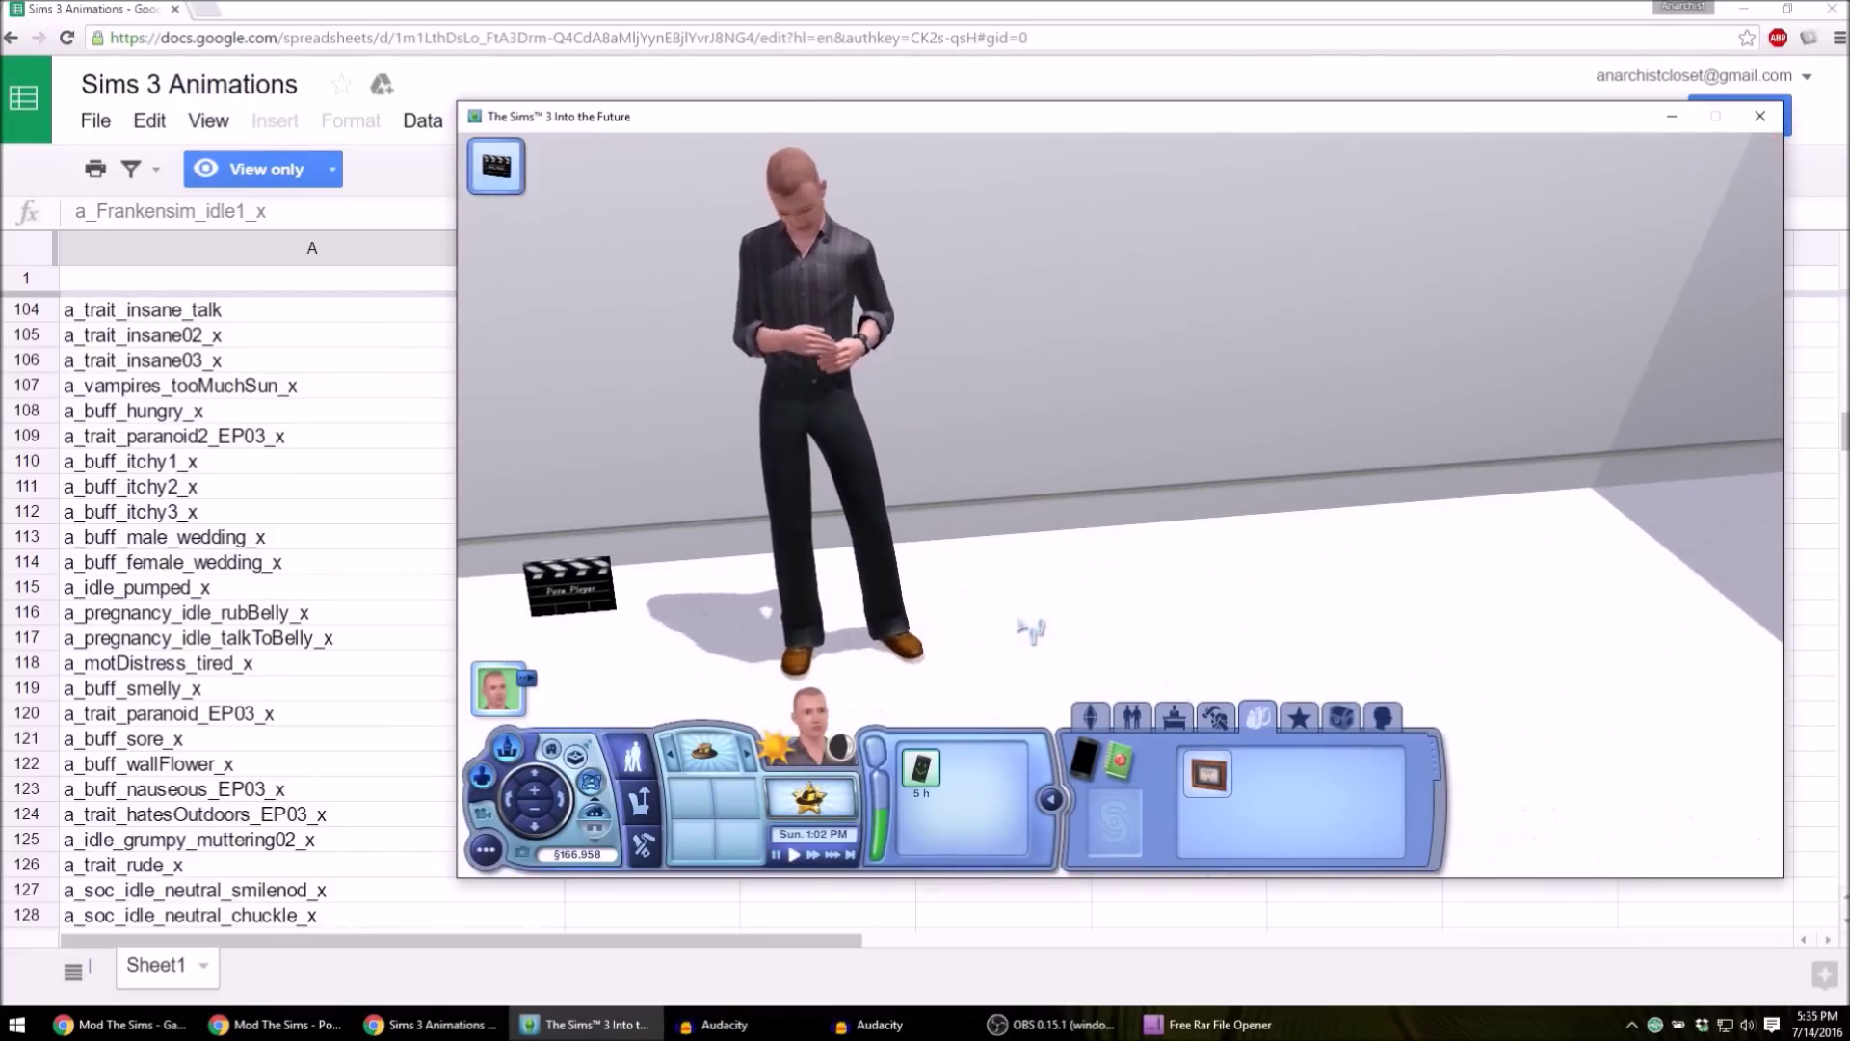
pyautogui.scroll(1, 1009, 636)
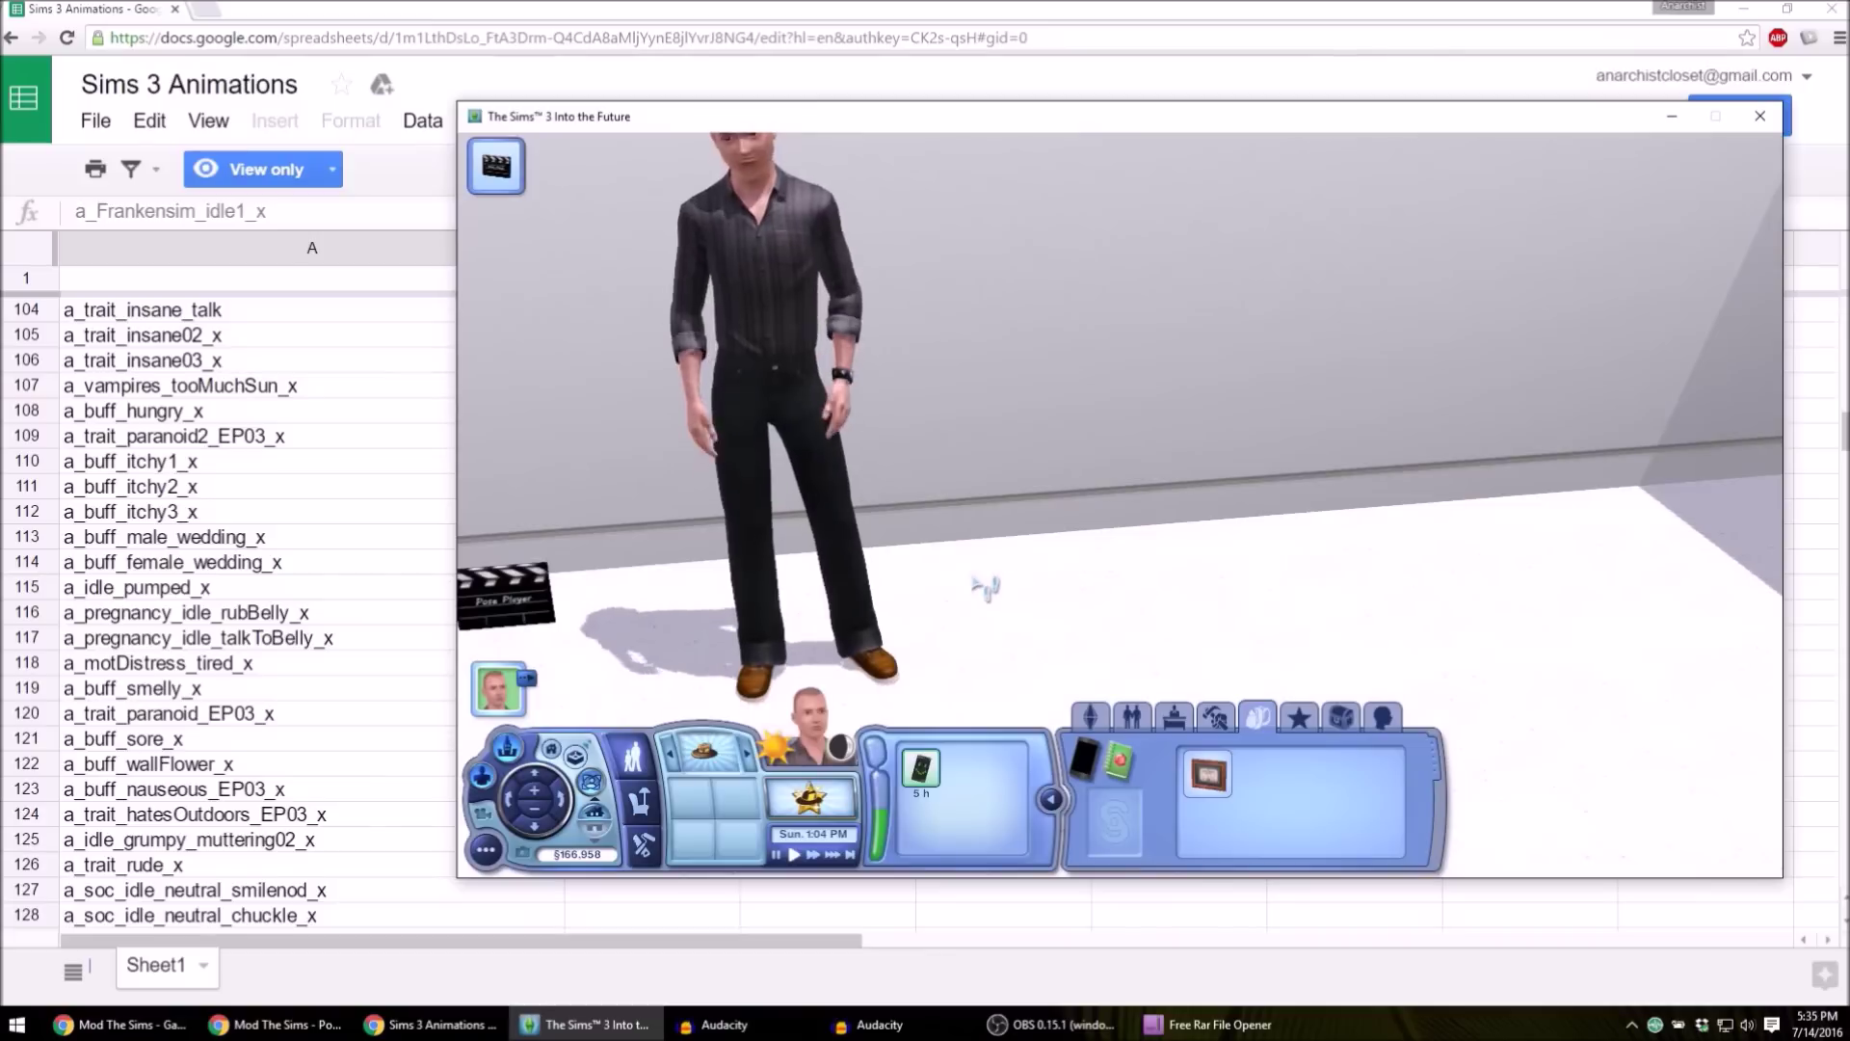
pyautogui.scroll(-1, 971, 587)
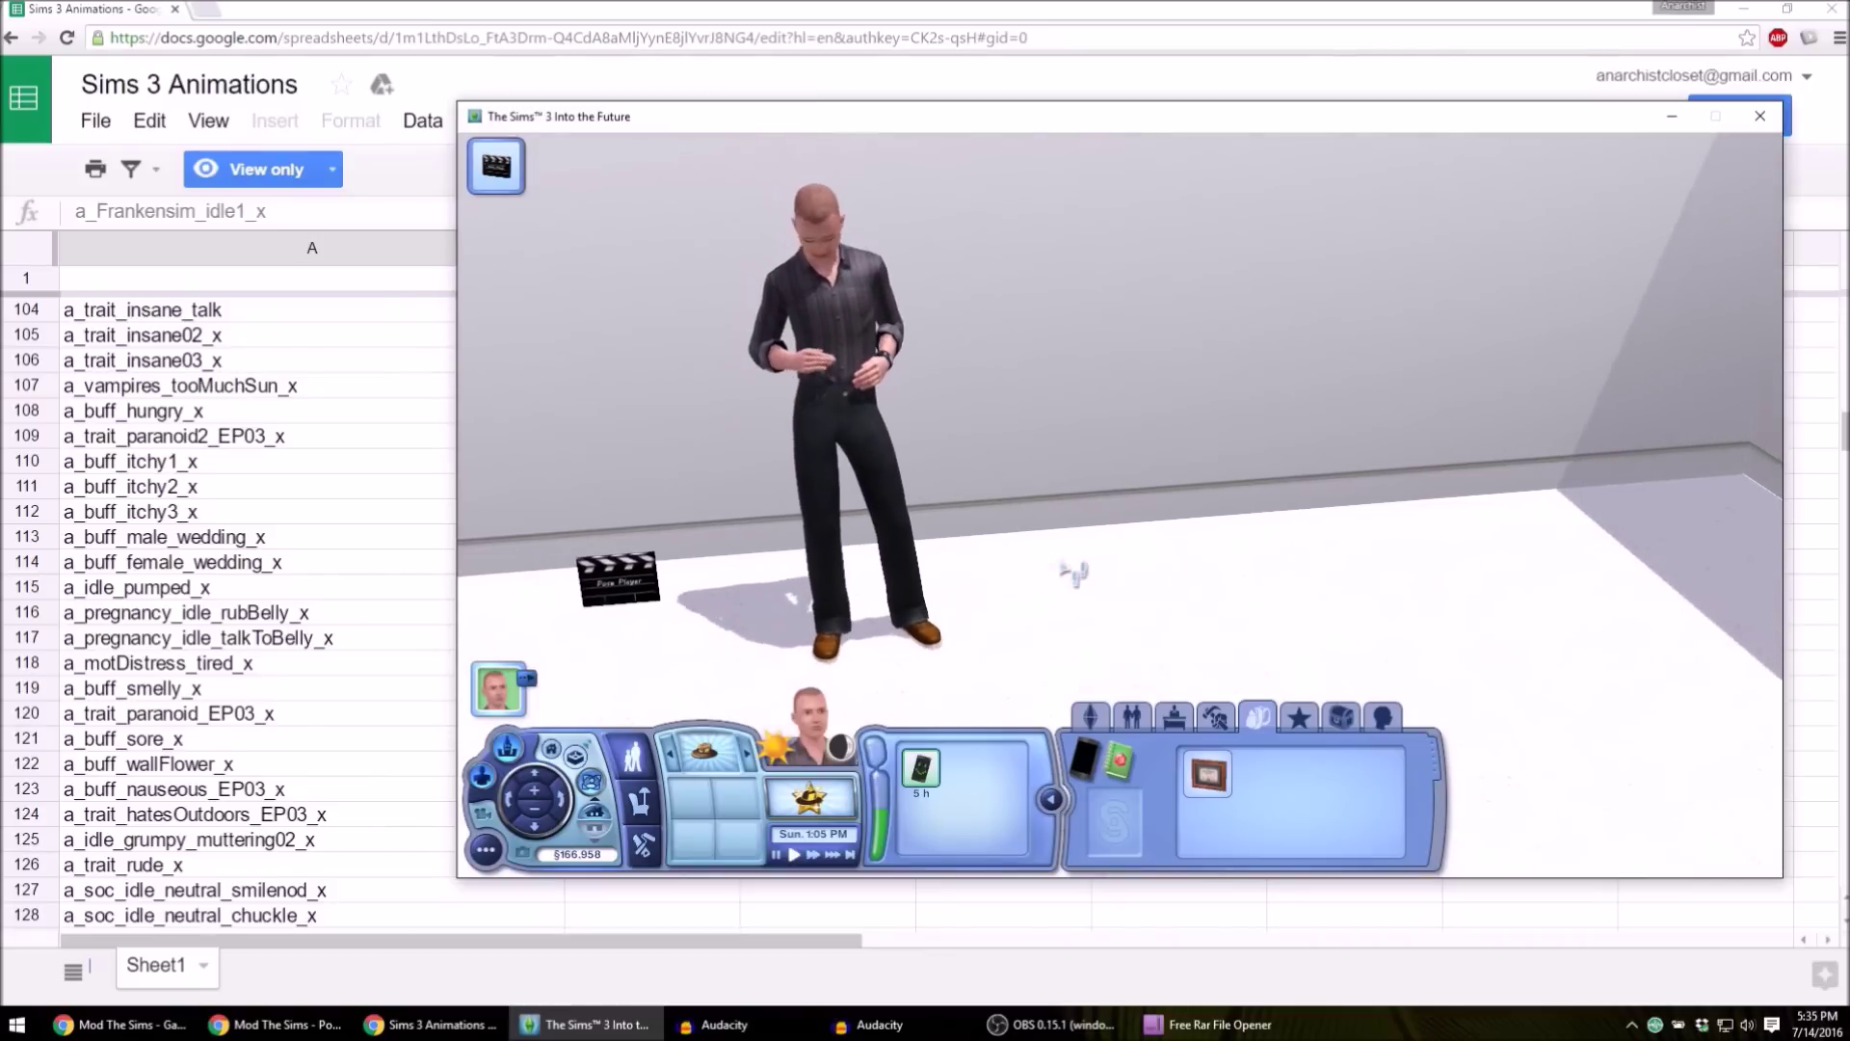
pyautogui.press('Left')
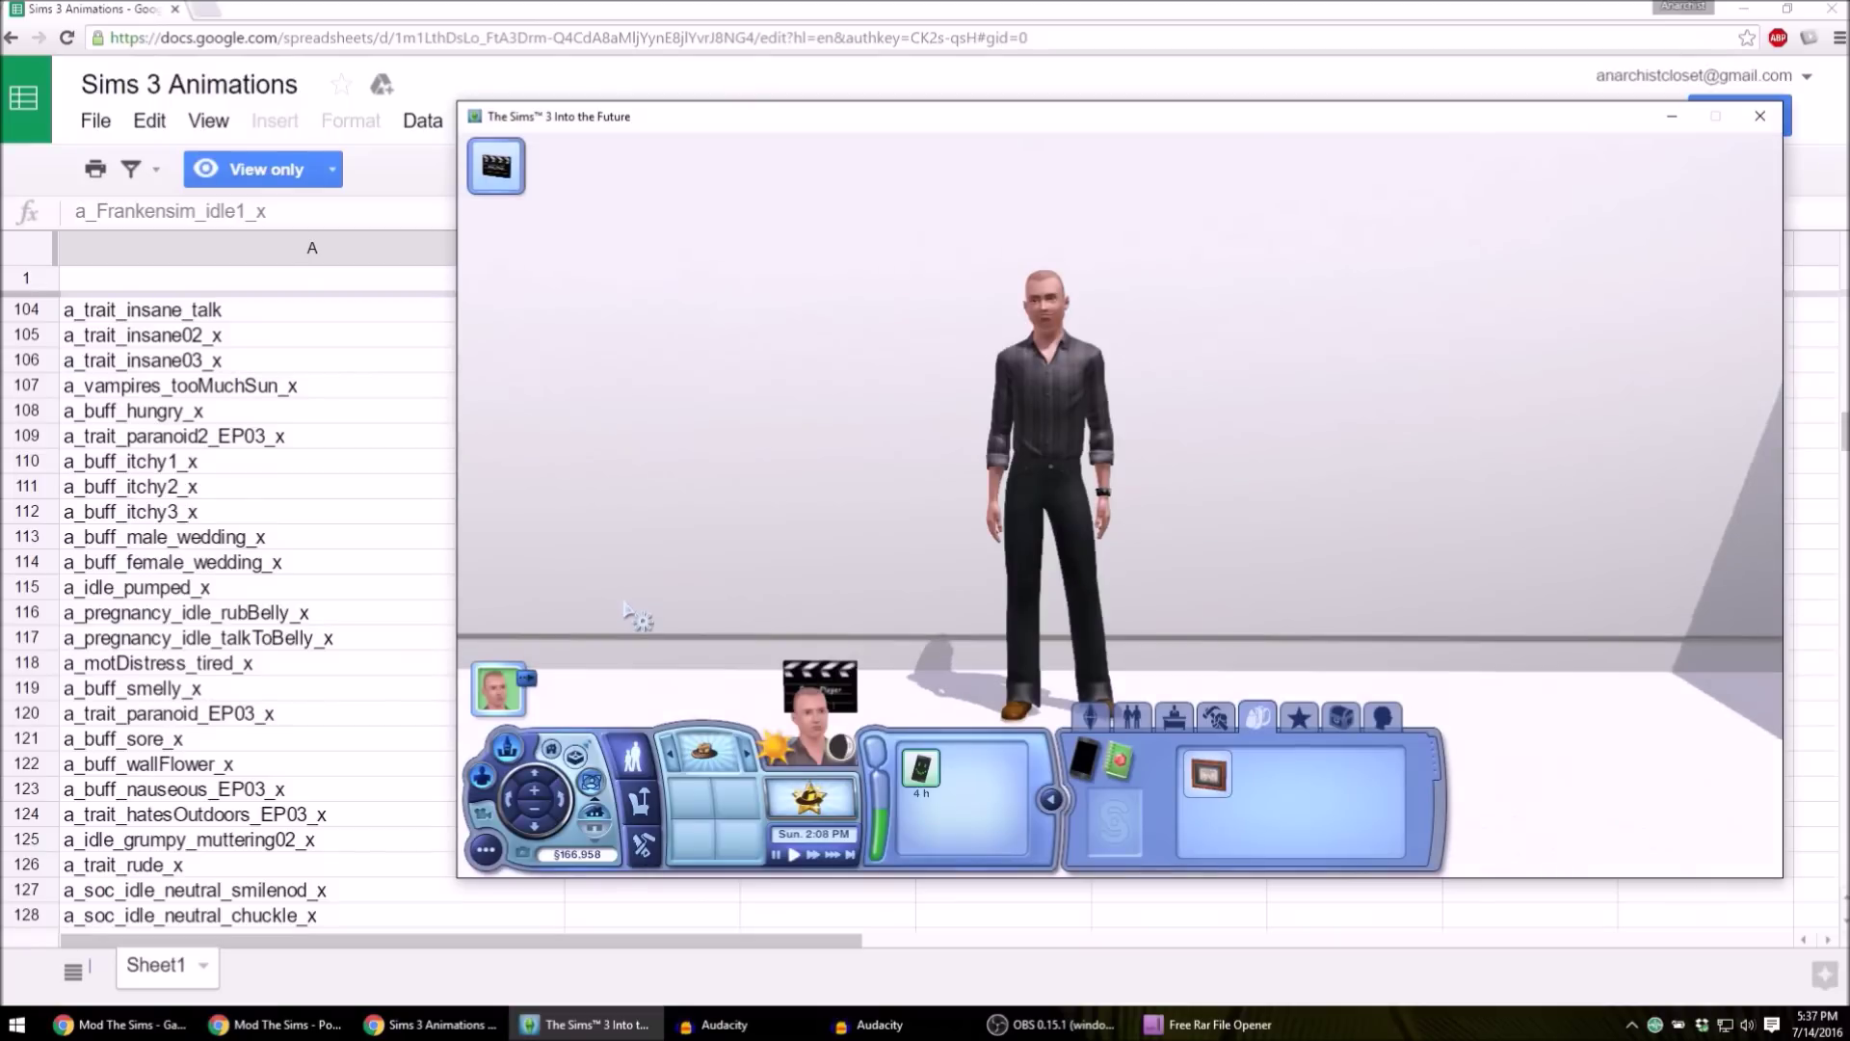
pyautogui.click(496, 166)
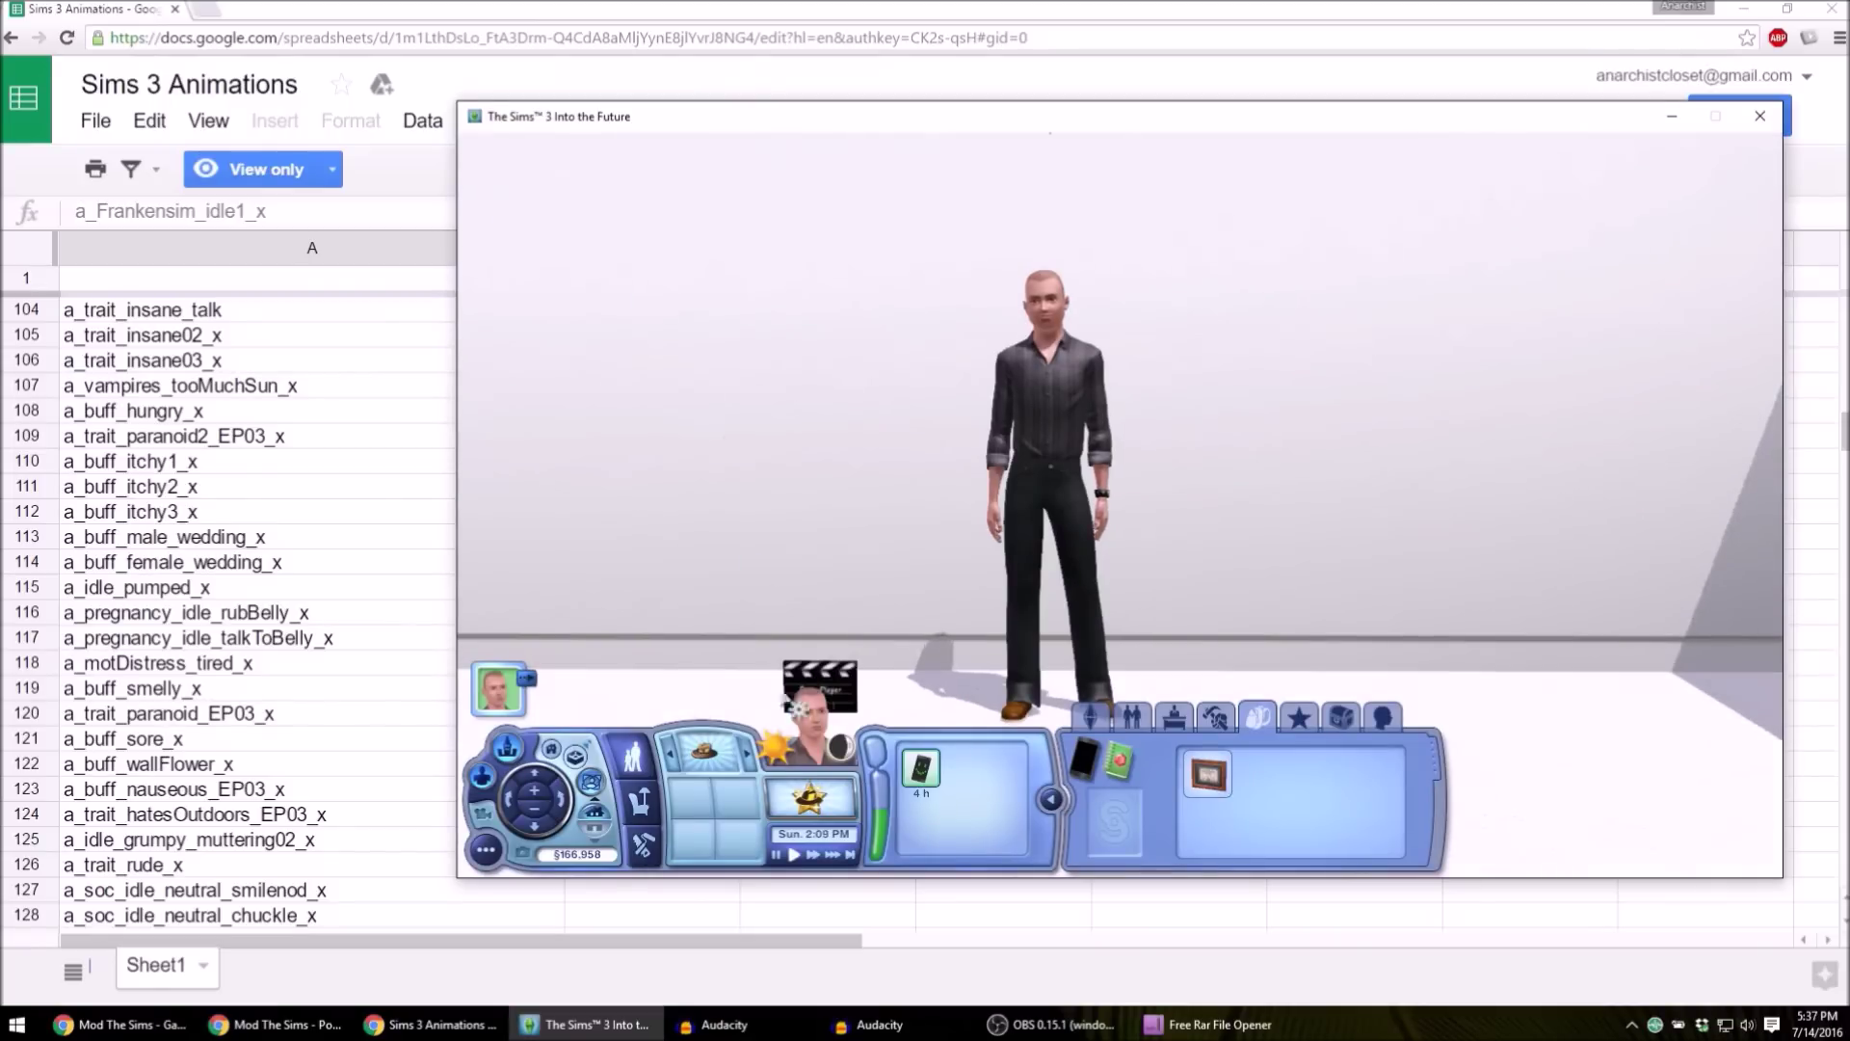
# - Pause and pick Pose by Name on the clapperboard to bring up the pose prompt
pyautogui.click(776, 855)
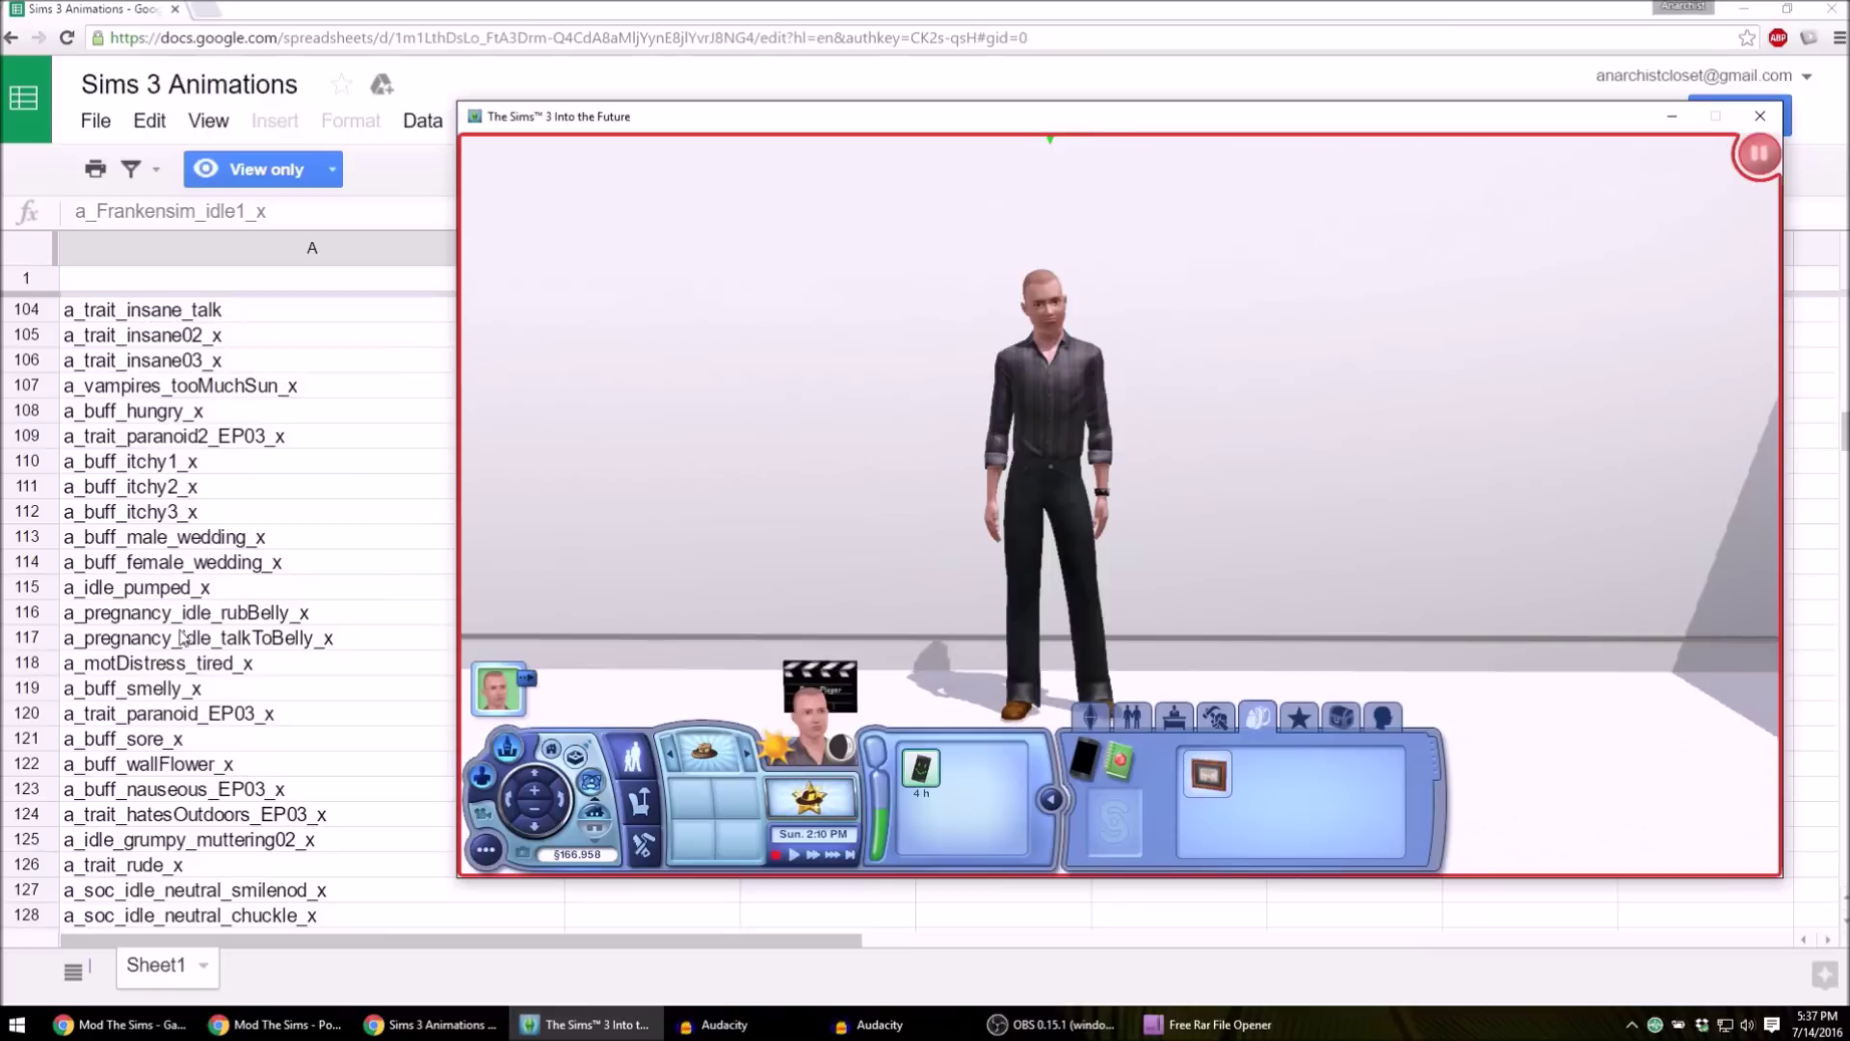
pyautogui.scroll(3, 189, 644)
pyautogui.scroll(6, 189, 644)
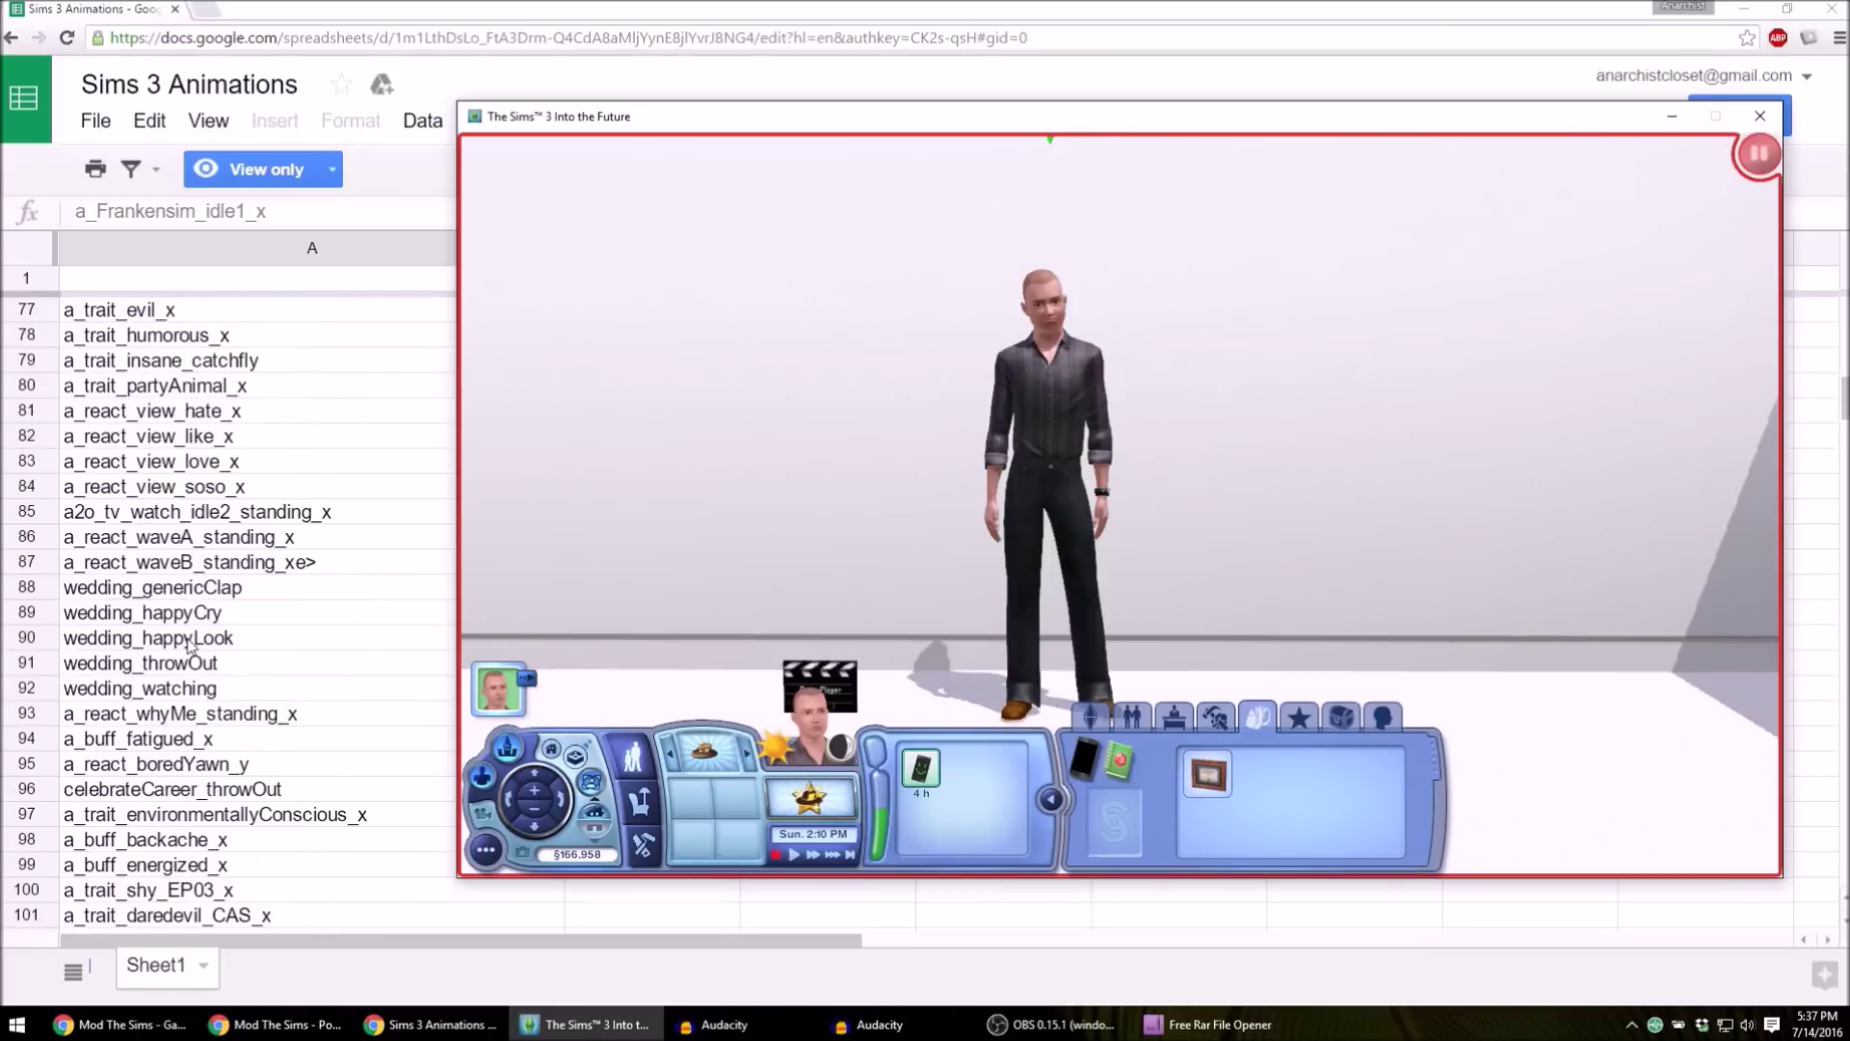
pyautogui.scroll(3, 189, 644)
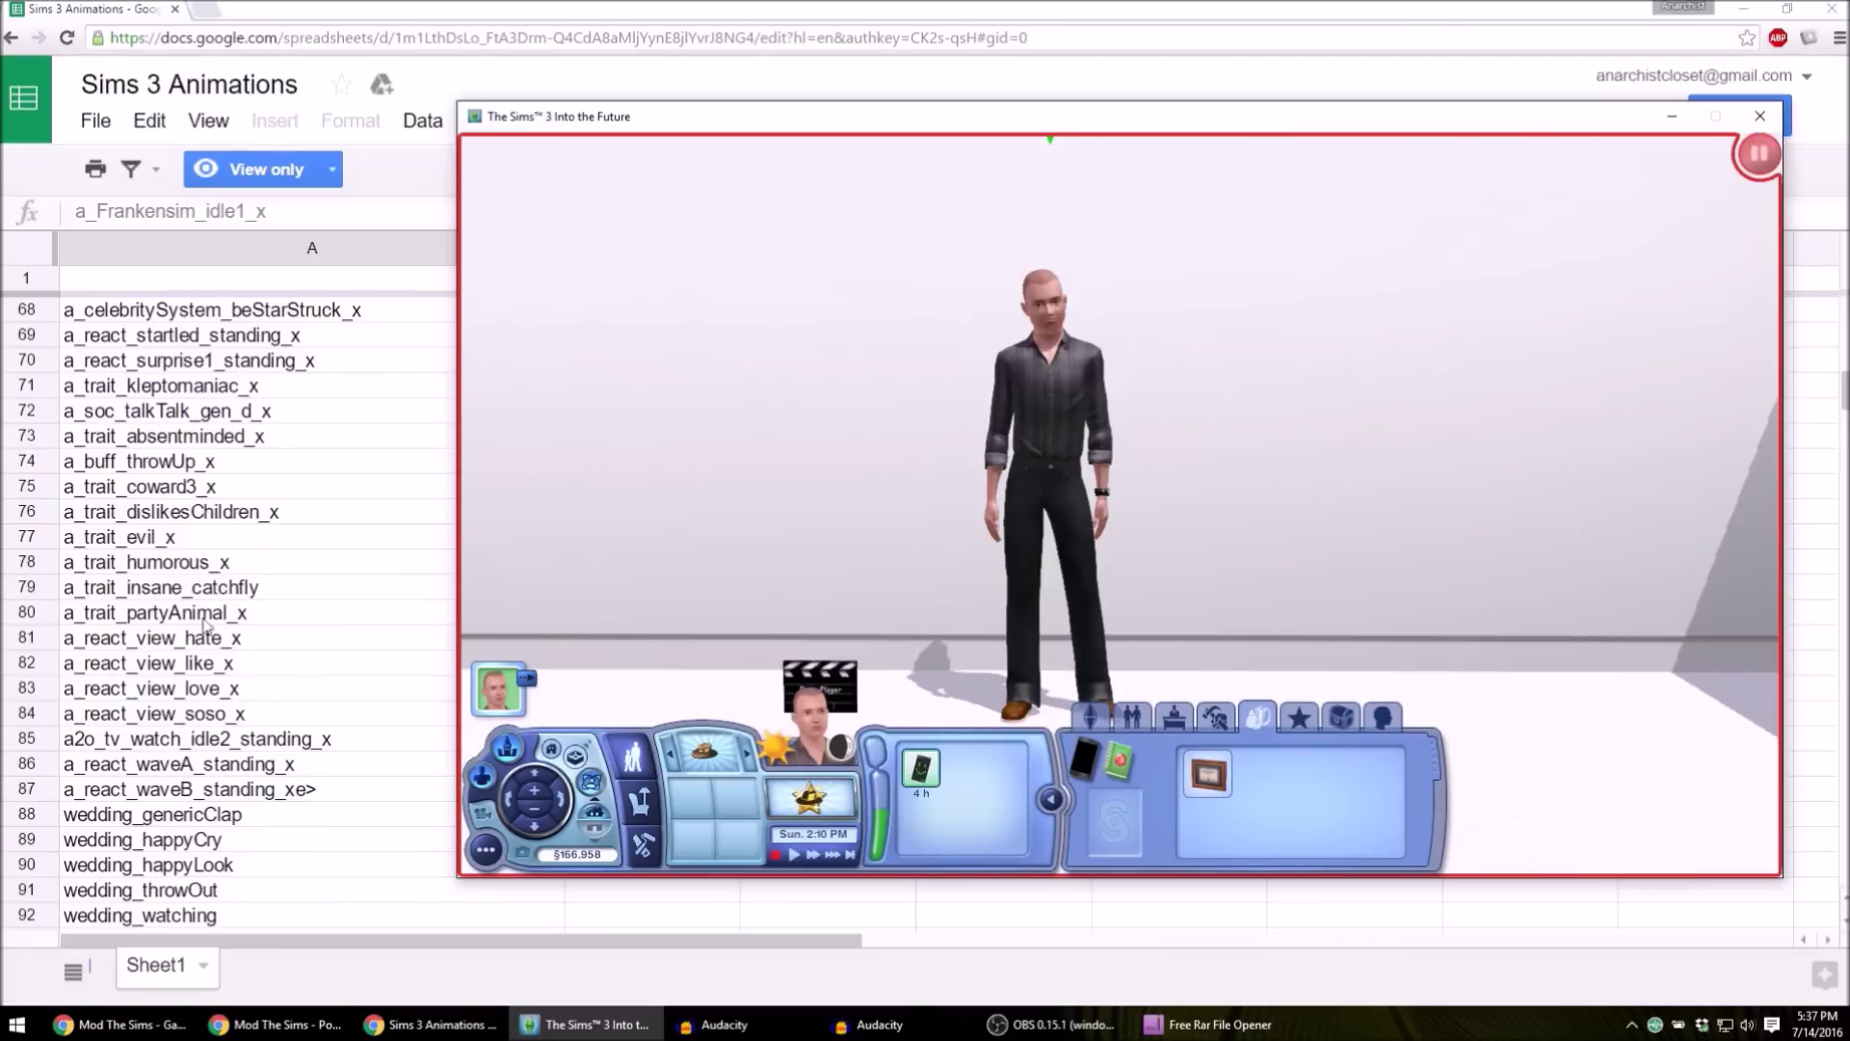
pyautogui.moveTo(920, 771); pyautogui.dragTo(906, 699)
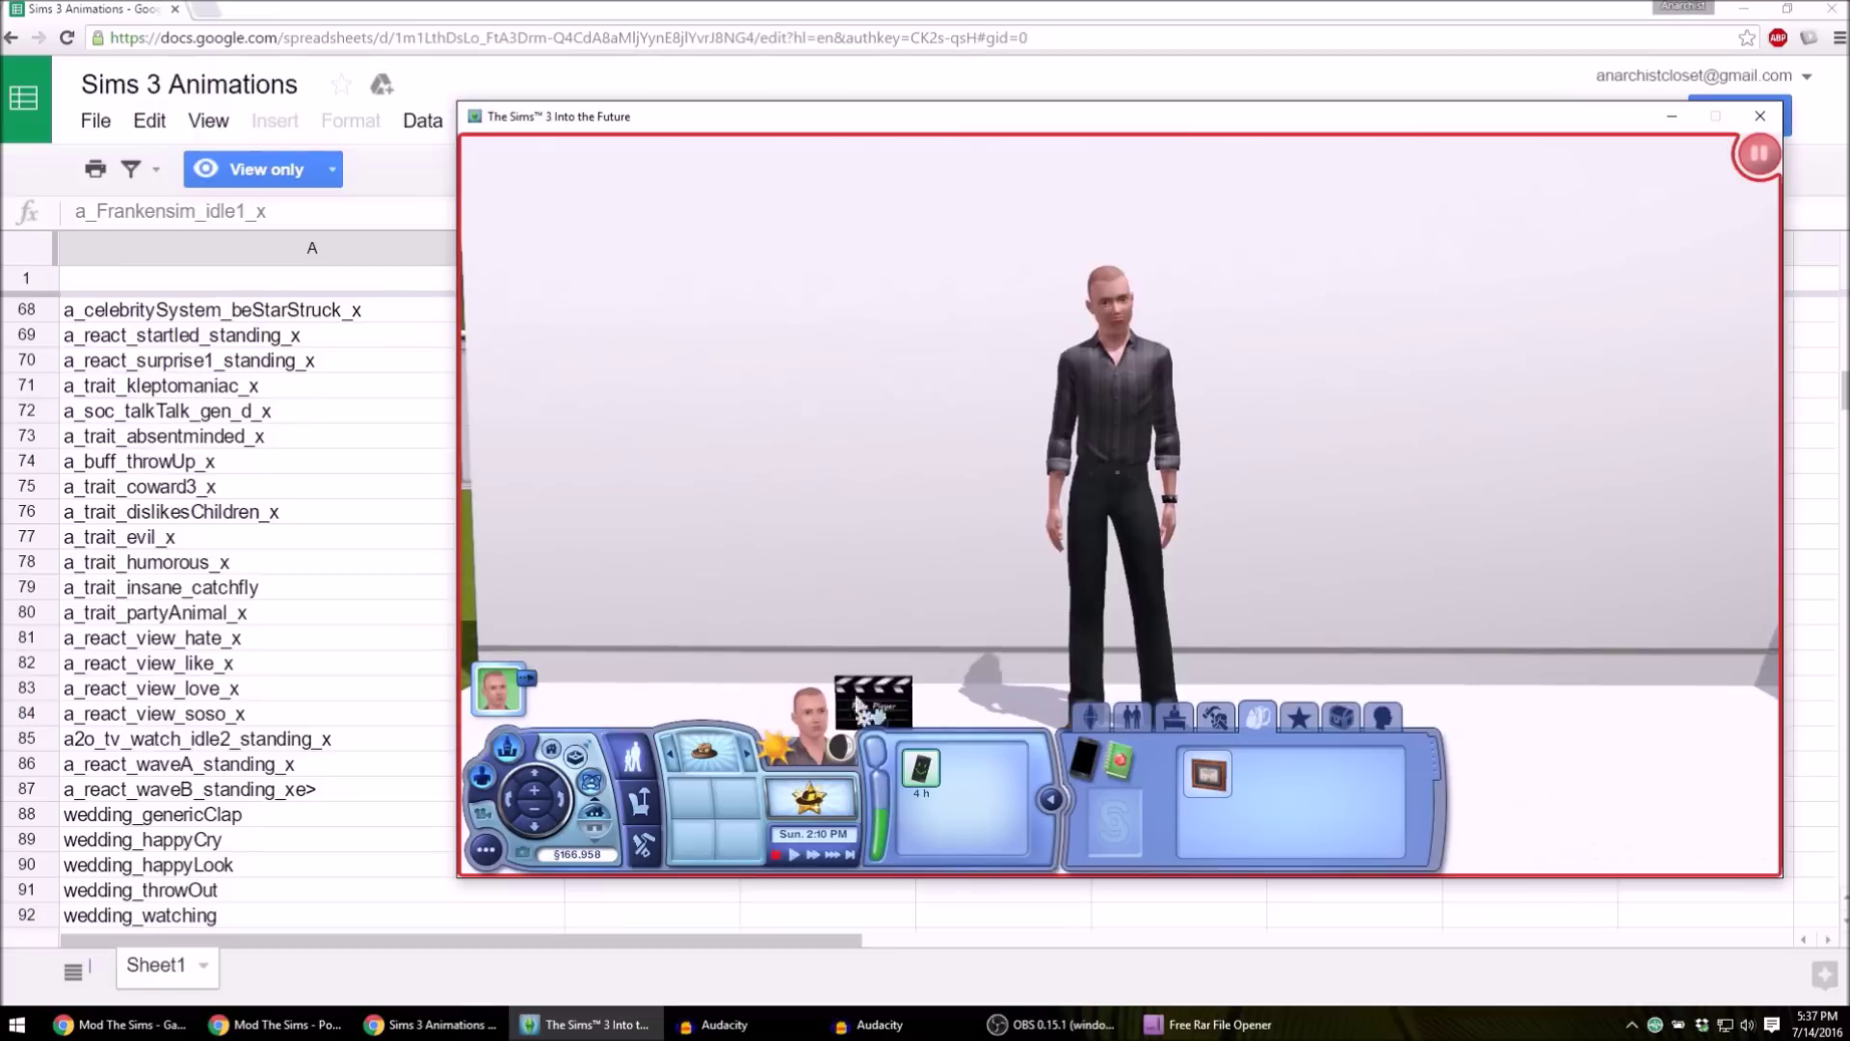
pyautogui.click(872, 699)
pyautogui.click(875, 600)
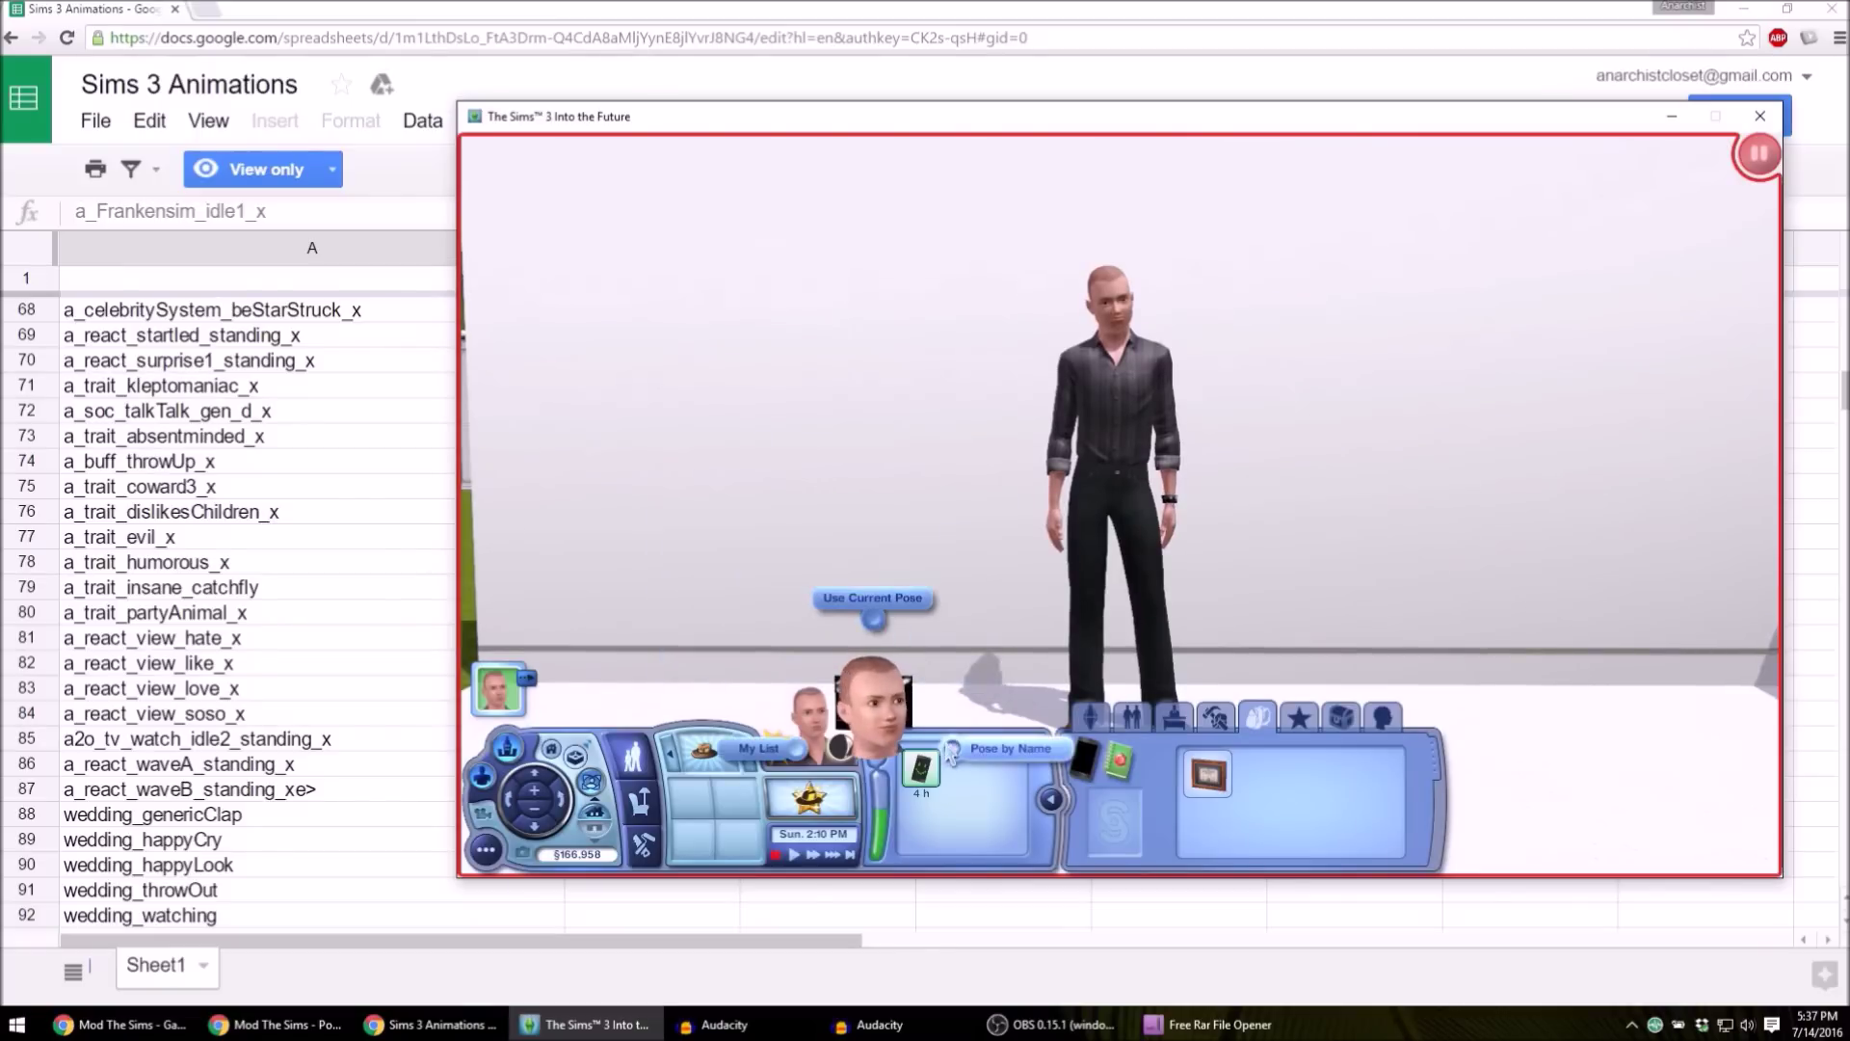
pyautogui.press('Right')
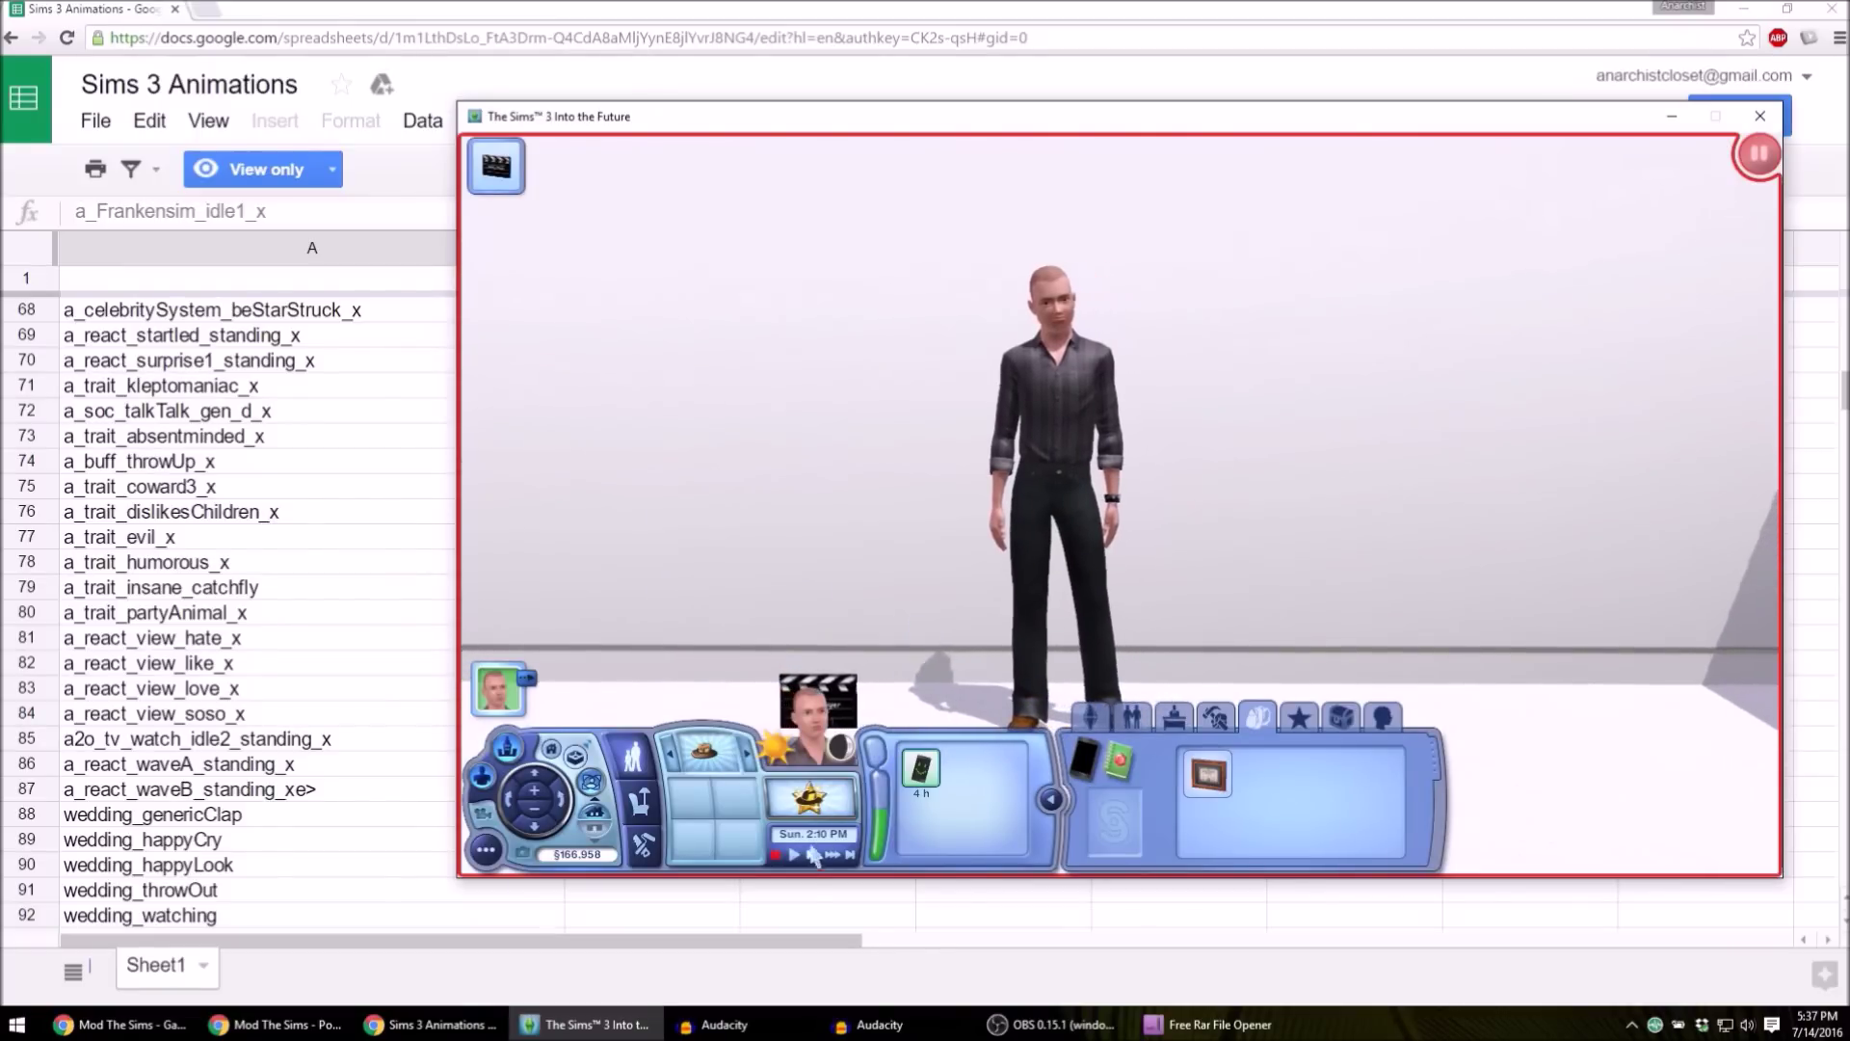
pyautogui.click(814, 856)
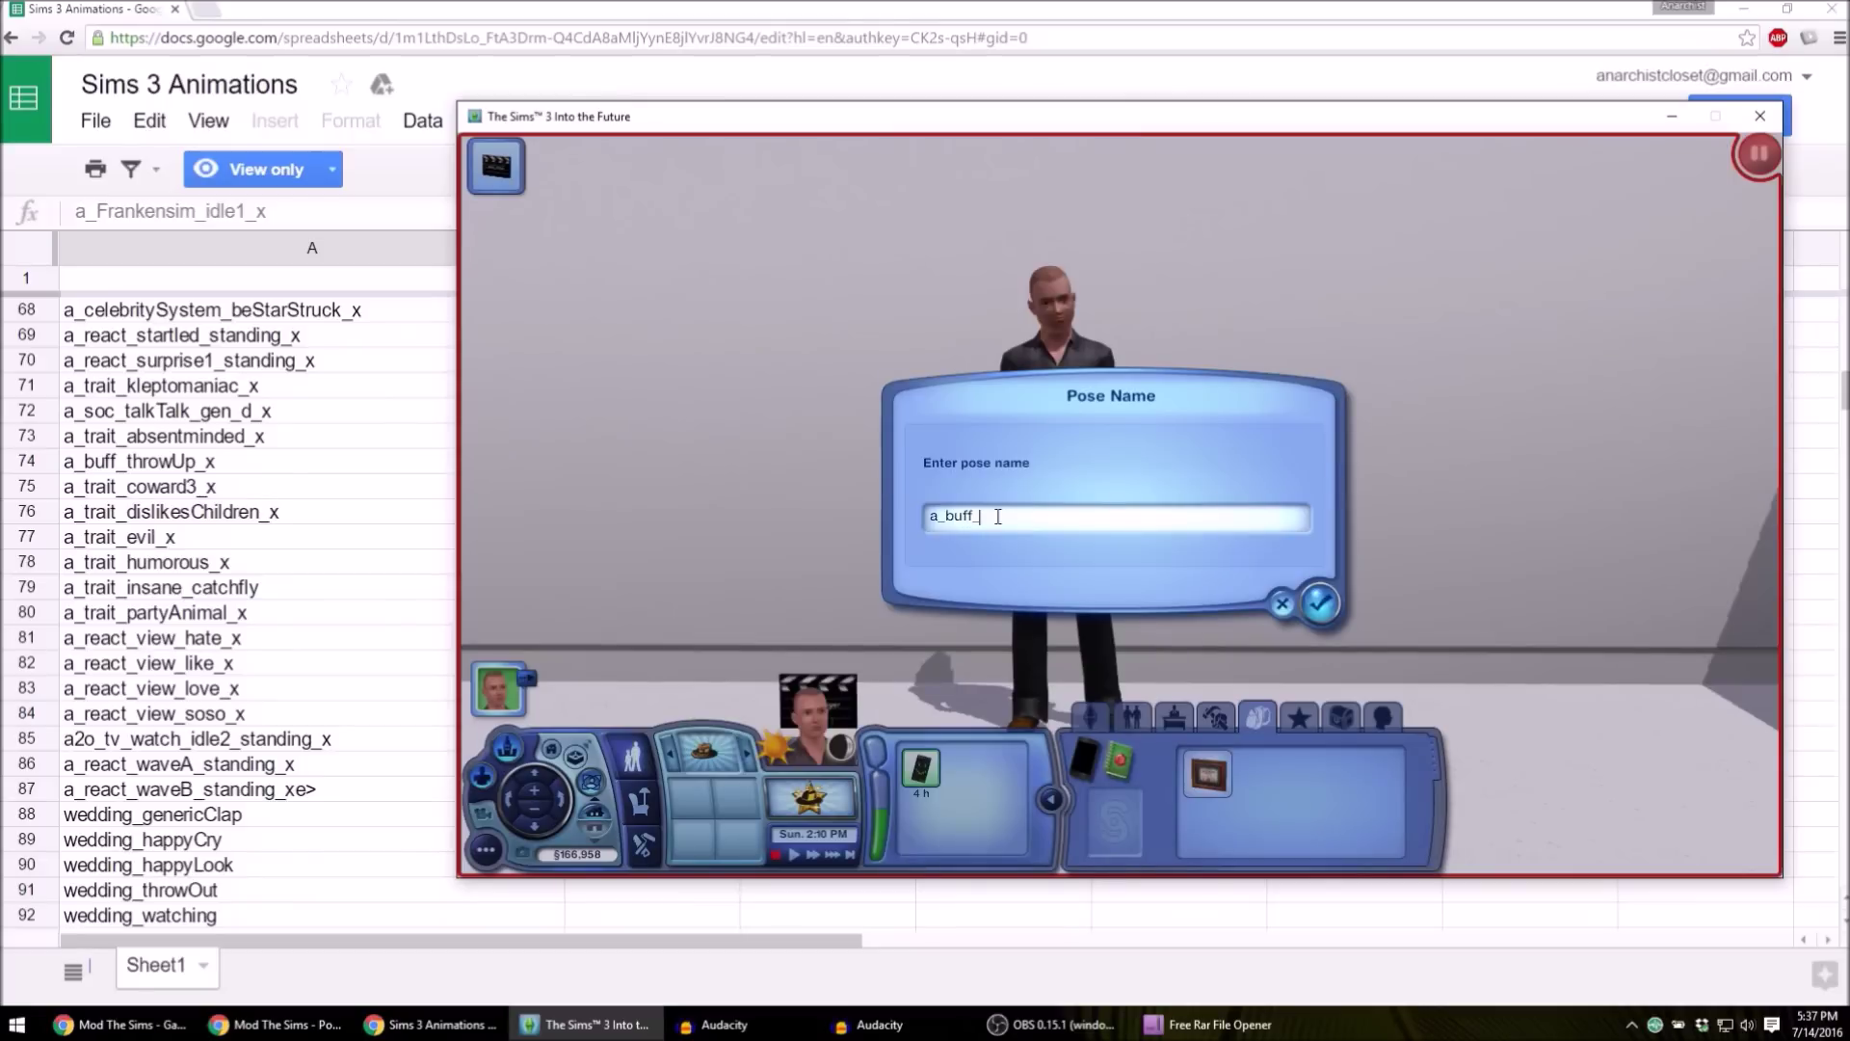
# - Enter a_buff_throwUp_x as the pose name and unpause so the Sim performs it
pyautogui.write('a_buff_throwUp_x')
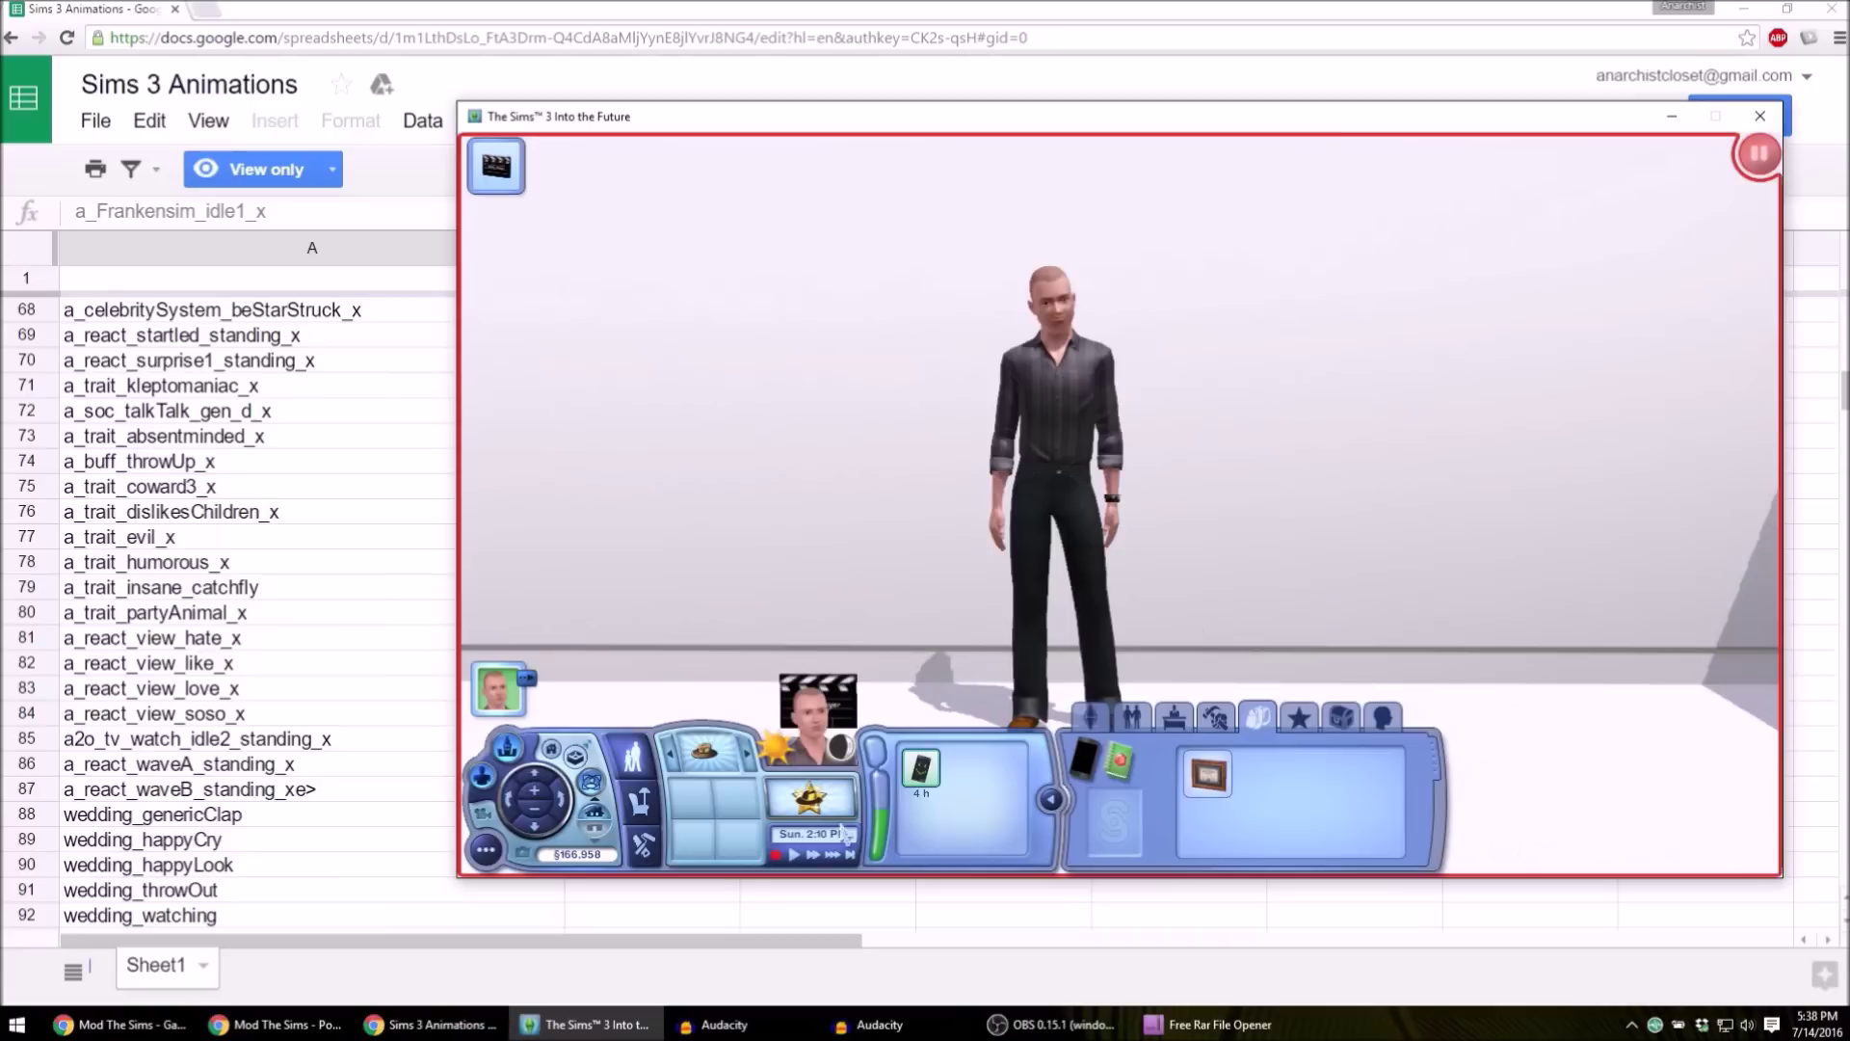
pyautogui.click(1319, 604)
pyautogui.click(794, 853)
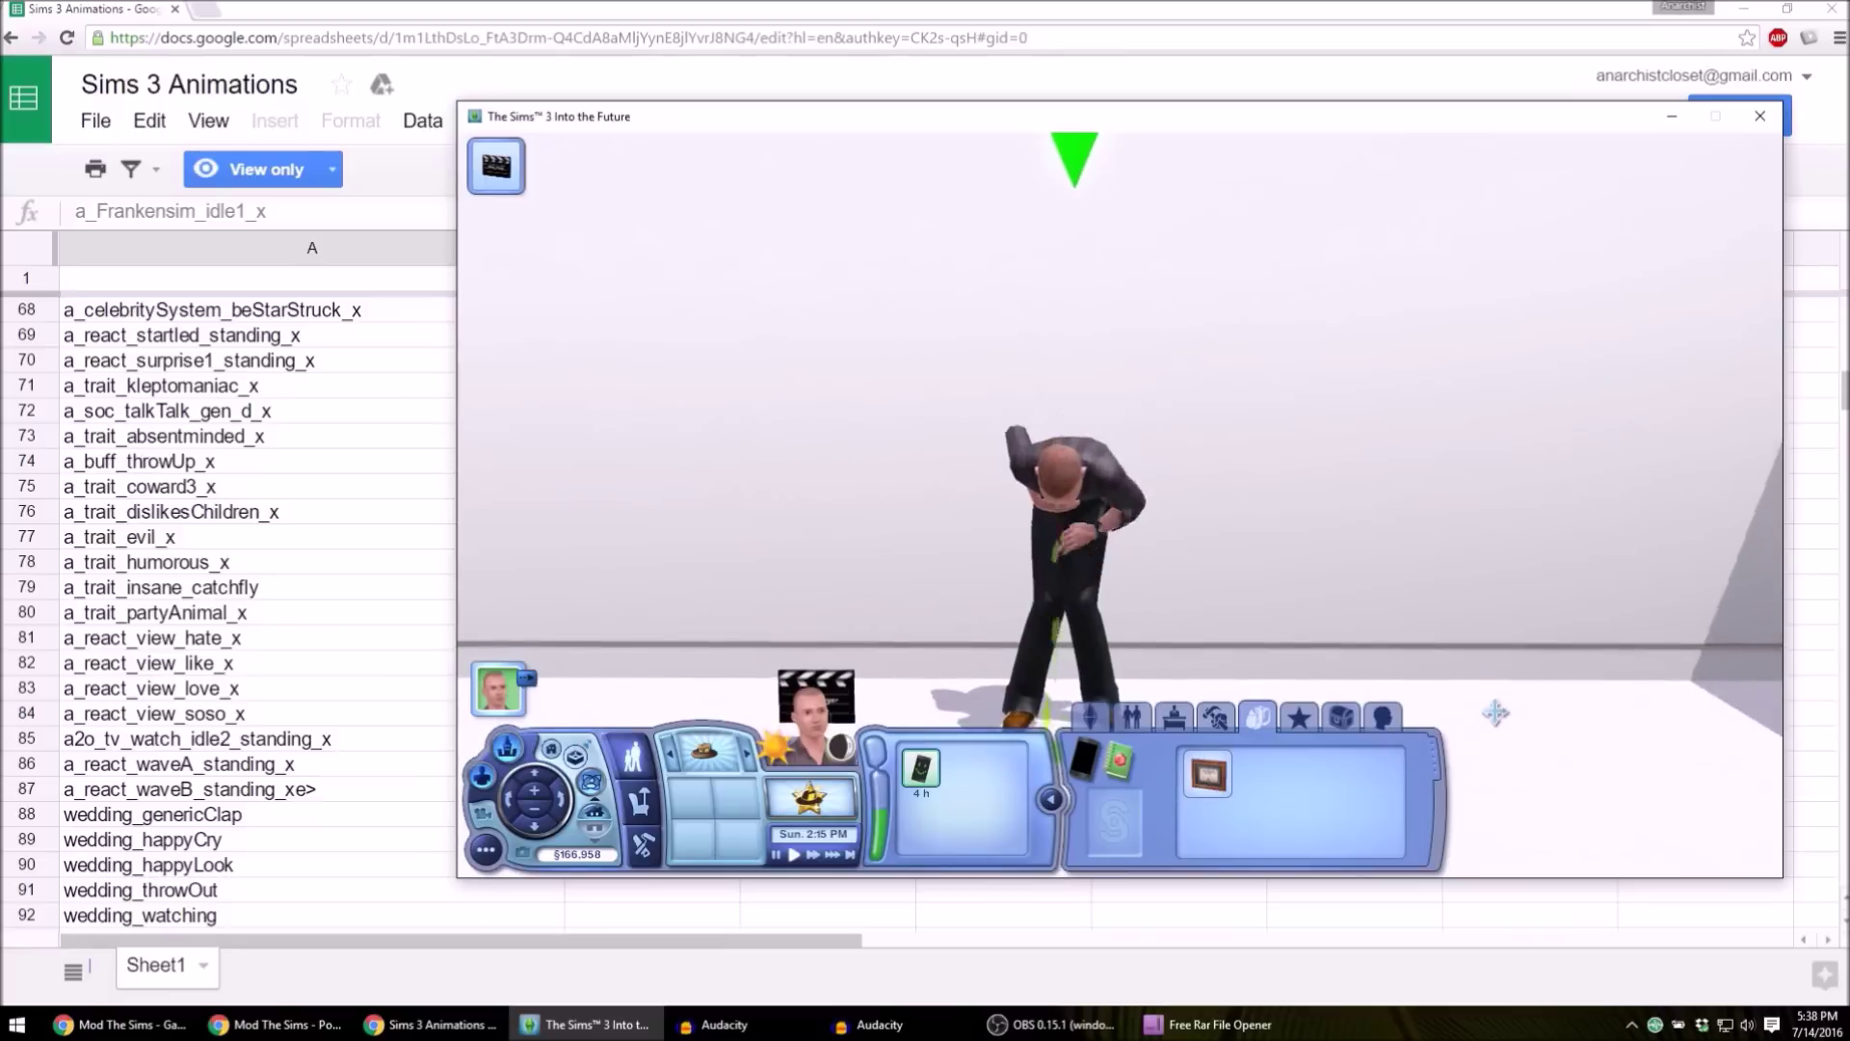
pyautogui.scroll(-3, 1489, 713)
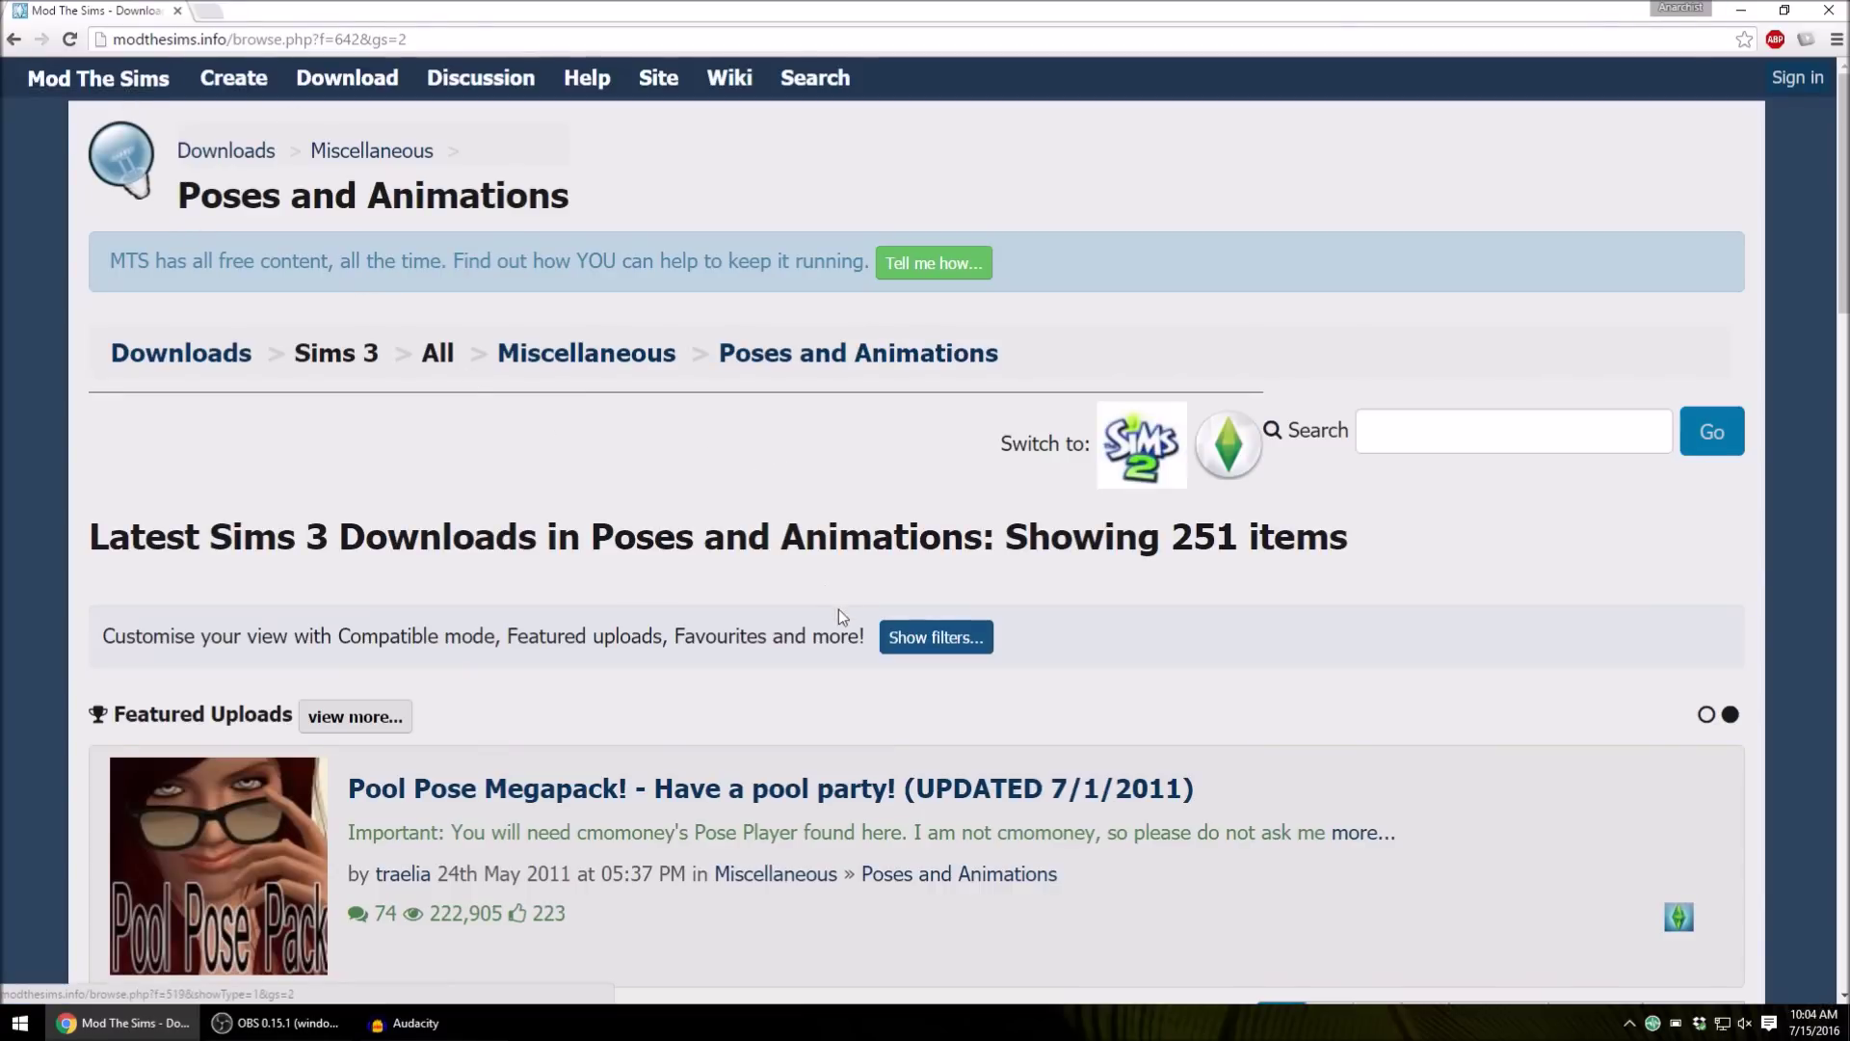
pyautogui.moveTo(201, 198); pyautogui.dragTo(554, 214)
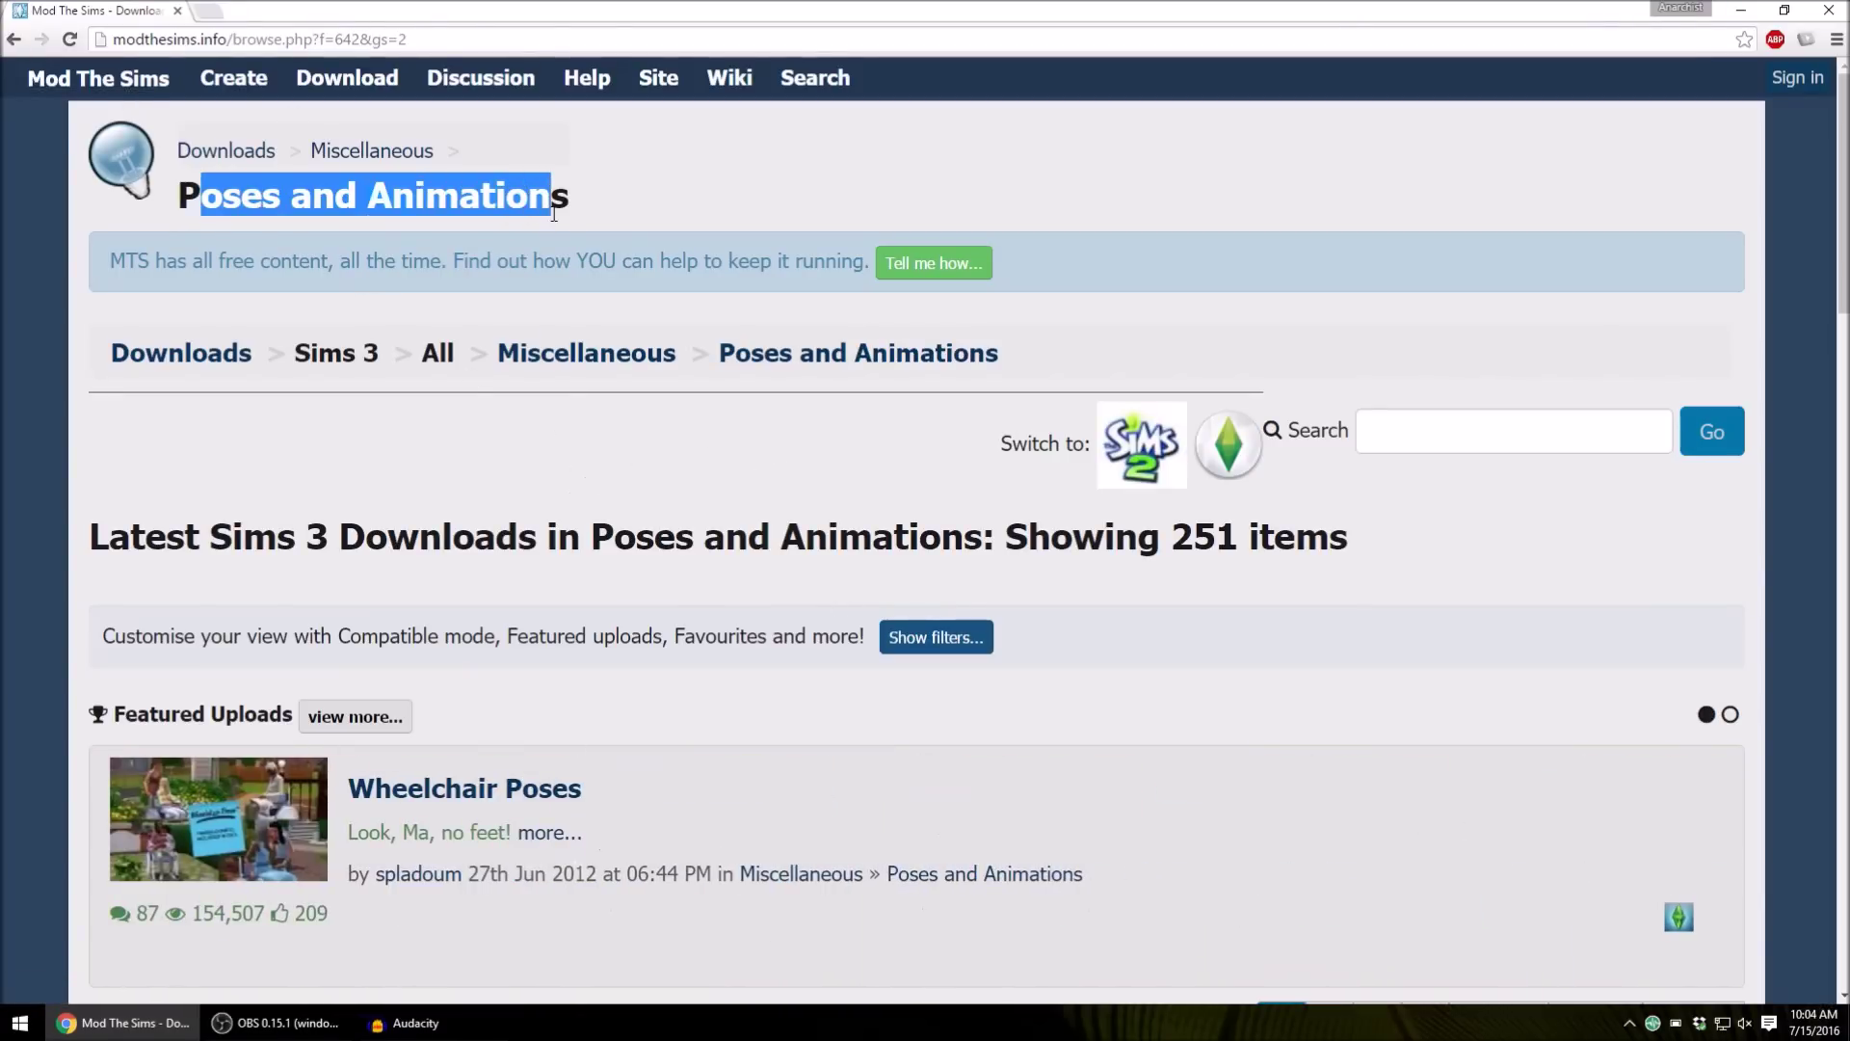
pyautogui.click(476, 480)
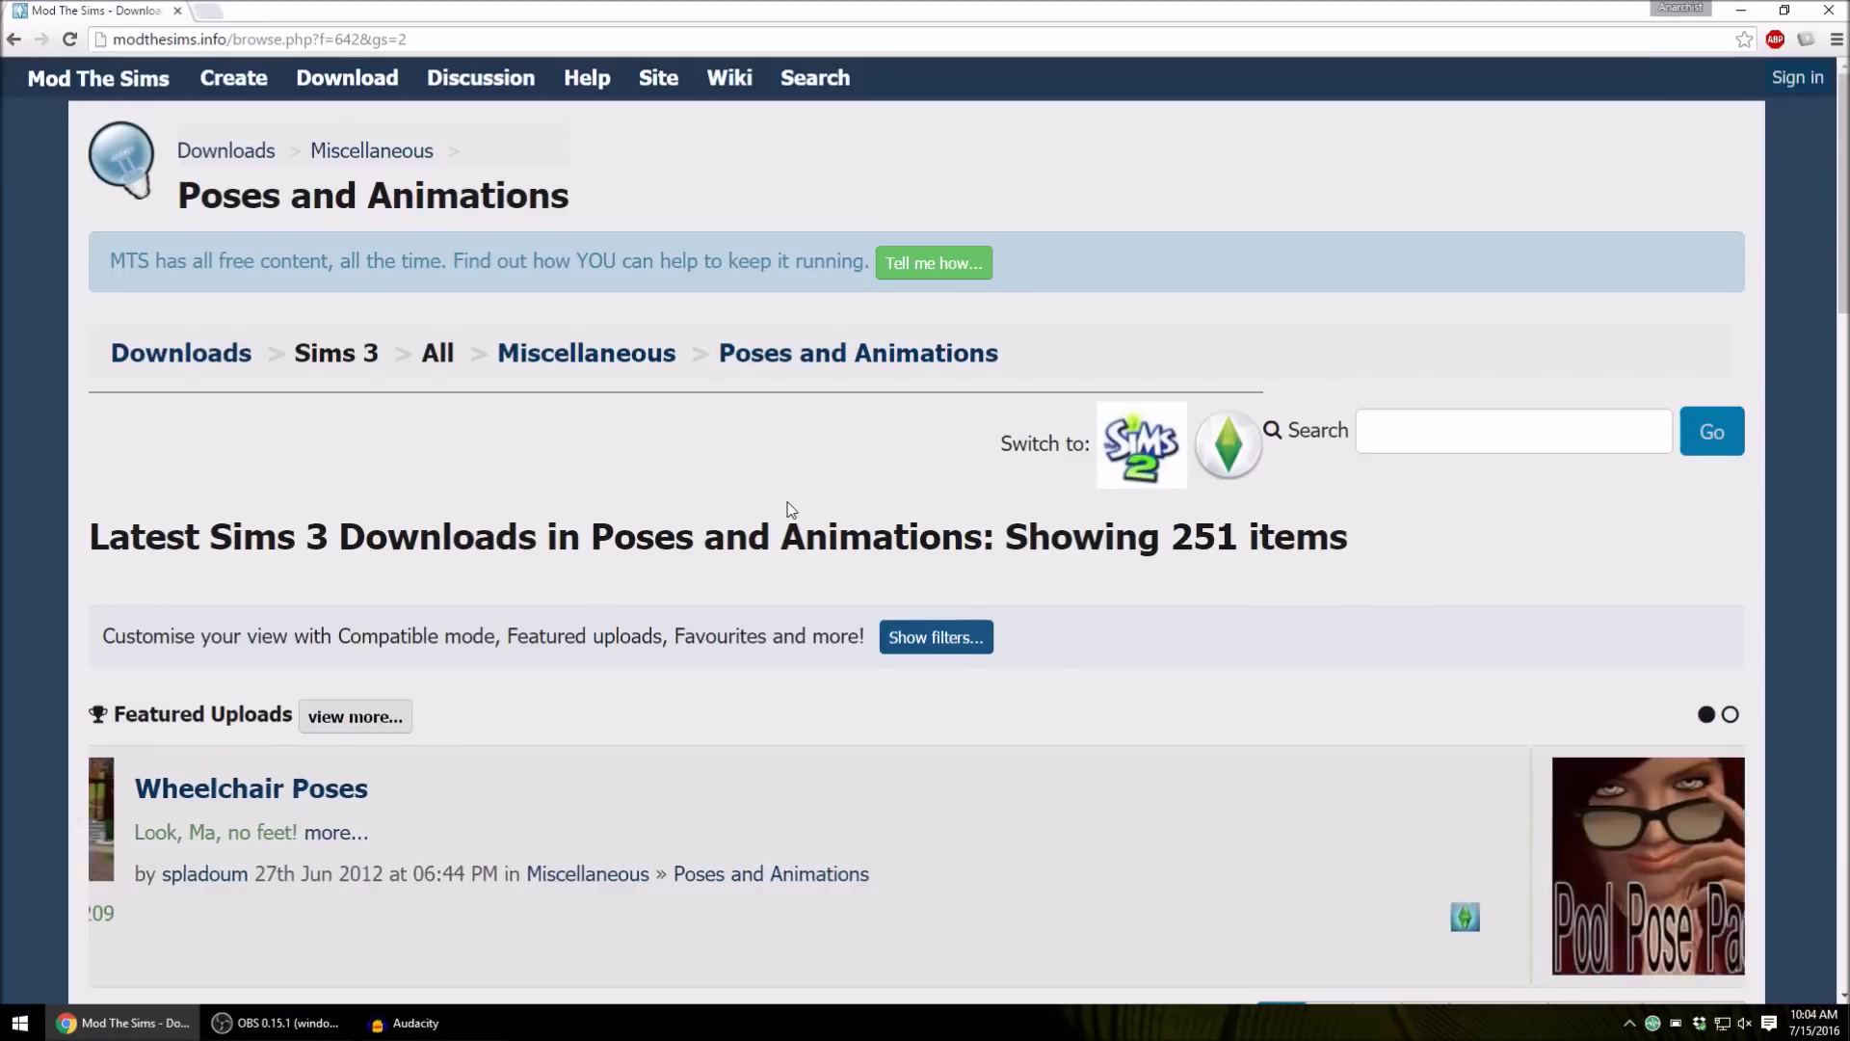
pyautogui.scroll(-5, 608, 549)
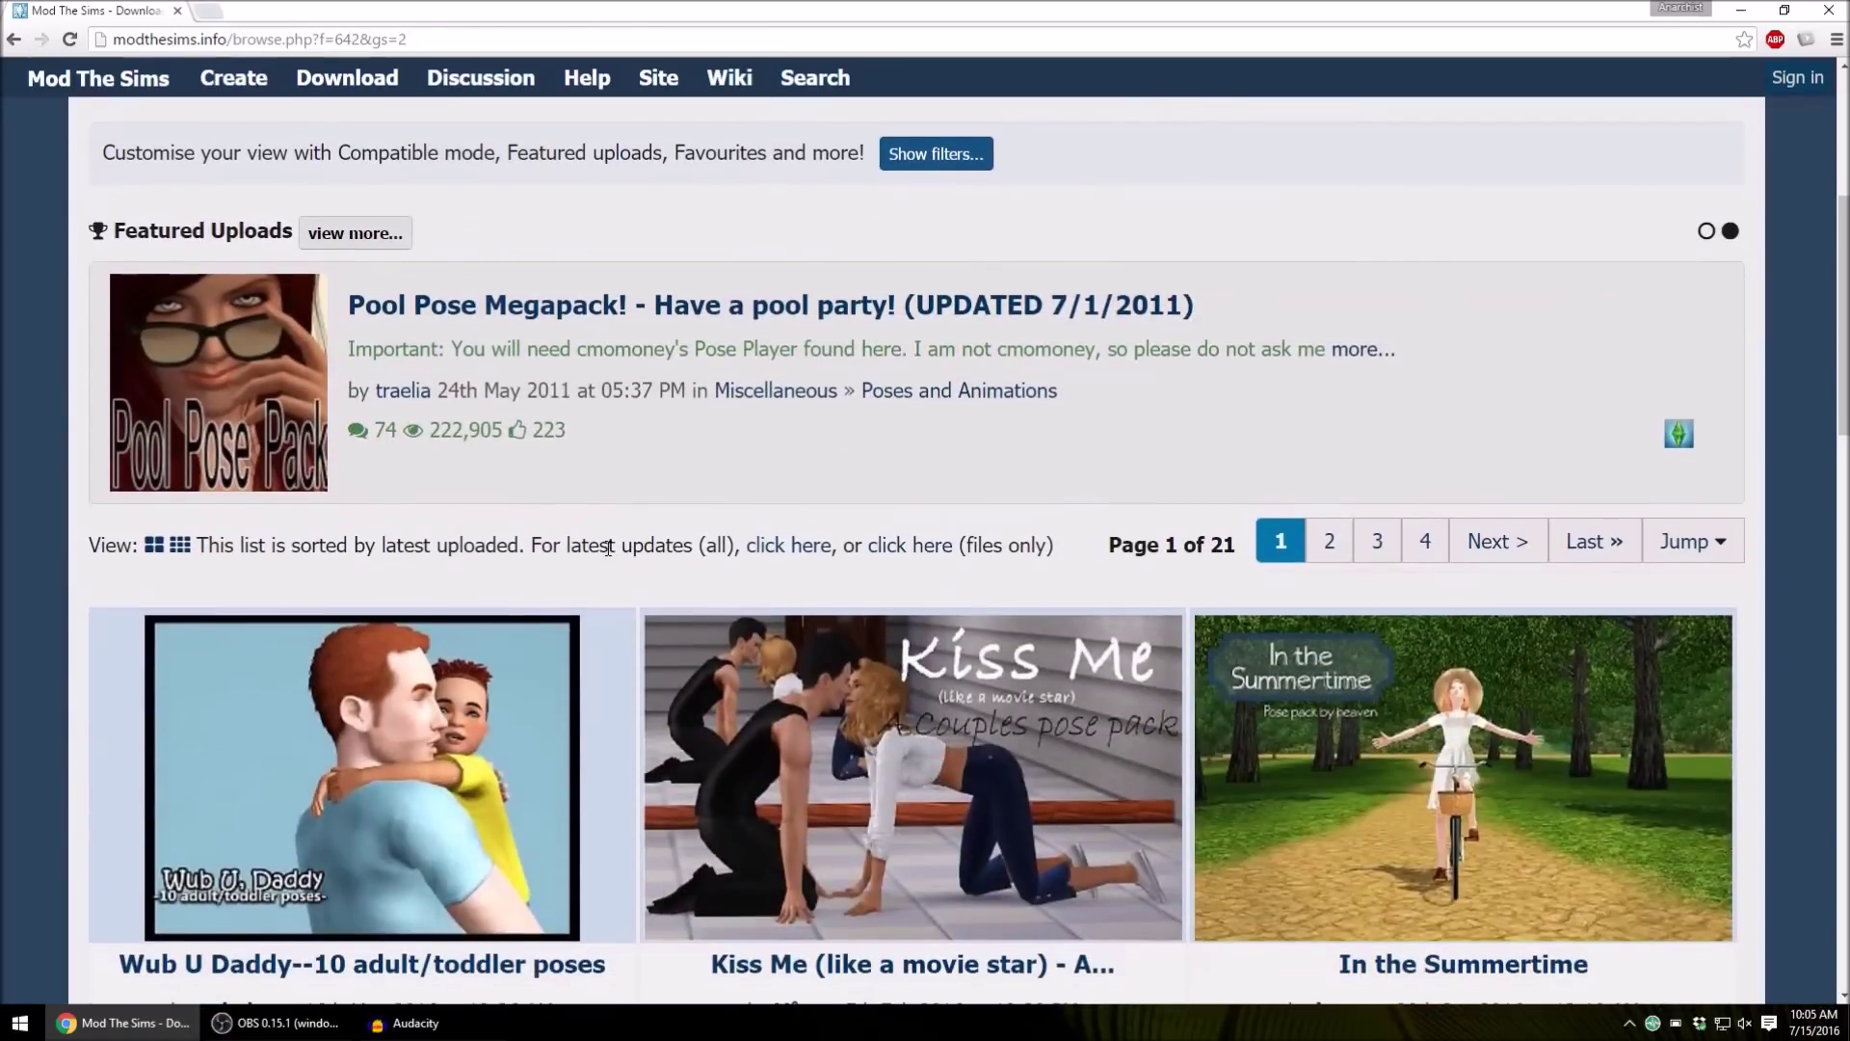
pyautogui.scroll(5, 608, 548)
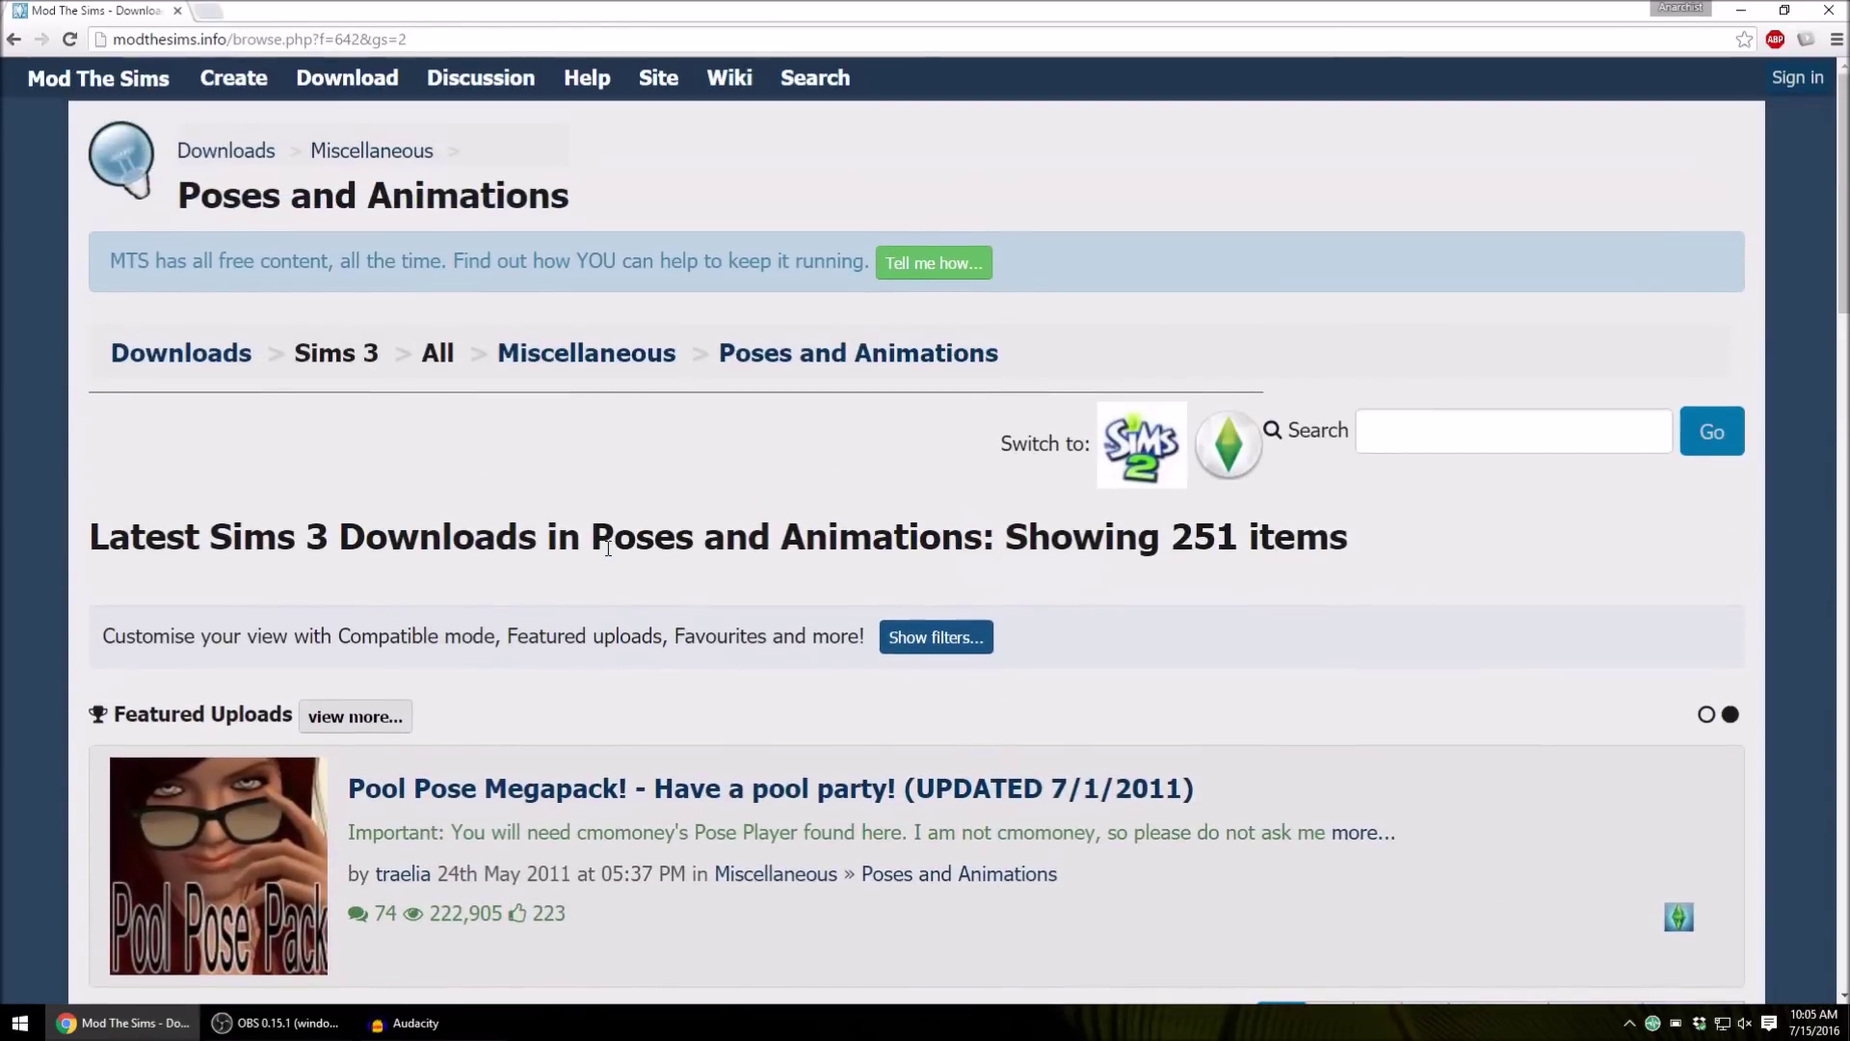